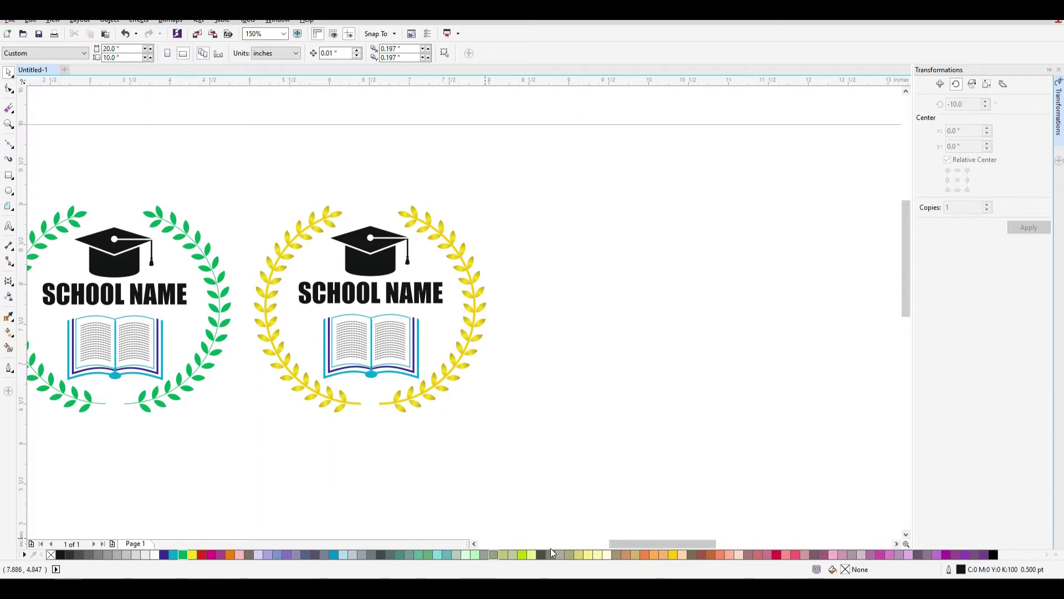
Draw a circle about 2.48 in across in the empty area beside the yellow laurel logo
left_click_drag(650, 542, 696, 547)
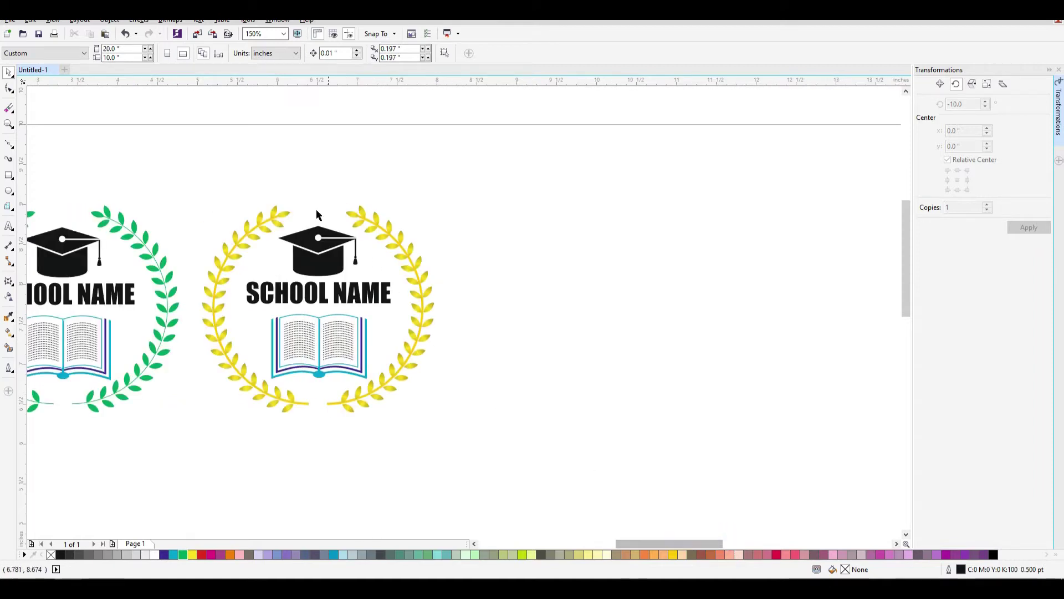
left_click(12, 194)
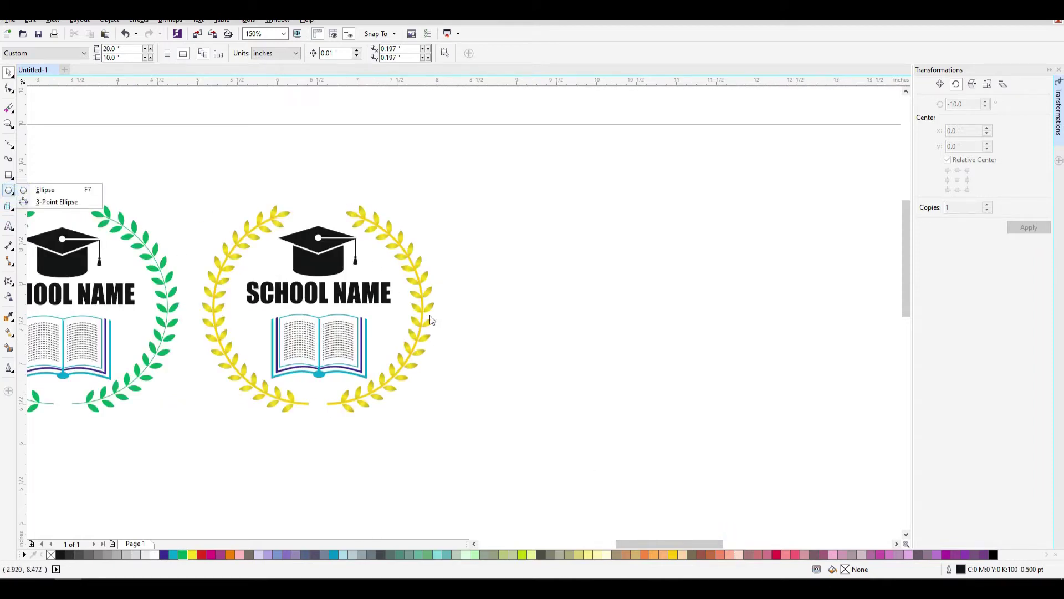
left_click(33, 190)
left_click_drag(568, 225, 783, 395)
left_click(9, 72)
left_click_drag(780, 438, 768, 427)
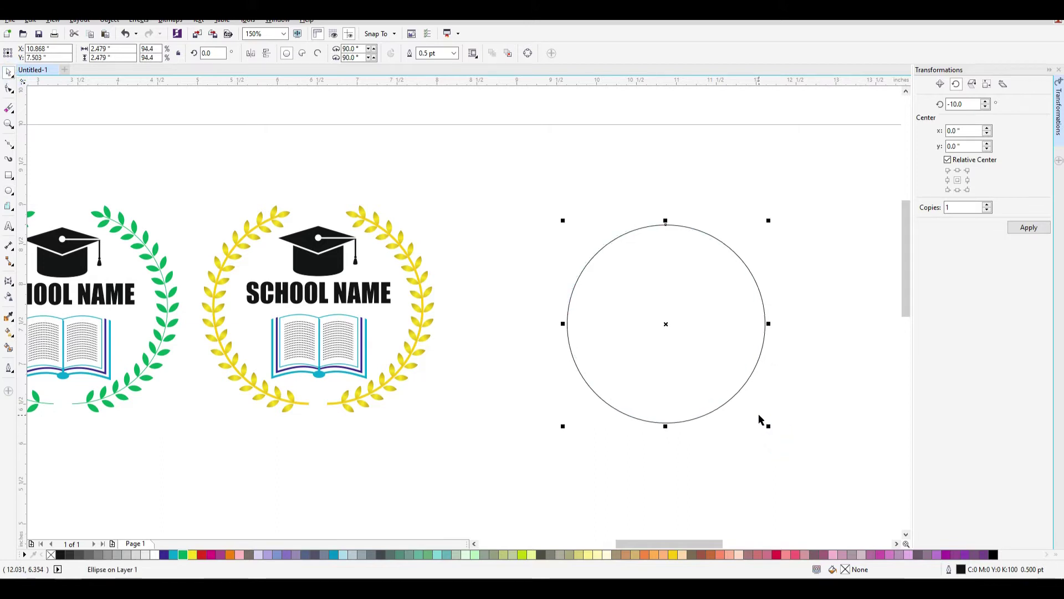
left_click_drag(740, 387, 683, 380)
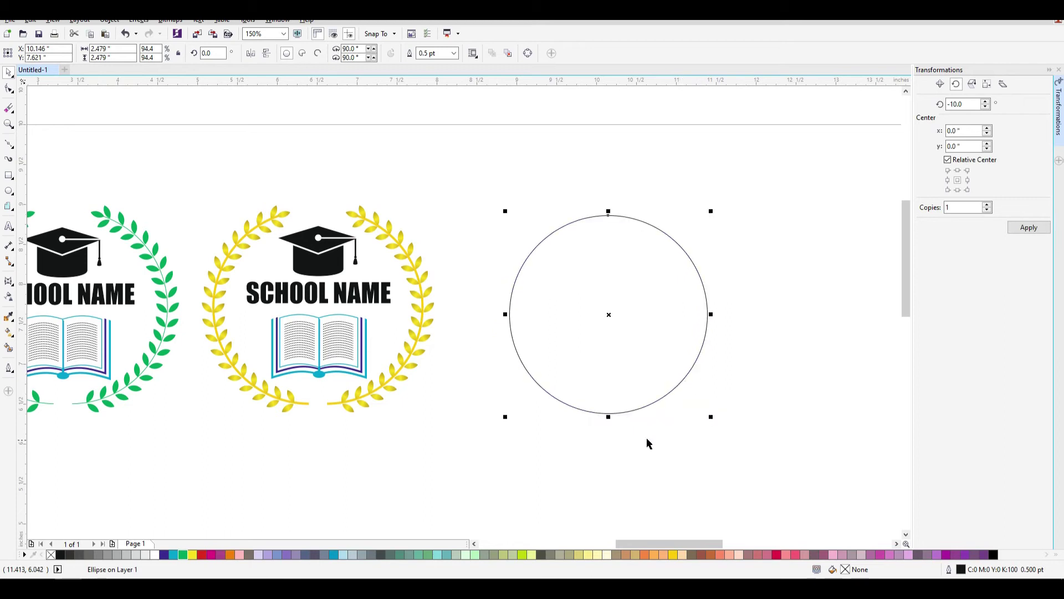
left_click(303, 53)
left_click(8, 89)
left_click_drag(610, 414, 626, 261)
left_click_drag(707, 315, 633, 412)
key("ctrl+z")
key("ctrl+z")
key("ctrl+z")
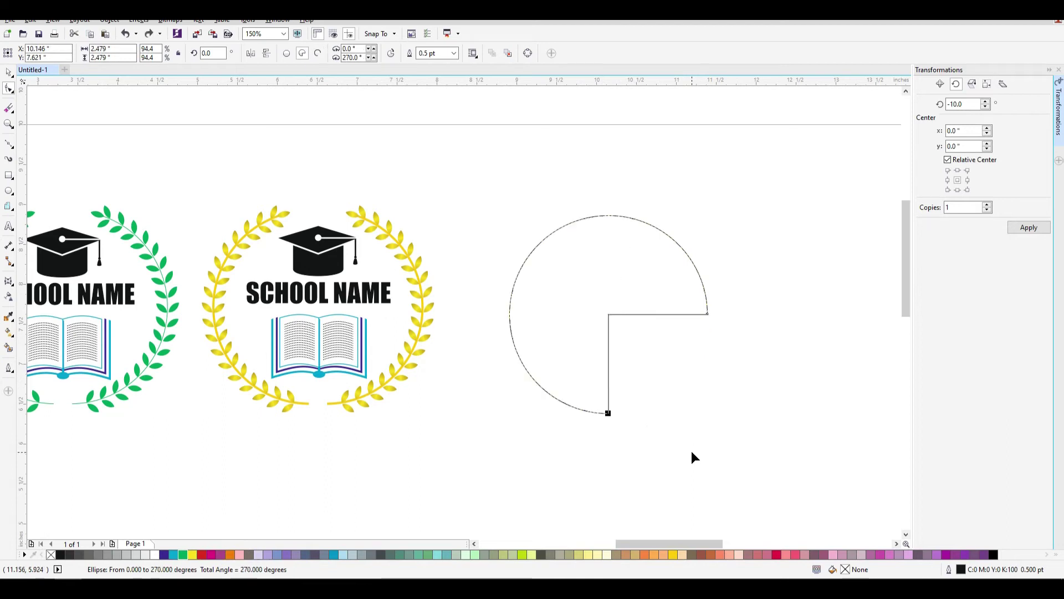
left_click(8, 72)
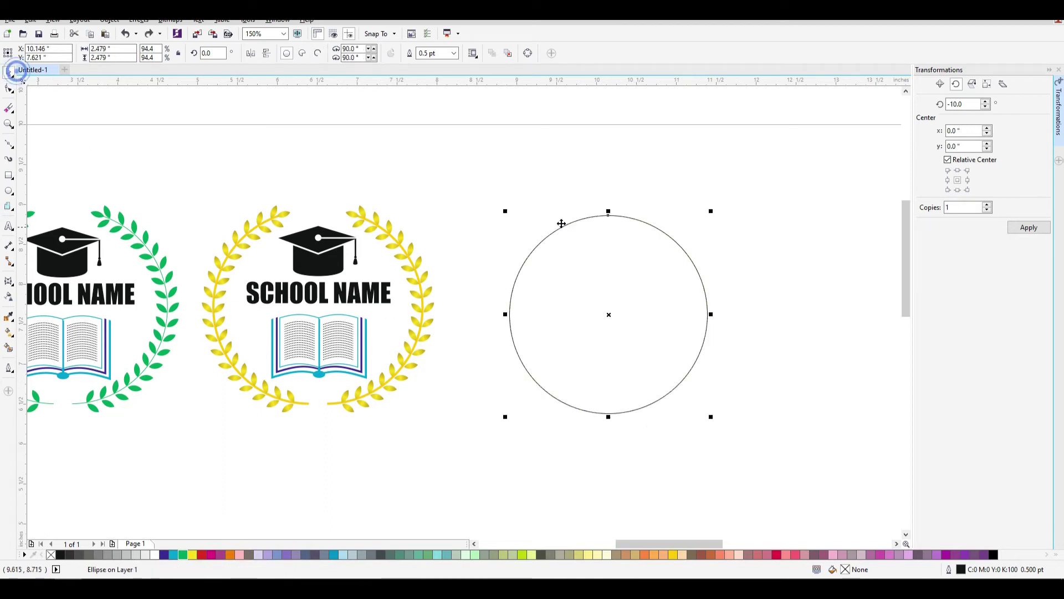
Place a horizontal and a vertical guideline through the centre of the circle
left_click_drag(581, 201, 617, 315)
left_click(576, 221)
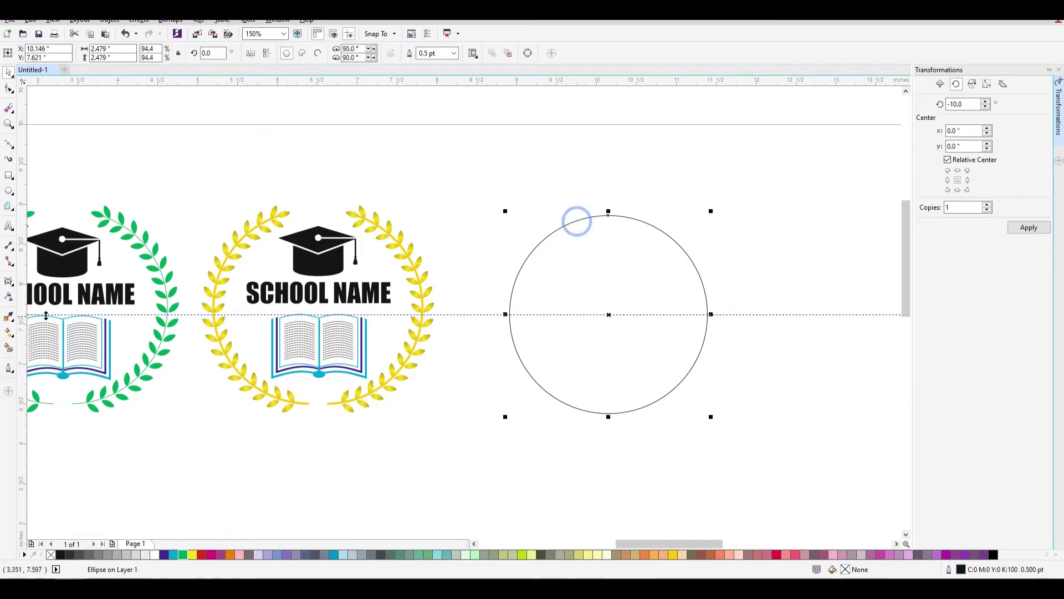
left_click_drag(22, 283, 610, 394)
left_click(587, 195)
left_click(595, 215)
left_click(594, 219)
left_click(594, 219)
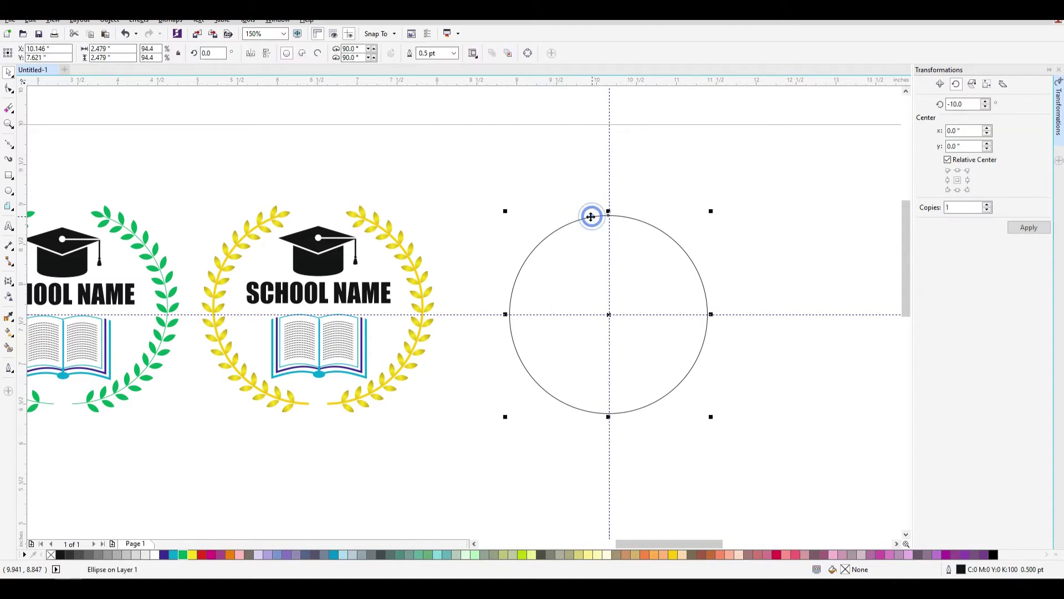
Turn the circle into an open arc on its right half, running from about 270° to about 78°
left_click(302, 54)
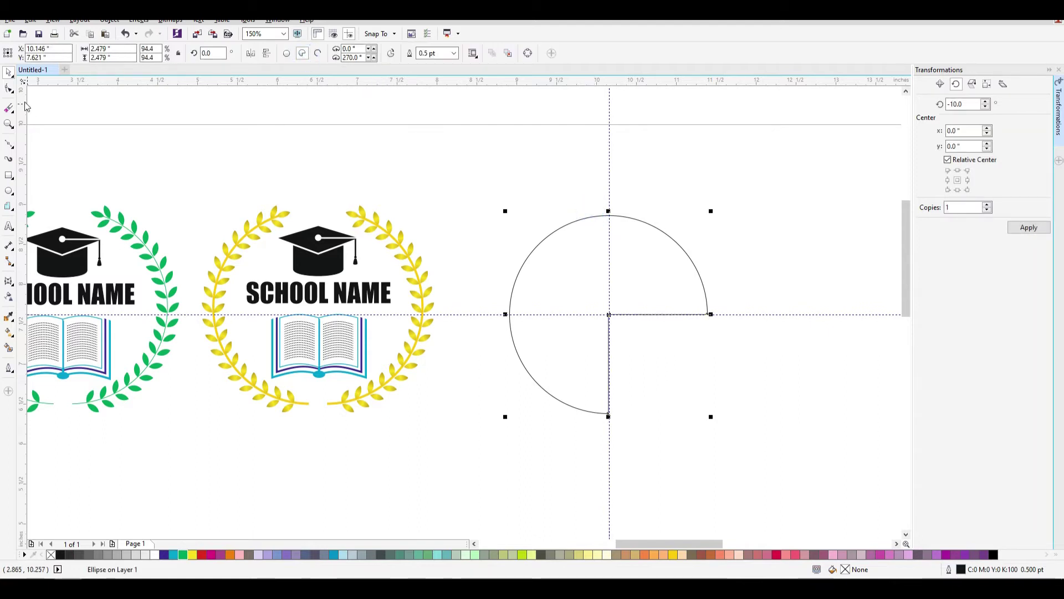
left_click(8, 91)
left_click_drag(608, 416, 617, 275)
left_click_drag(706, 314, 608, 417)
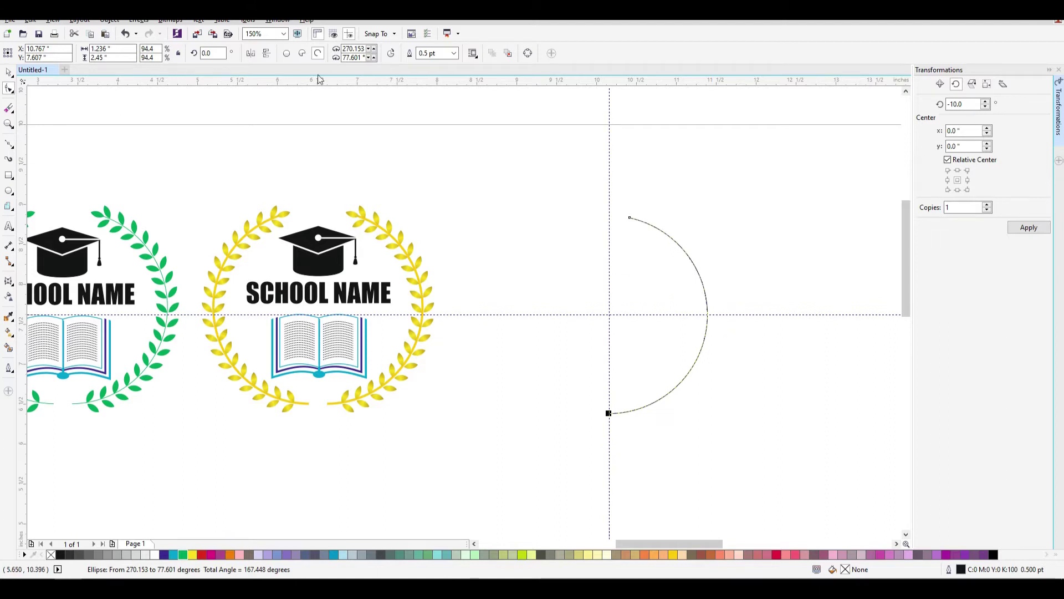
left_click(318, 54)
left_click(9, 72)
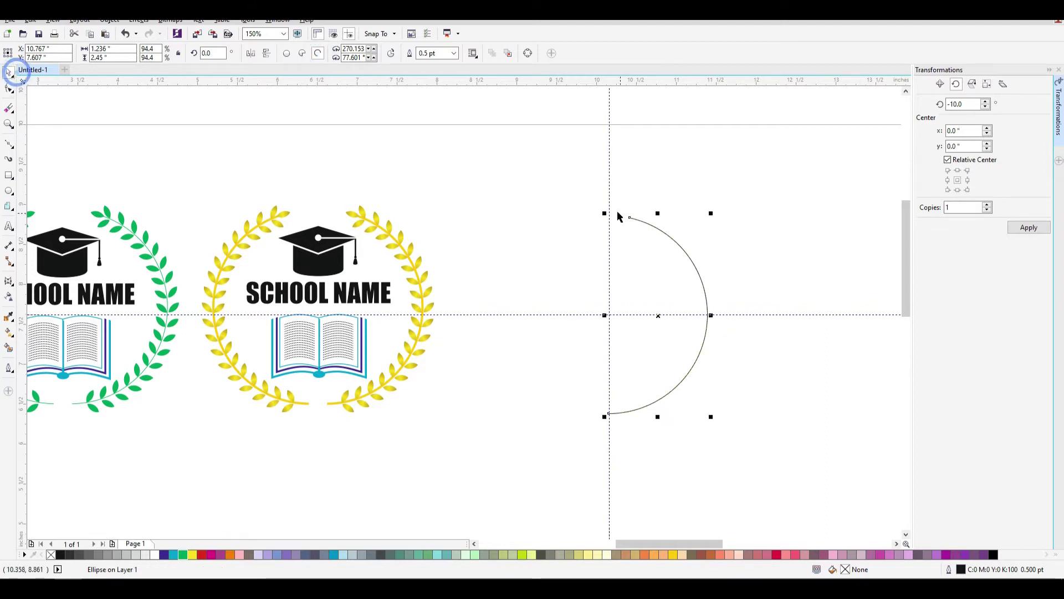
left_click_drag(748, 433, 564, 181)
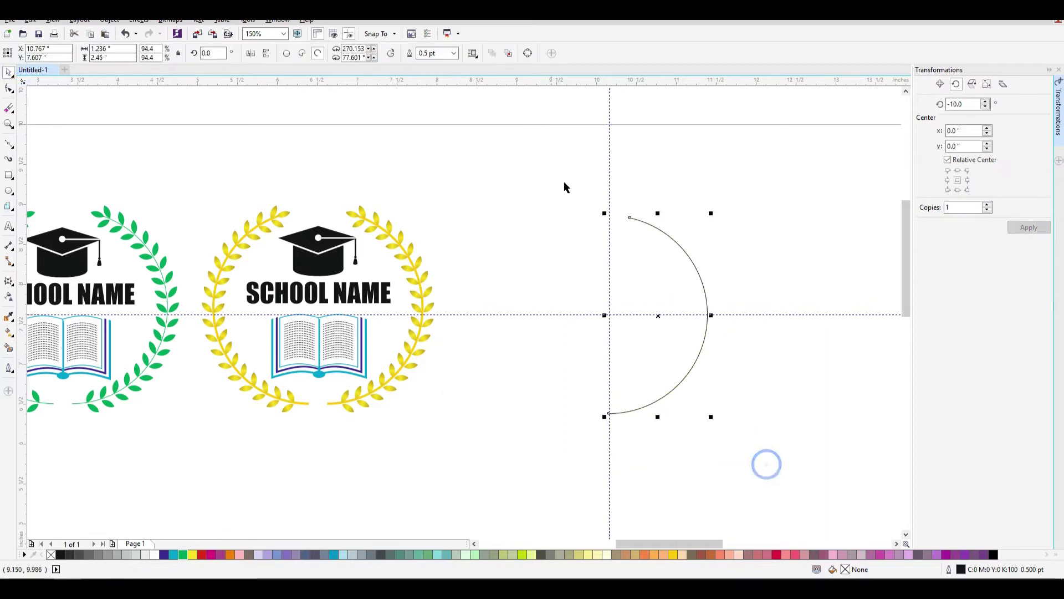
Draw a small circle about 0.95 in across in the free space outside the arc
left_click_drag(682, 547, 693, 548)
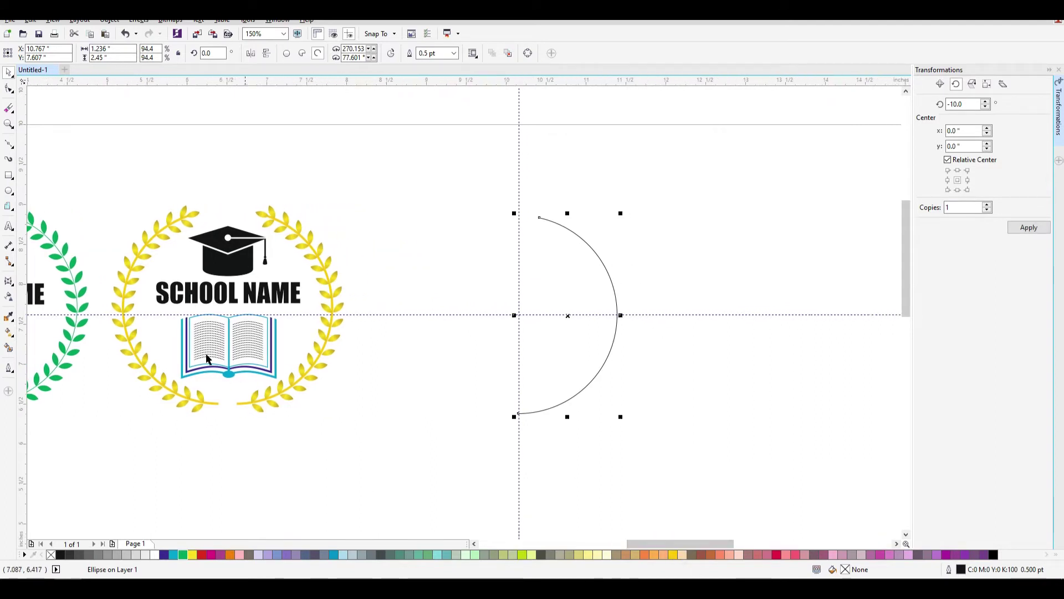
left_click(9, 190)
left_click_drag(676, 216, 752, 291)
left_click(10, 74)
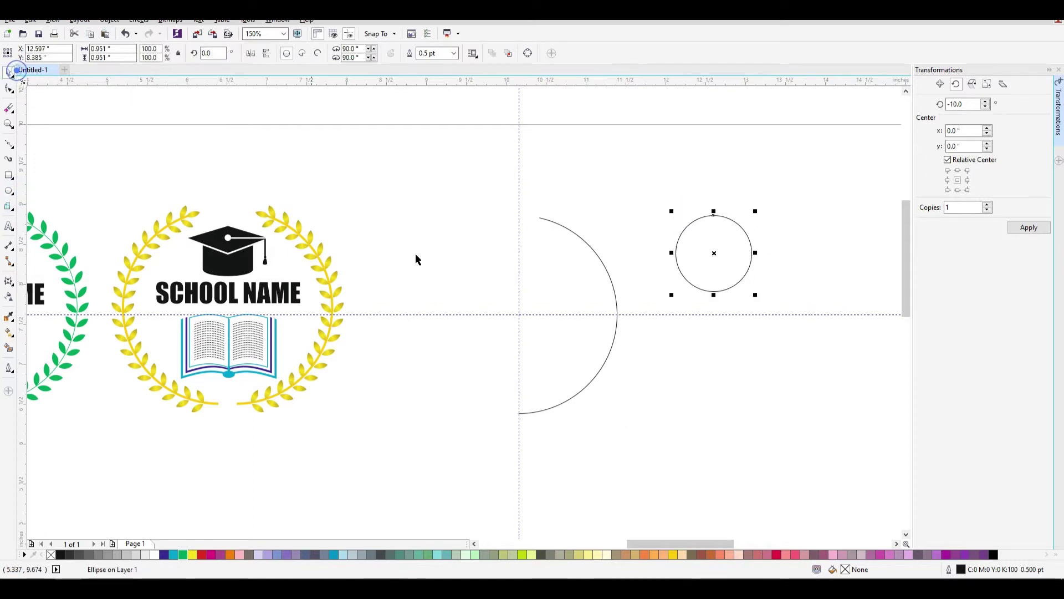
key("F10")
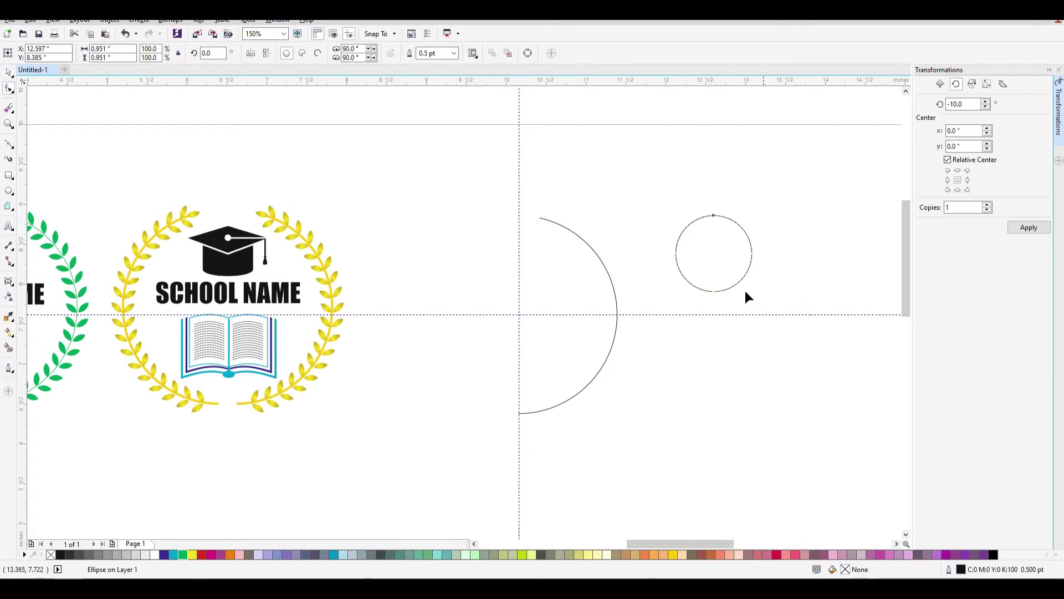
Copy the small circle sideways so the two overlap at the same height, and create a leaf shape from their intersection
scroll(761, 242, "up", 2)
left_click(8, 76)
left_click_drag(677, 270, 777, 264)
left_click_drag(533, 140, 865, 432)
key("e")
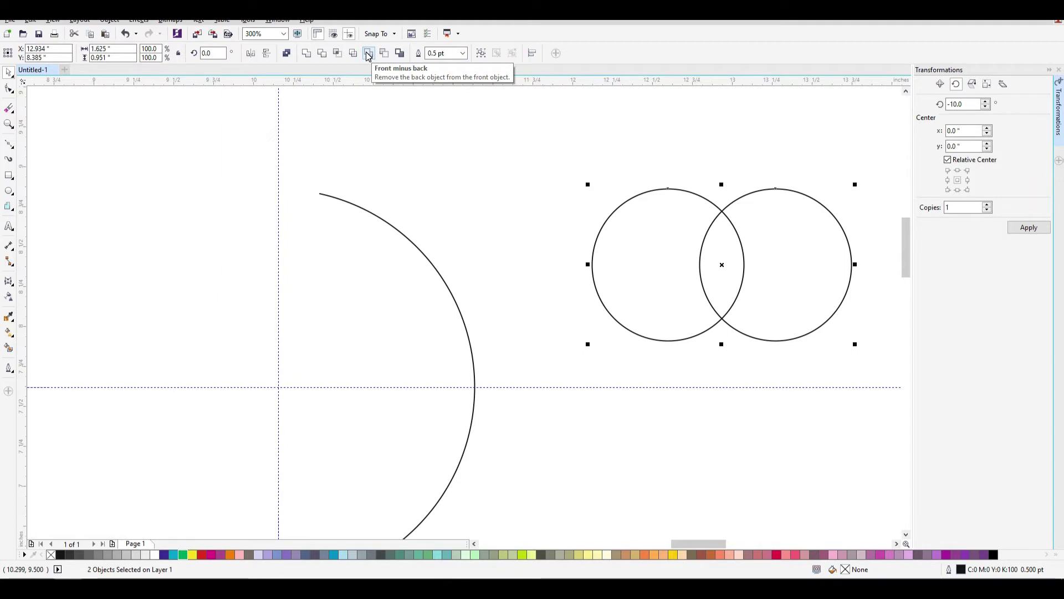
left_click(335, 56)
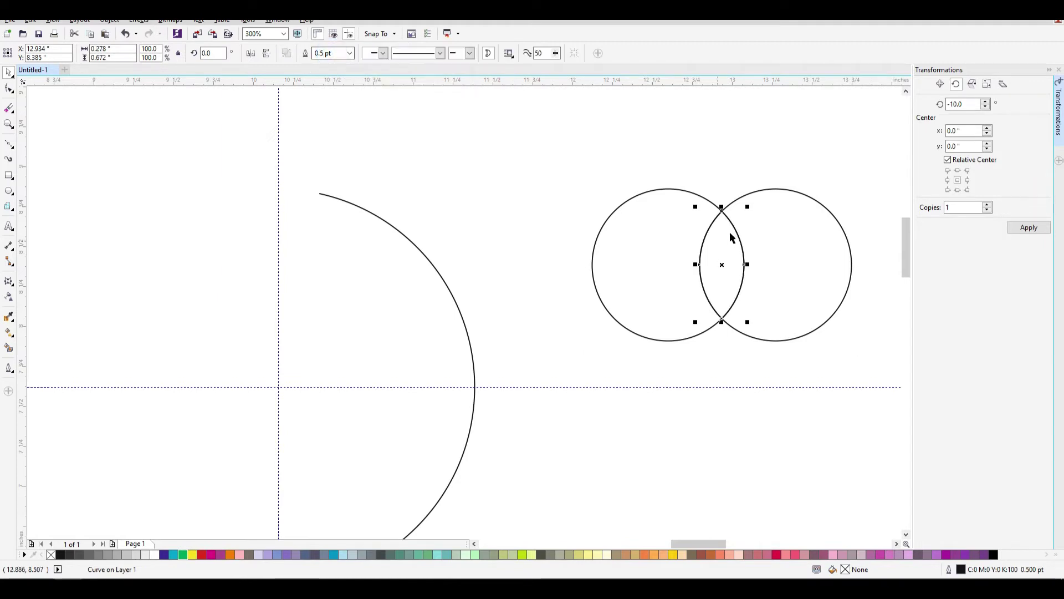
Delete both small circles, keeping only the leaf shape from their intersection
left_click(761, 185)
left_click(809, 203)
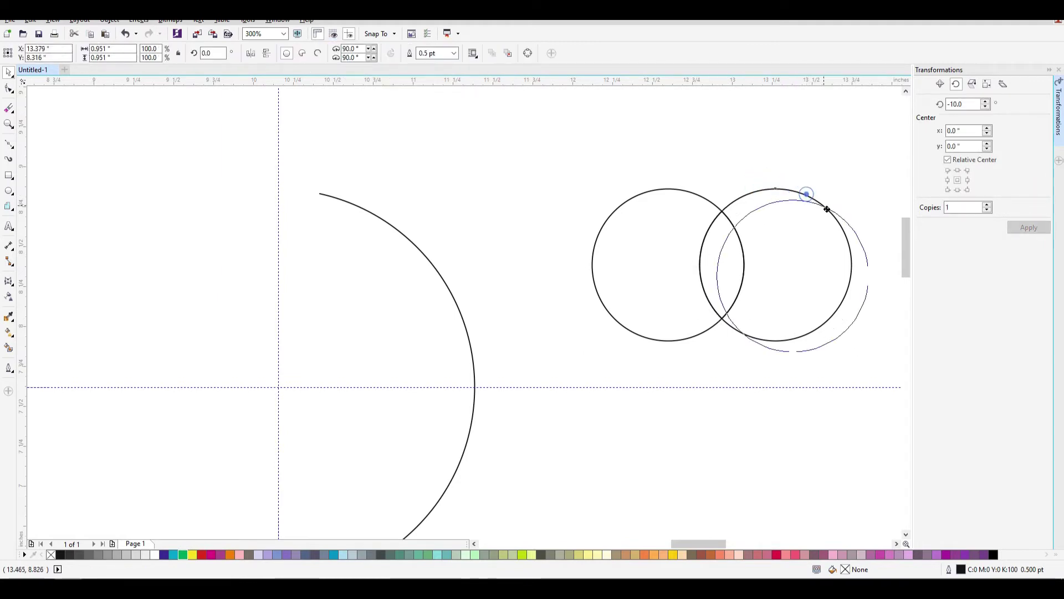
key("Delete")
left_click(669, 192)
key("Delete")
left_click(723, 214)
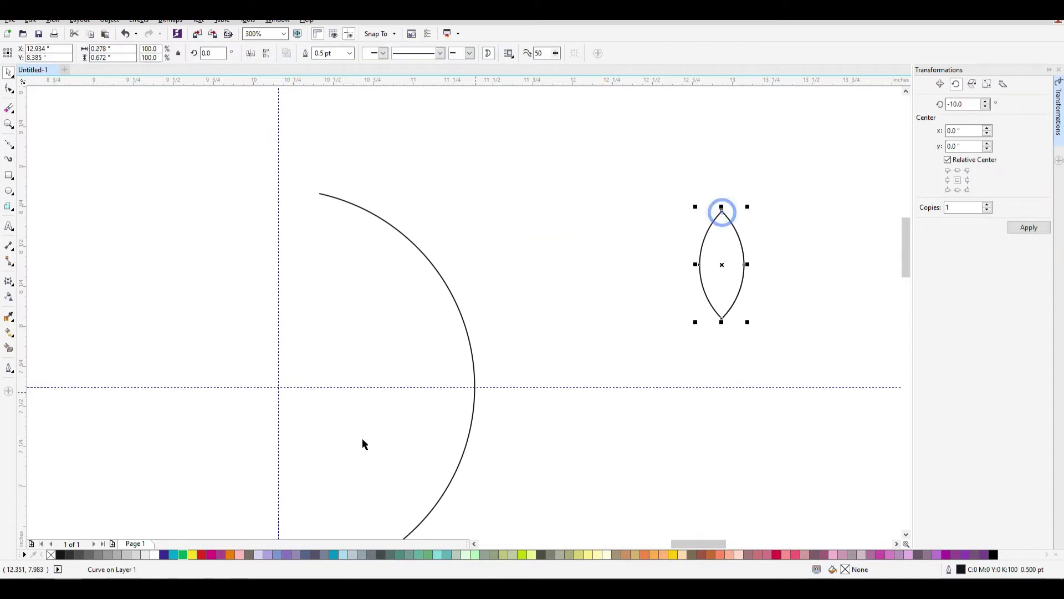
Fill the leaf with green C:100 M:0 Y:100 K:0 and remove its outline
right_click(184, 554)
left_click(183, 555)
right_click(51, 555)
left_click(608, 409)
left_click_drag(718, 269, 581, 289)
key("ctrl+z")
scroll(725, 415, "down", 2)
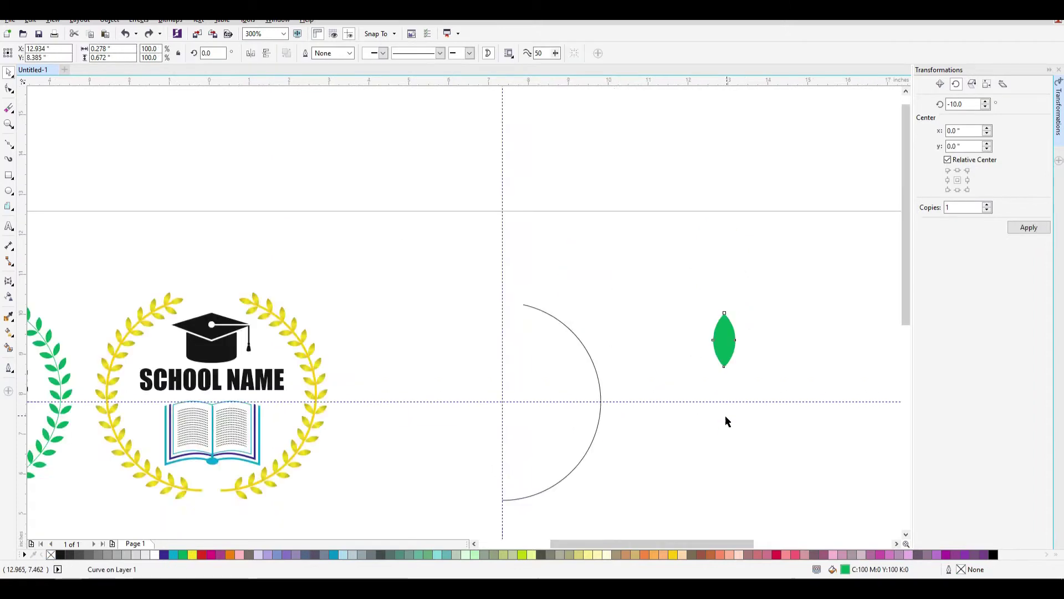
left_click_drag(715, 378, 669, 449)
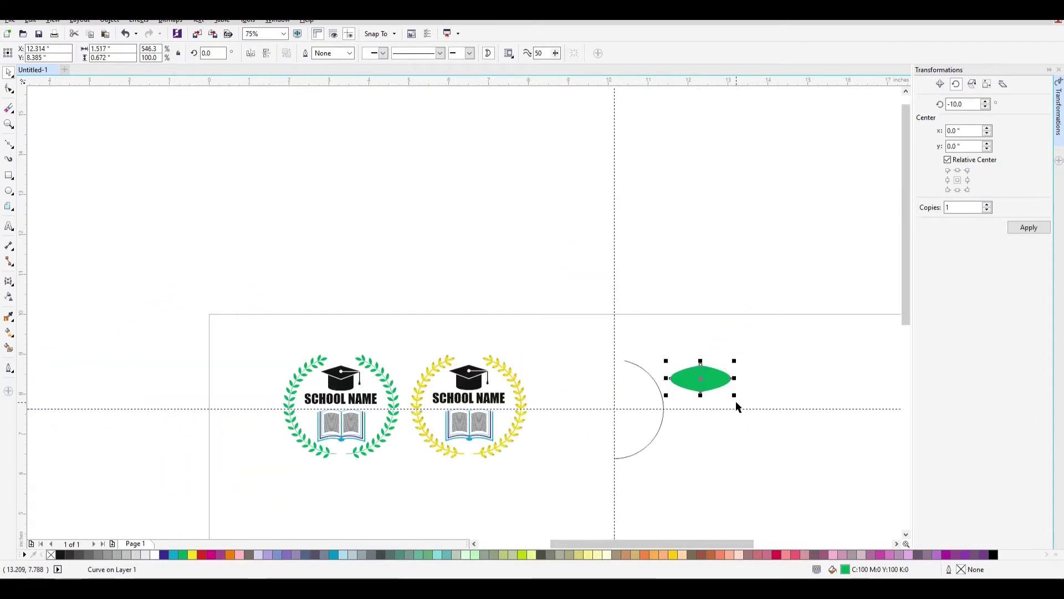
key("ctrl+z")
Move the leaf below the lower part of the arc and rotate it to about 43°
left_click_drag(725, 382, 684, 445)
scroll(659, 471, "up", 2)
left_click(624, 430)
left_click(702, 470)
left_click(634, 423)
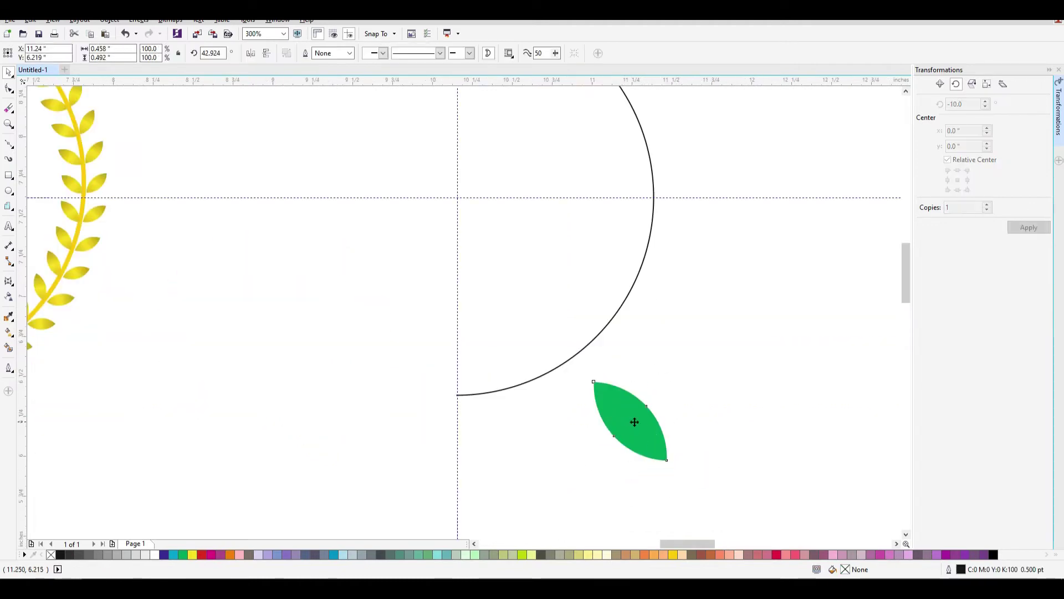
Make a horizontally mirrored copy of the leaf to its right, leaving a narrow gap between the two tips
left_click(613, 421)
left_click_drag(589, 420, 741, 436)
right_click(710, 440)
key("ctrl+z")
key("Right")
key("Right")
key("Right")
key("Right")
key("Right")
key("Right")
key("Right")
key("Right")
key("Left")
key("Left")
key("Right")
key("Right")
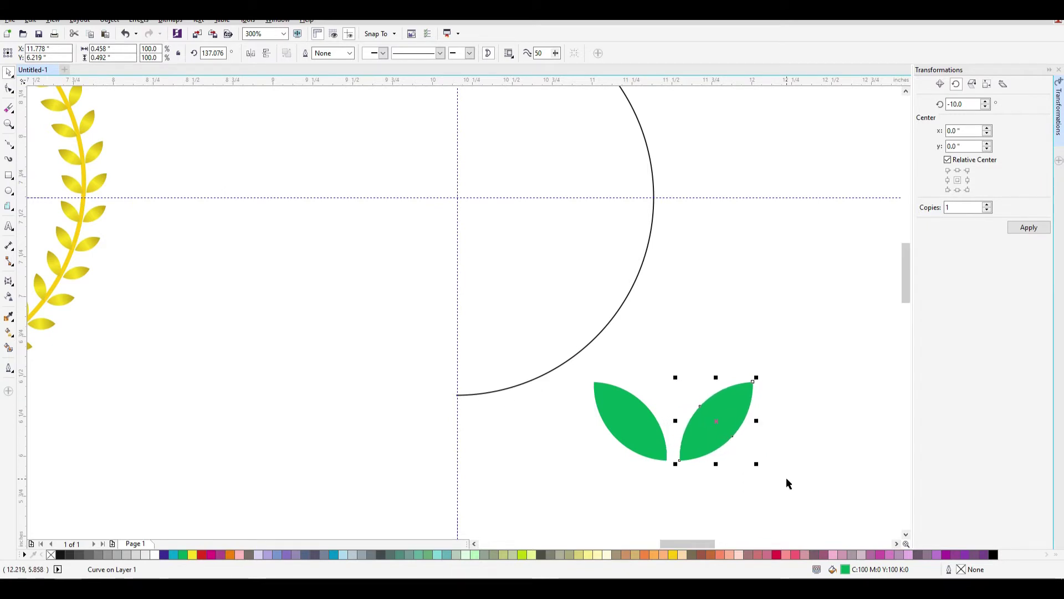
Group the two leaves, shrink them to about 36.6%, and place them across the arc's lower end, rotated to about 293°
left_click_drag(748, 468, 519, 324)
left_click_drag(868, 528, 481, 291)
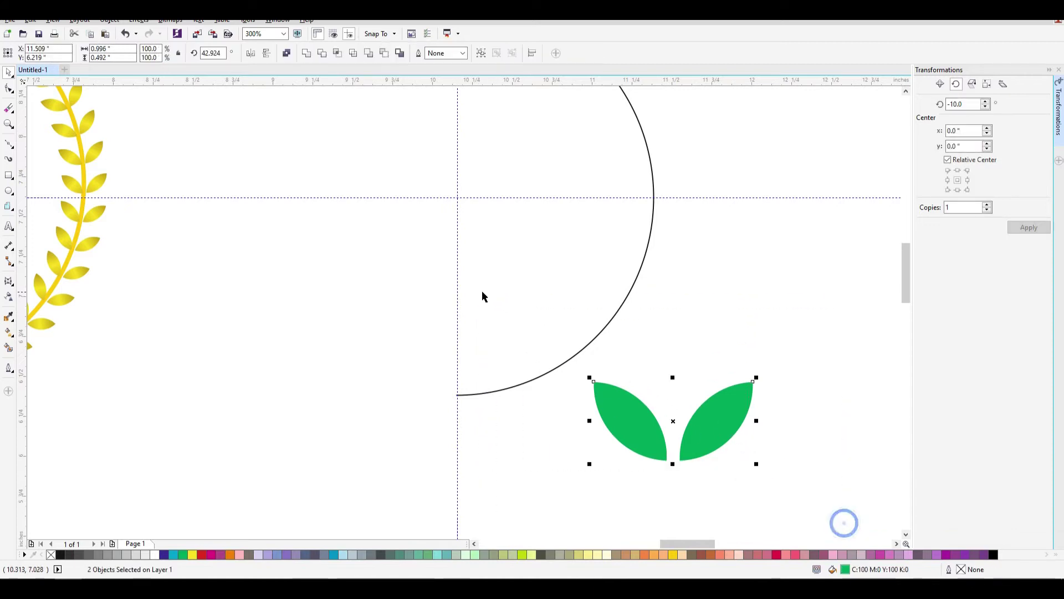
key("ctrl+g")
left_click_drag(757, 465, 520, 411)
left_click(522, 379)
left_click(518, 403)
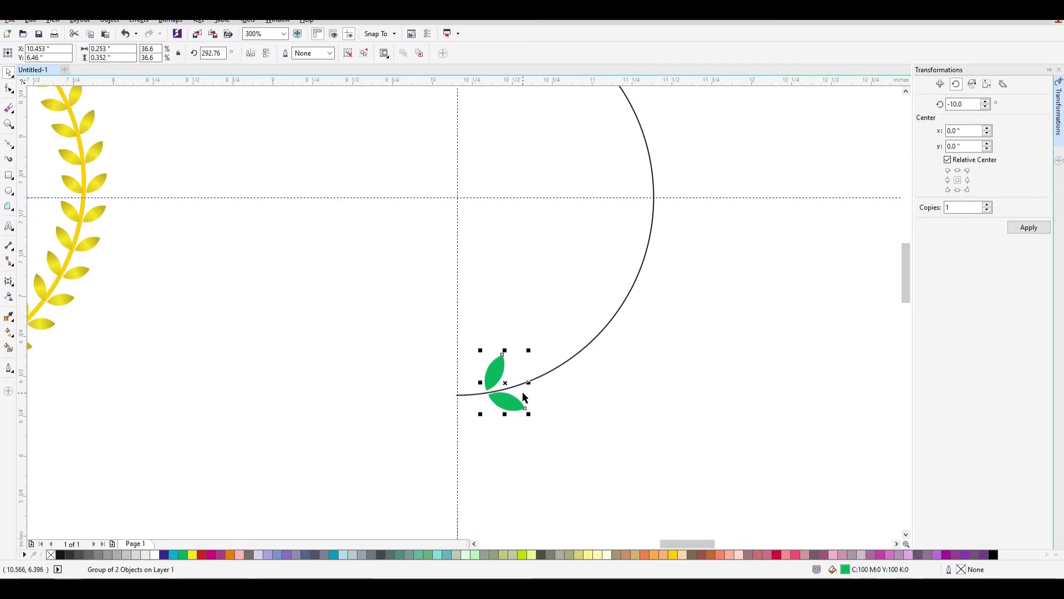
Move the leaf pair's rotation centre to the intersection of the two guidelines
scroll(733, 151, "down", 3)
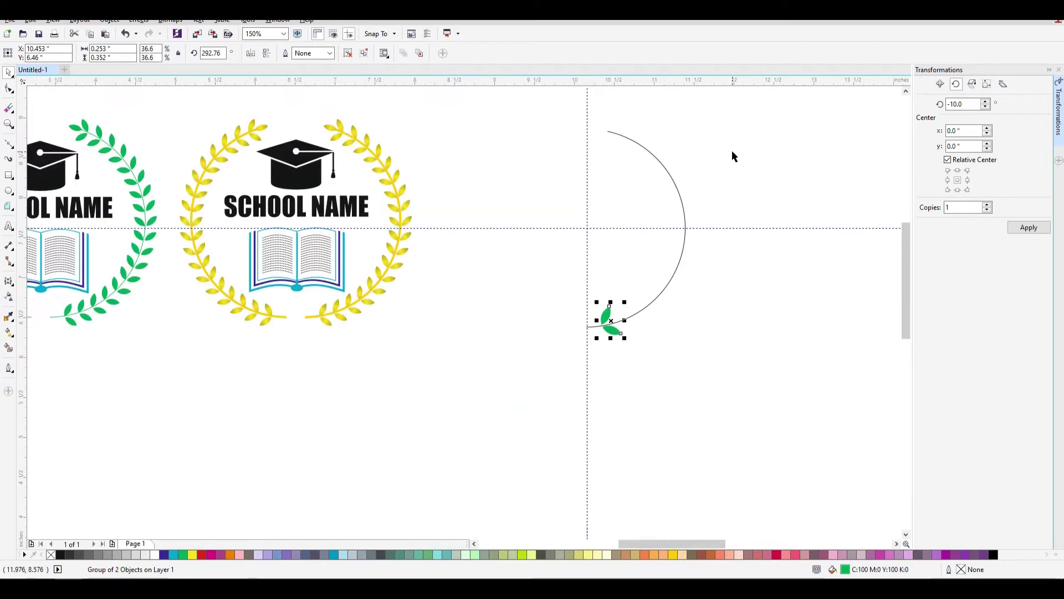
scroll(615, 368, "up", 3)
left_click(497, 509)
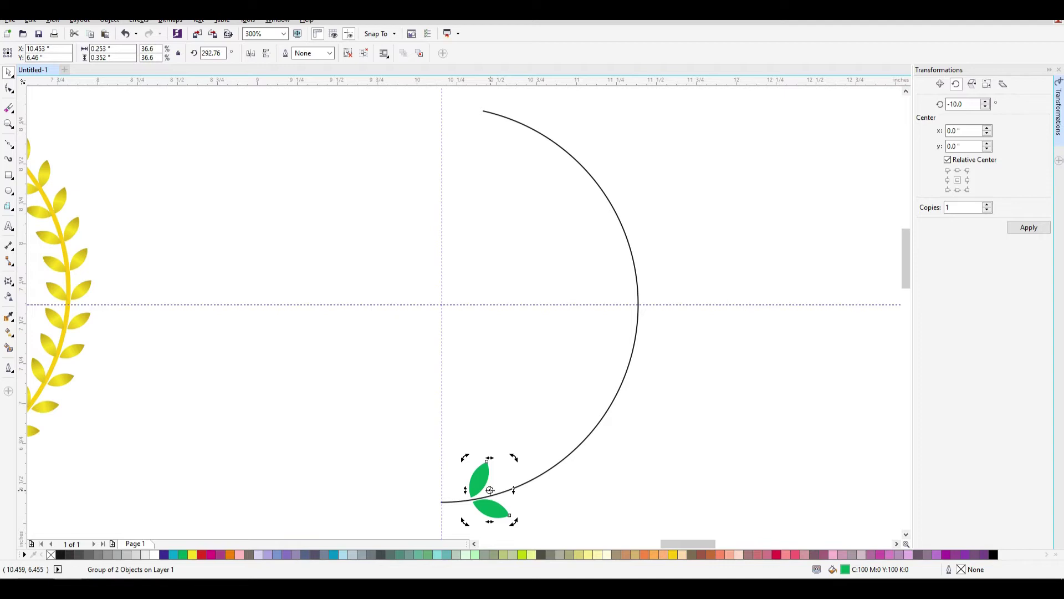
left_click_drag(490, 490, 437, 341)
left_click_drag(446, 301, 443, 304)
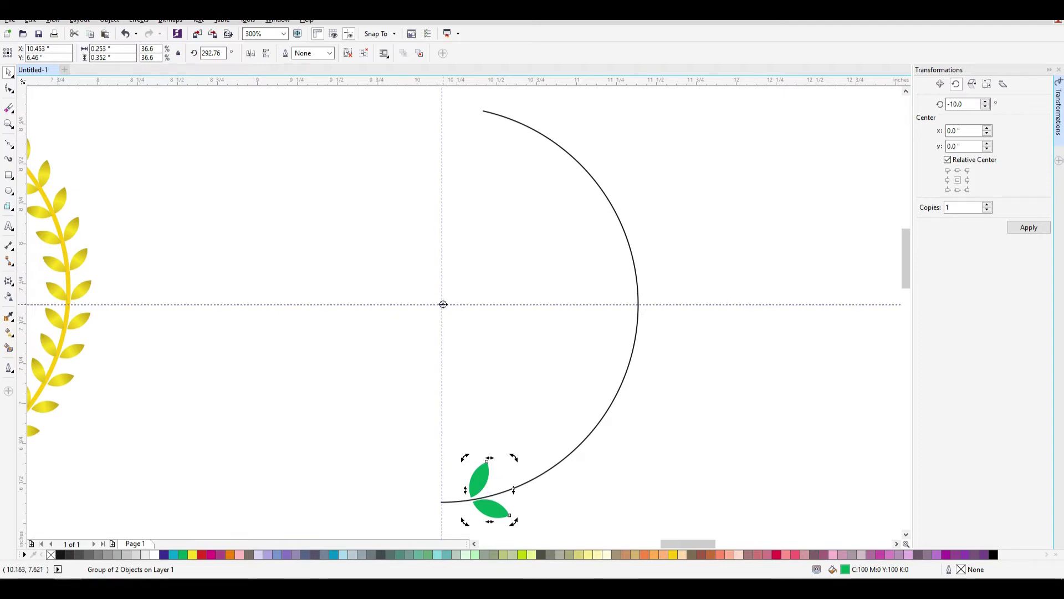
Try to rotate a copy of the leaf pair about the guideline intersection and repeat it along the whole arc
left_click_drag(513, 525, 564, 501)
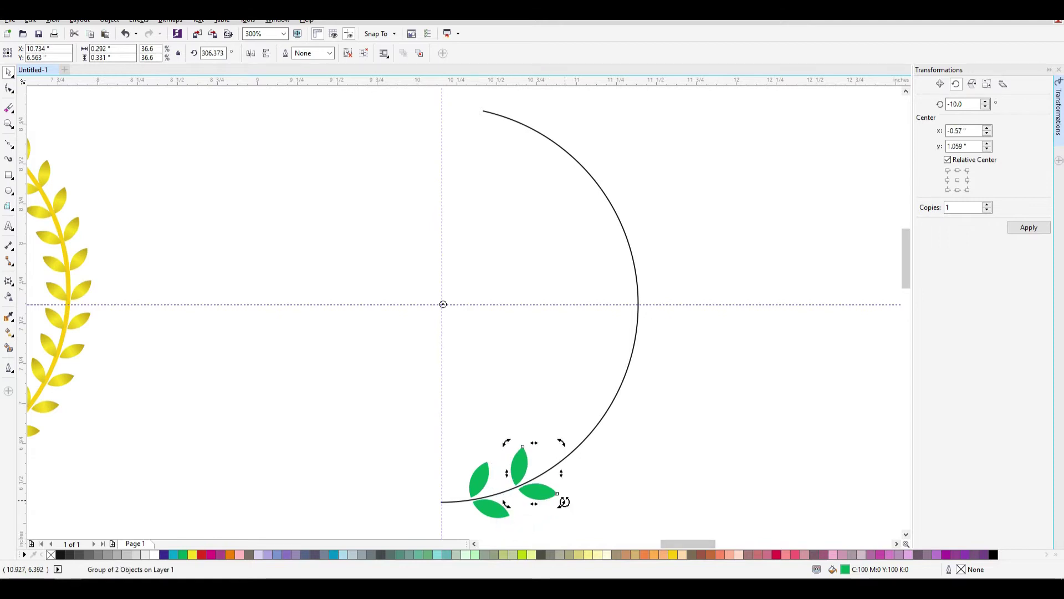
key("ctrl+r")
key("ctrl+r")
key("ctrl+r")
key("ctrl+r")
key("ctrl+r")
key("ctrl+r")
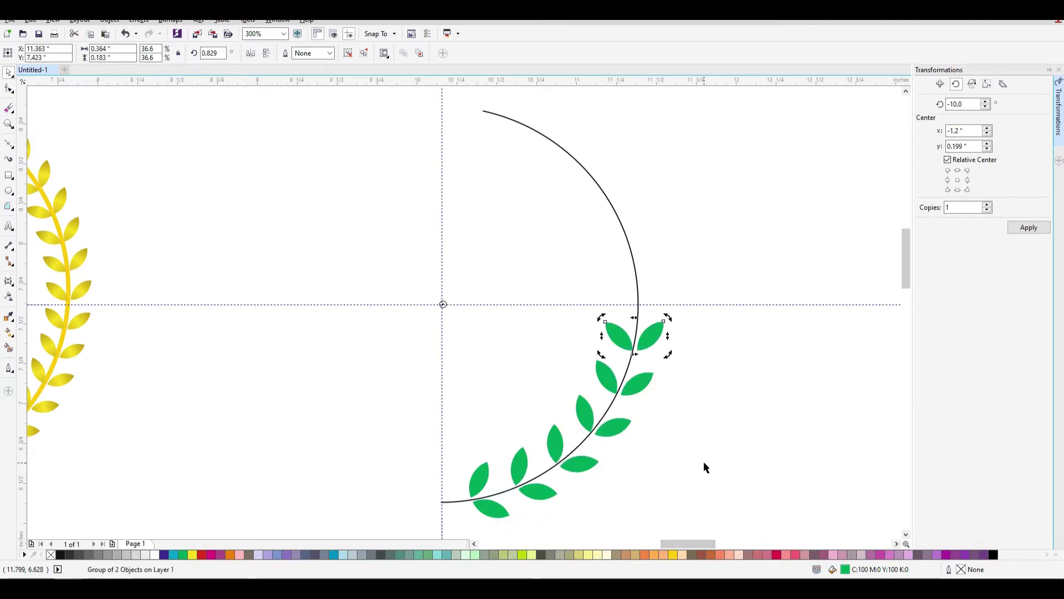
key("ctrl+r")
key("ctrl+r")
key("ctrl+r")
key("ctrl+r")
key("ctrl+r")
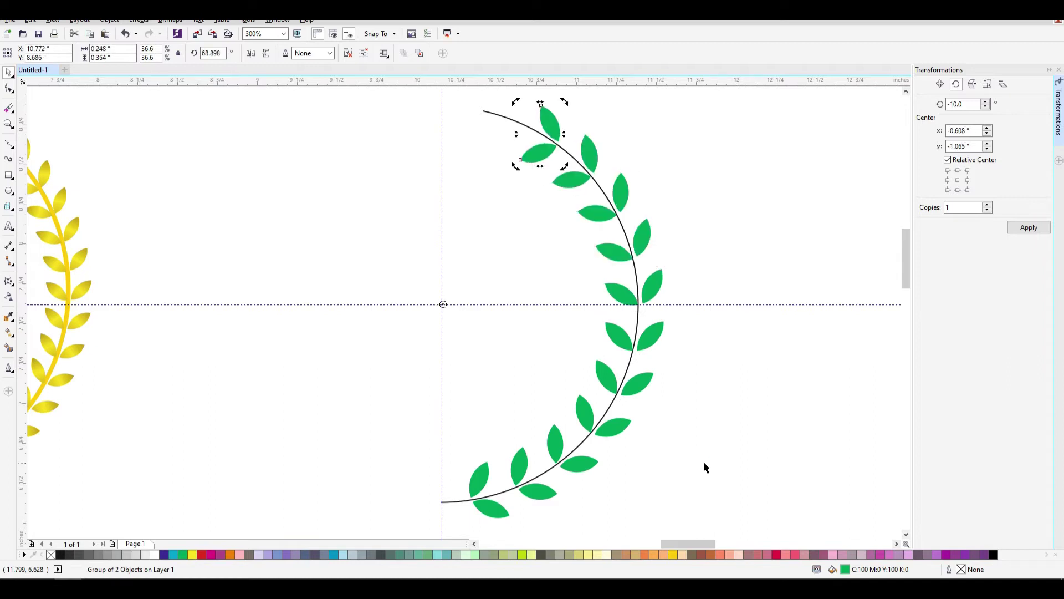
left_click(765, 393)
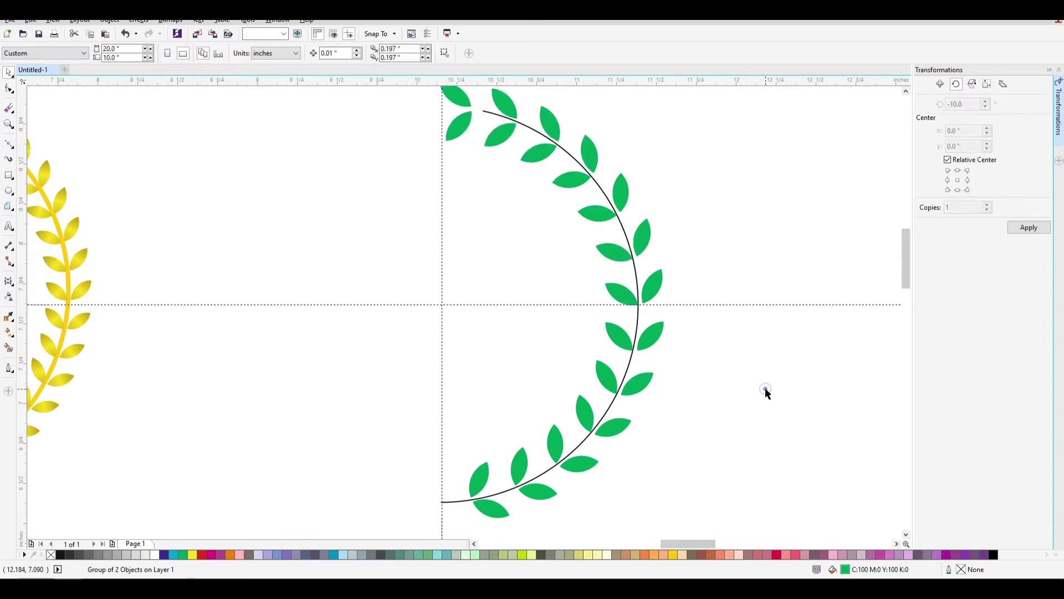
Undo the rotated leaf copies along the arc and reselect the original leaf pair
key("ctrl+z")
key("ctrl+z")
key("ctrl+z")
key("ctrl+z")
key("ctrl+z")
key("ctrl+z")
key("ctrl+z")
key("ctrl+z")
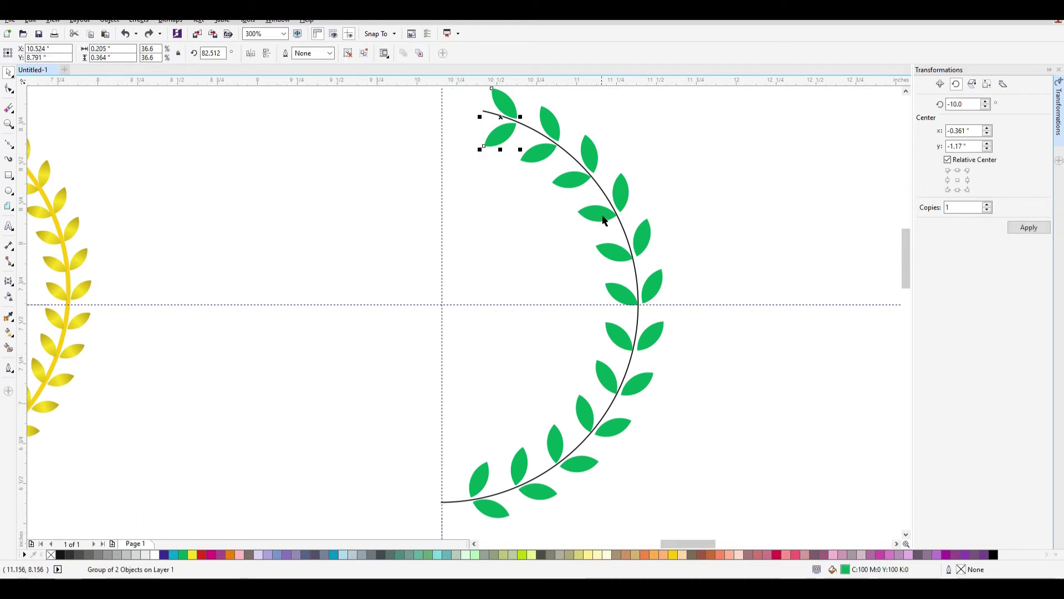
key("ctrl+z")
key("ctrl+z")
key("ctrl+z")
key("ctrl+z")
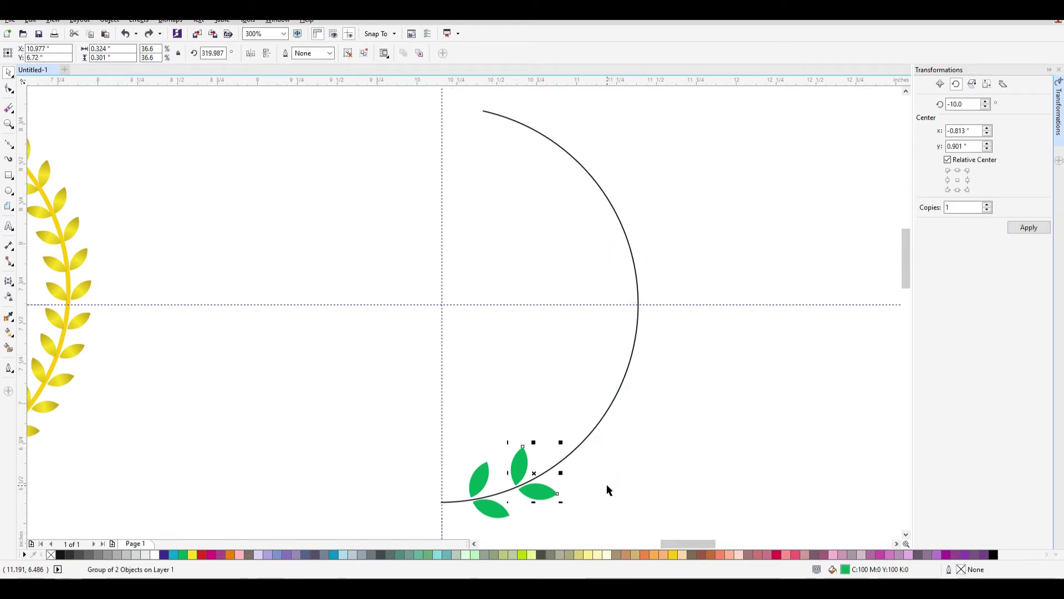
left_click(482, 513)
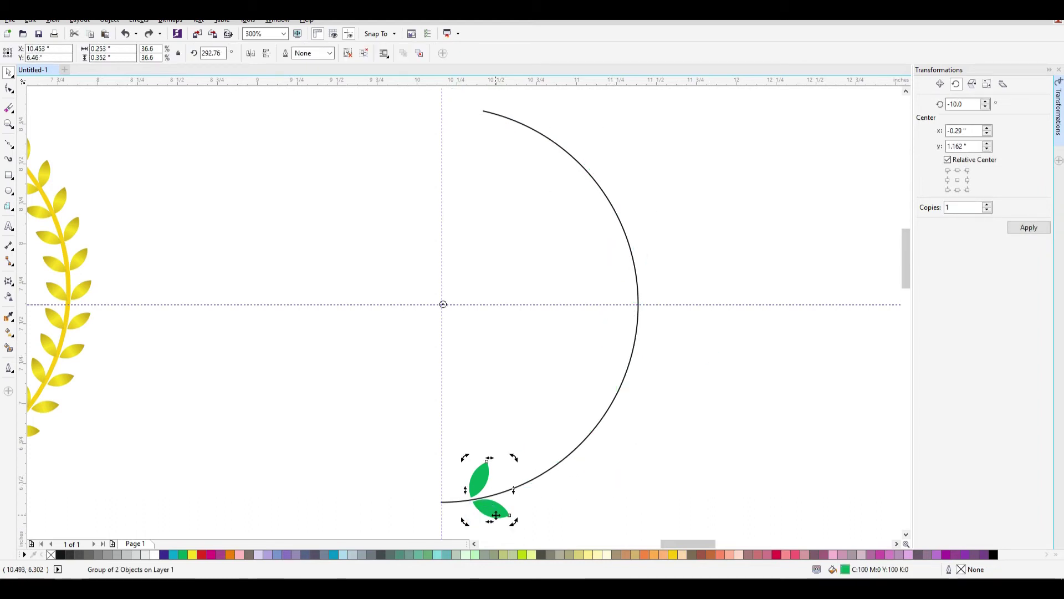
Rotate a copy of the leaf pair about 8° around the guideline intersection and repeat it along the whole arc
left_click_drag(515, 521, 547, 515)
key("ctrl+r")
key("ctrl+r")
key("ctrl+r")
key("ctrl+r")
key("ctrl+r")
key("ctrl+r")
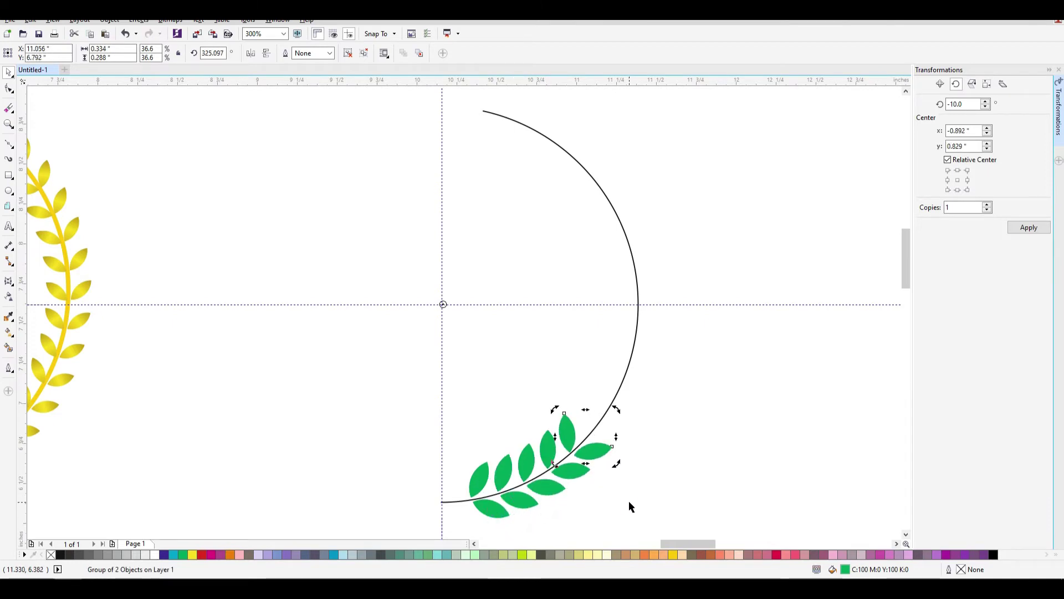
key("ctrl+r")
key("ctrl+r")
key("ctrl+r")
key("ctrl+r")
key("ctrl+r")
key("ctrl+r")
key("ctrl+r")
key("ctrl+r")
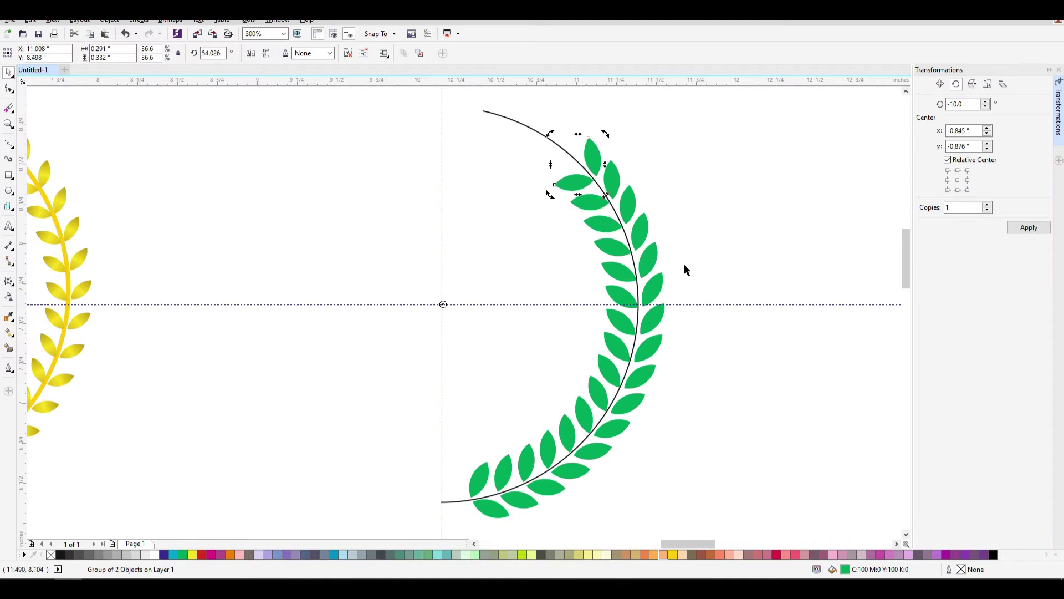
key("ctrl+r")
key("ctrl+r")
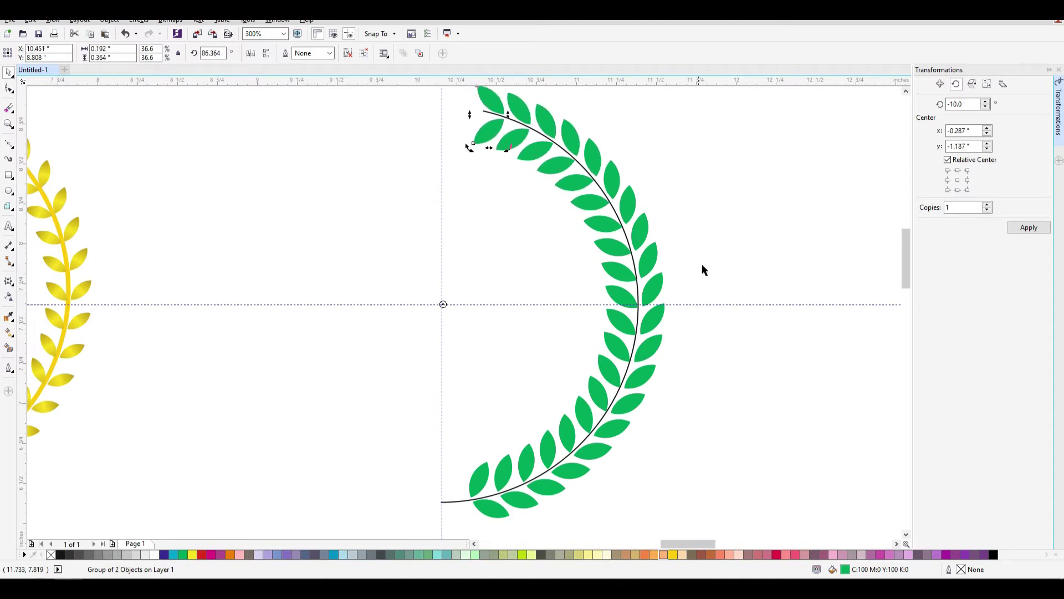
Try to reduce the arc's height to about 2.236 inches, and undo the change
left_click(725, 246)
left_click(501, 118)
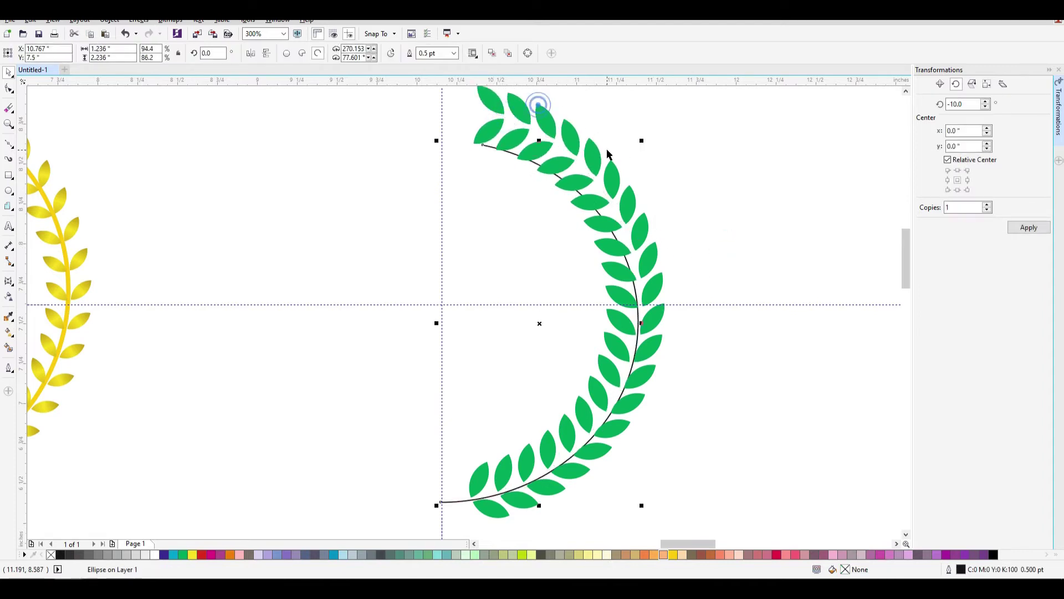
left_click(666, 135)
left_click_drag(491, 94, 525, 124)
key("ctrl+z")
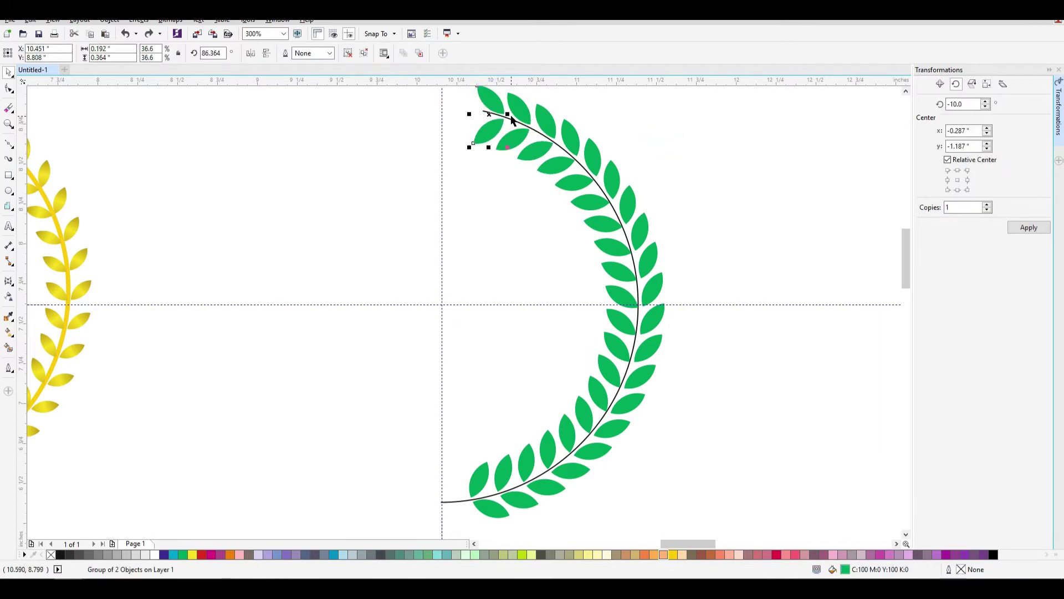
Ungroup the last leaf pair at the arc's upper end and remove its lower leaf
scroll(502, 99, "up", 2)
right_click(478, 109)
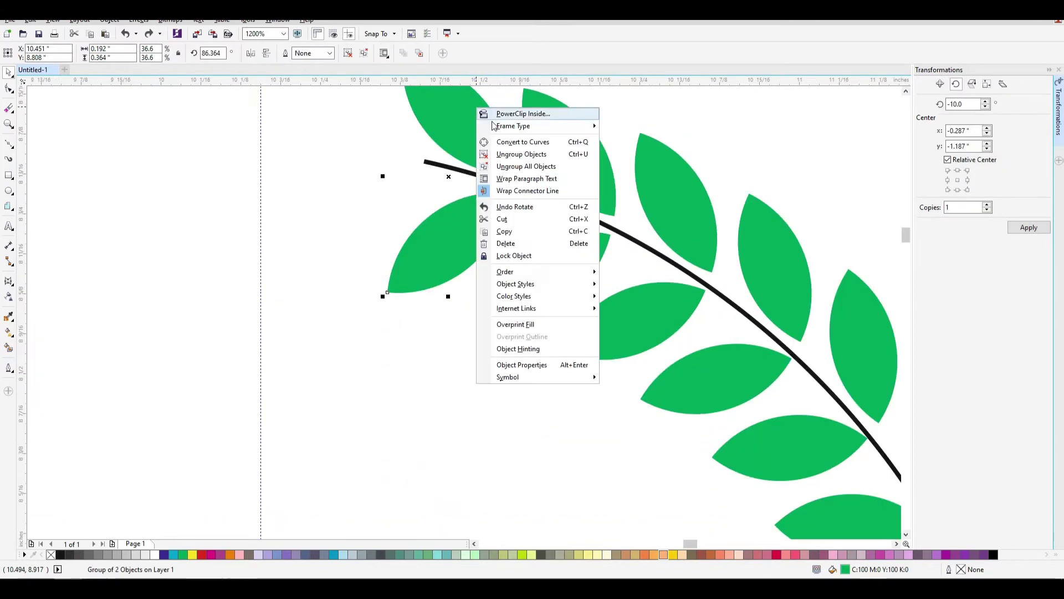
left_click(542, 166)
left_click_drag(463, 241, 439, 270)
key("ctrl+z")
scroll(573, 105, "down", 2)
scroll(541, 131, "up", 1)
Rotate the remaining end leaf and move it so it forms the tip of the branch
left_click(509, 166)
scroll(510, 157, "up", 2)
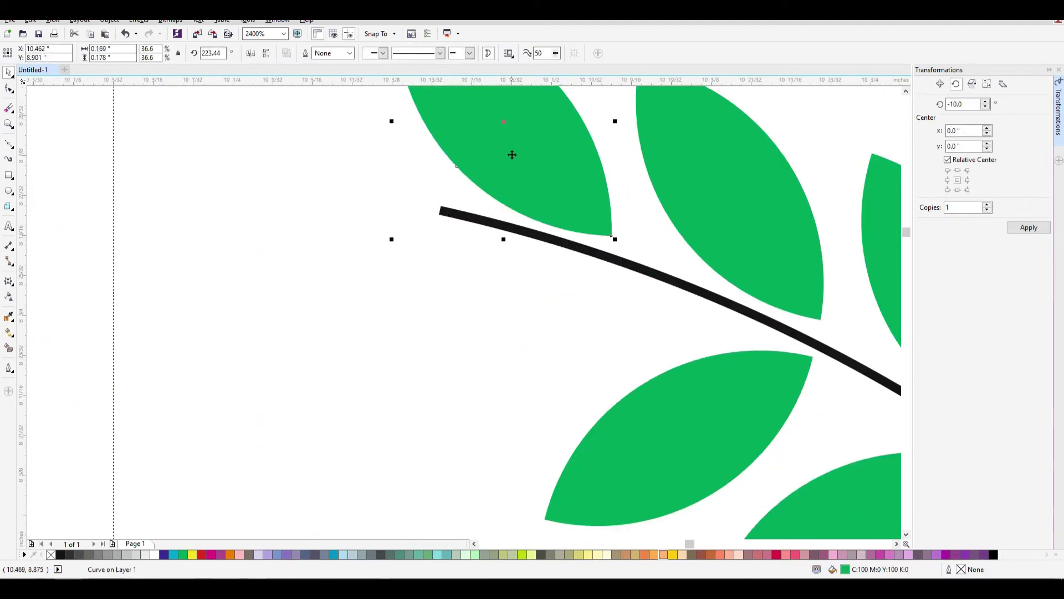
scroll(510, 157, "down", 2)
left_click_drag(527, 164, 516, 183)
left_click(514, 186)
left_click(736, 155)
Shorten the open arc's upper end to meet the base of the tip leaf, at an ending angle of about 69.9°
left_click(589, 210)
left_click(9, 89)
left_click_drag(507, 179, 571, 201)
left_click_drag(563, 199, 556, 196)
left_click(318, 53)
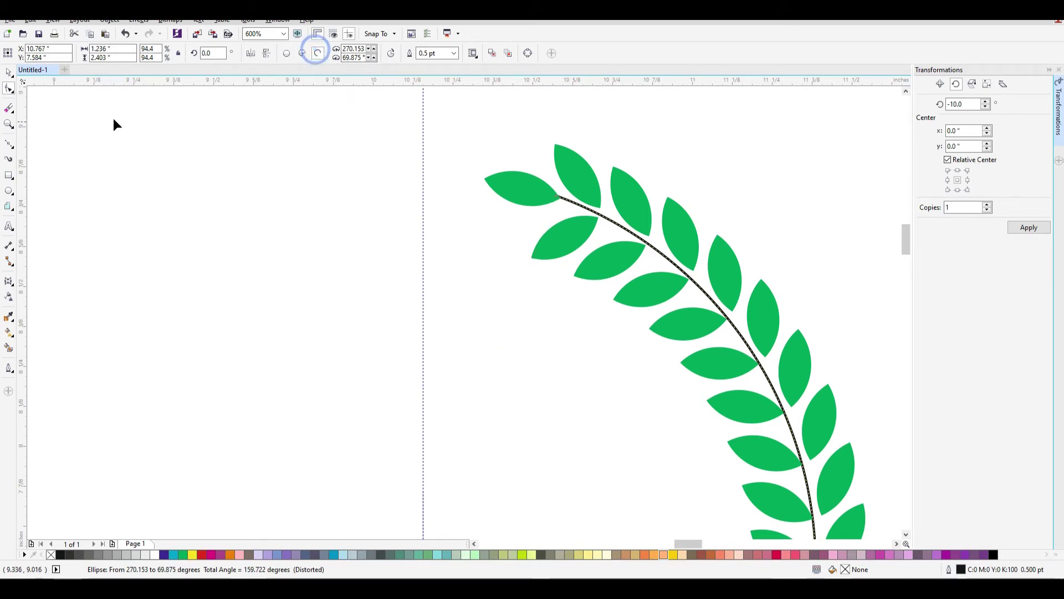
Try a 1.5 pt outline width on the arc and settle on 1 pt
left_click(9, 73)
double_click(444, 52)
type("1.5")
key("Return")
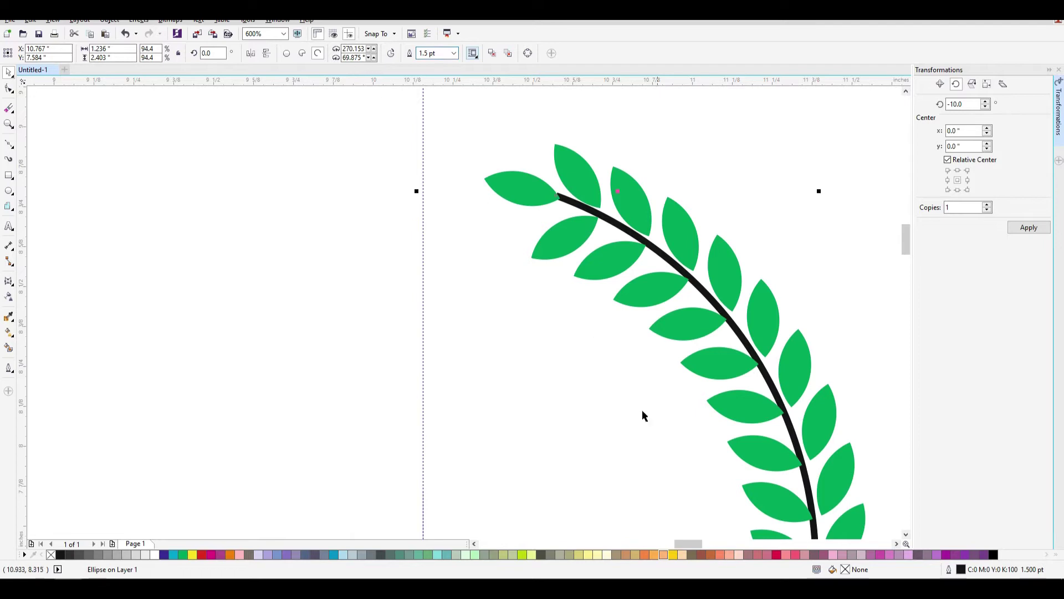
left_click(442, 52)
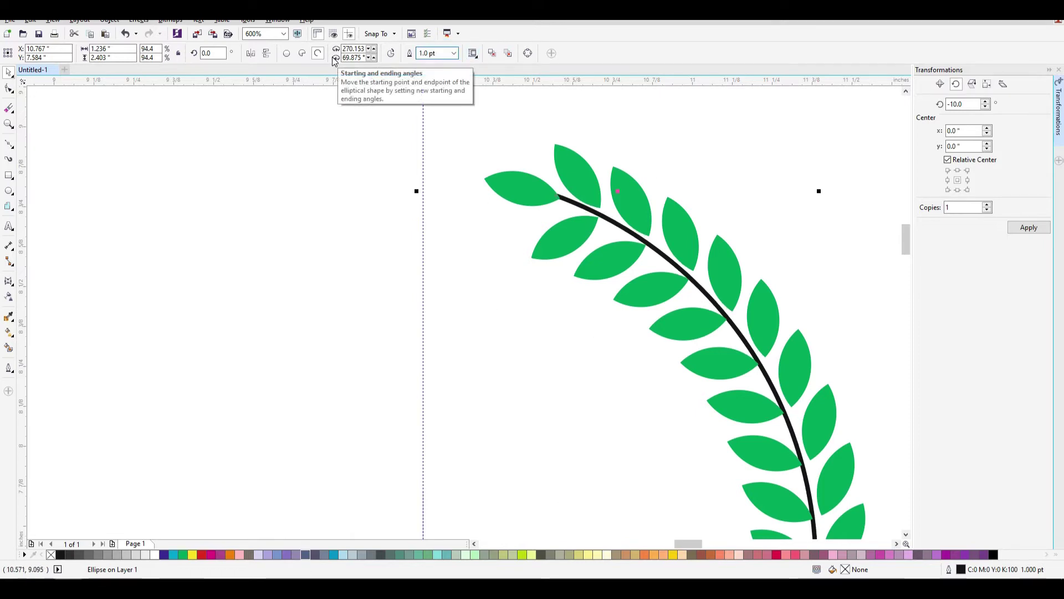
Colour the arc's outline green to match the leaves
left_click(285, 396)
right_click(185, 555)
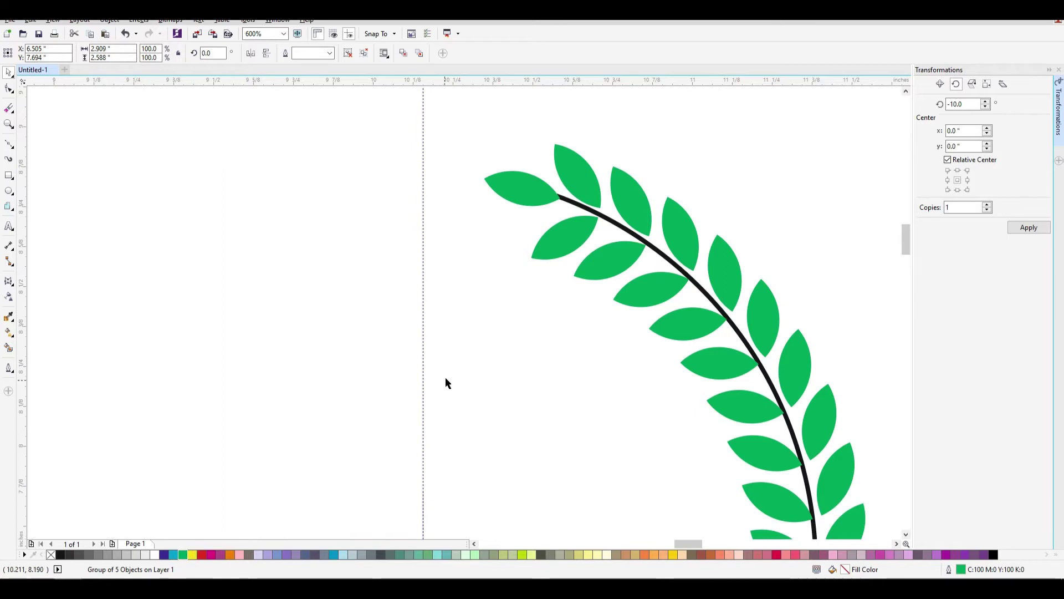
left_click(496, 349)
scroll(594, 255, "down", 3)
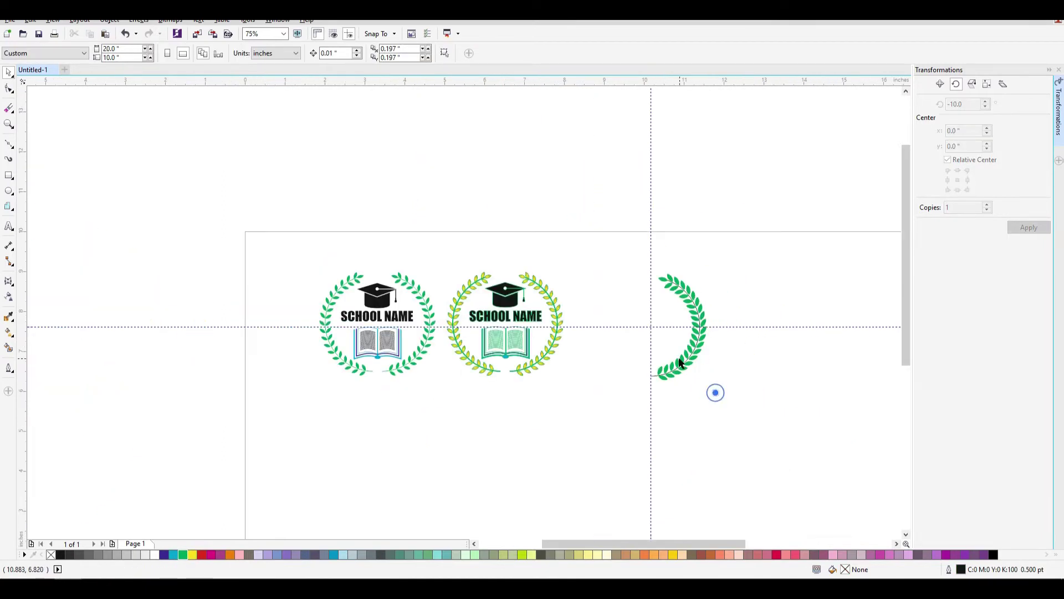
scroll(680, 362, "up", 1)
left_click(620, 393)
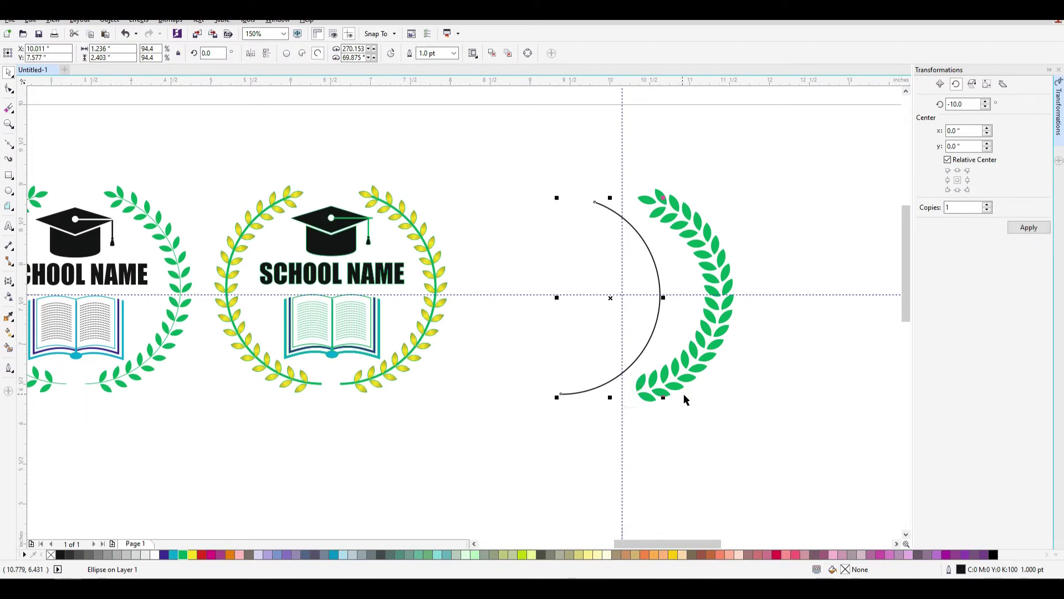
right_click(183, 556)
Group the arc with all its leaves and mirror a copy horizontally to form the wreath's left half
left_click_drag(770, 499, 510, 159)
left_click(745, 433)
left_click_drag(735, 437, 517, 164)
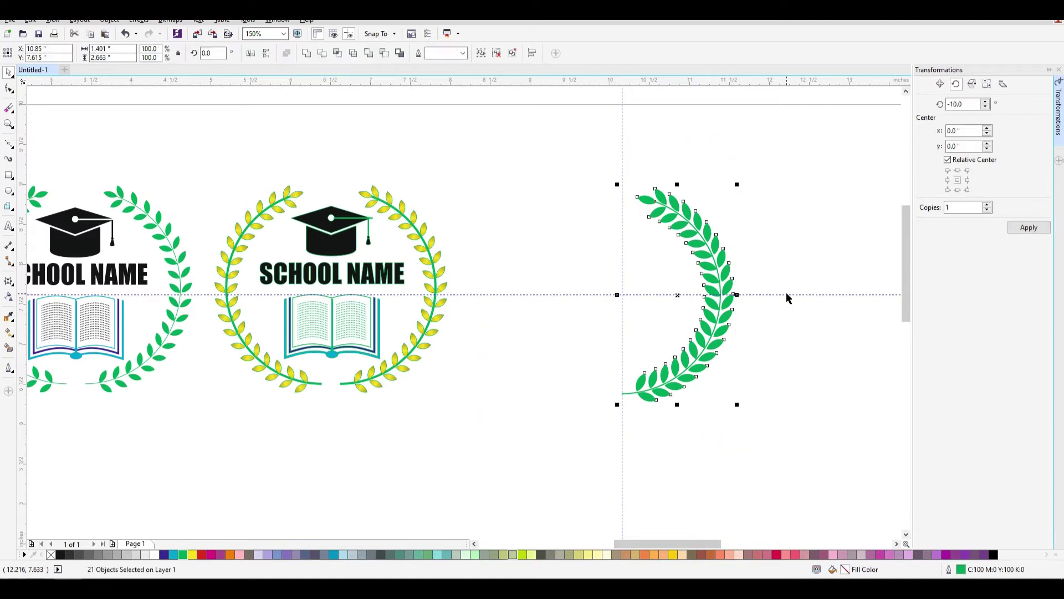
key("ctrl+g")
left_click_drag(737, 297, 509, 298)
Move the wreath's right half about 0.5 inches to the right to open a gap between the halves
left_click_drag(799, 458, 597, 165)
key("Right")
key("Right")
key("Right")
key("Right")
key("Right")
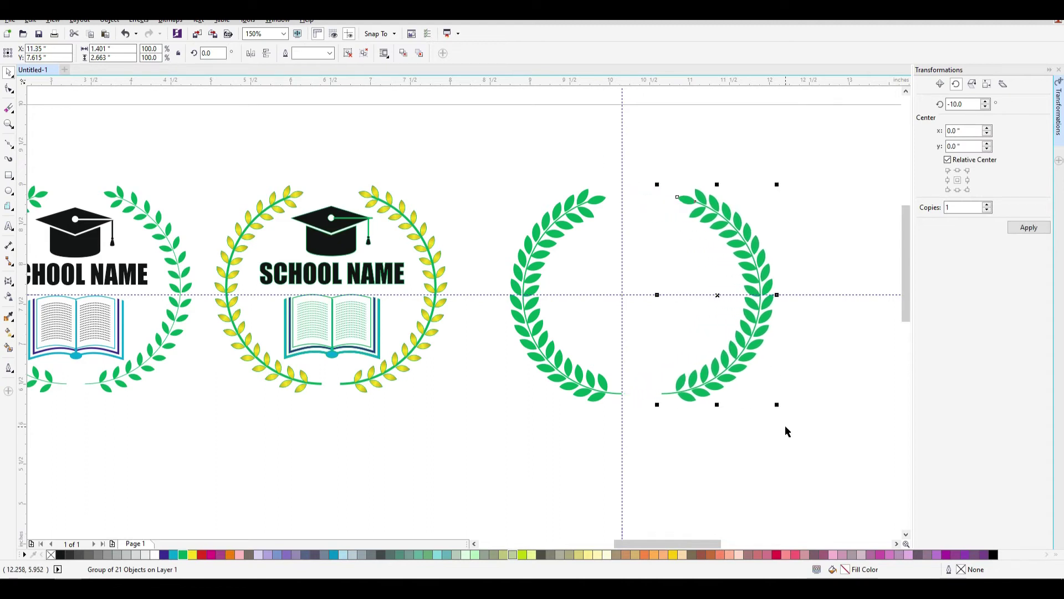
left_click(788, 427)
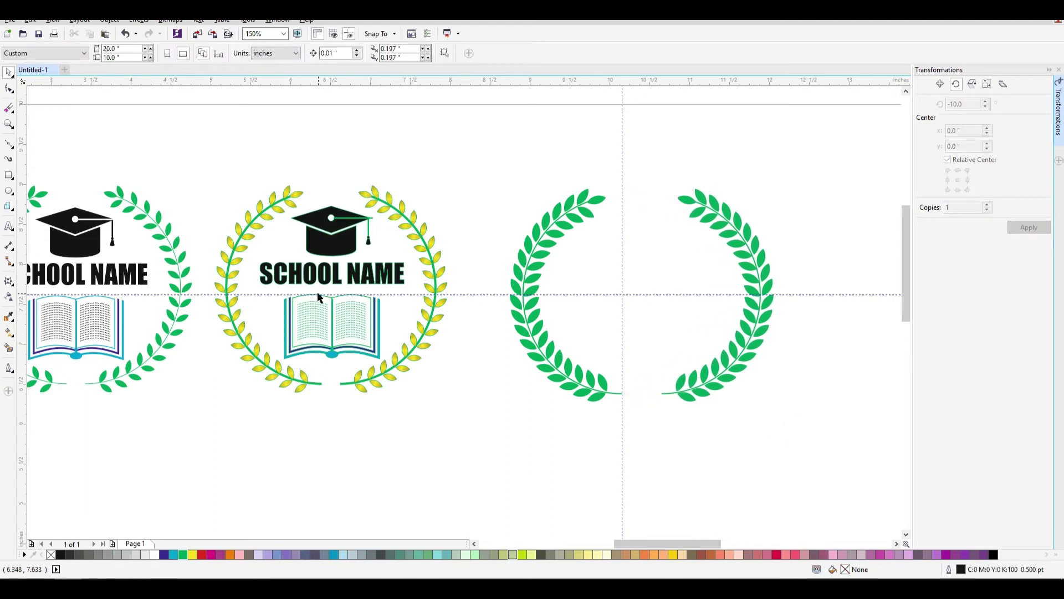
left_click(319, 297)
left_click(454, 515)
left_click(401, 299)
left_click(444, 420)
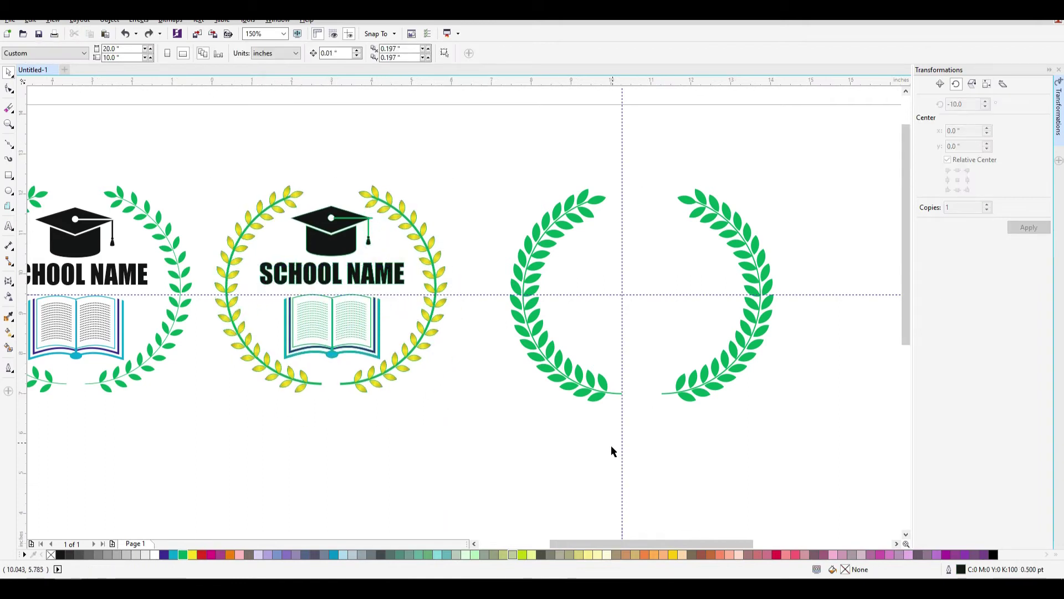
Draw a rectangle about 1.323 by 0.677 inches beside the wreath and round its corners to about 0.1 inches
scroll(611, 447, "down", 3)
scroll(727, 332, "up", 5)
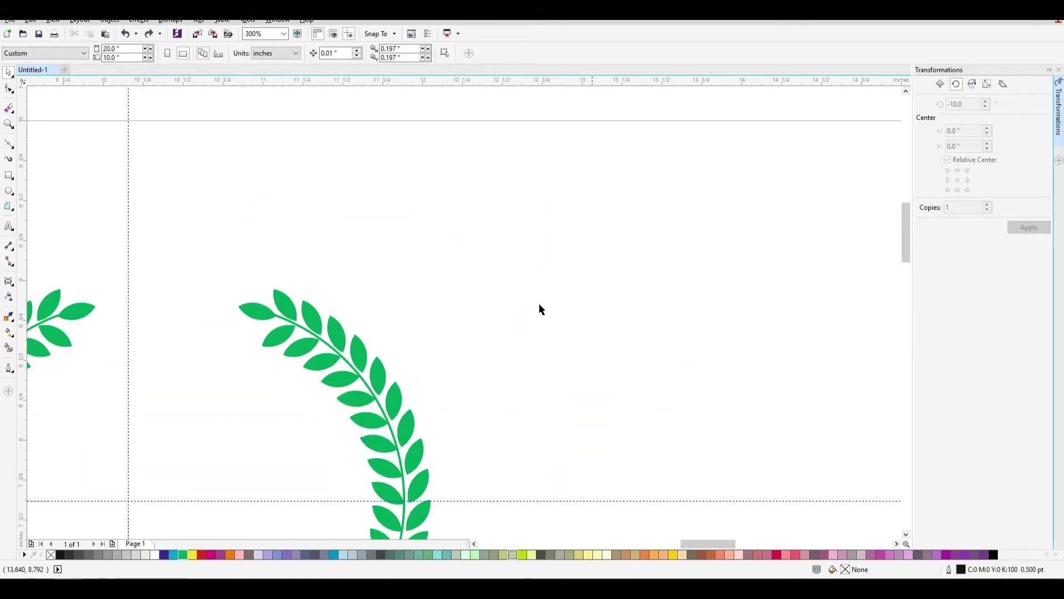
left_click(8, 175)
left_click_drag(545, 278, 756, 386)
left_click(10, 89)
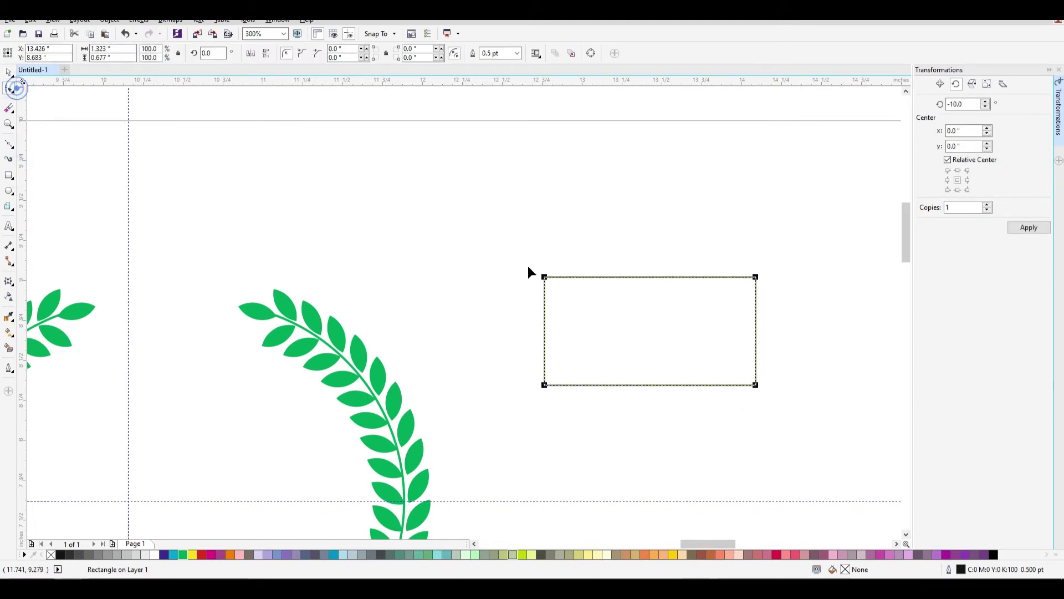
left_click_drag(546, 277, 560, 281)
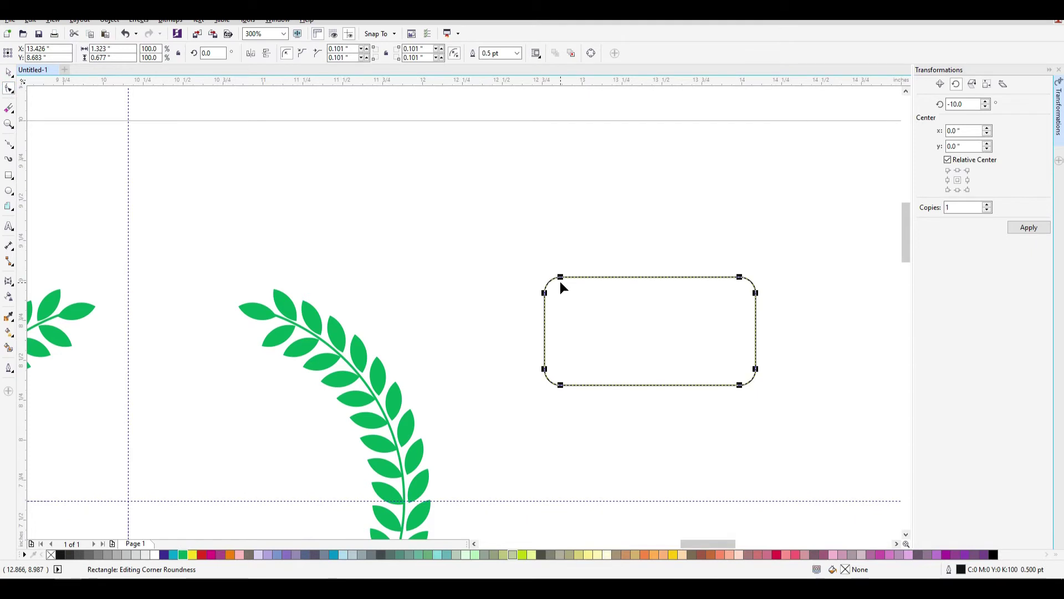
Convert the rounded rectangle to curves and bow its bottom edge downward to an overall height of about 0.75 inches
right_click(652, 389)
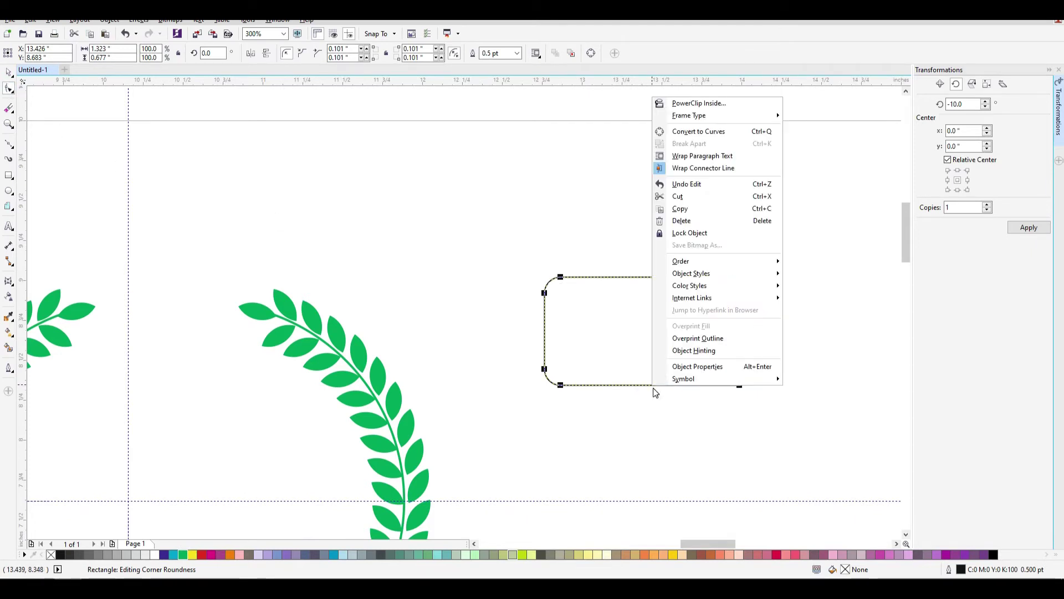
left_click(704, 132)
right_click(655, 385)
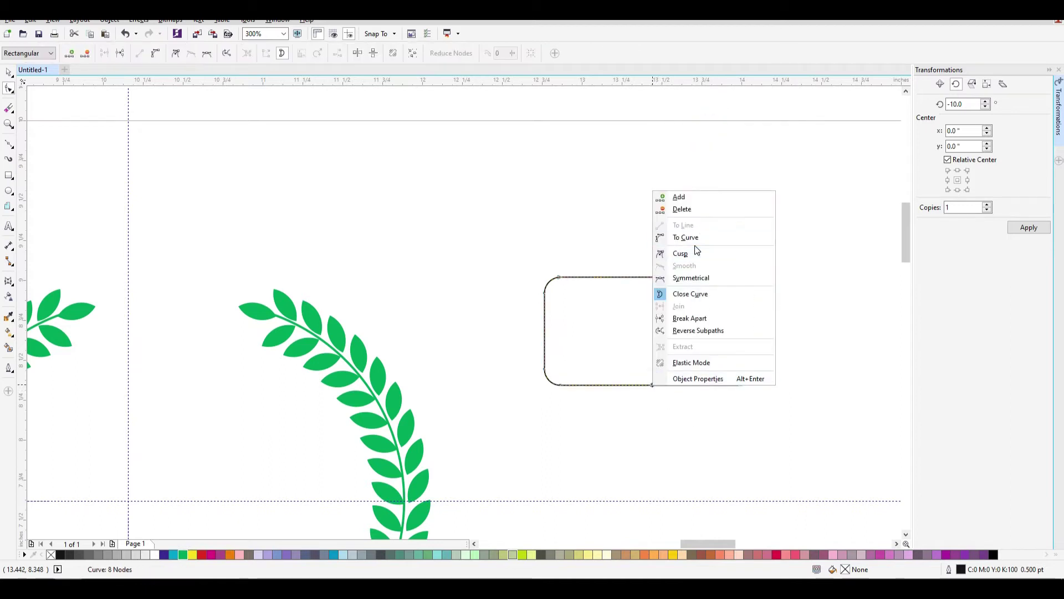
left_click(694, 237)
left_click_drag(647, 385, 650, 397)
left_click_drag(794, 439, 806, 463)
left_click(10, 73)
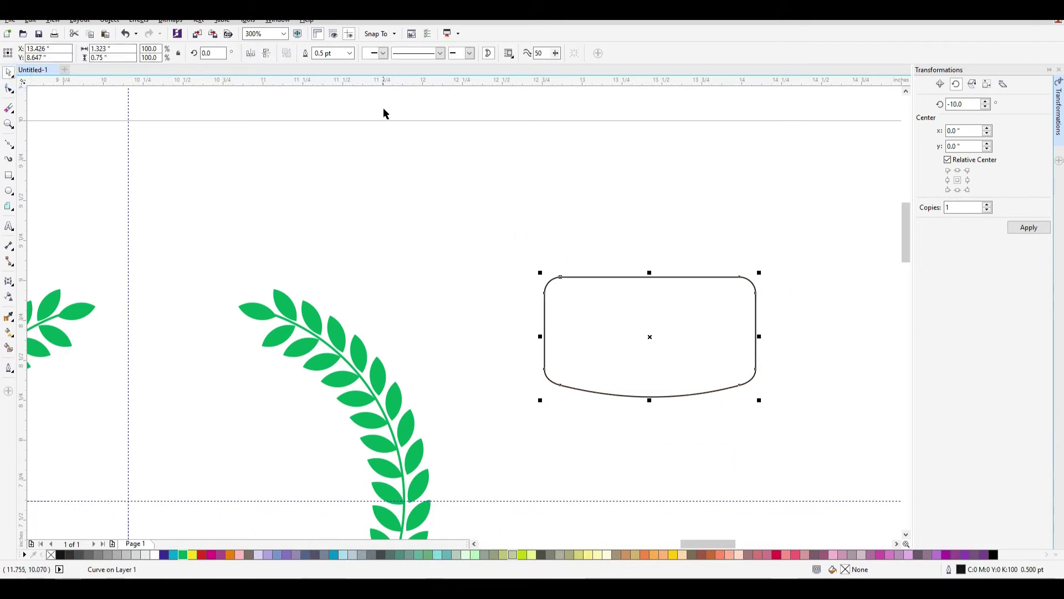
Set the outline width of the bowed cap base to 1.5 pt
left_click(350, 54)
left_click(332, 106)
left_click(613, 192)
left_click_drag(504, 227, 881, 462)
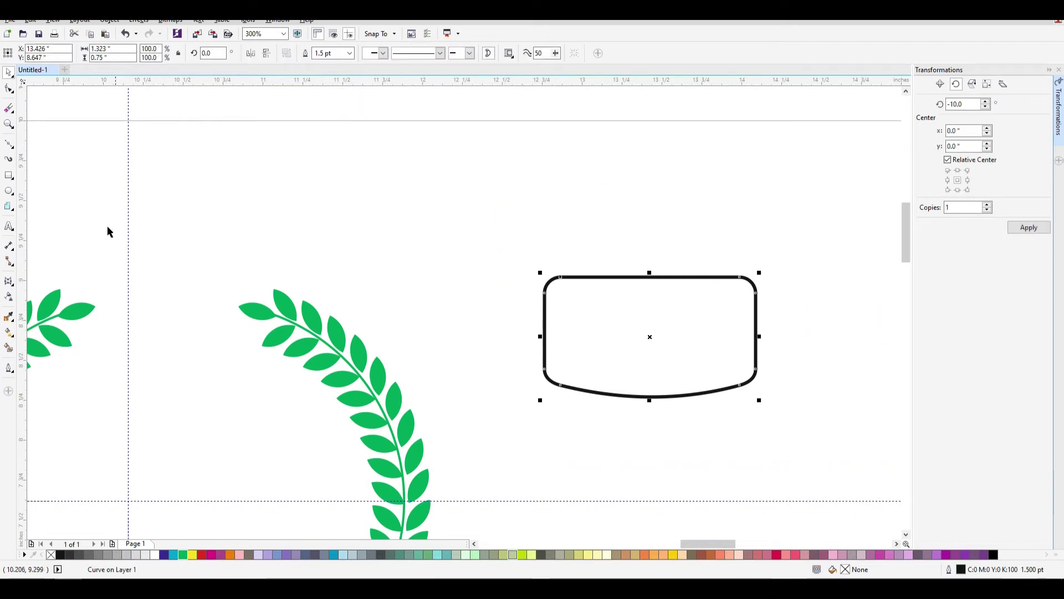
Draw a square about 0.792 inches wide above the wreath and give it a 1.5 pt outline
mouse_move(352, 174)
left_mouse_down()
mouse_move(483, 278)
mouse_move(483, 306)
left_mouse_up()
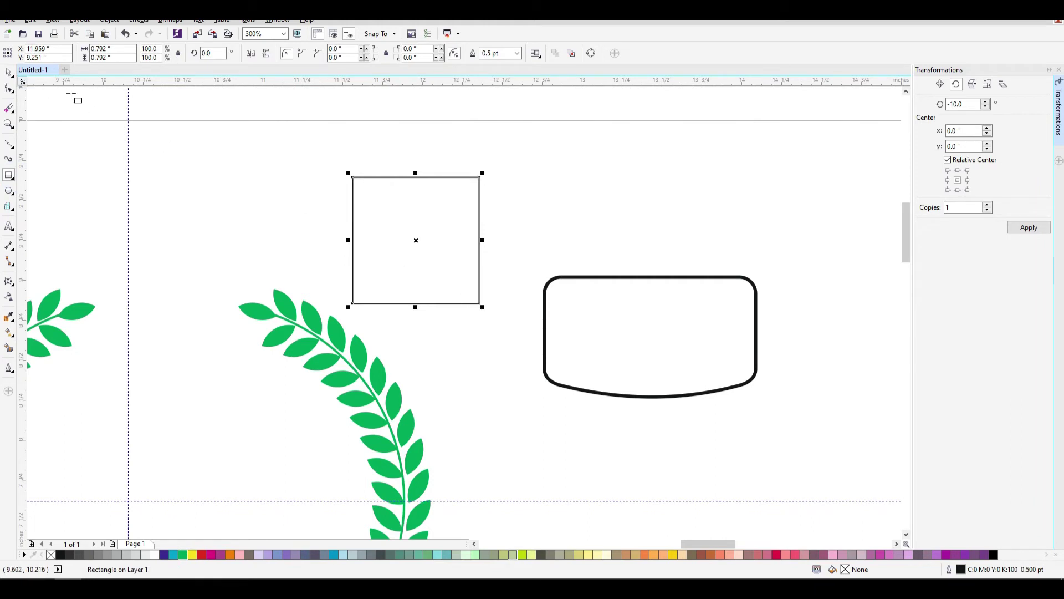
left_click(9, 73)
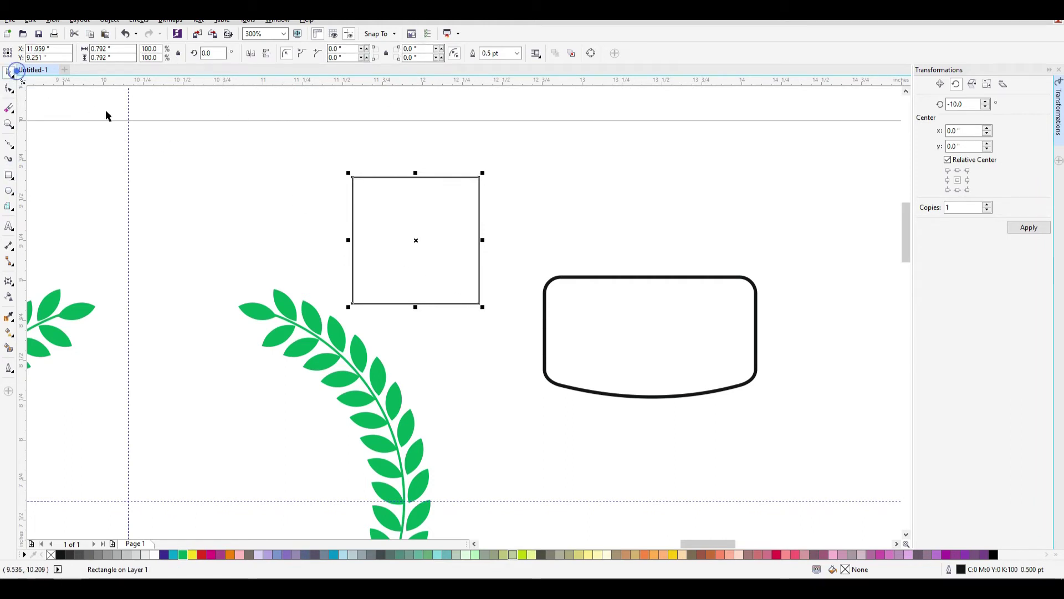
left_click(498, 52)
type("1")
key("Return")
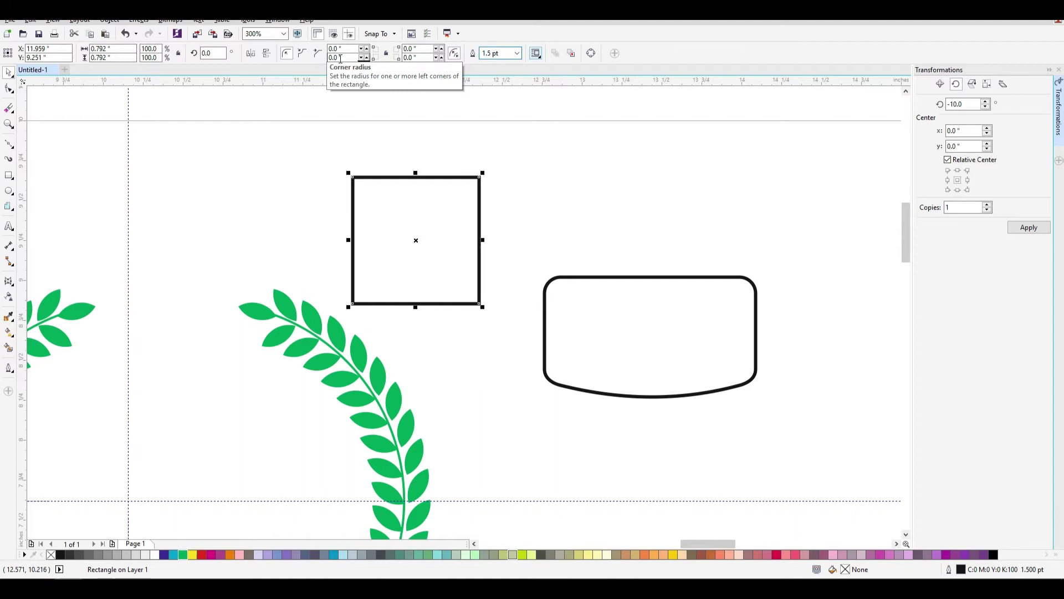
Rotate the square 45° and stretch it horizontally into a diamond about 2.546 inches wide
left_click(532, 264)
left_click(480, 230)
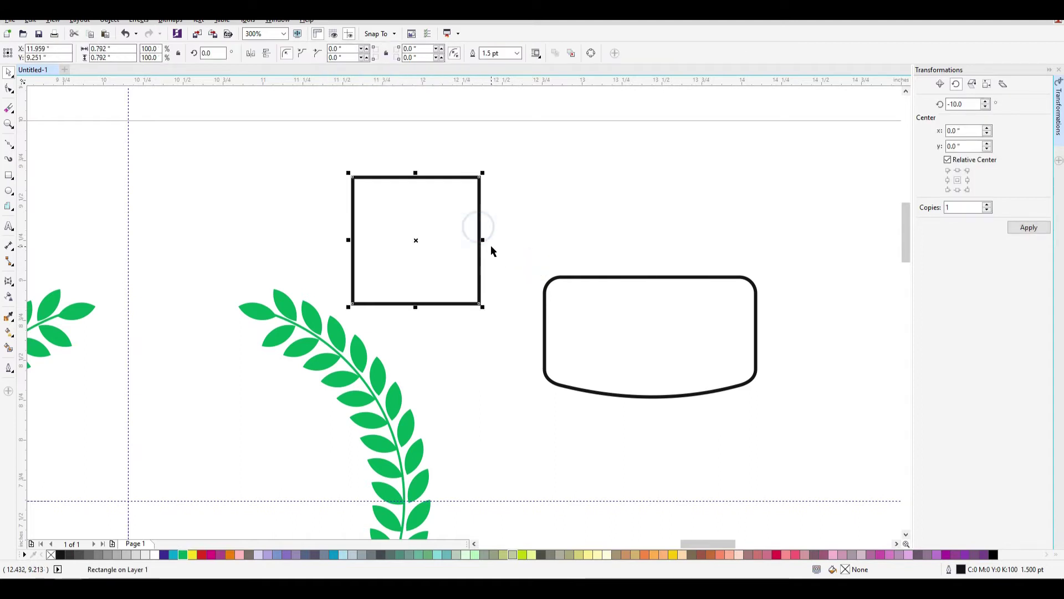
left_click(212, 53)
type("45")
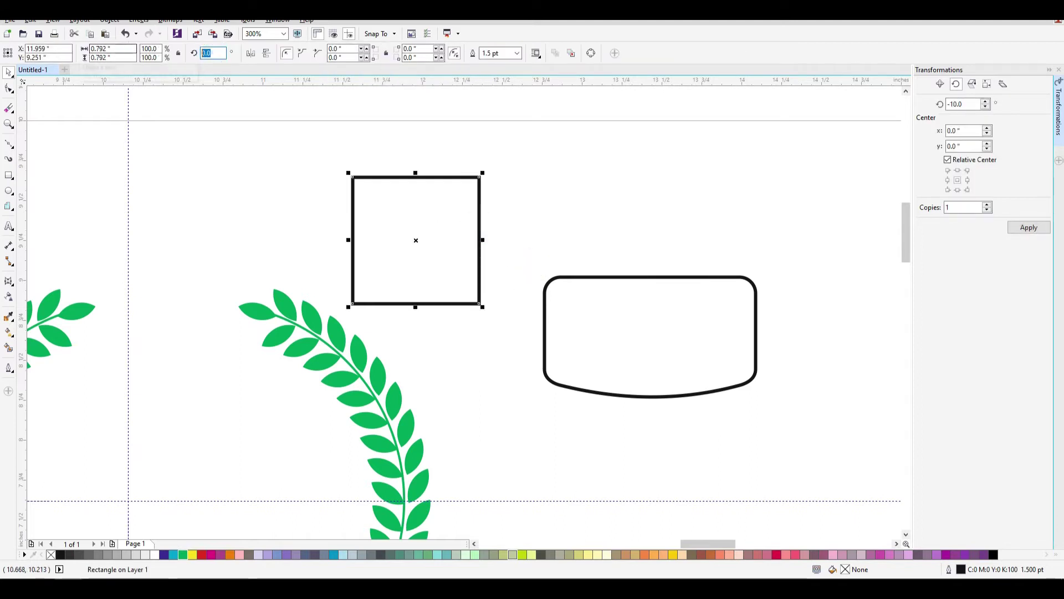
key("Return")
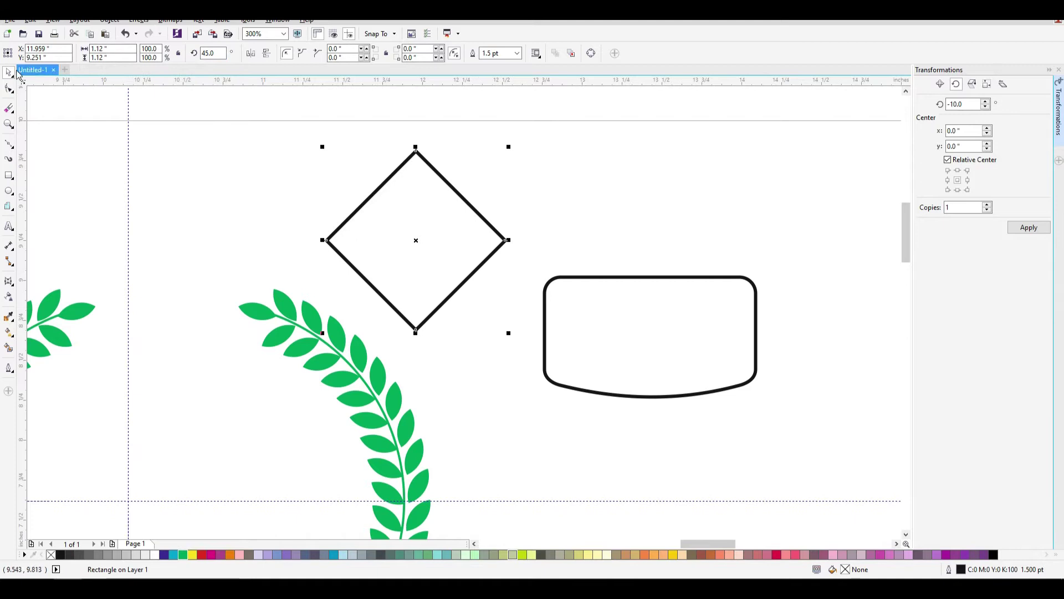
left_click_drag(509, 241, 736, 294)
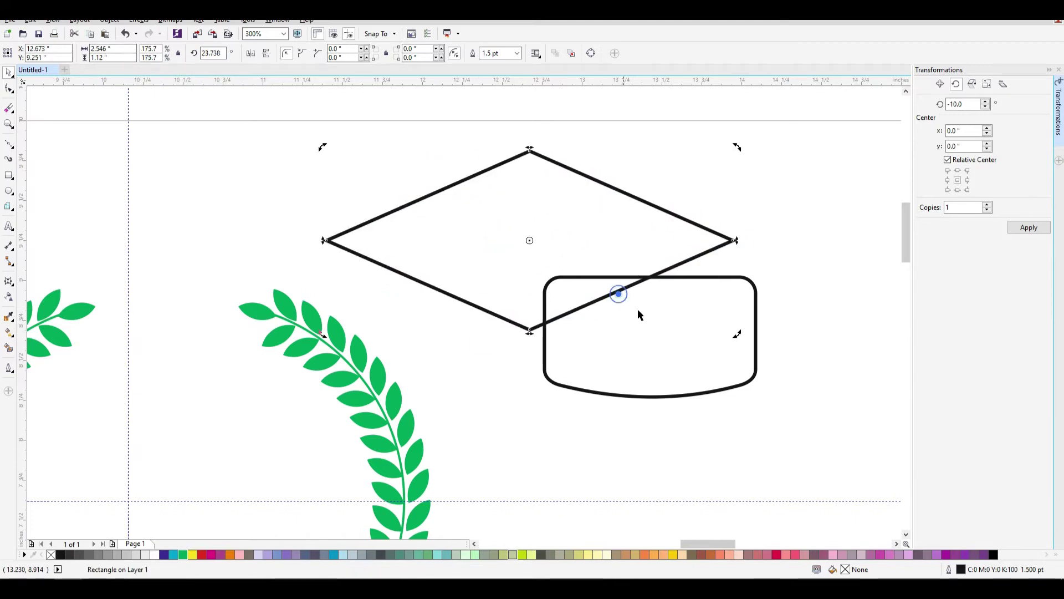
Centre the diamond horizontally over the rounded cap base
left_click(656, 395, "shift")
key("c")
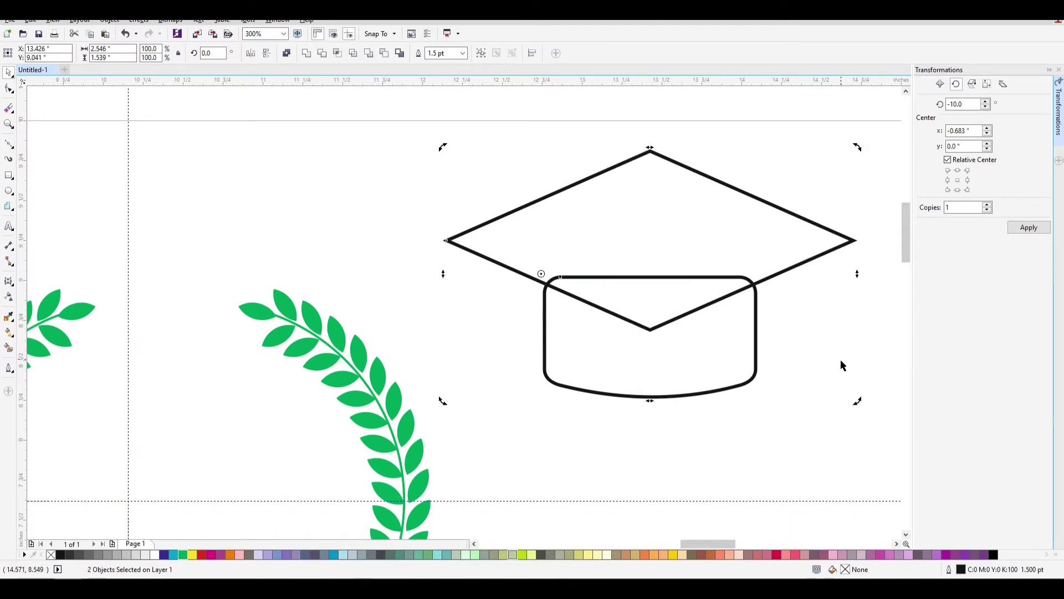
left_click(838, 361)
Scale the diamond down proportionally to about 2.149 by 0.945 inches and realign its centre with the cap base
left_click(831, 252)
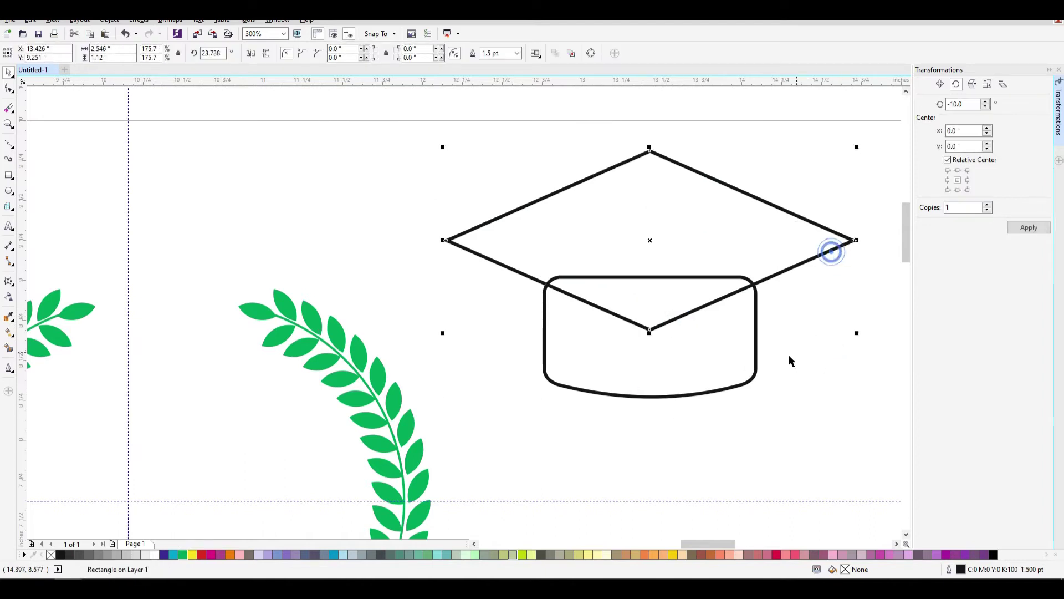
left_click_drag(858, 333, 794, 305)
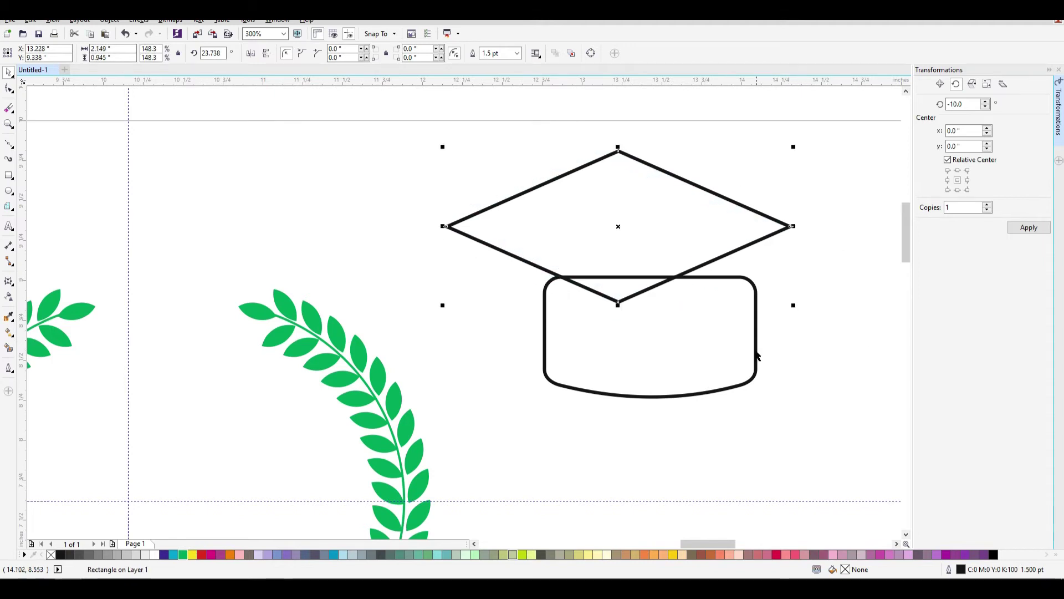
left_click(756, 350, "shift")
key("c")
Move the diamond down about 0.18 inches so its lower corner overlaps the cap base
left_click(812, 410)
left_click(785, 241)
key("Down")
key("Down")
key("Down")
key("Down")
key("Down")
key("Down")
key("Down")
key("Down")
key("Down")
key("Down")
key("Down")
key("Down")
key("Down")
key("Down")
key("Down")
key("Down")
key("Down")
key("Down")
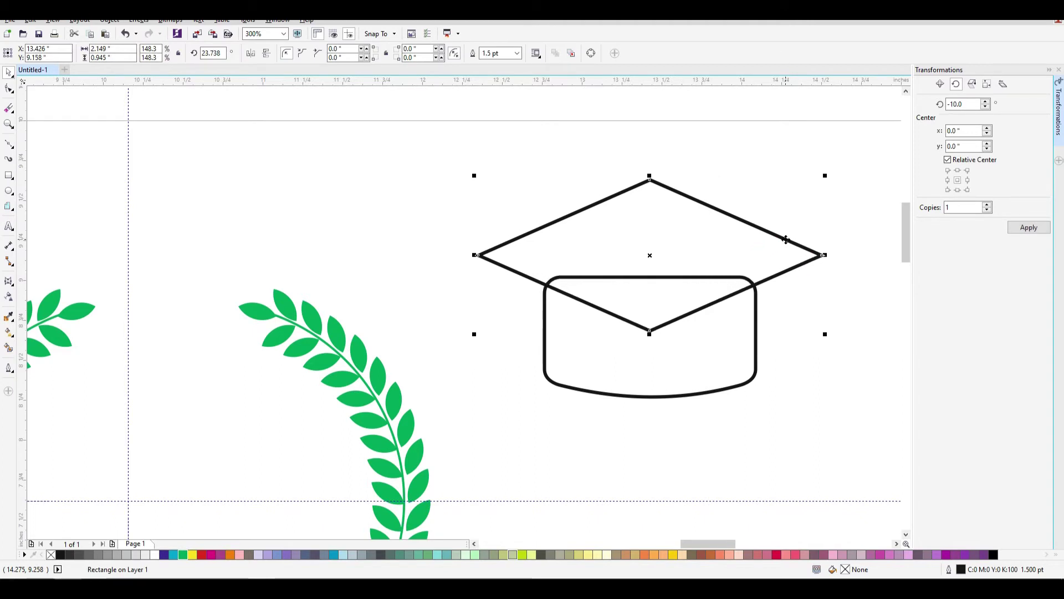
Scale the diamond down proportionally to about 1.979 by 0.87 inches and centre it horizontally over the cap base
key("Down")
left_click_drag(825, 336, 798, 323)
left_click(757, 350, "shift")
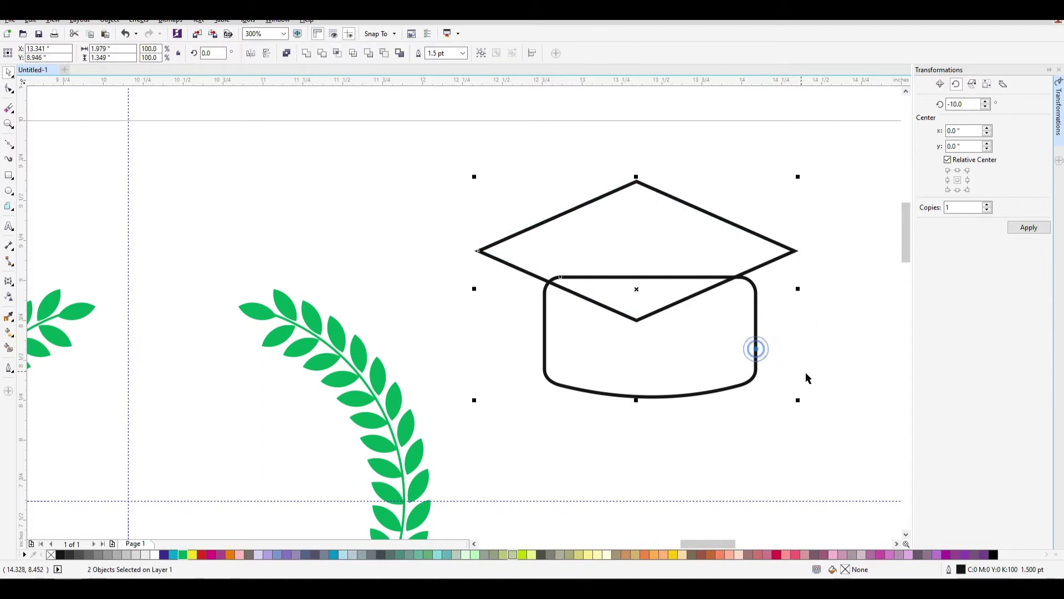
key("c")
left_click(830, 422)
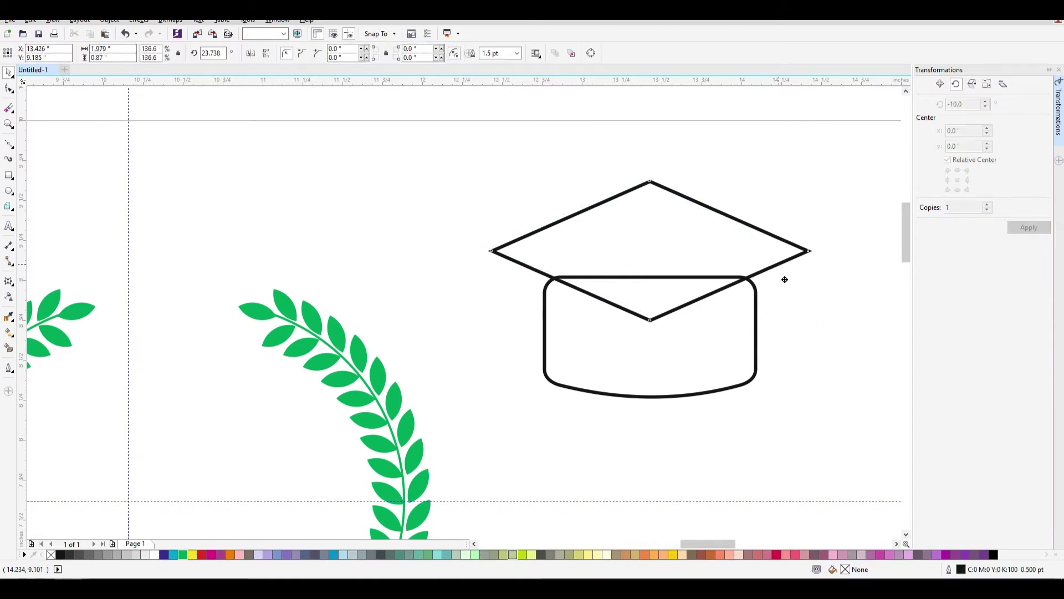
Convert the diamond to curves
left_click(784, 274)
key("ctrl+q")
left_click(694, 195)
left_click(694, 195)
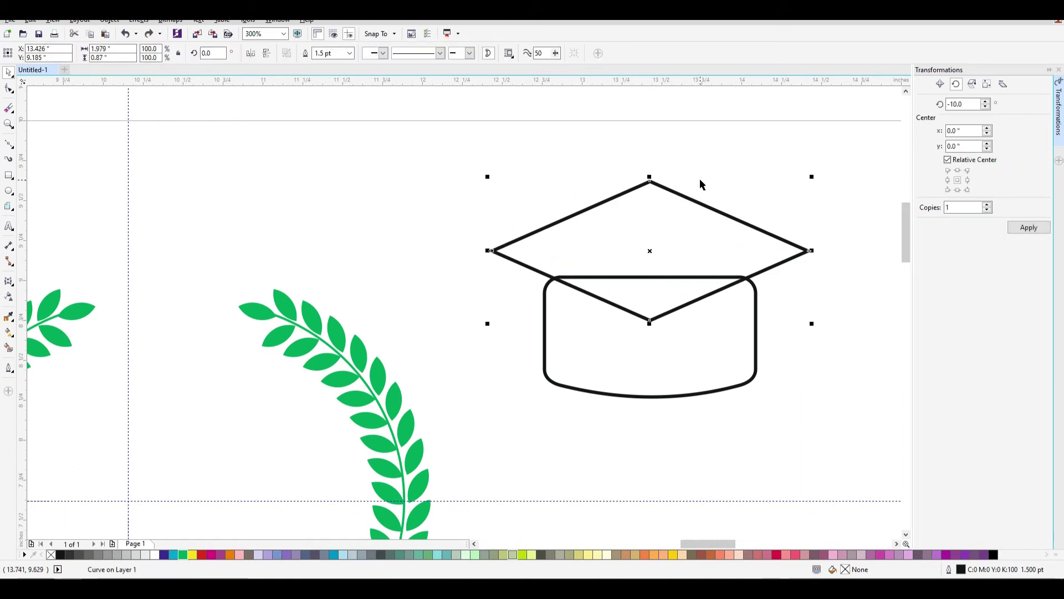
left_click_drag(707, 201, 709, 160)
right_click(709, 161)
key("ctrl+z")
left_click(755, 309, "shift")
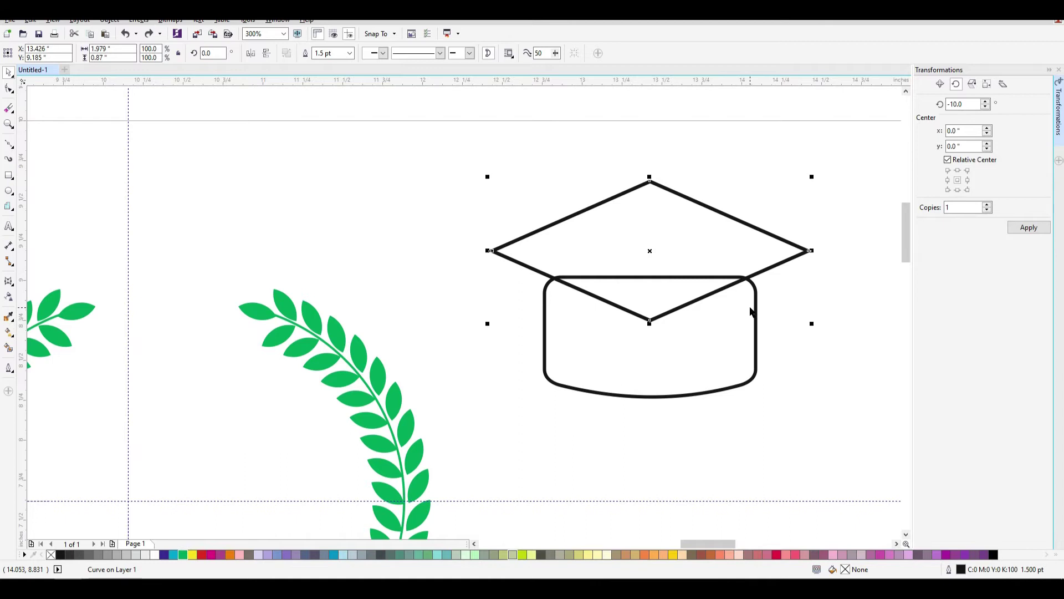
key("F10")
left_click(8, 72)
left_click(765, 304)
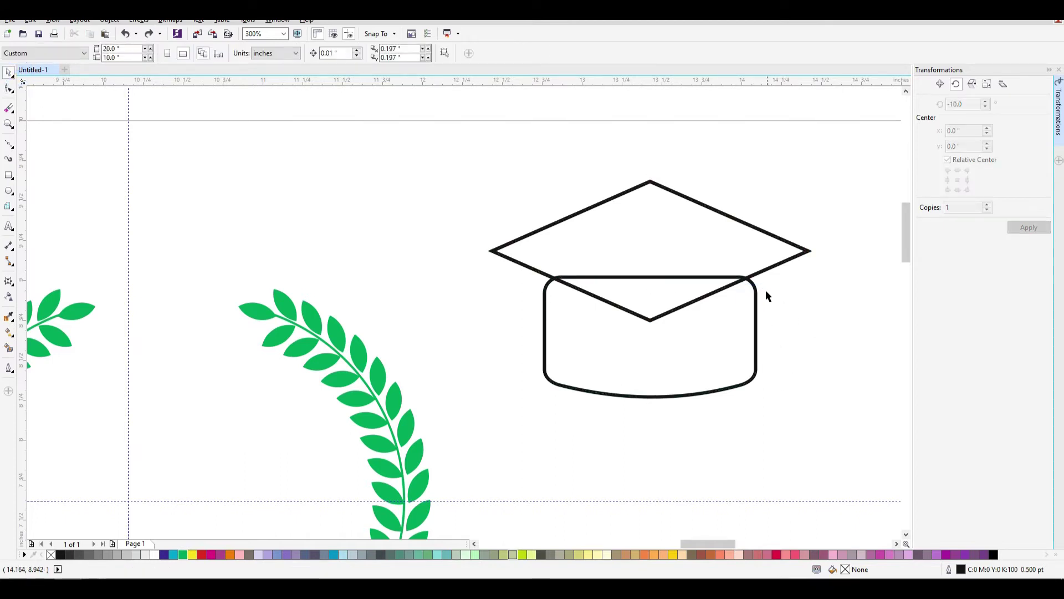
left_click_drag(785, 339, 785, 338)
left_click_drag(755, 288, 790, 338)
key("ctrl+z")
left_click(770, 233, "shift")
key("F10")
left_click(8, 72)
left_click(795, 323)
left_click(762, 279)
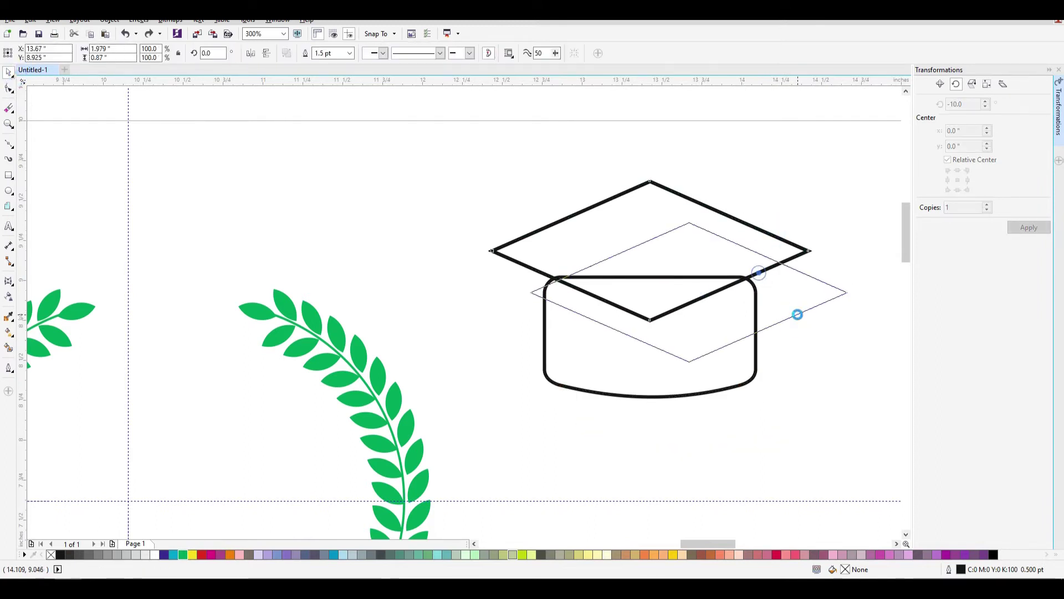
Try to cut the diamond's overlap out of the cap base with Back minus front, pull the base away, and undo it
left_click(757, 375, "shift")
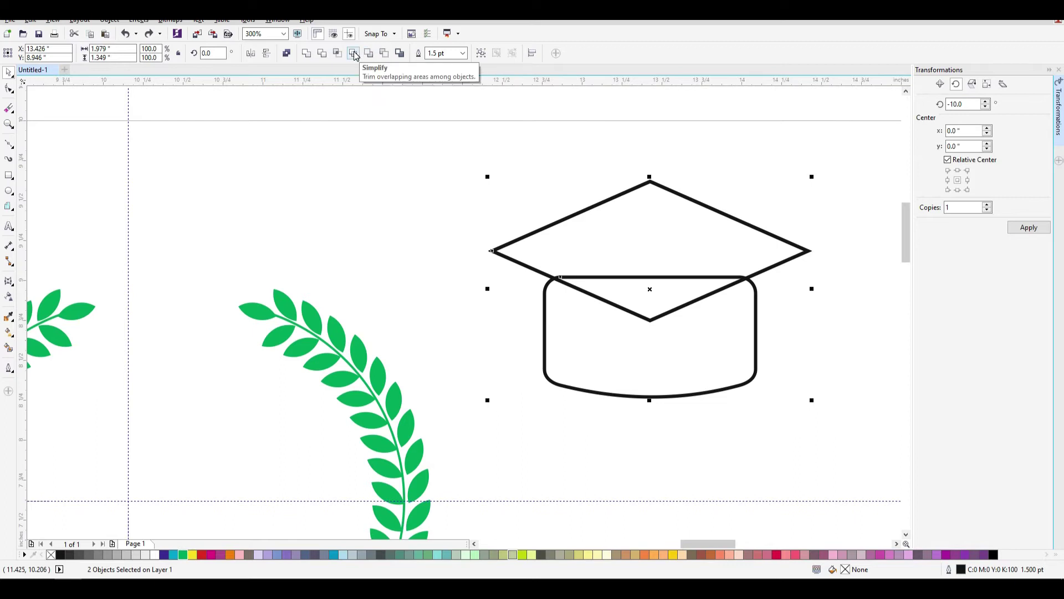
left_click(385, 53)
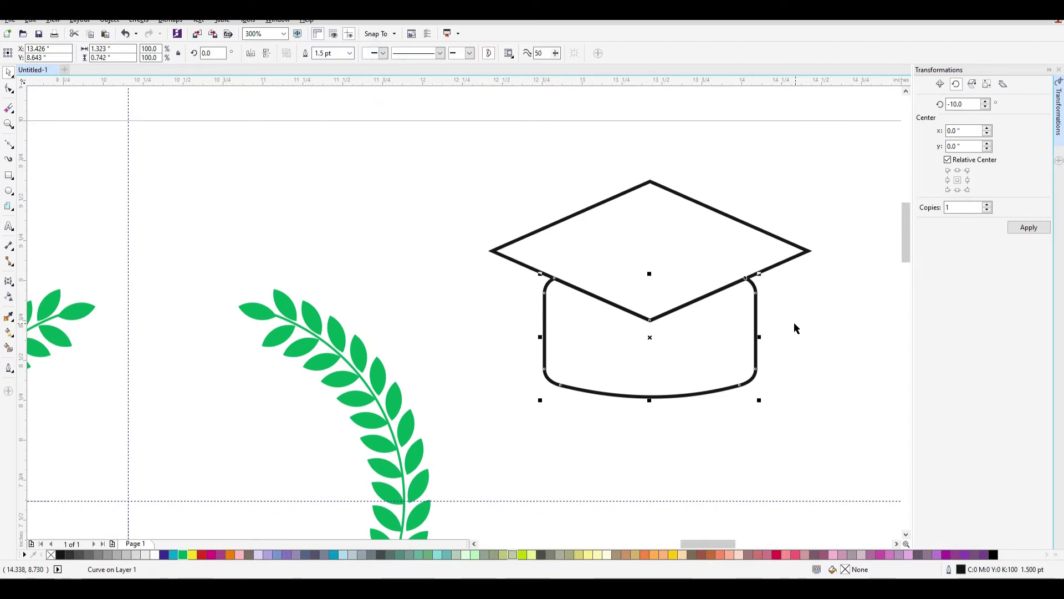
left_click_drag(766, 297, 770, 346)
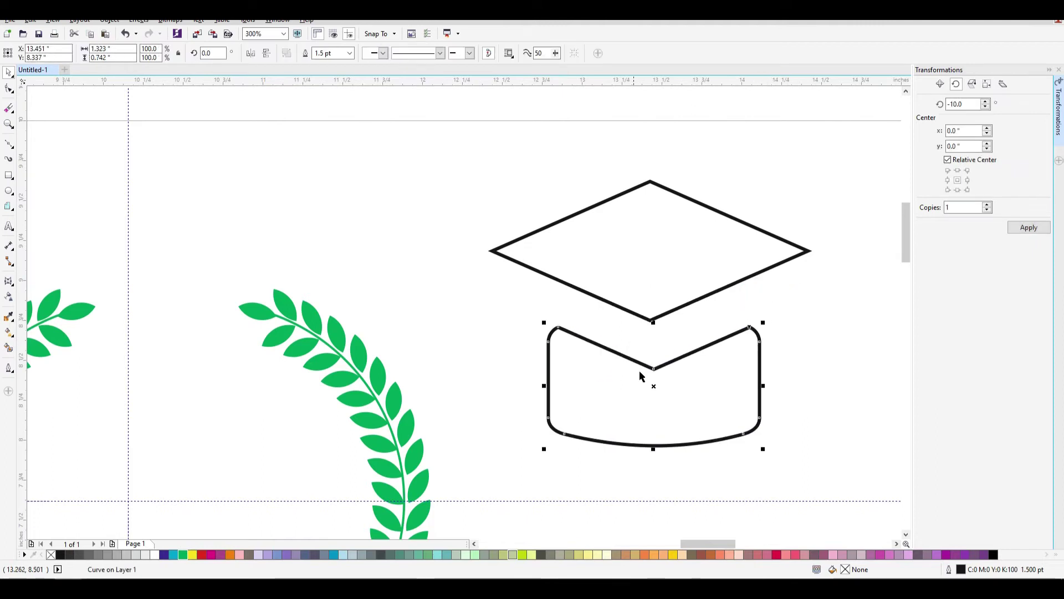
key("ctrl+z")
key("ctrl+z")
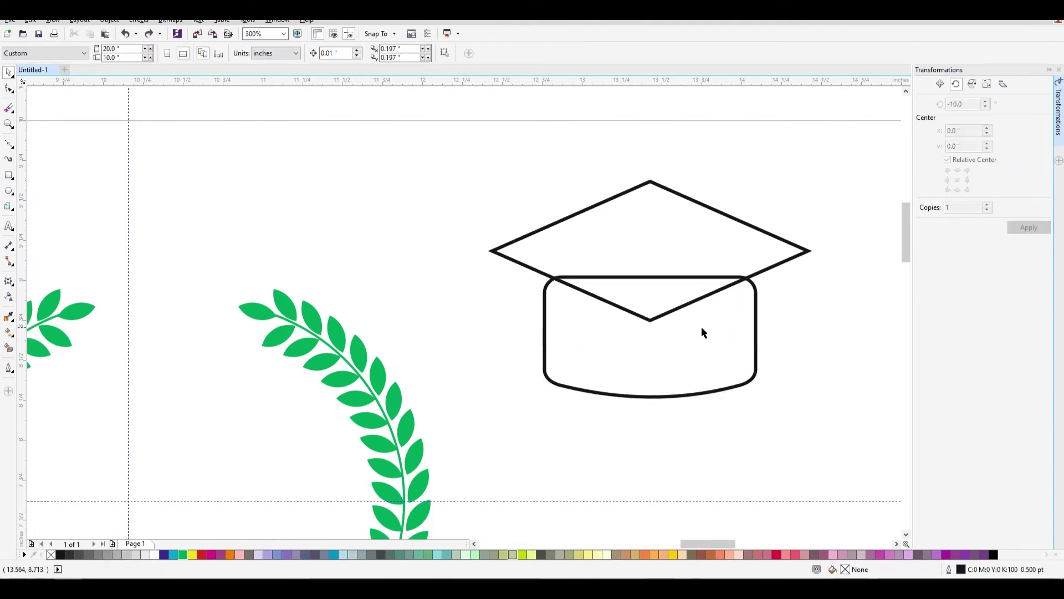
left_click_drag(756, 294, 764, 342)
key("ctrl+z")
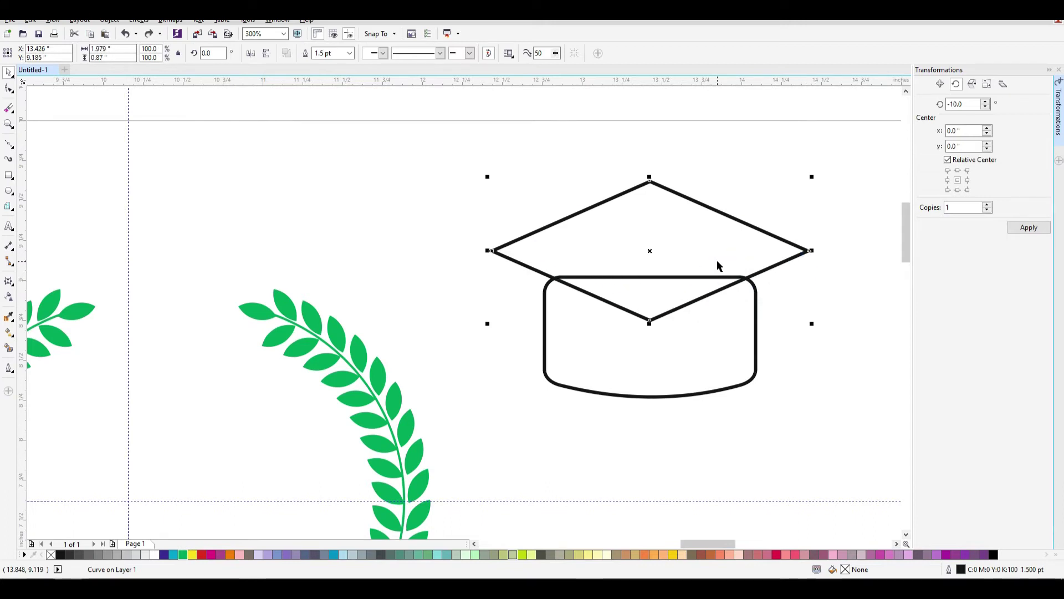
Nudge the diamond down about 0.08 inches so it overlaps more of the cap base
key("Down")
key("Down")
key("Down")
key("Down")
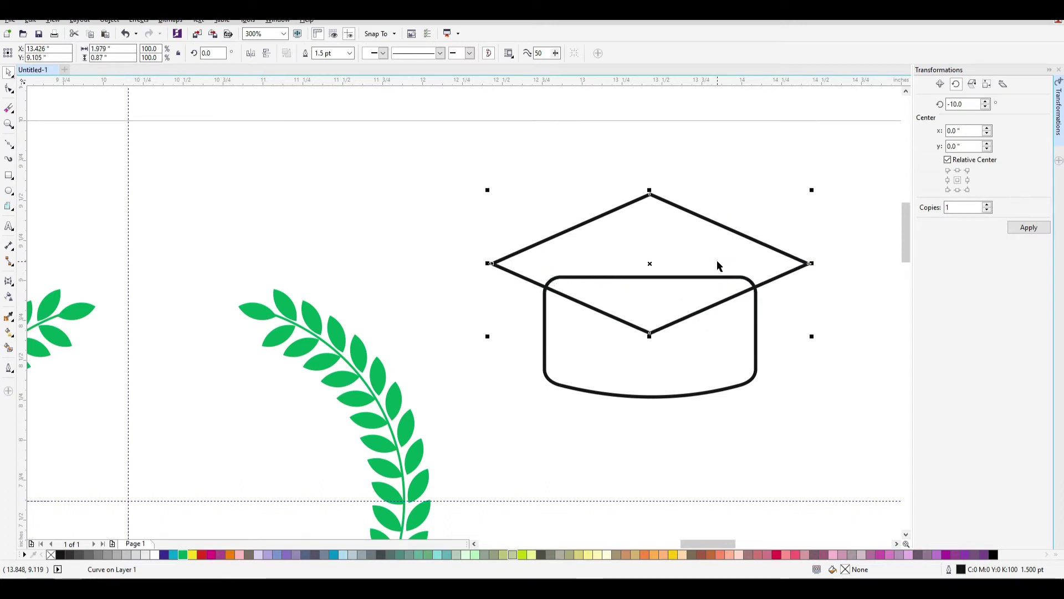
Stretch the cap base downward to a height of about 0.833 inches
left_click(686, 395)
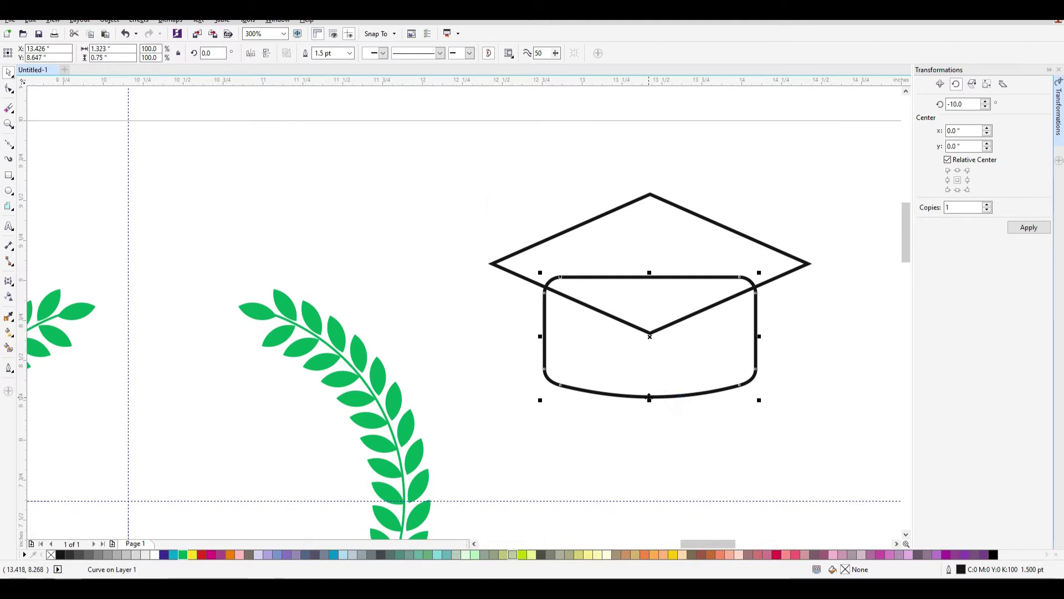
left_click_drag(650, 401, 650, 413)
left_click(788, 413)
Place a copy of the diamond about 0.25 inches above the original
left_click_drag(794, 271, 809, 218)
key("ctrl+z")
left_click(825, 323)
left_click_drag(805, 262, 804, 221)
right_click(803, 222)
left_click(746, 279)
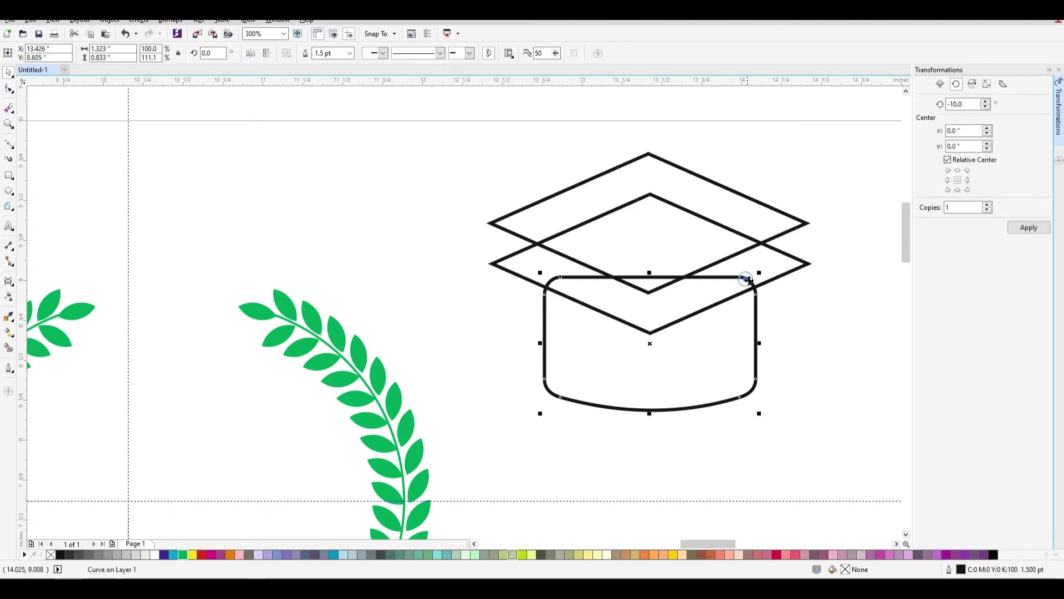
left_click(760, 316)
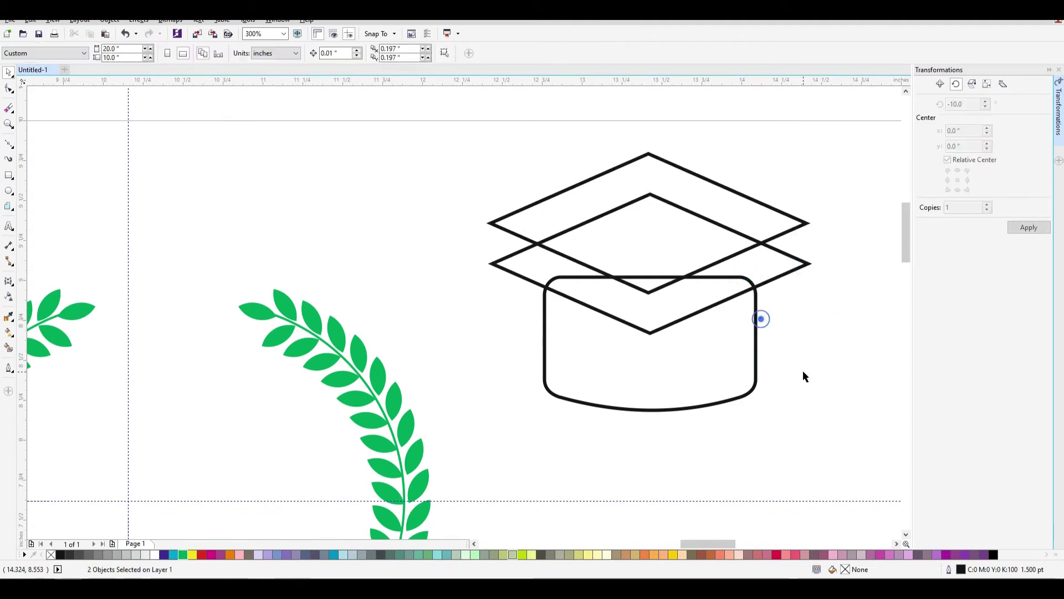
left_click(752, 320)
left_click(757, 308)
left_click(806, 264, "shift")
key("F10")
key("space")
left_click(757, 338, "shift")
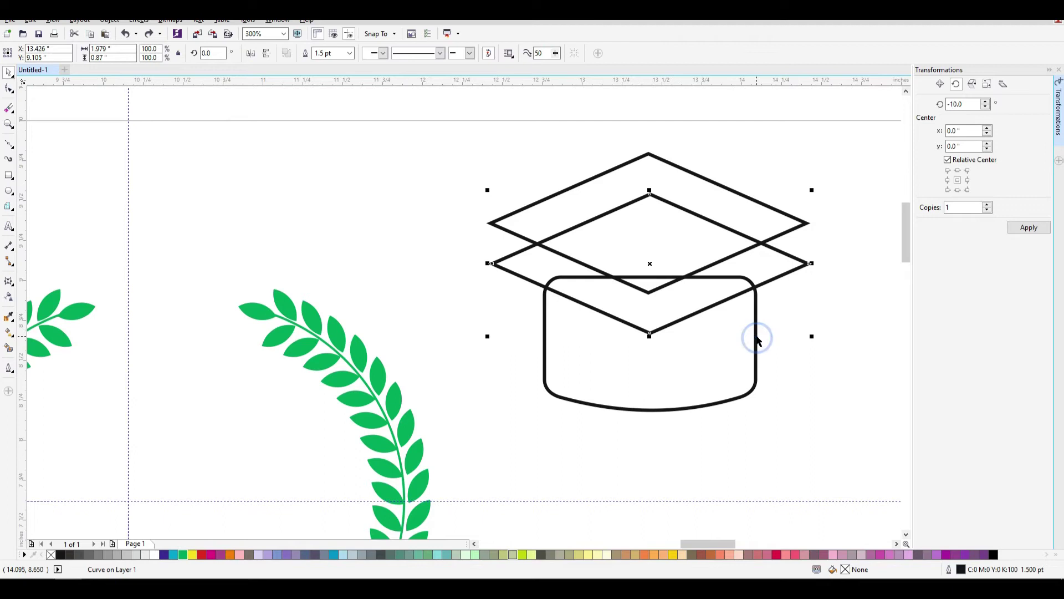
left_click(758, 337, "shift")
key("F10")
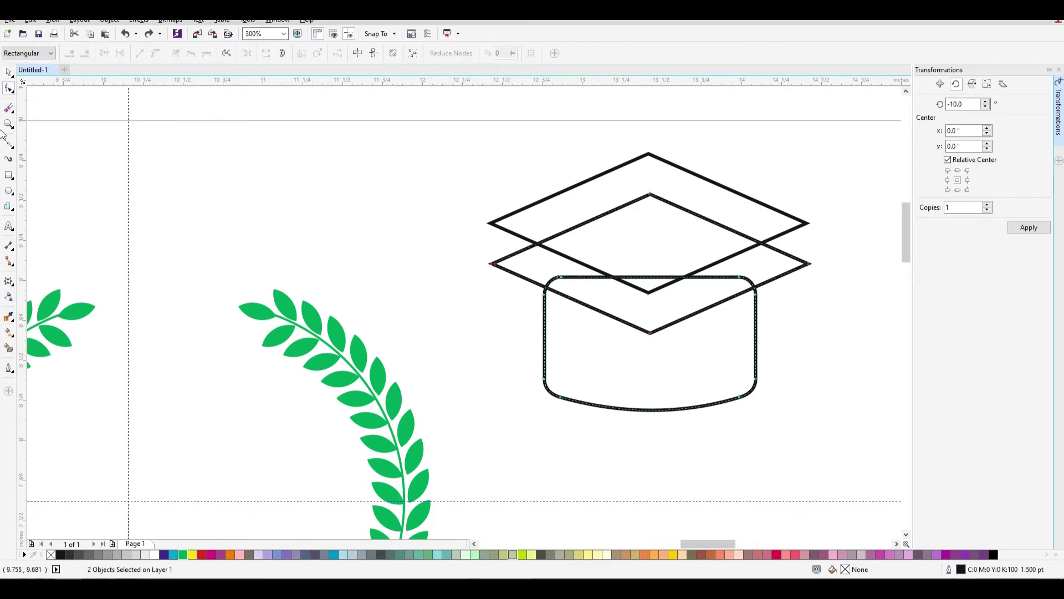
left_click(8, 73)
left_click(752, 333)
left_click_drag(756, 320, 786, 389)
key("ctrl+z")
Cut the lower diamond out of the cap base with Back minus front and move the base up about 0.19 inches
left_click(809, 264, "shift")
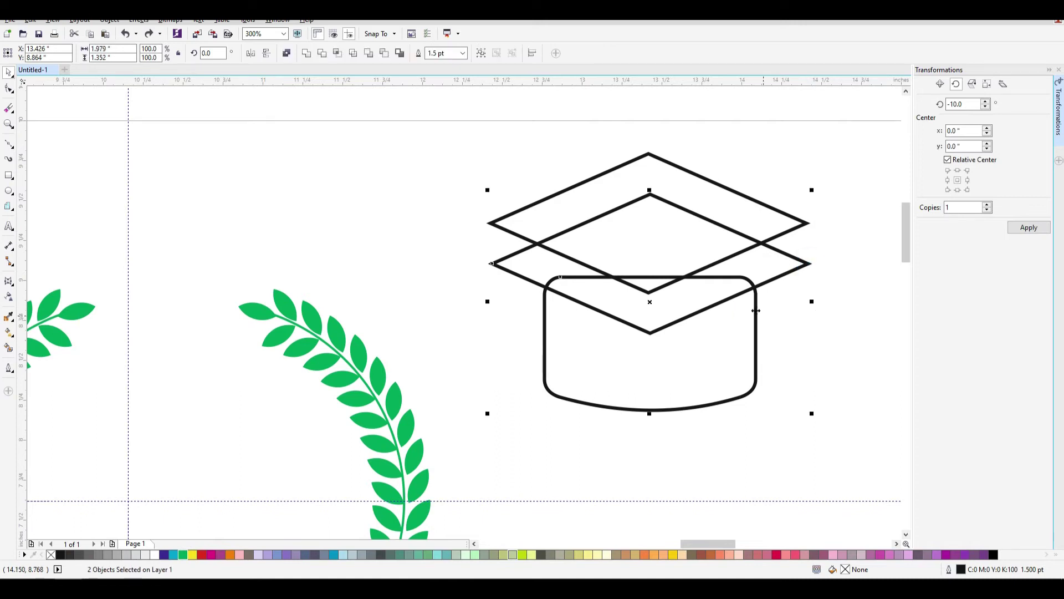
left_click(384, 53)
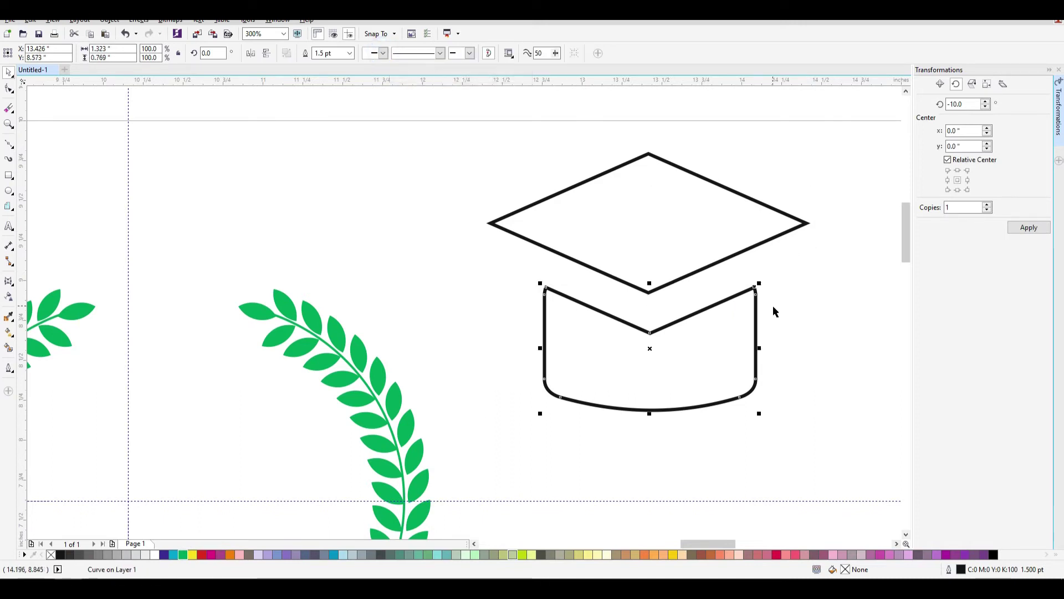
left_click(764, 318)
left_click_drag(758, 326, 756, 295)
Remove the outlines of the diamond and the cap base and fill both with the wreath's green
left_click(803, 227)
right_click(51, 555)
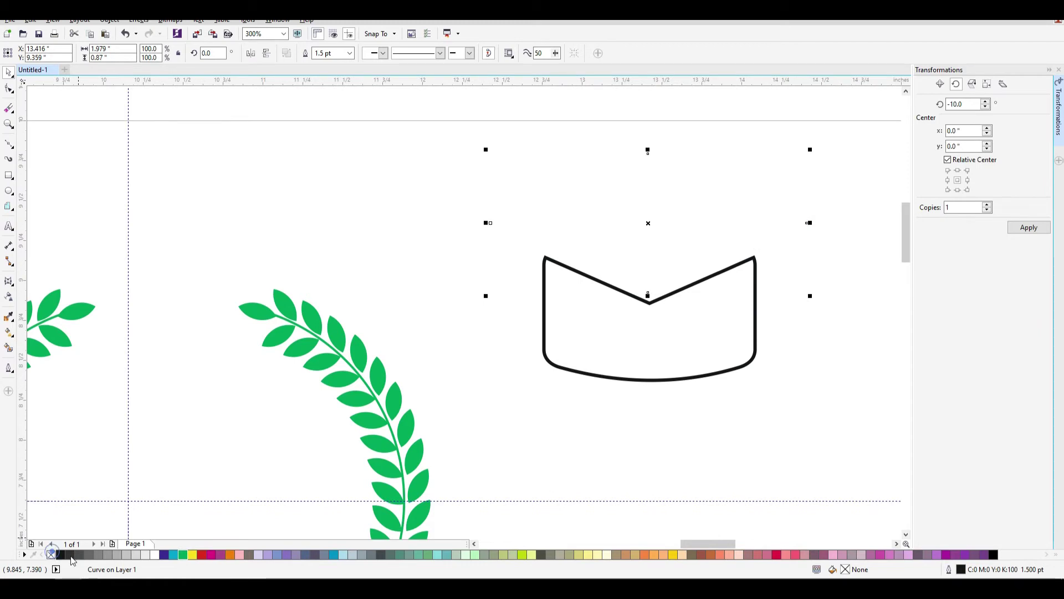
left_click(188, 554)
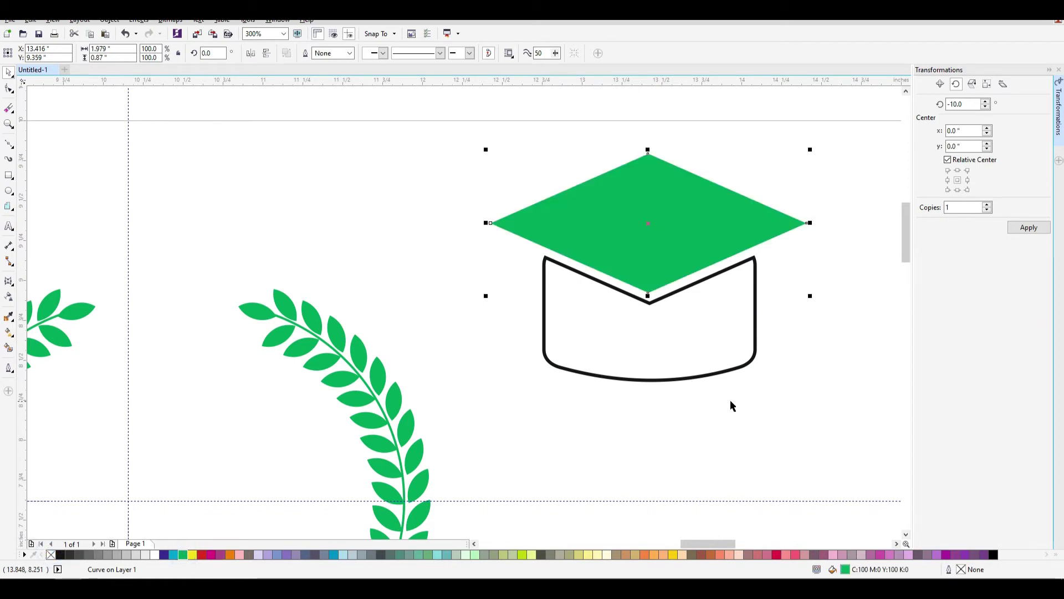
left_click(758, 360)
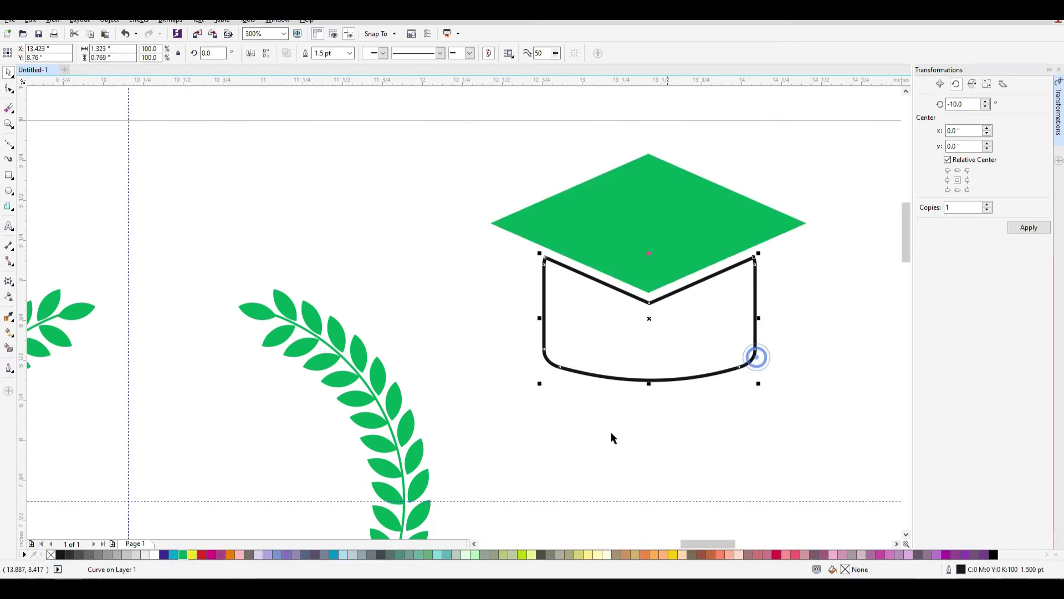
right_click(50, 554)
left_click(184, 555)
left_click(784, 404)
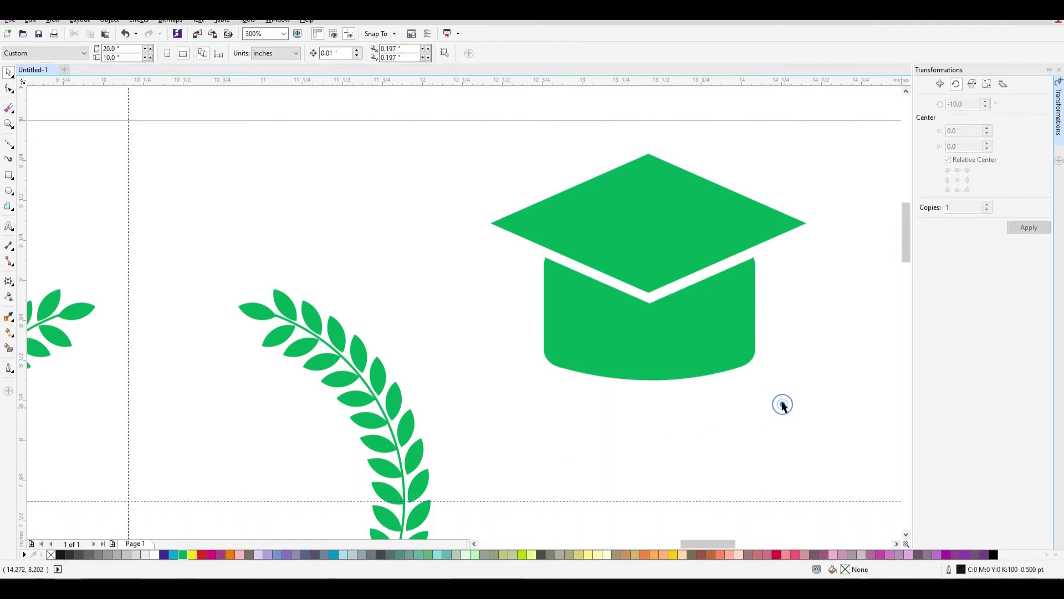
Scale the diamond and cap base down together proportionally to about 1.199 by 0.859 inches
left_click_drag(829, 420, 463, 158)
scroll(606, 321, "down", 4)
scroll(617, 301, "up", 4)
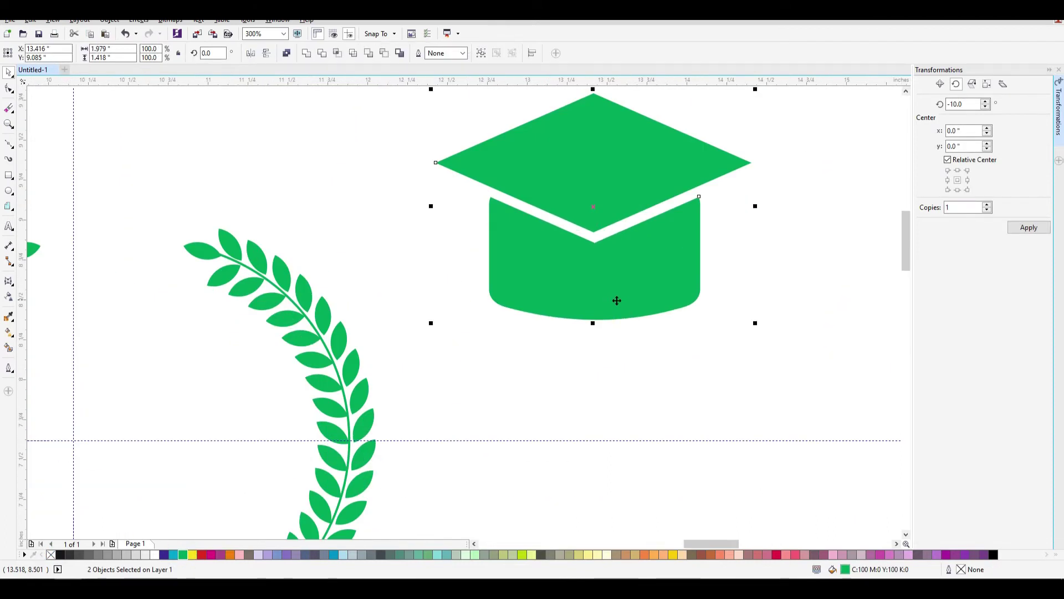
scroll(540, 179, "down", 2)
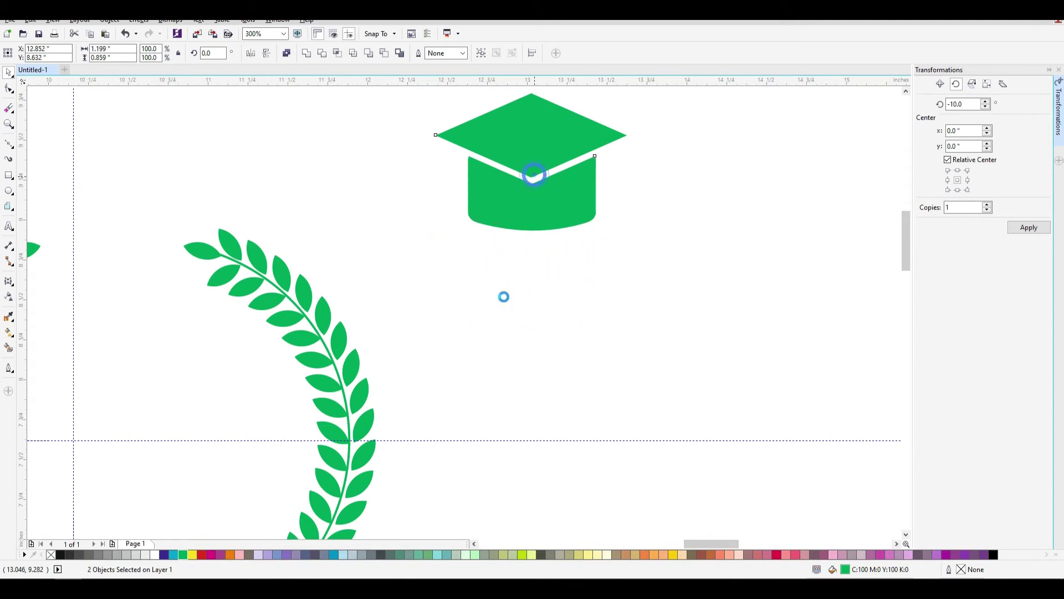
Draw a circle about 0.094 inches across near the diamond's centre, with a white fill and no outline
scroll(502, 297, "down", 3)
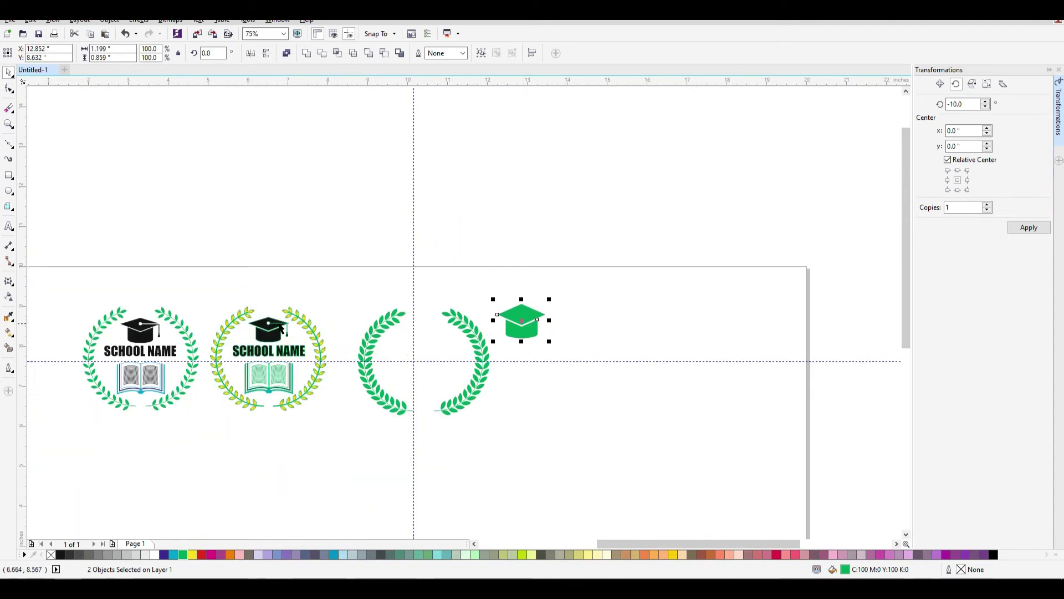
scroll(509, 320, "up", 4)
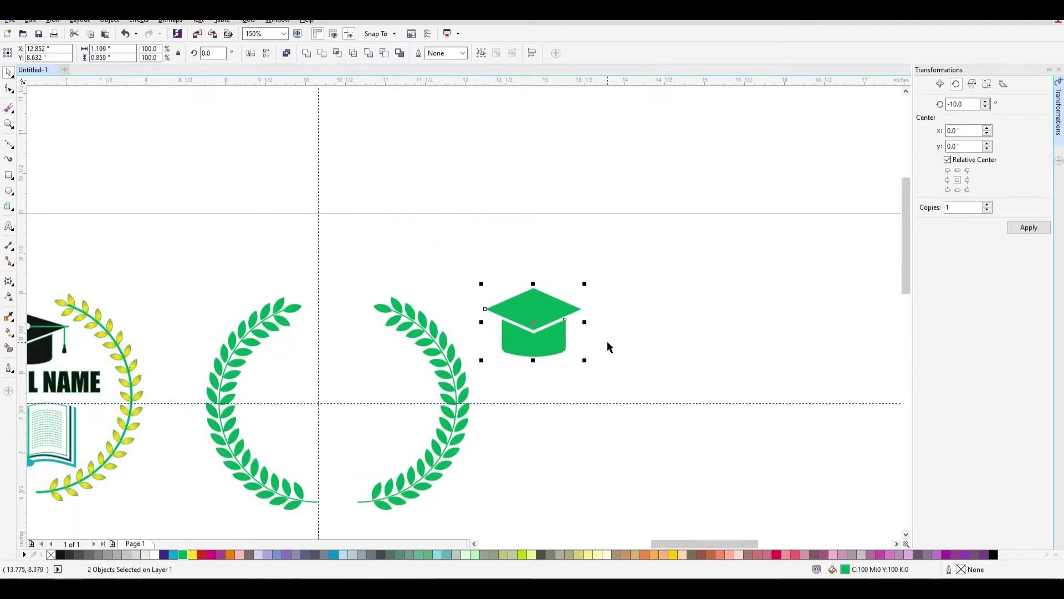
scroll(480, 242, "up", 4)
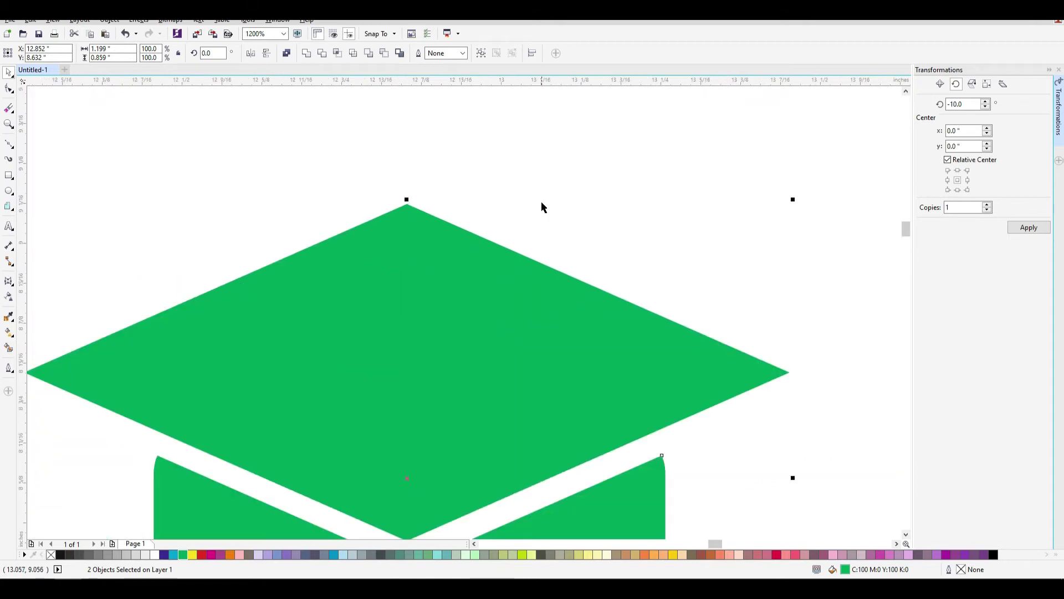
scroll(597, 331, "down", 2)
left_click(520, 311)
key("ctrl+z")
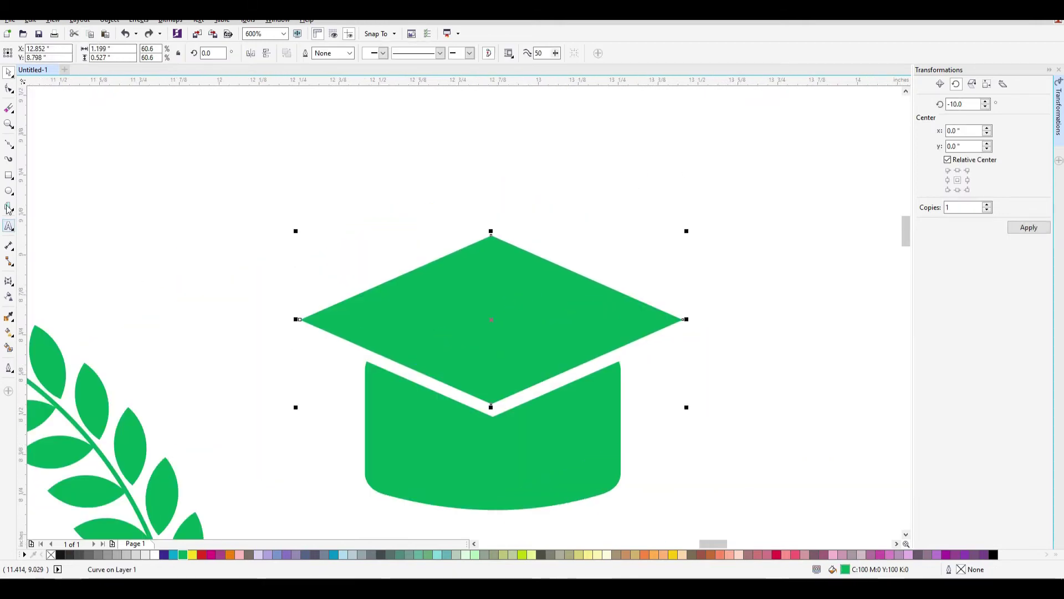
left_click(9, 191)
left_click_drag(479, 308, 511, 340)
right_click(50, 555)
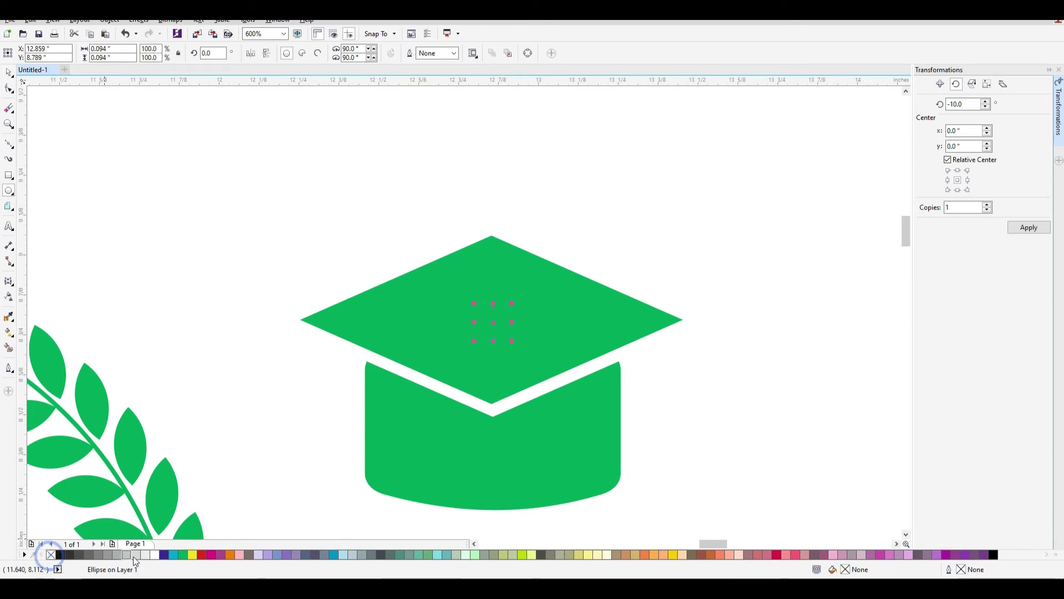
left_click(152, 555)
Align the white circle horizontally and vertically to the diamond's centre
left_click(8, 72)
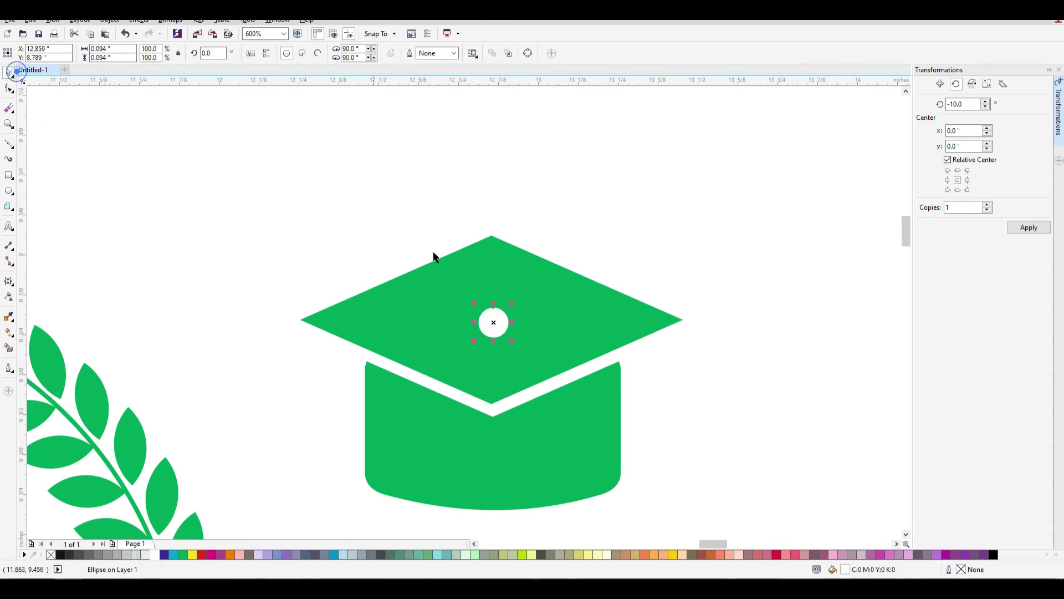
left_click(491, 281, "shift")
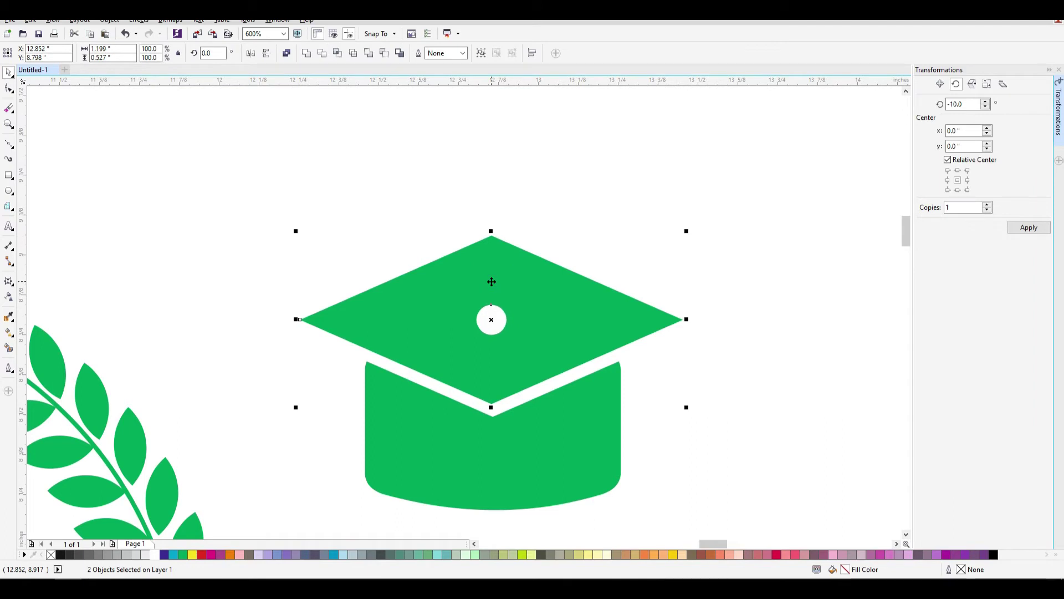
left_click(698, 358)
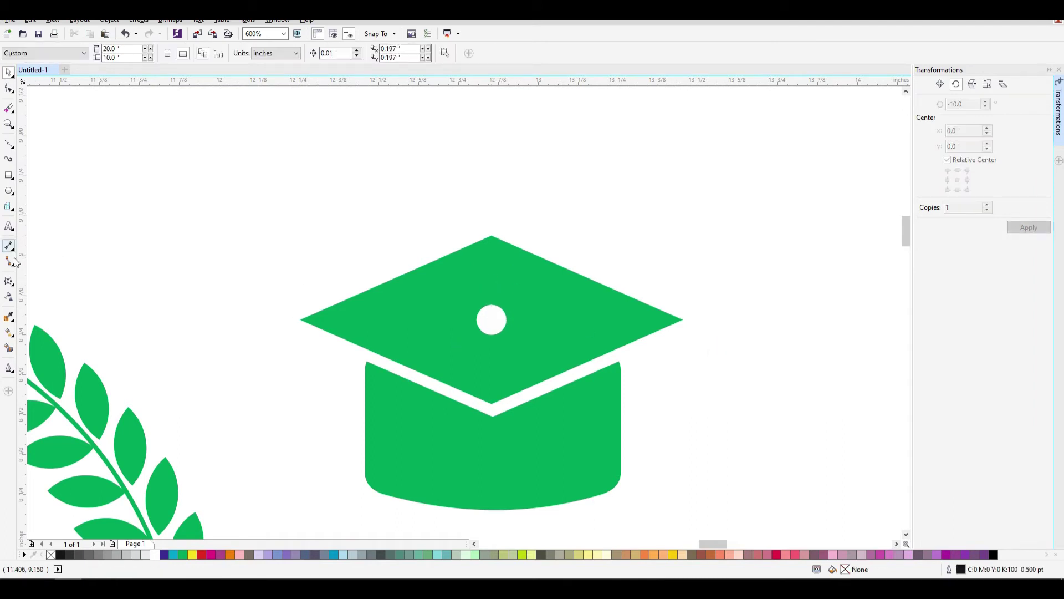
Draw a straight Bezier line from the white circle to the diamond's right corner
left_click(15, 144)
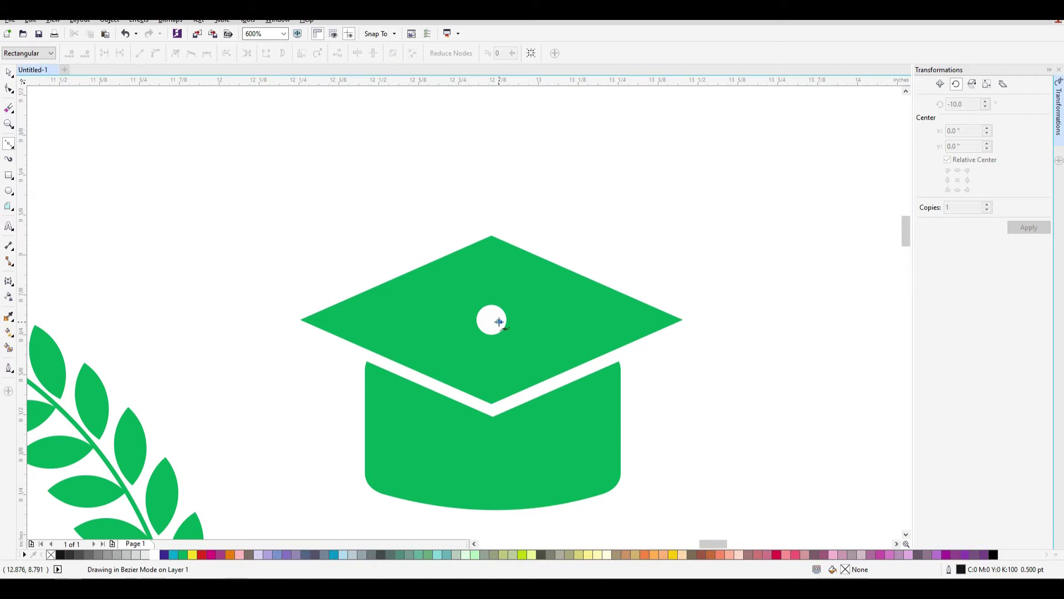
left_click(682, 322)
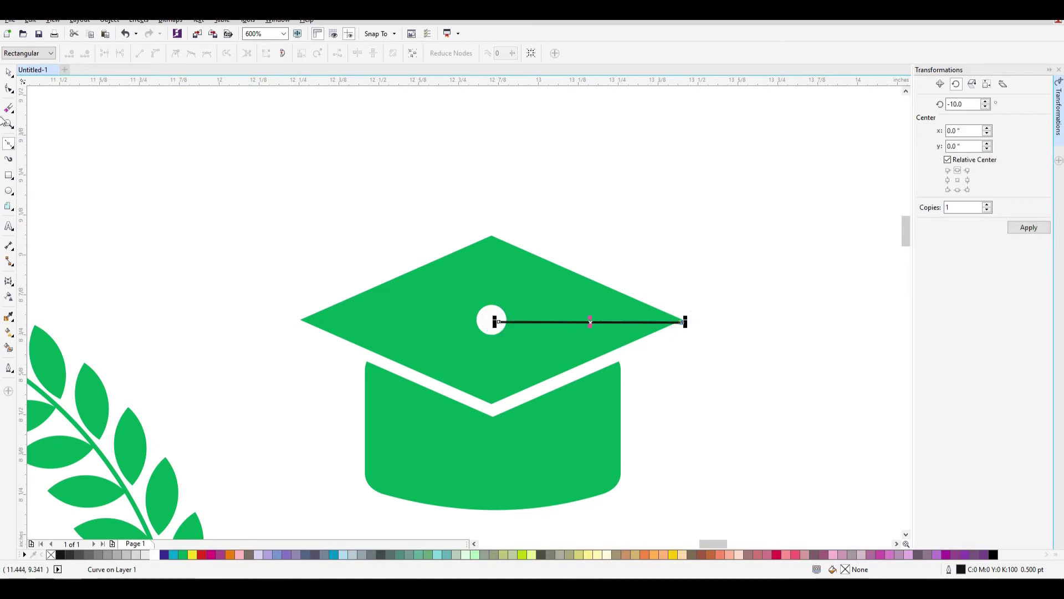
Set the line from the white circle to 1.5 pt thick and colour its outline white
left_click(11, 72)
left_click_drag(342, 53, 140, 76)
type("1.5")
key("Return")
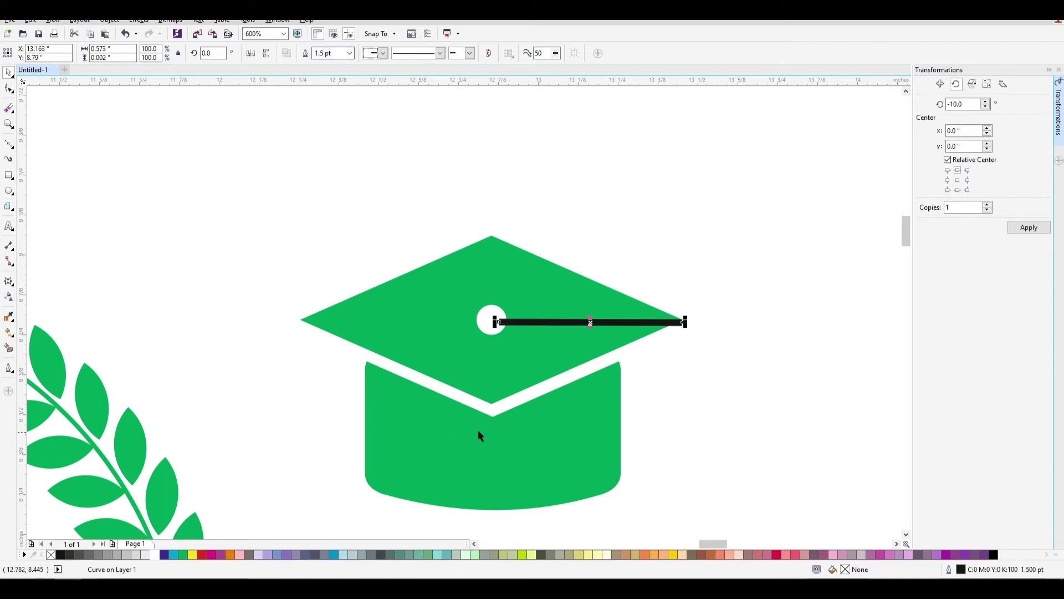
right_click(155, 555)
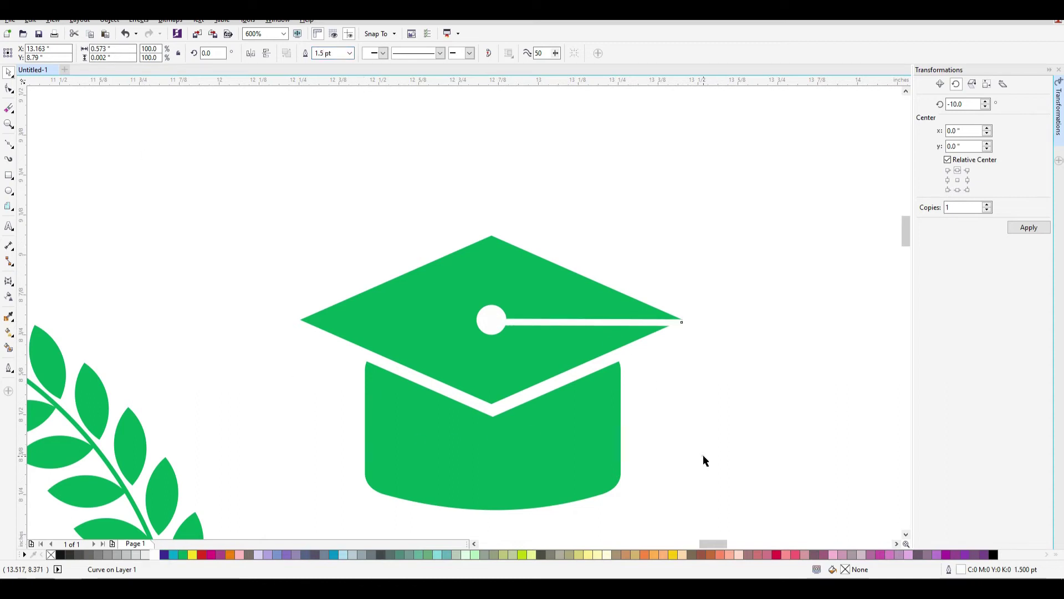
left_click(703, 458)
left_click(9, 144)
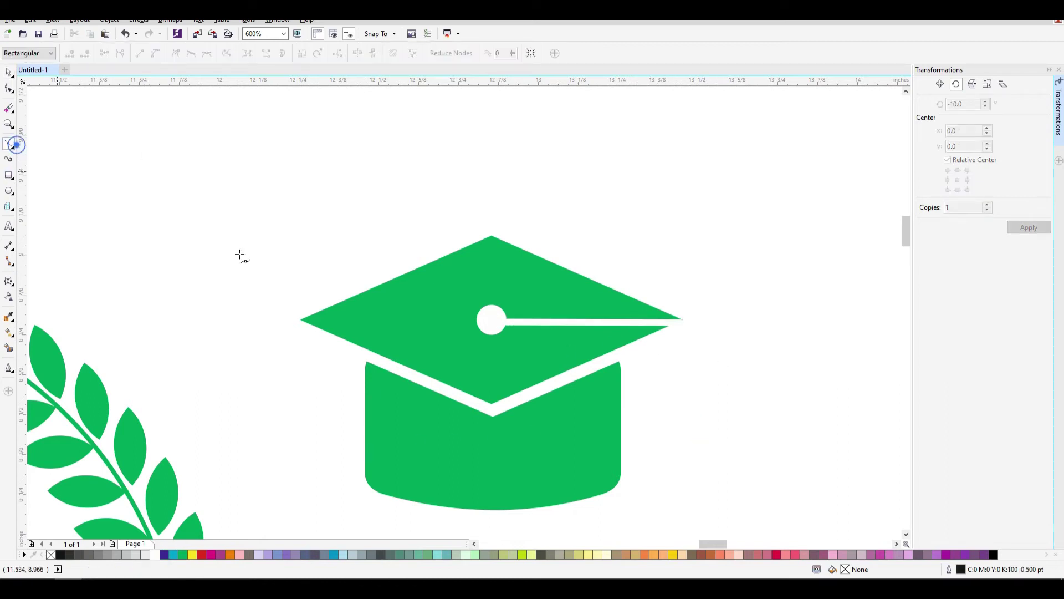
left_click(670, 327)
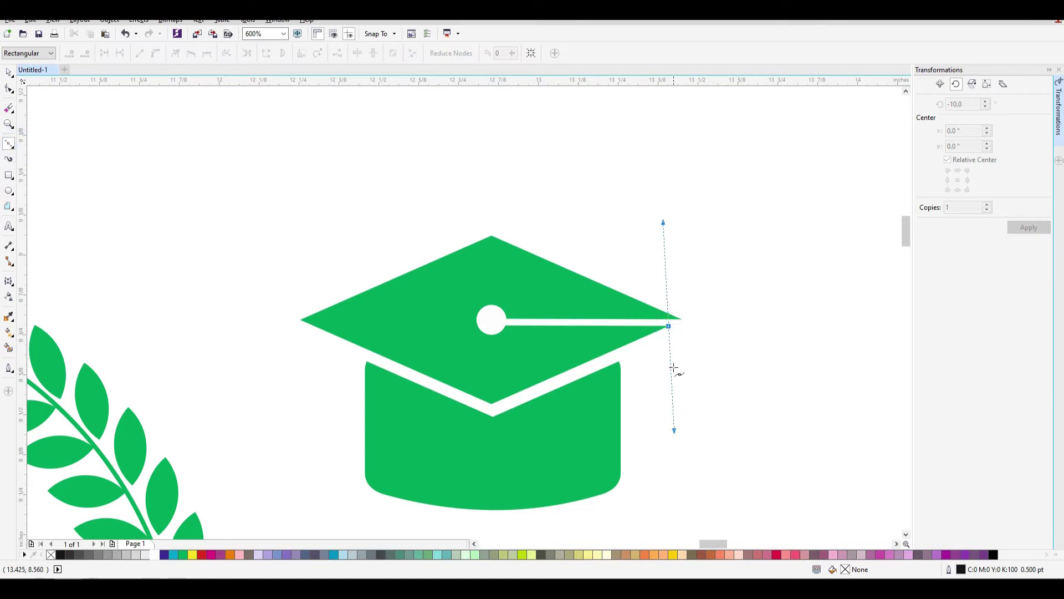
left_click_drag(672, 328, 725, 347)
key("ctrl+z")
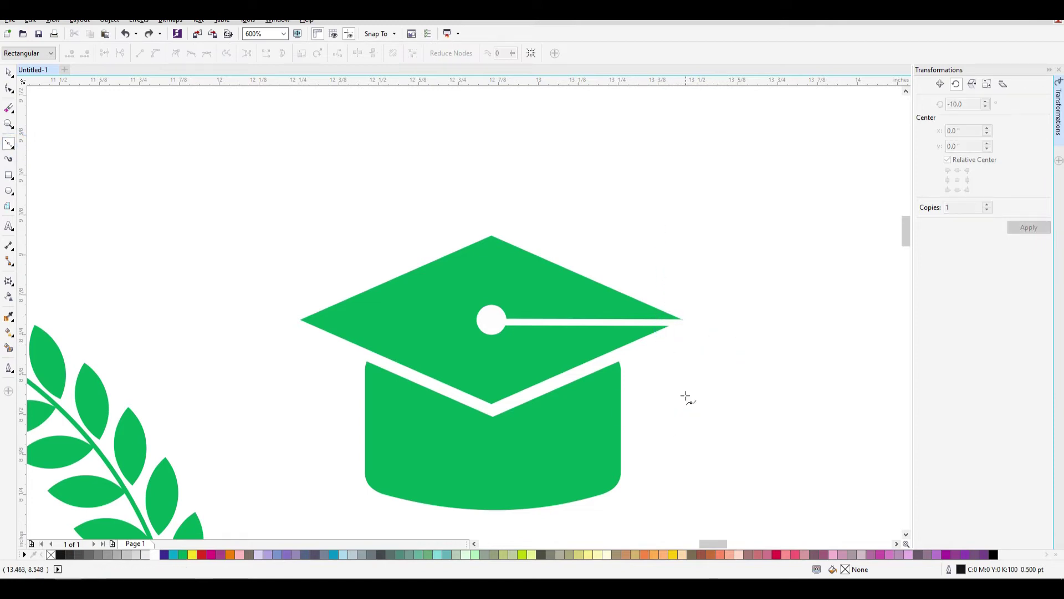
left_click(668, 326)
left_click(670, 395)
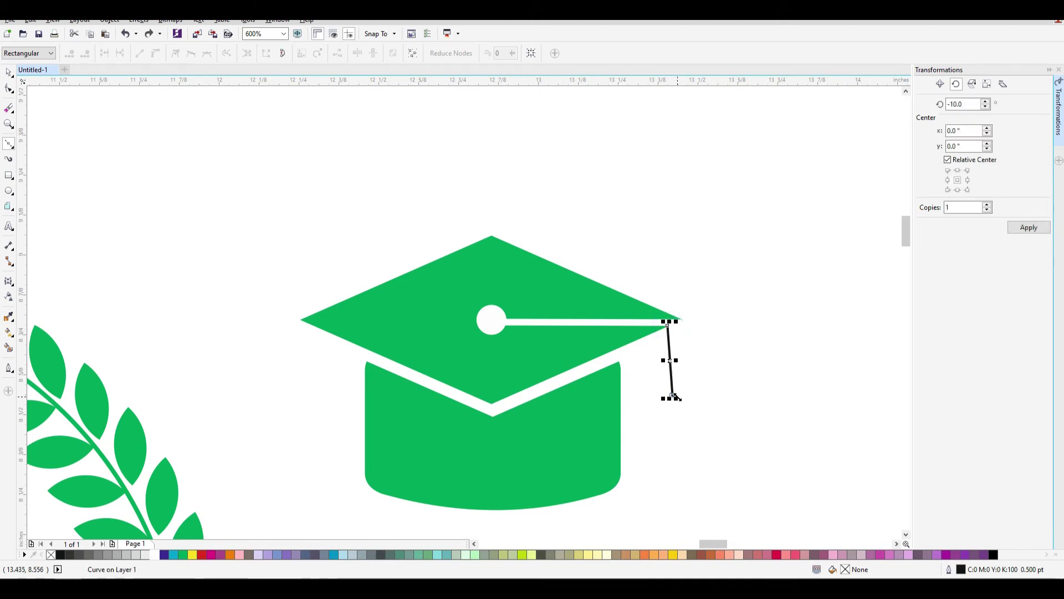
key("Delete")
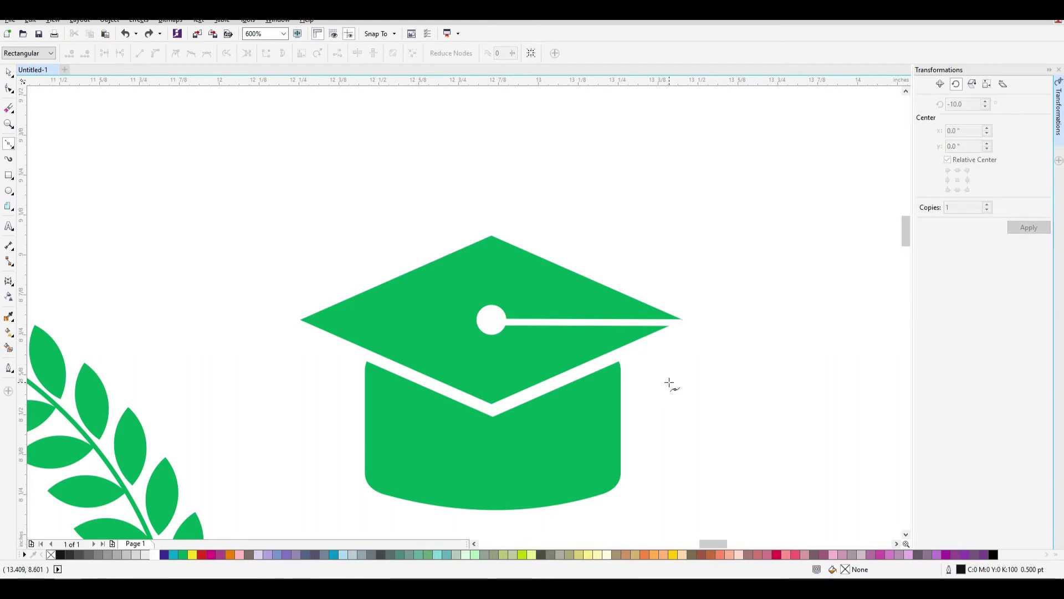
Draw a vertical 2-point line about 0.227 inches long down from the diamond's right corner, with a 1.5 pt outline
right_click(20, 147)
left_click(41, 131)
left_click(13, 149)
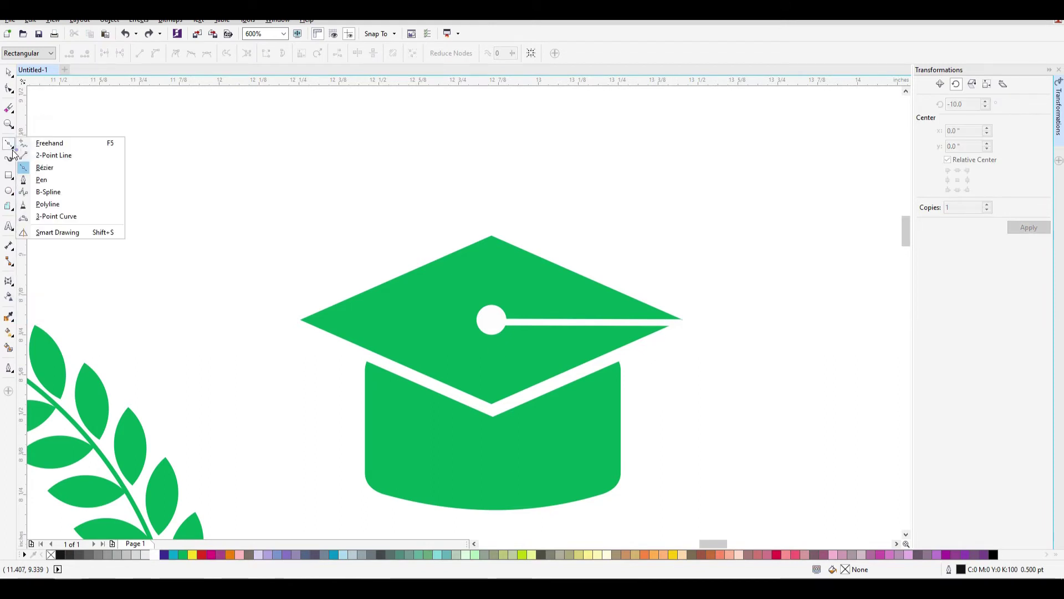
left_click(45, 156)
left_click_drag(668, 327, 667, 401)
scroll(696, 418, "up", 1)
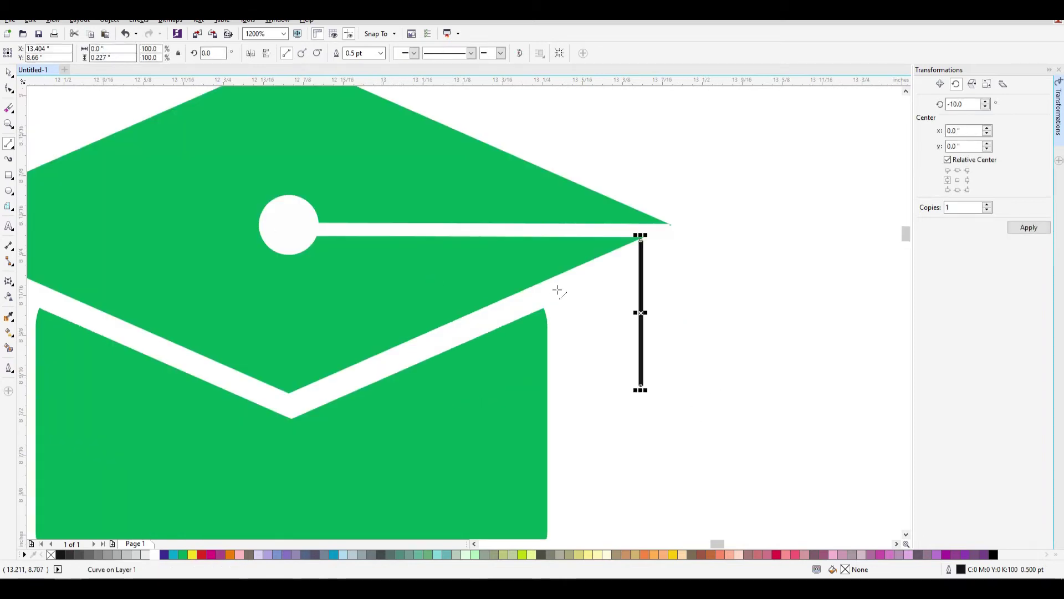
double_click(373, 51)
type("1.5")
key("Return")
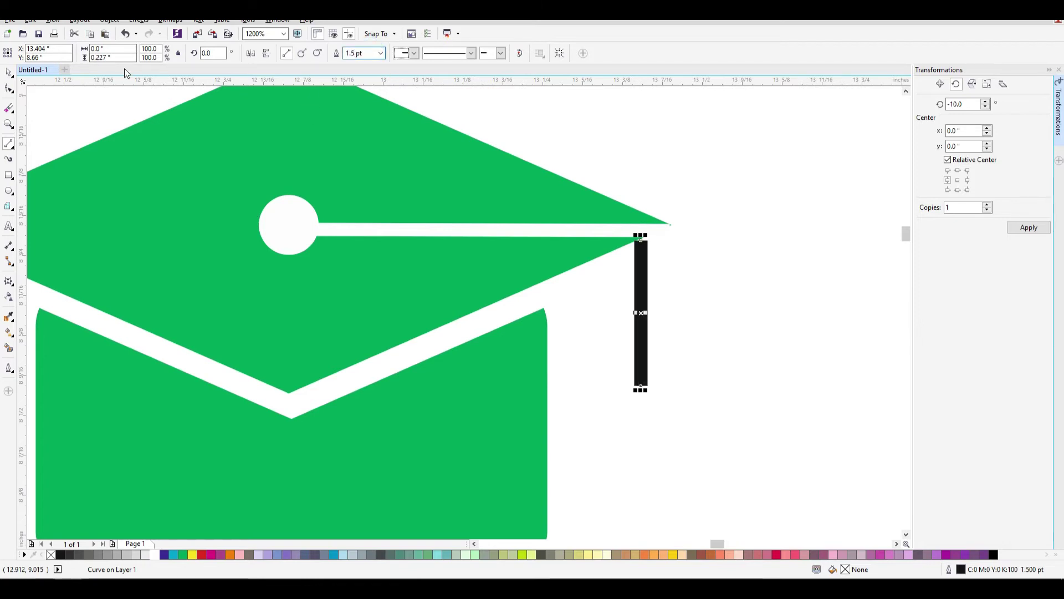
Shift the vertical line slightly up and right against the diamond's corner and colour its outline green
left_click(9, 72)
left_click(641, 284)
left_click_drag(658, 278, 647, 285)
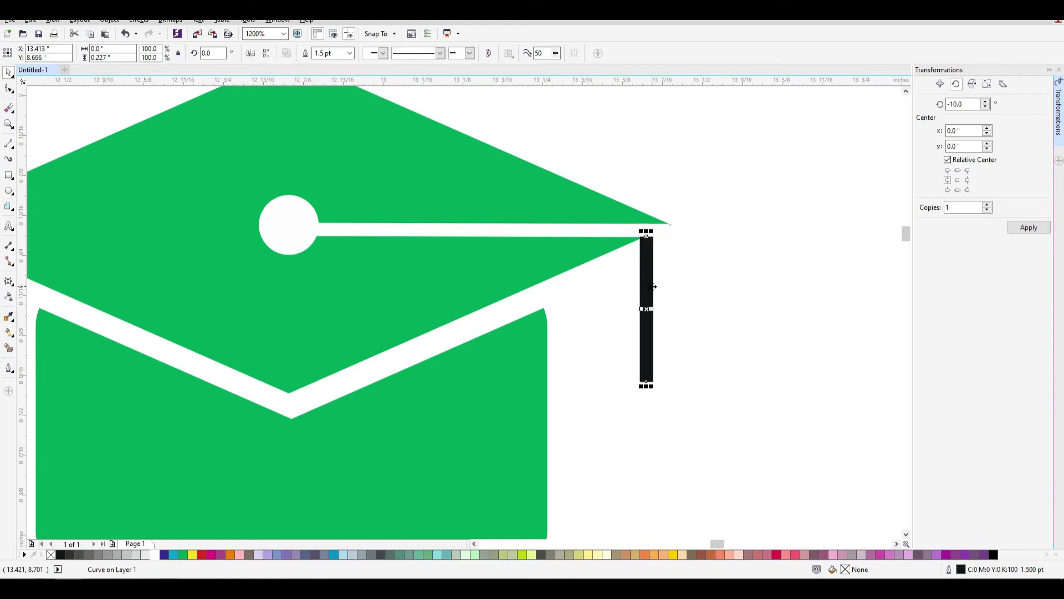
right_click(188, 553)
left_click(798, 396)
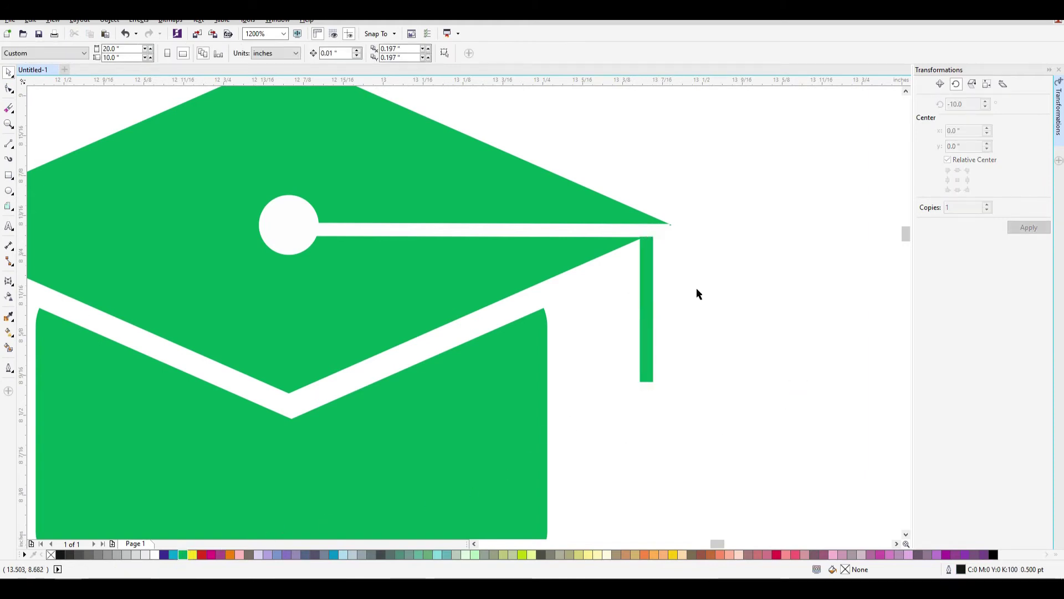
Raise the green vertical line until its top end is flush with the lower edge of the white line
left_click(649, 266)
scroll(638, 242, "up", 3)
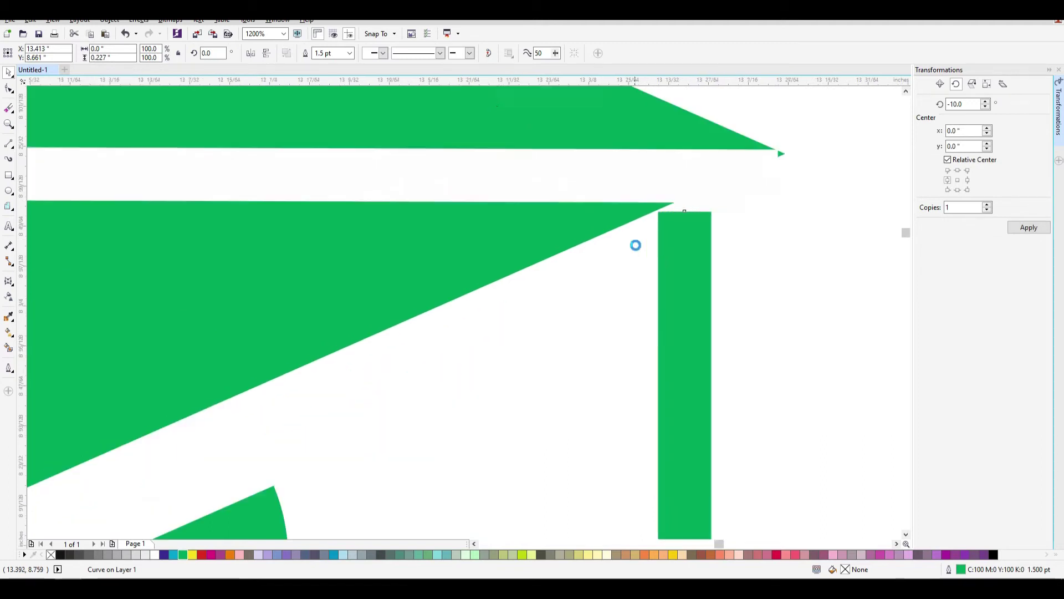
left_click_drag(734, 174, 733, 158)
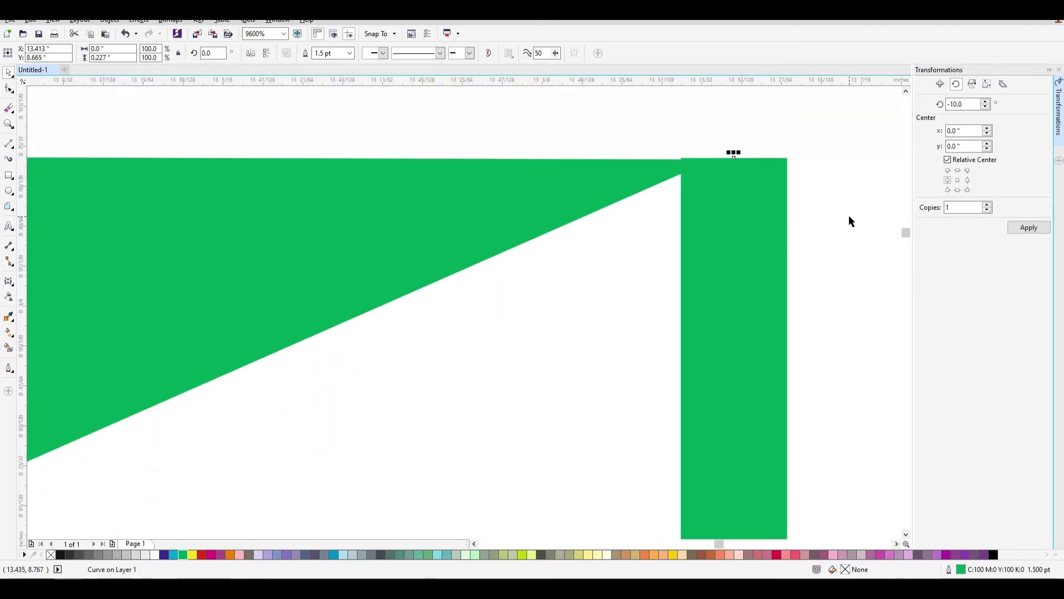
scroll(865, 368, "down", 4)
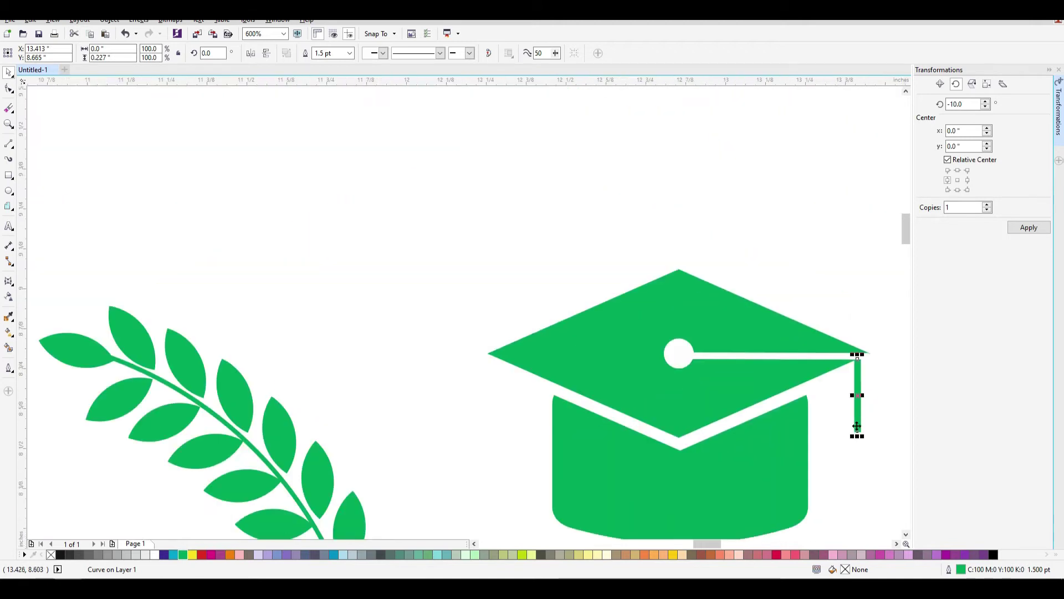
left_click(870, 498)
Draw a circle about 0.082 inches across at the vertical line's lower end, with a green fill and no outline
left_click_drag(703, 542, 714, 541)
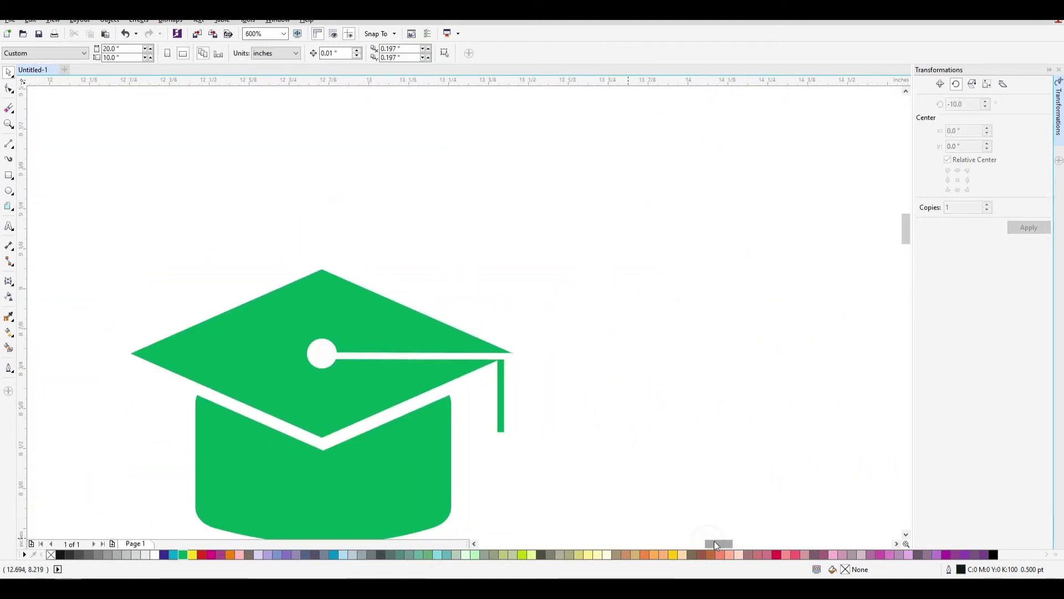
scroll(497, 460, "up", 1)
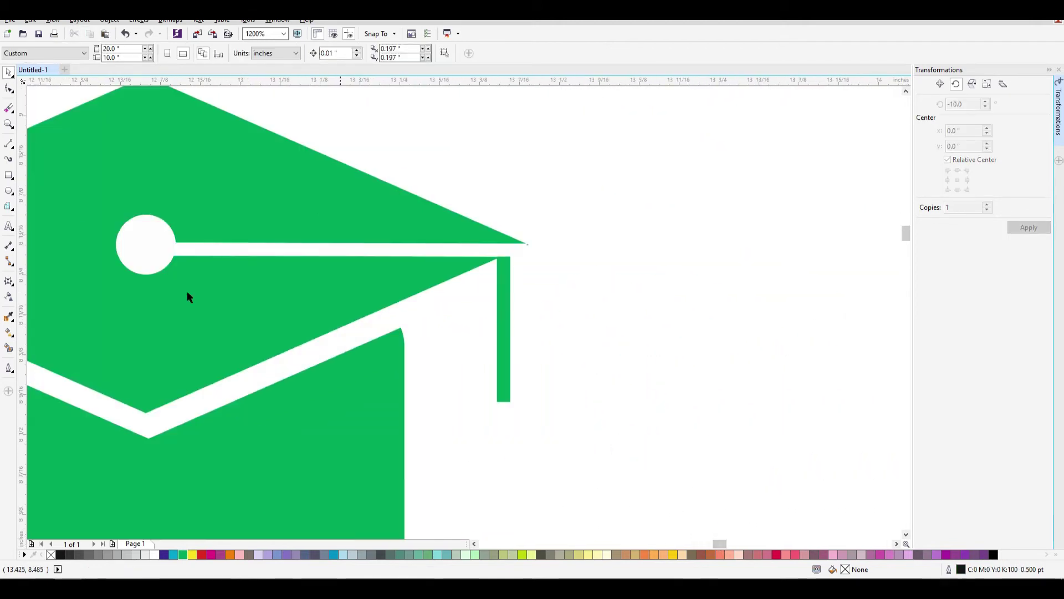
left_click(8, 190)
left_click_drag(487, 379, 543, 435)
right_click(50, 554)
left_click(183, 555)
Centre the small green circle horizontally on the vertical line and attach it to the line's lower end
left_click(9, 73)
left_click(503, 309, "shift")
key("c")
left_click_drag(480, 328, 549, 459)
scroll(549, 459, "down", 1)
scroll(537, 490, "up", 2)
left_click_drag(523, 271, 523, 211)
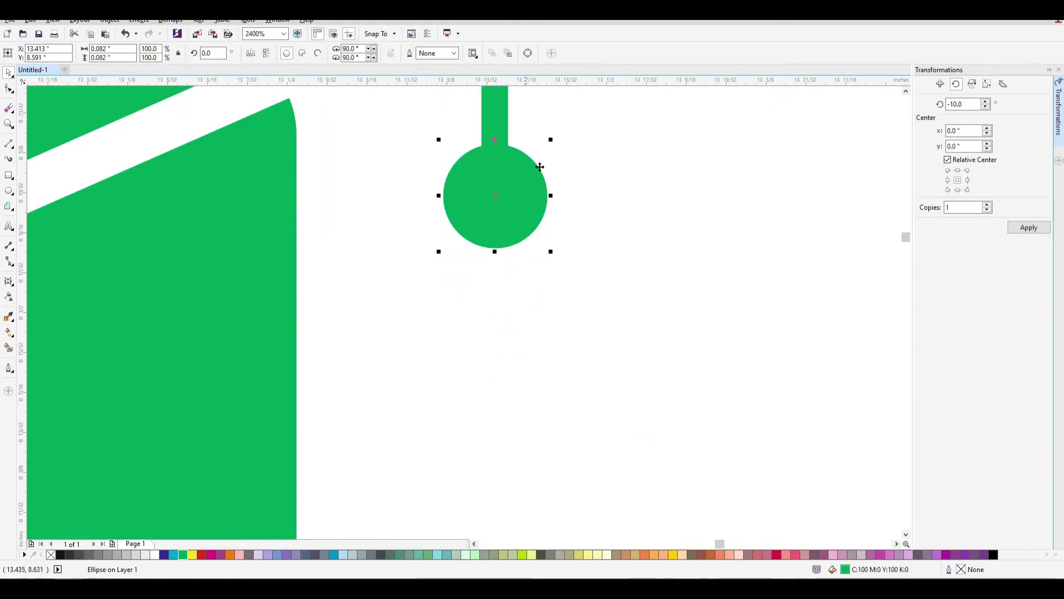
left_click(639, 333)
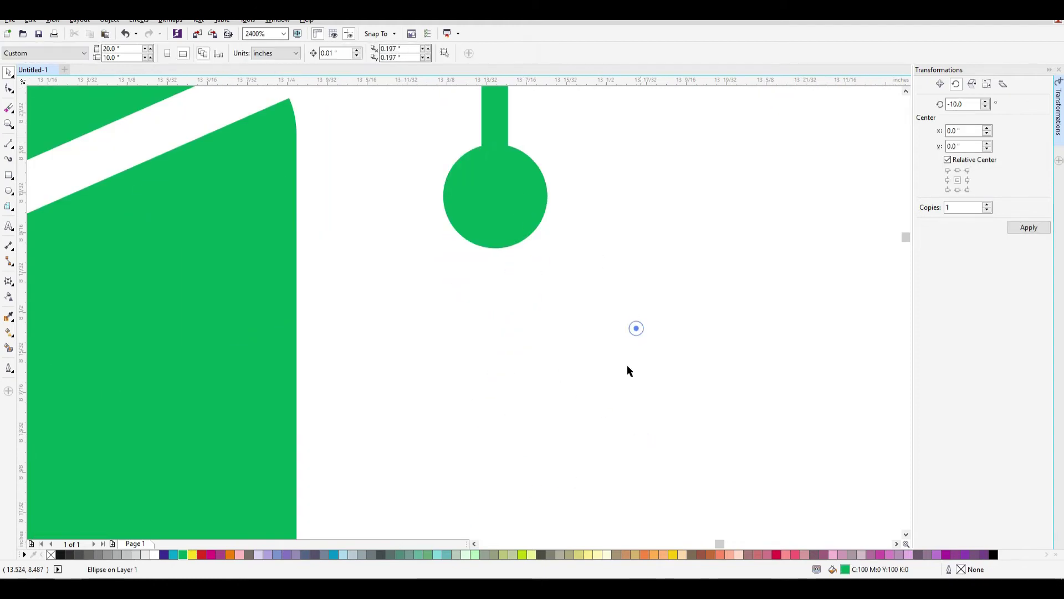
Draw a closed Bezier trapezoid about 0.114 by 0.151 inches, widening downward from inside the small green circle
left_click(14, 150)
left_click(56, 168)
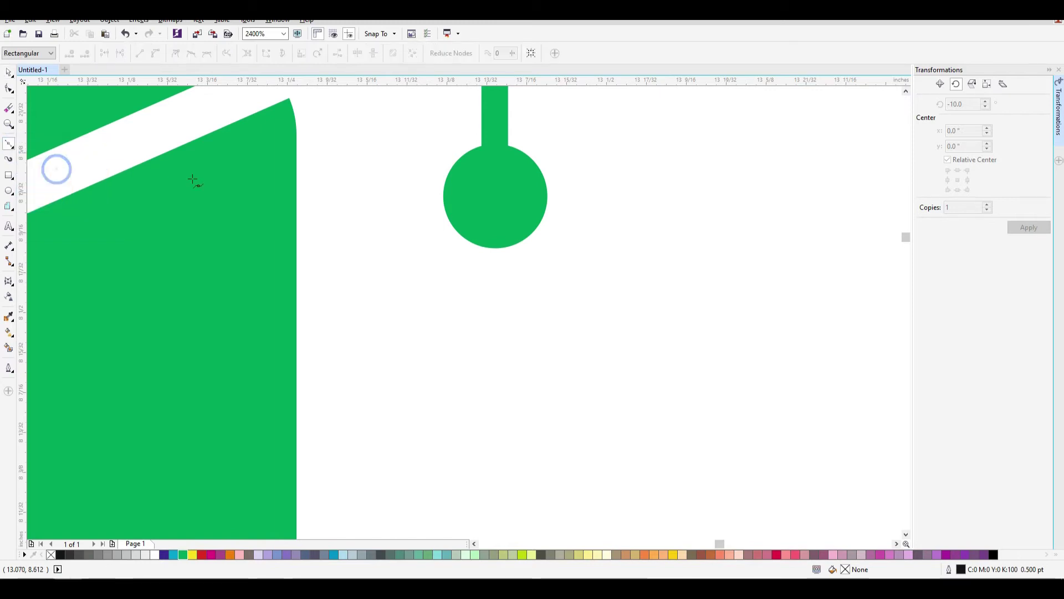
left_click(481, 209)
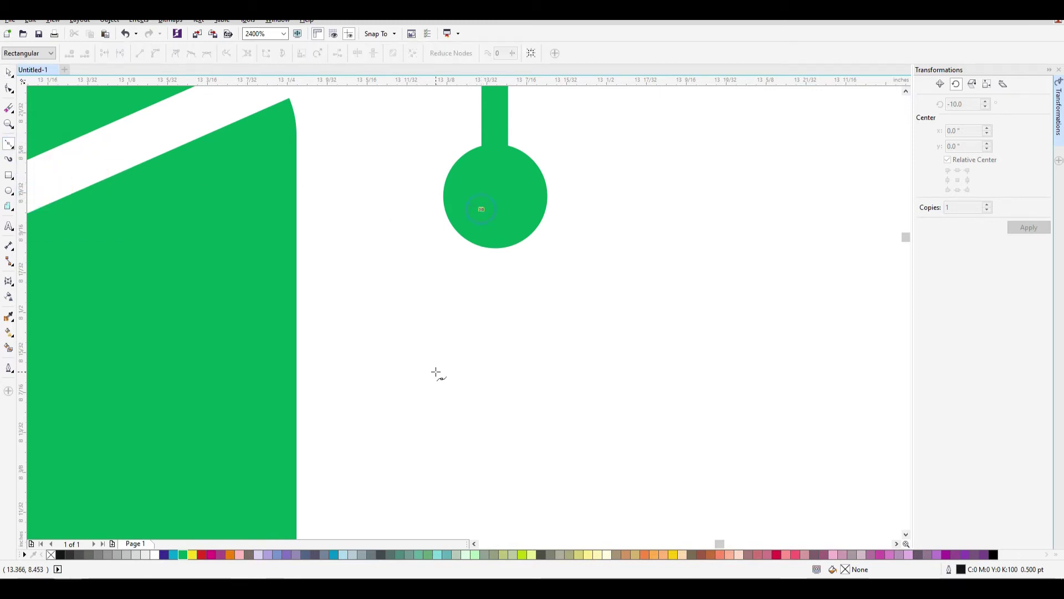
left_click(425, 400)
left_click(568, 394)
left_click(568, 394)
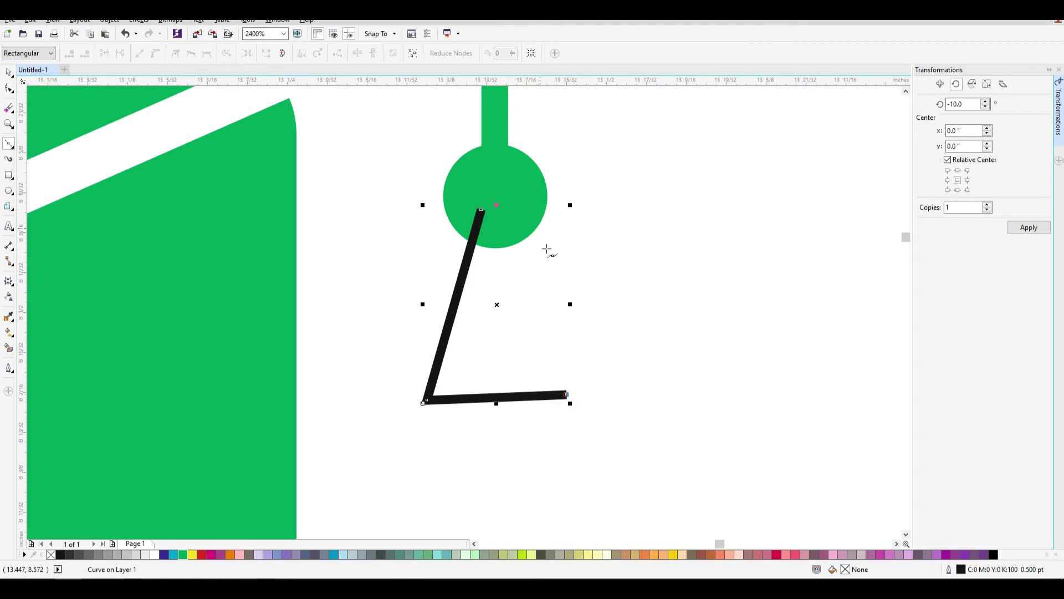
key("ctrl+z")
left_click(574, 401)
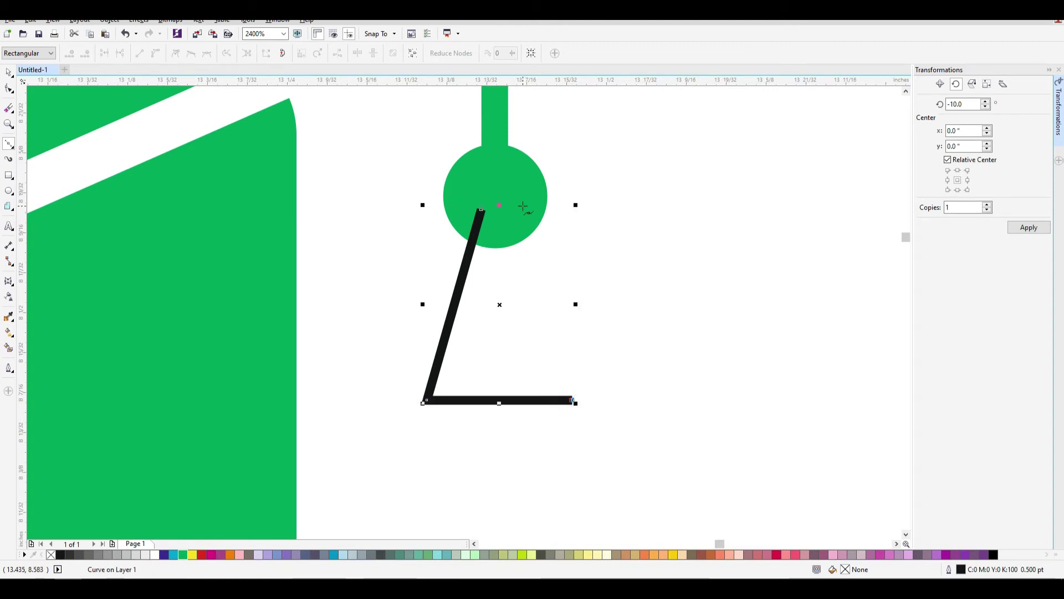
left_click(523, 207)
left_click(482, 210)
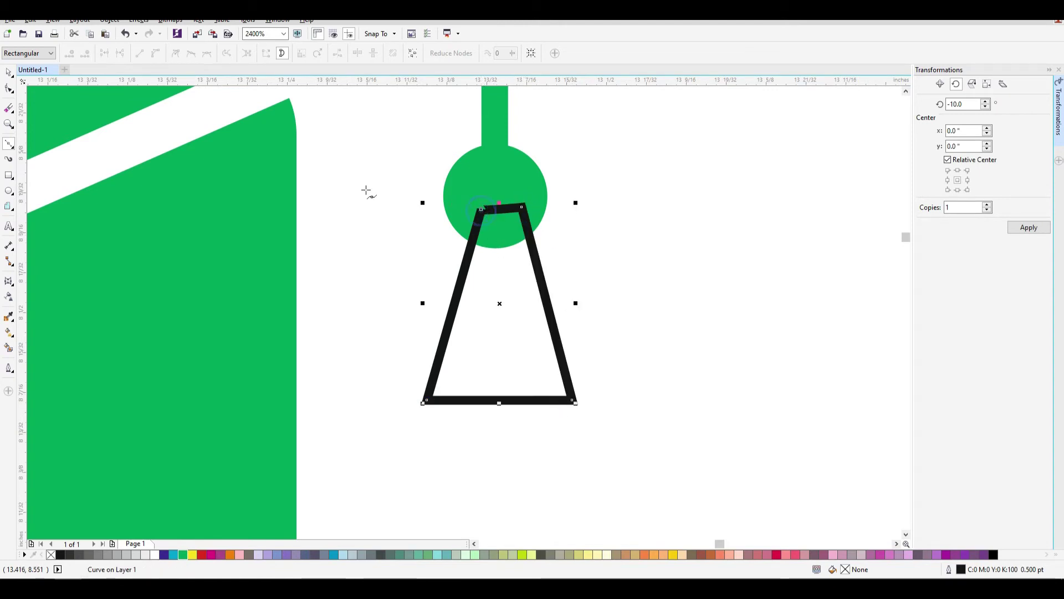
left_click(9, 72)
left_click(558, 257)
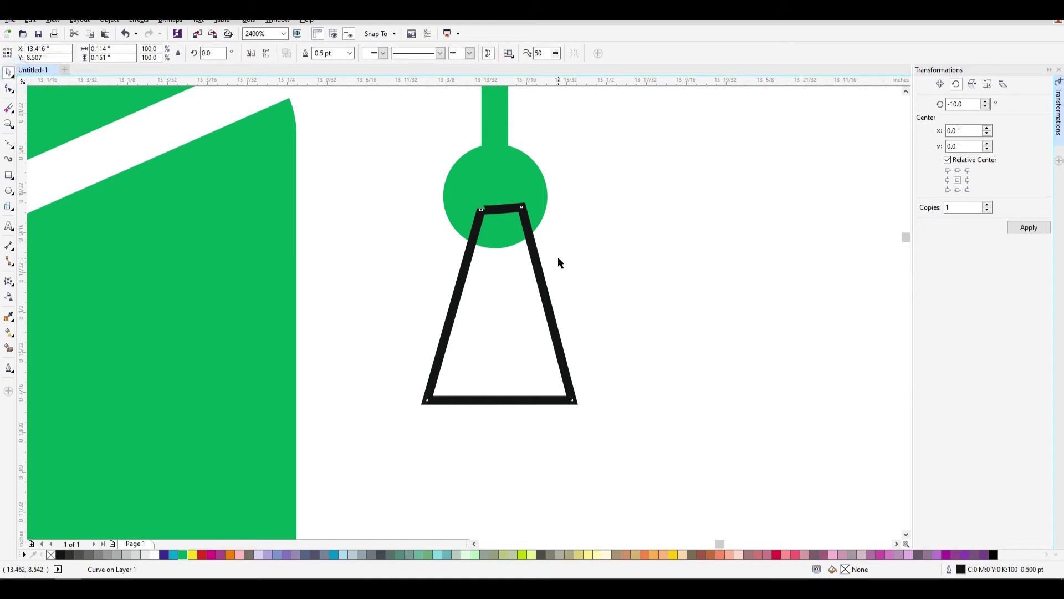
left_click_drag(537, 252, 559, 303)
key("ctrl+z")
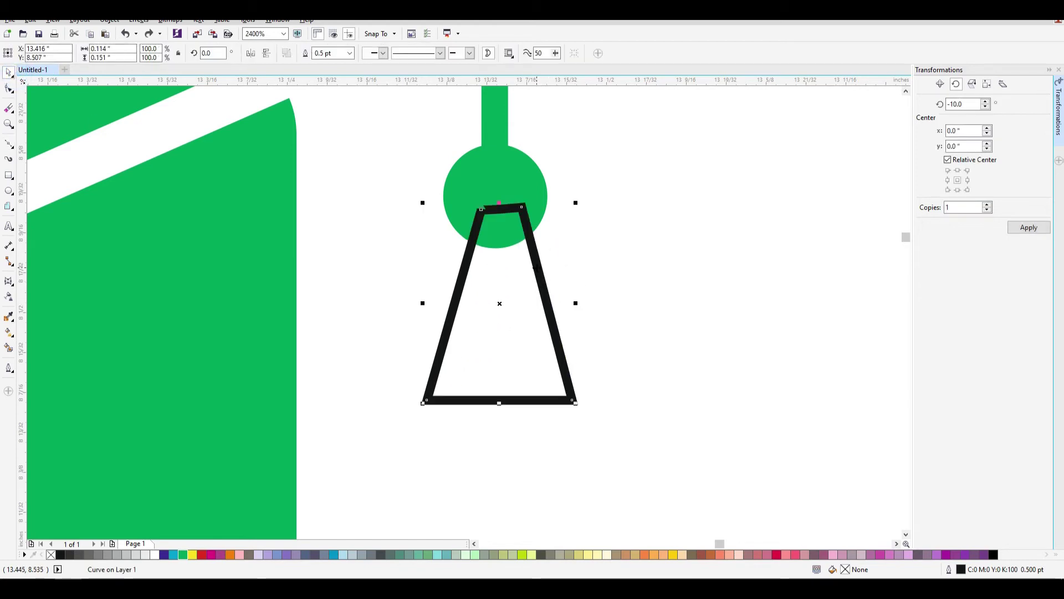
Convert the trapezoid's bottom edge to a curve and bow it downward
key("F10")
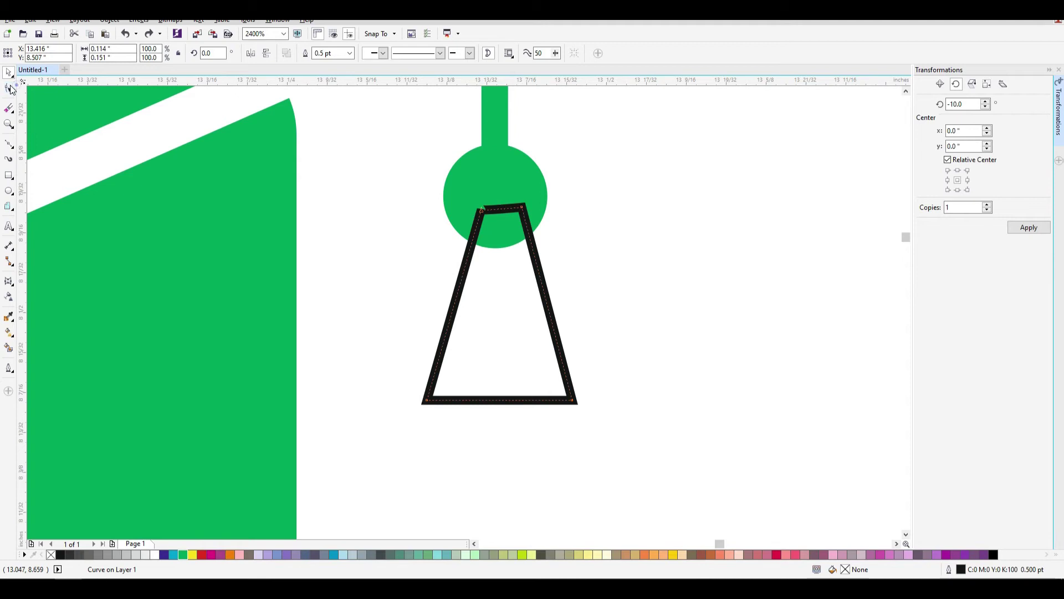
left_click(501, 406)
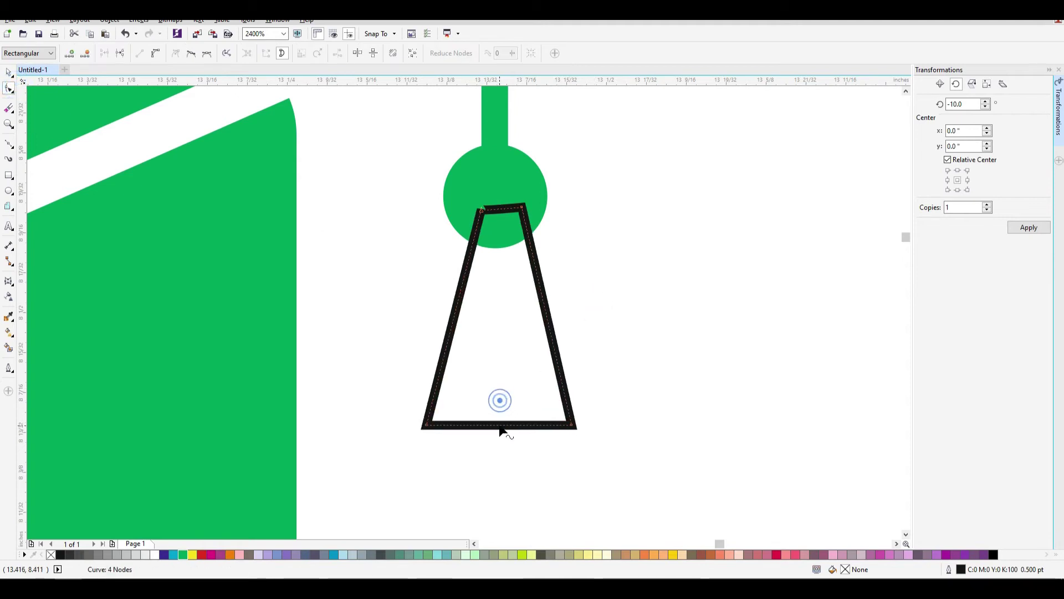
right_click(500, 407)
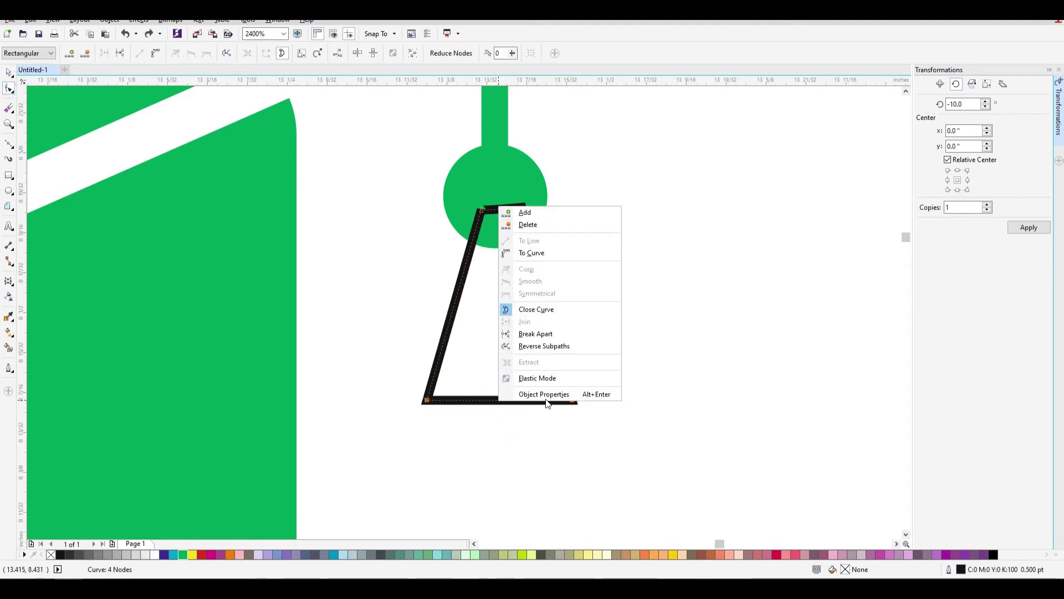
left_click(555, 252)
left_click_drag(500, 406, 499, 444)
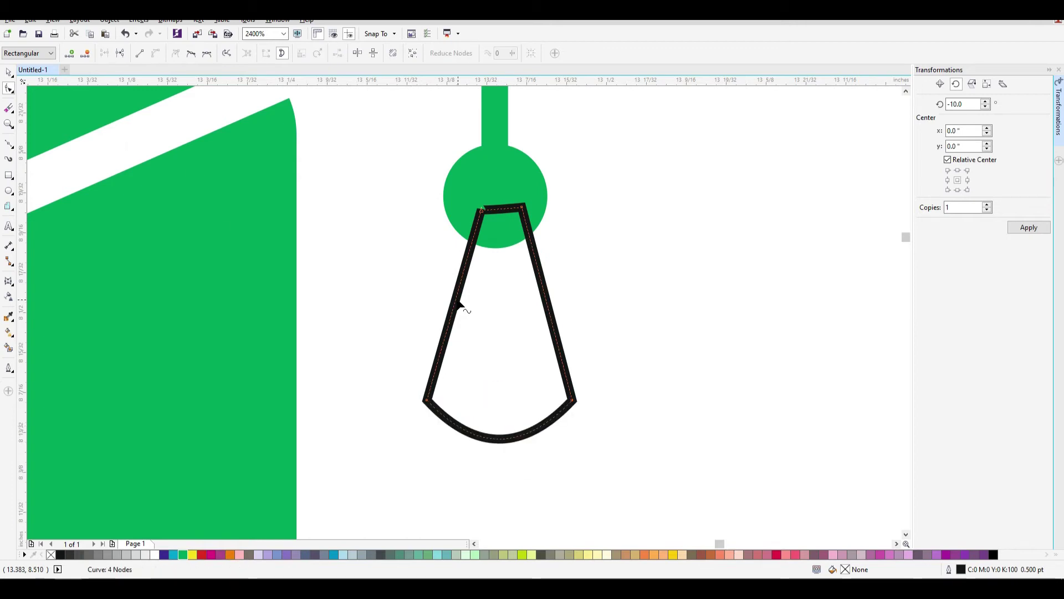
Convert the tassel shape's side edges to curves bowed outward, and adjust the upper-left node to level the top edge
left_click_drag(455, 299, 442, 304)
key("ctrl+z")
left_click(549, 304)
left_click(547, 306)
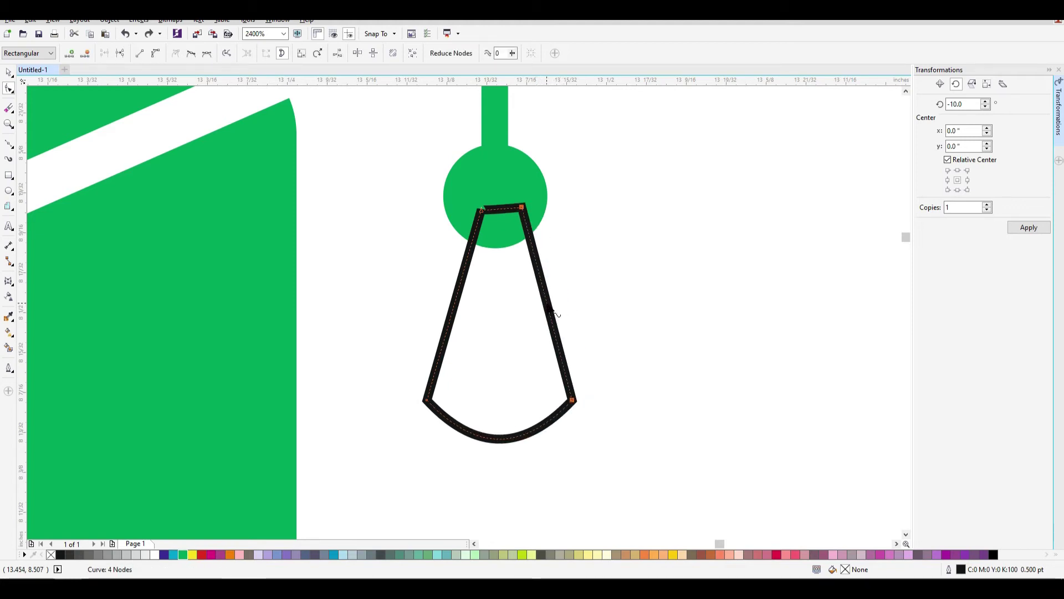
right_click(552, 312)
left_click(586, 350)
left_click_drag(548, 310, 567, 321)
left_click_drag(453, 310, 435, 306)
left_click_drag(481, 210, 475, 207)
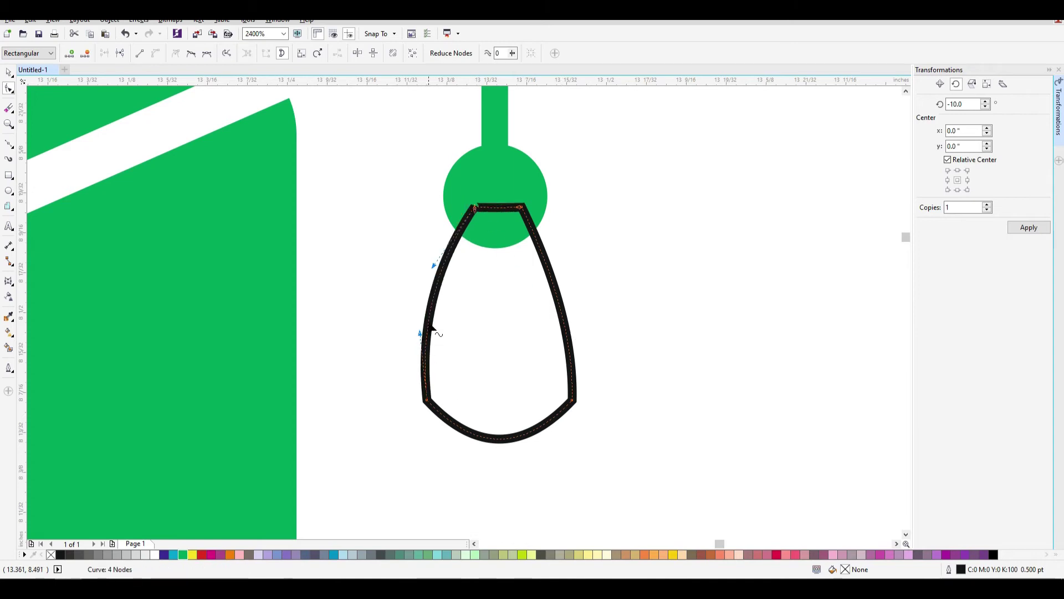
left_click(589, 334)
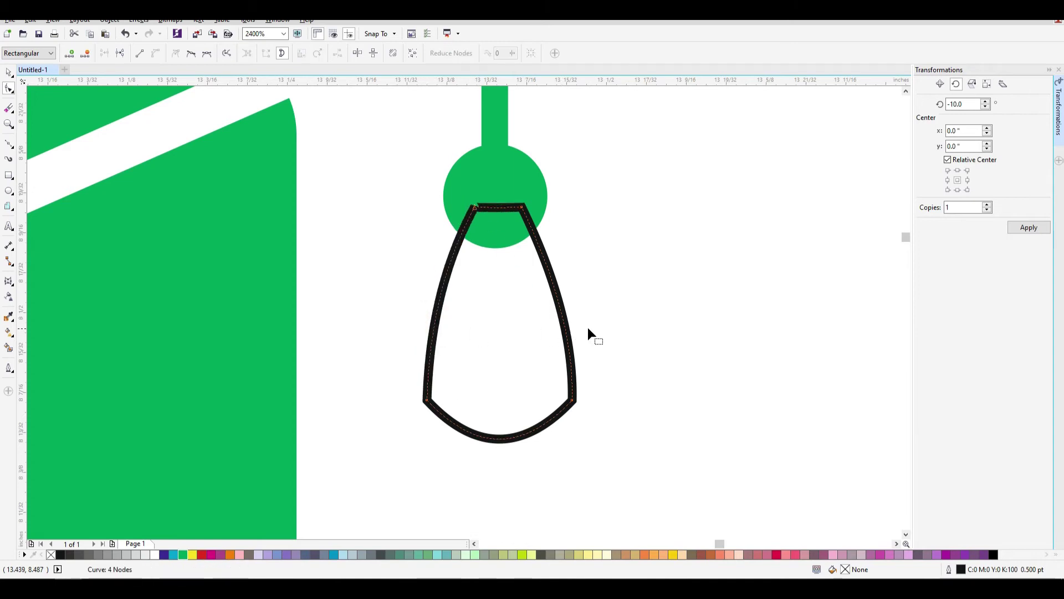
Fill the tassel body with the same green as the cap and remove its outline
left_click(9, 71)
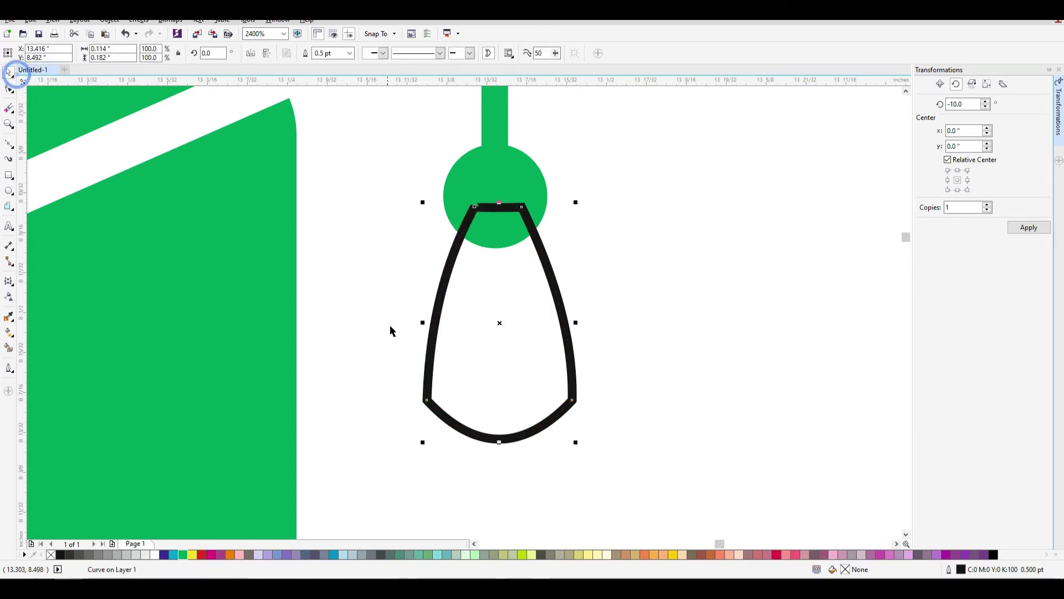
left_click(183, 554)
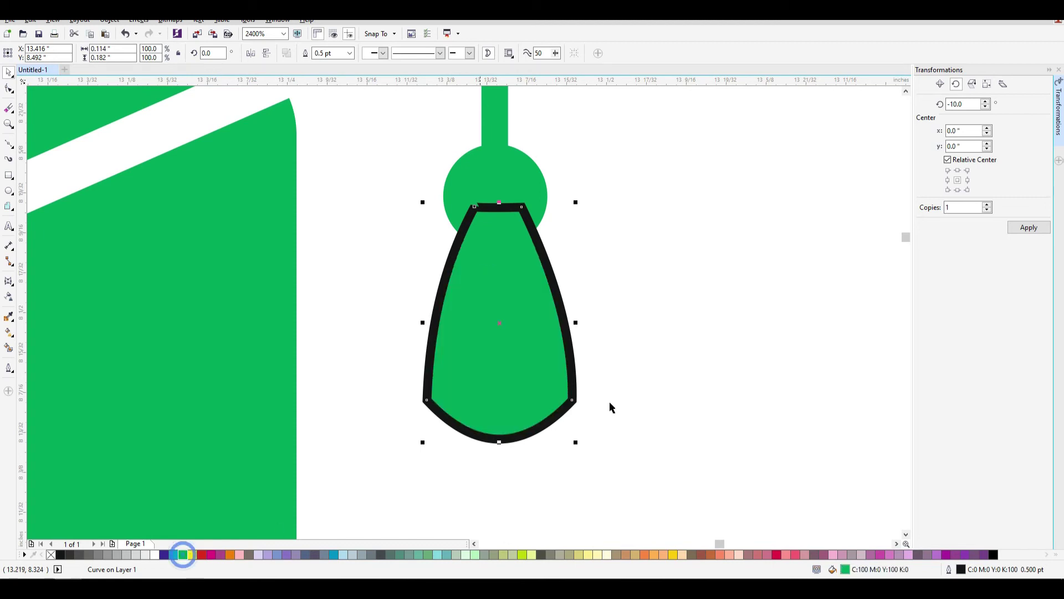
right_click(55, 555)
left_click(658, 301)
scroll(610, 360, "down", 2)
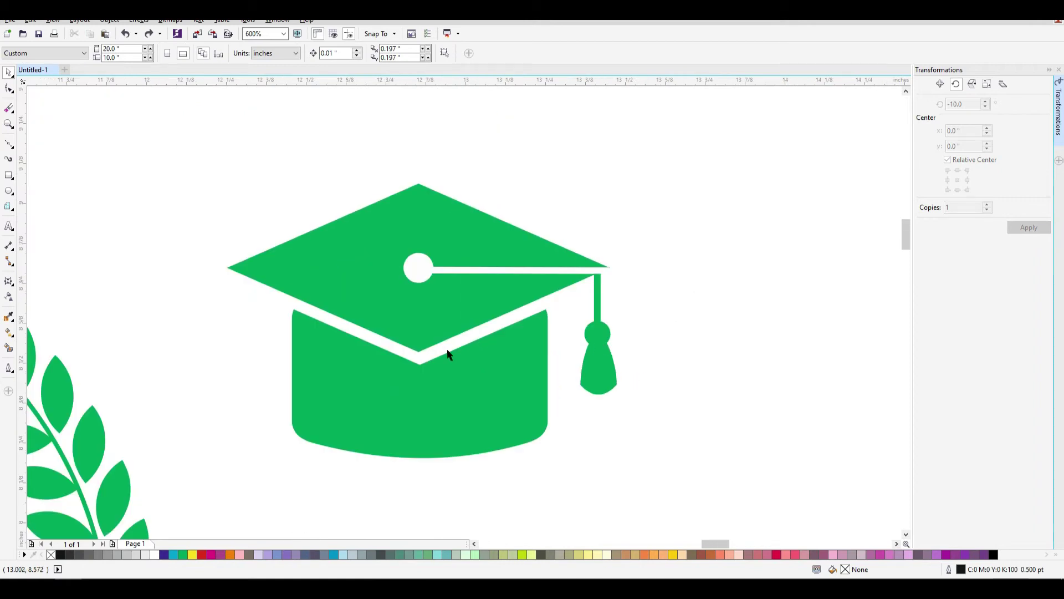
Scale the small circle and tassel body down together to about 0.093 by 0.189 inches, centred on the vertical line
scroll(569, 362, "up", 1)
left_click(562, 319)
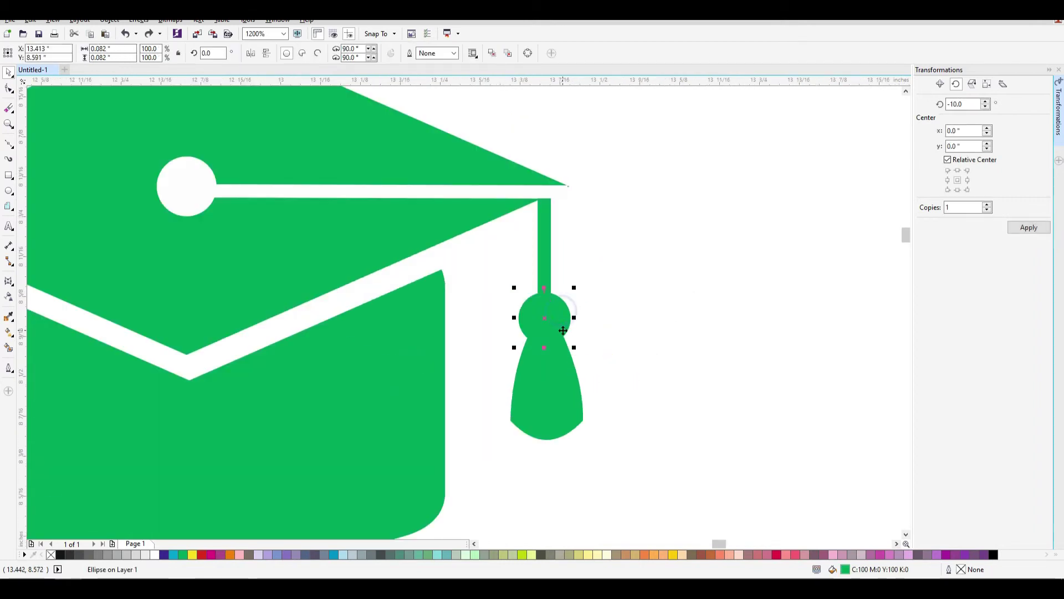
left_click(579, 425, "shift")
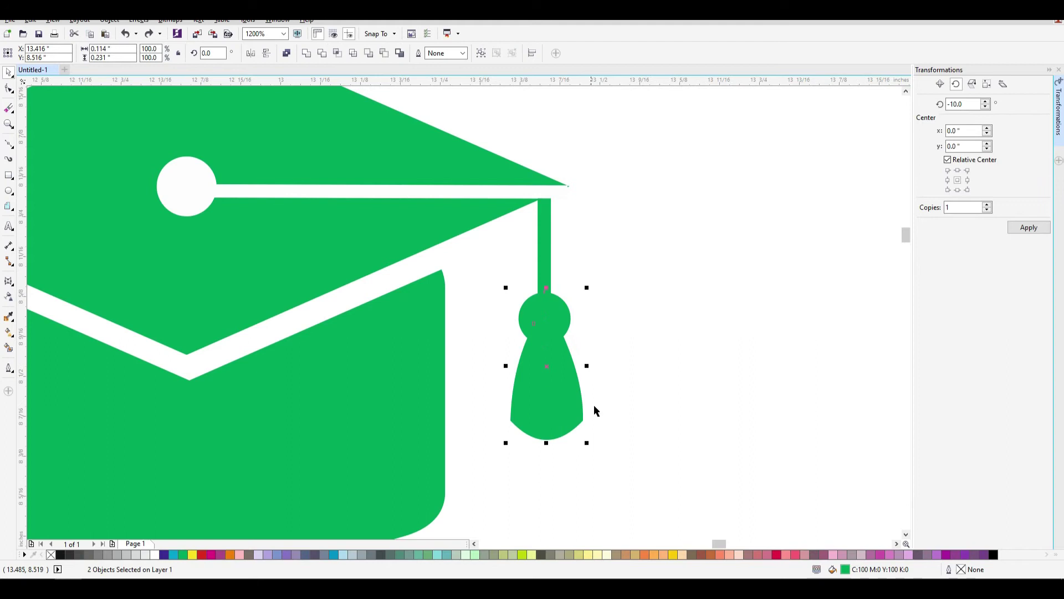
left_click_drag(586, 443, 577, 421)
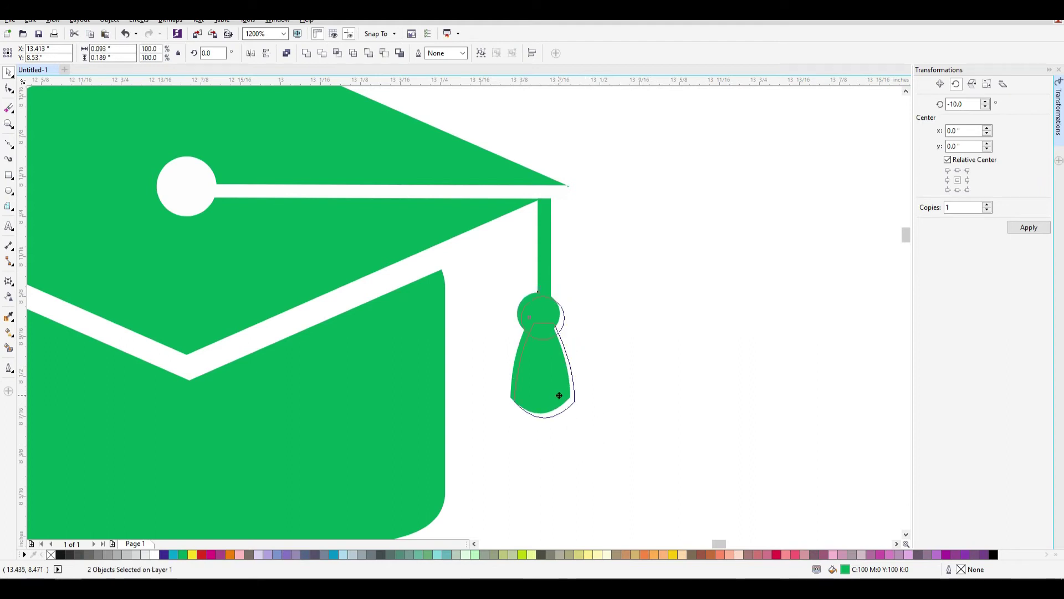
left_click(544, 270, "shift")
left_click(675, 354)
Duplicate the small circle to one side and cut the original circle out of the tassel body's top using Front minus back
left_click_drag(557, 302, 653, 319)
left_click(547, 320)
left_click(551, 379, "shift")
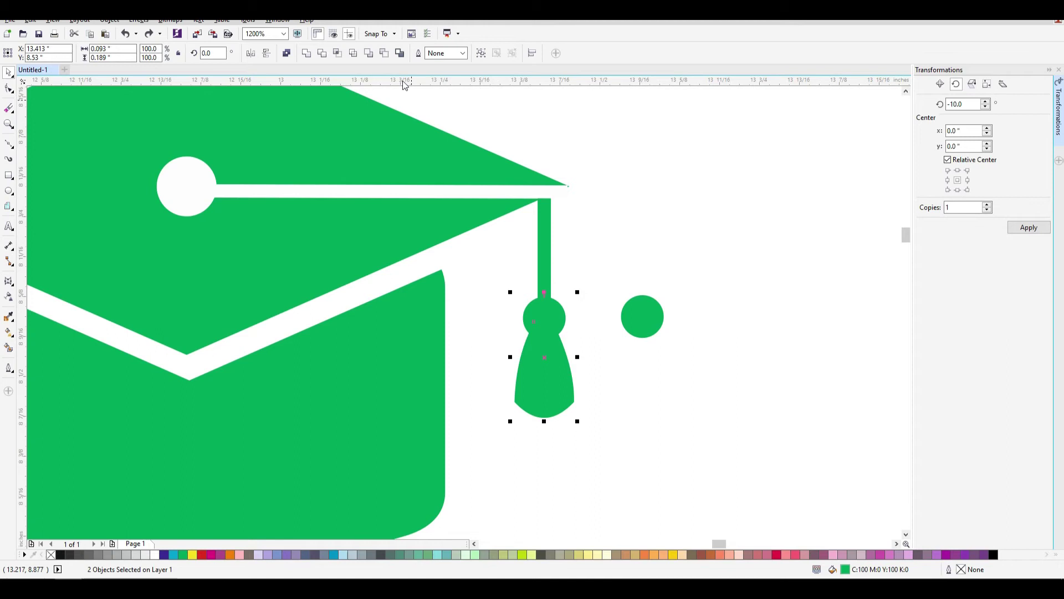
left_click(369, 54)
key("ctrl+z")
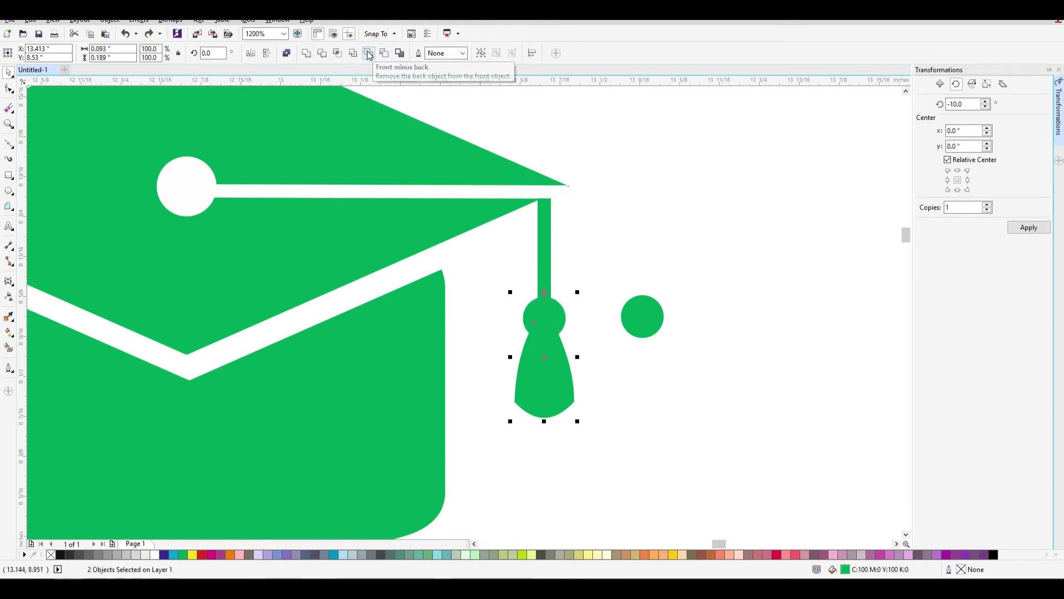
left_click(370, 54)
Lower the tassel body slightly and place the spare circle at the line's lower end, centred horizontally above the body with a thin gap
left_click_drag(566, 371, 569, 395)
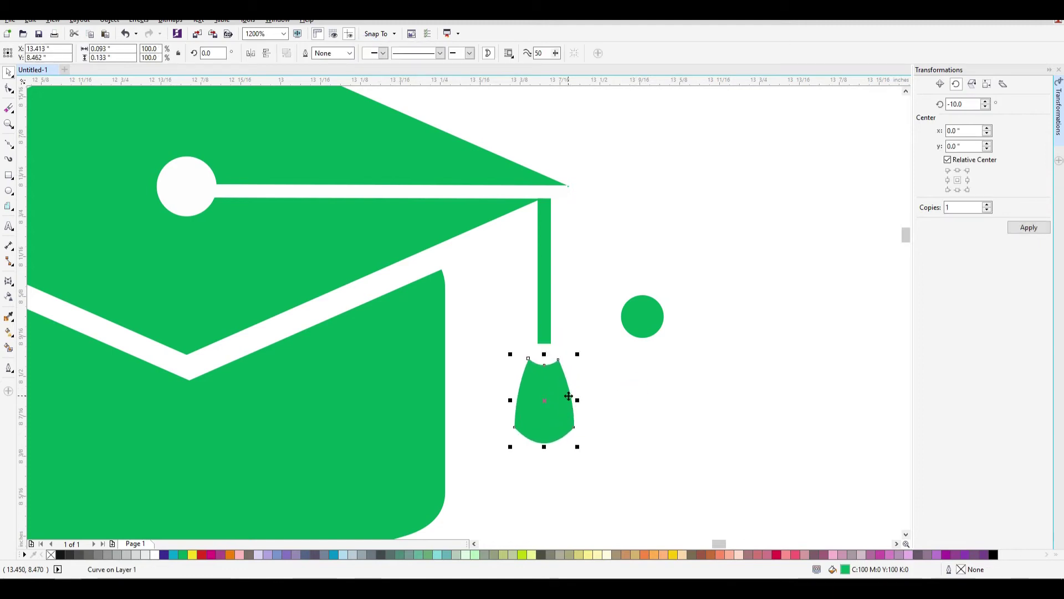
left_click(719, 409)
scroll(548, 400, "up", 1)
left_click_drag(736, 256, 539, 302)
left_click(574, 434, "shift")
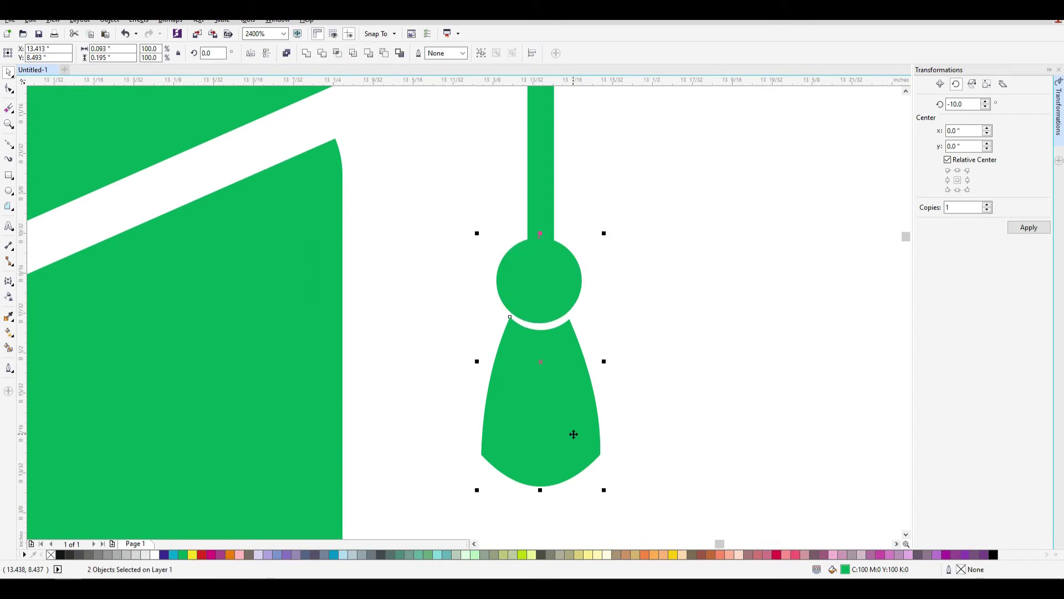
key("c")
left_click(644, 391)
scroll(680, 463, "down", 1)
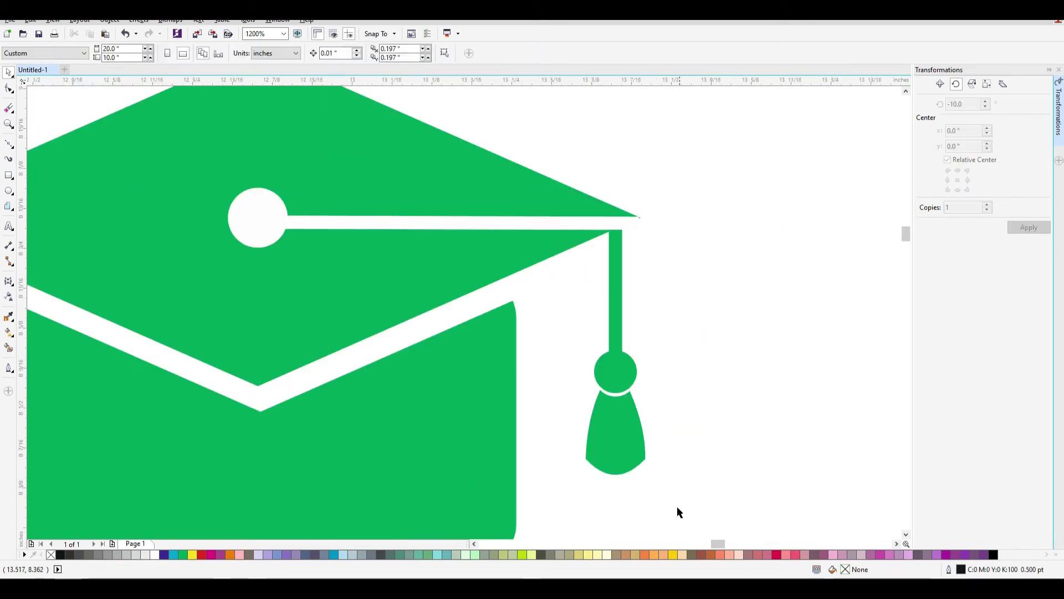
Group the graduation cap with its tassel and move the group into the upper part of the laurel wreath
left_click_drag(622, 460, 571, 333)
scroll(716, 372, "down", 3)
left_click_drag(584, 292, 858, 470)
left_click_drag(680, 362, 685, 282)
key("ctrl+z")
key("ctrl+g")
left_click_drag(677, 363, 477, 390)
Delete the two leftover objects near the artwork and shift the wreath together with the cap slightly up and to the right
scroll(531, 399, "down", 2)
left_click(515, 294)
key("Delete")
left_click(703, 410)
key("Delete")
scroll(627, 451, "up", 1)
left_click_drag(625, 462, 409, 277)
mouse_move(549, 366)
left_mouse_down()
mouse_move(595, 341)
mouse_move(584, 345)
left_mouse_up()
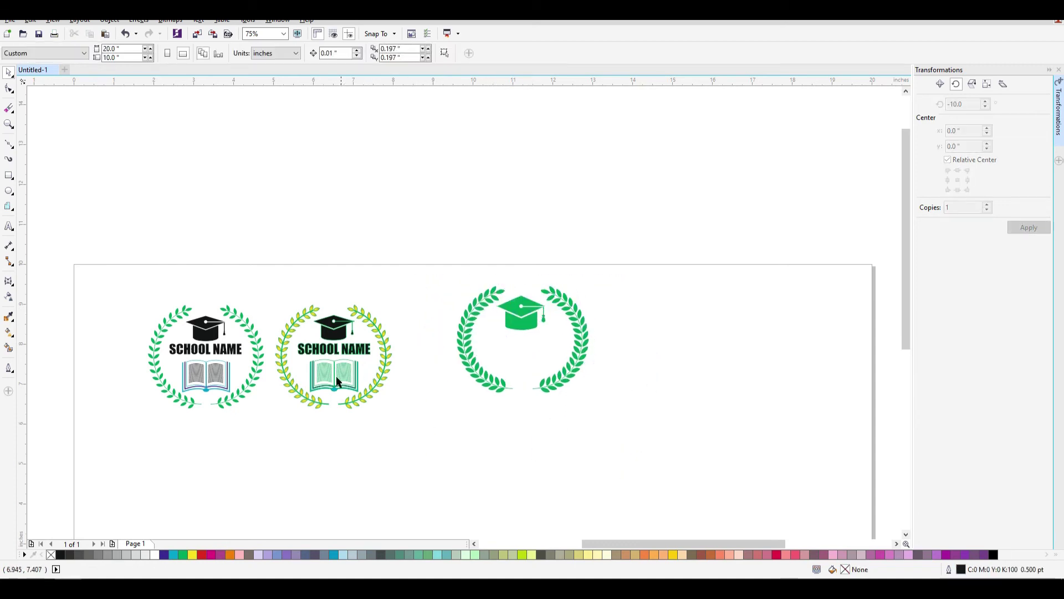
left_click_drag(333, 380, 377, 374)
key("ctrl+z")
left_click(648, 389)
scroll(690, 274, "up", 1)
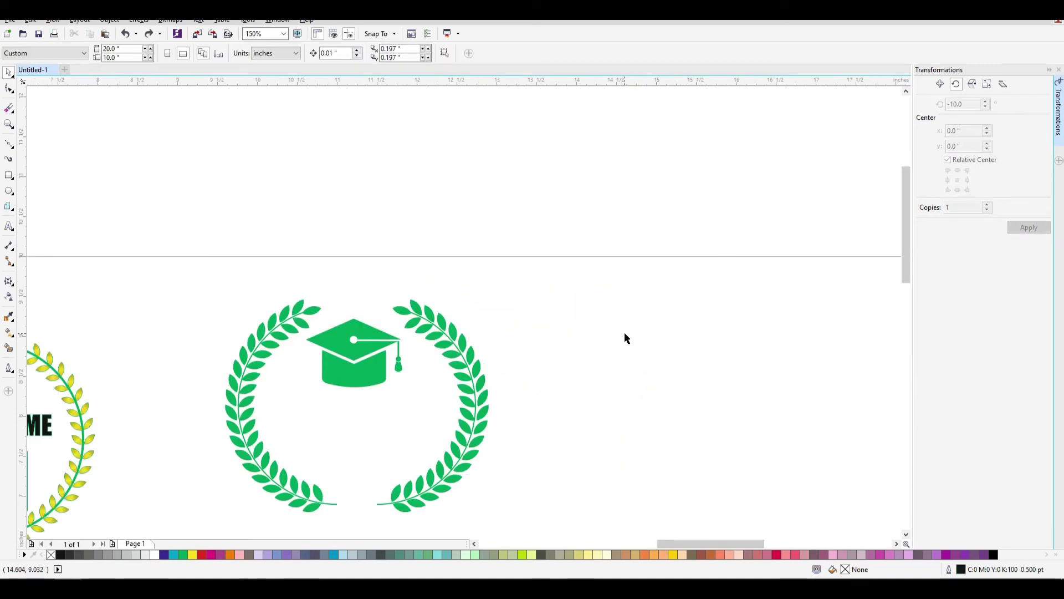
left_click_drag(906, 228, 906, 269)
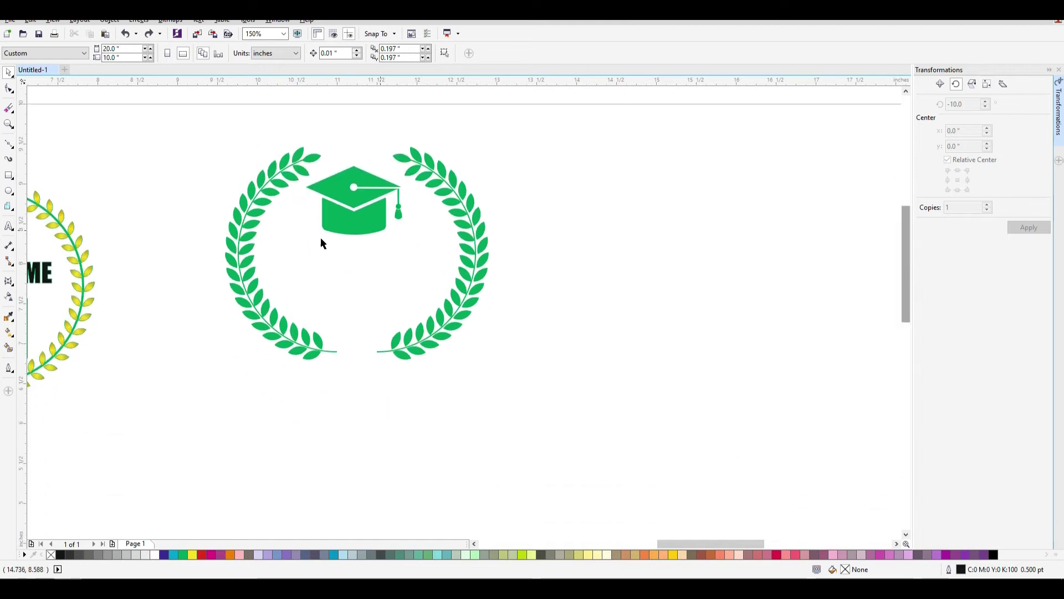
Draw a rectangle about 0.917 by 1.028 inches beside the wreath and set its outline width to 1.5 pt
left_click(8, 176)
left_click_drag(616, 252, 692, 333)
scroll(740, 300, "up", 2)
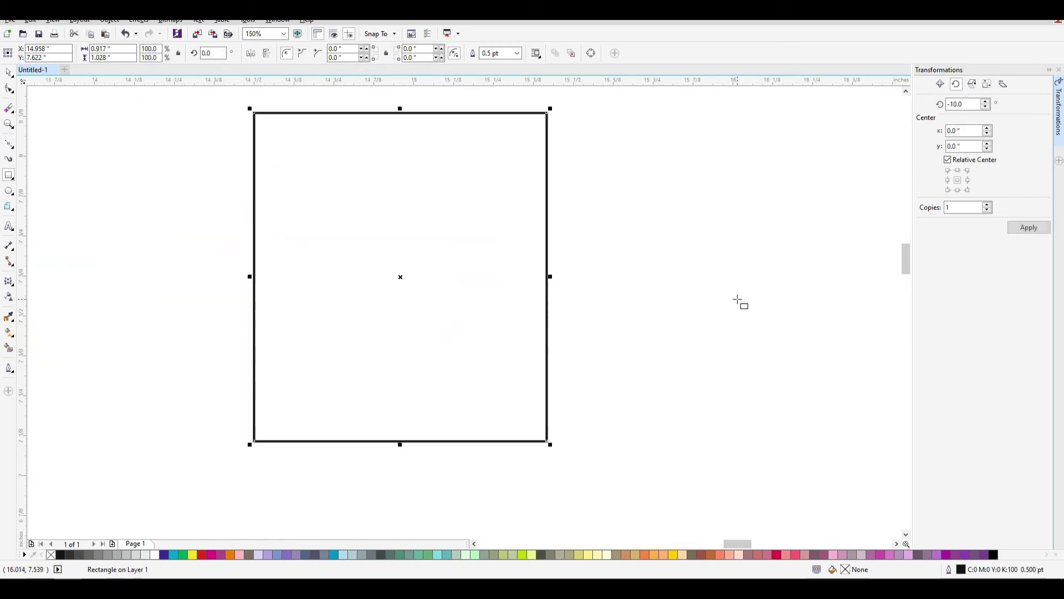
left_click_drag(499, 53, 304, 62)
type("1")
key("Return")
double_click(501, 53)
type("1.5")
key("Return")
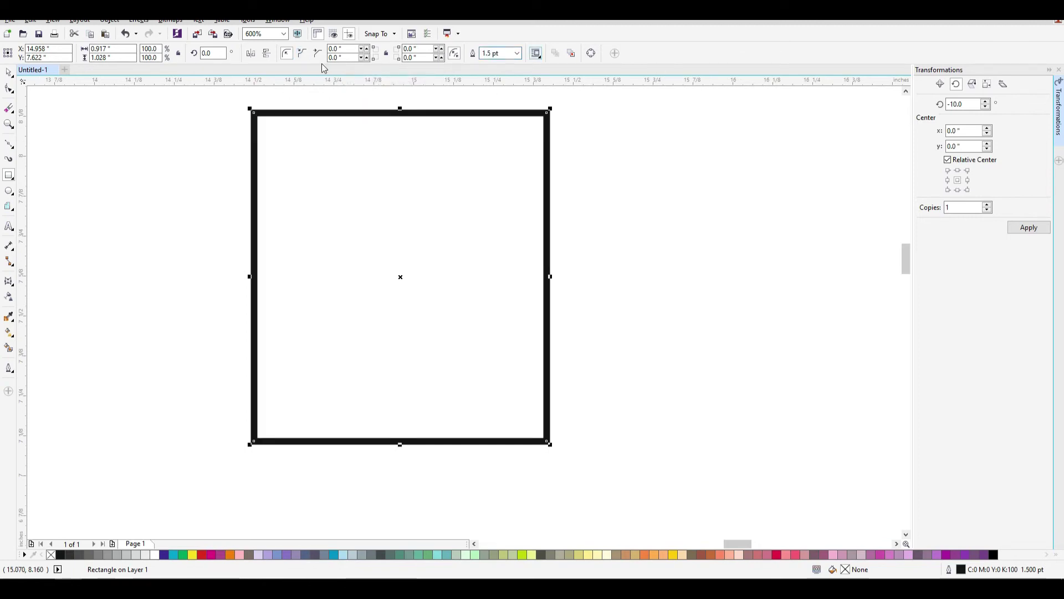
left_click(8, 73)
left_click(582, 173)
left_click_drag(547, 114, 591, 157)
key("ctrl+z")
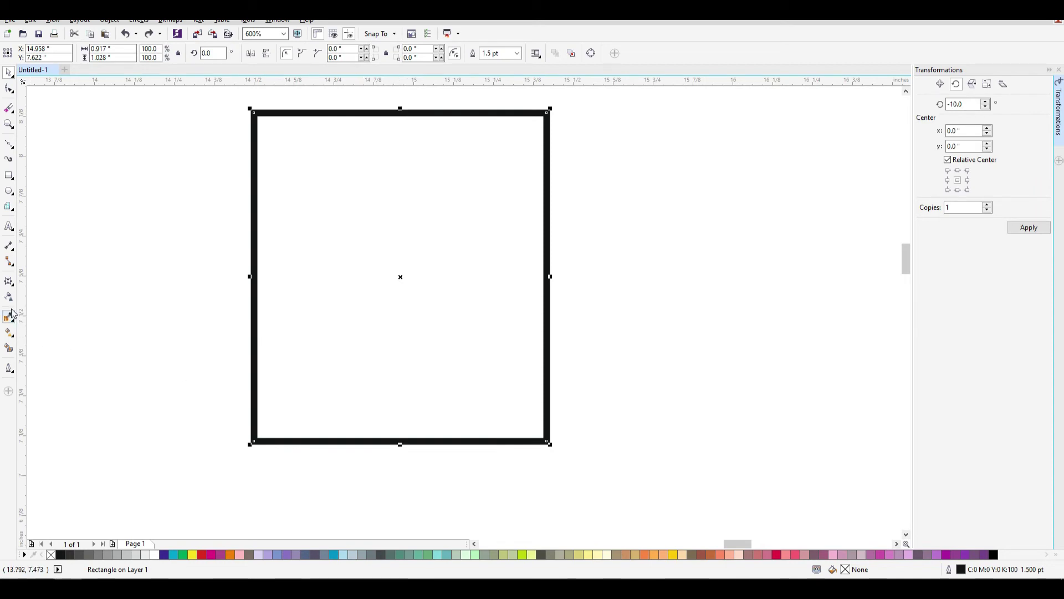
Apply a single-arc envelope to the rectangle, bowing both its top and bottom edges upward into a page shape
left_click(9, 281)
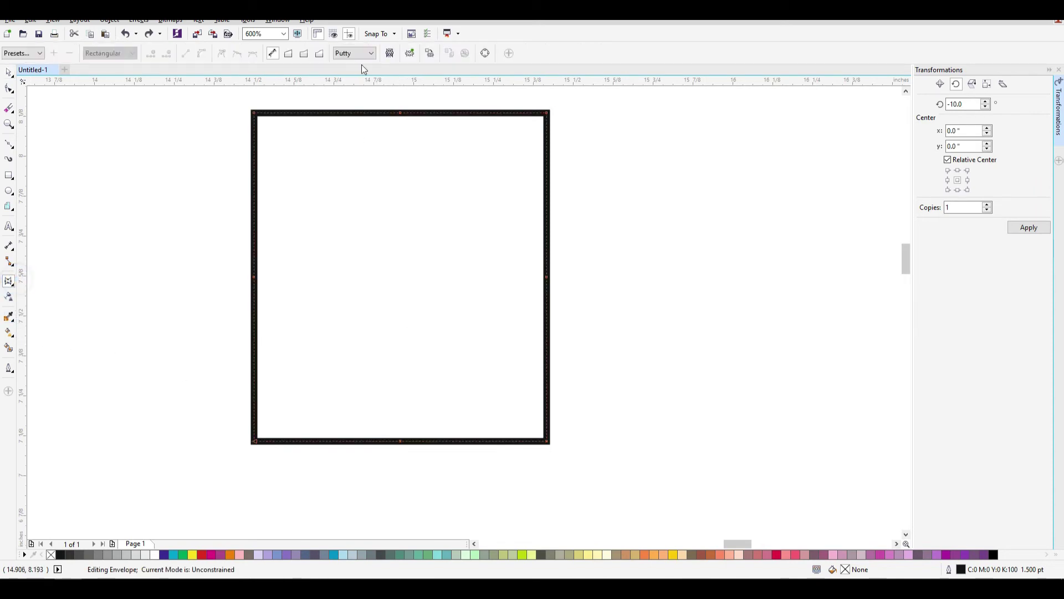
left_click(306, 55)
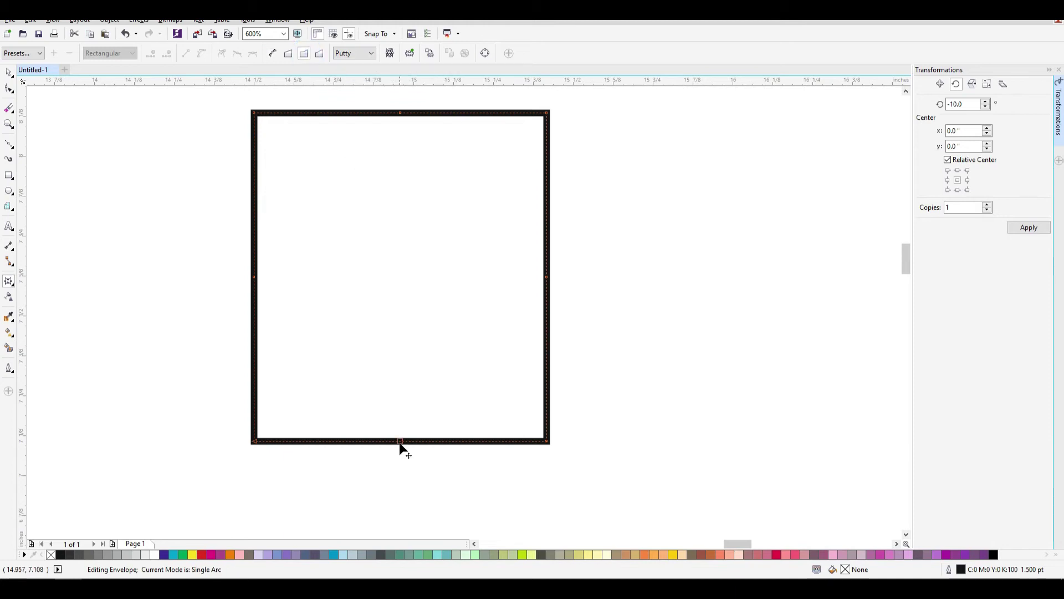
left_click_drag(401, 442, 404, 417)
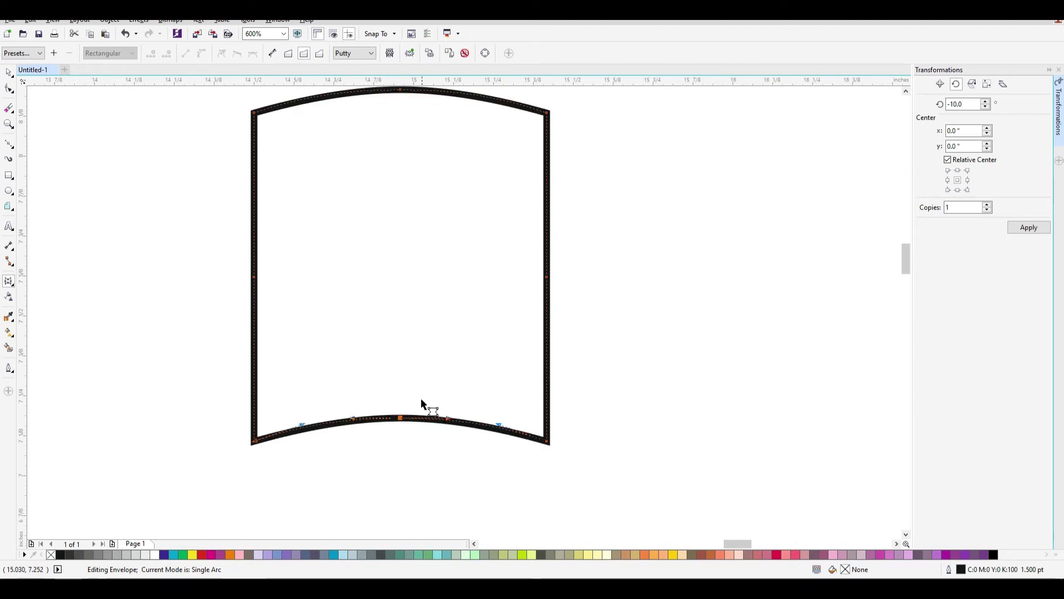
left_click_drag(403, 420, 400, 409)
left_click(8, 72)
left_click(668, 185)
scroll(589, 290, "down", 1)
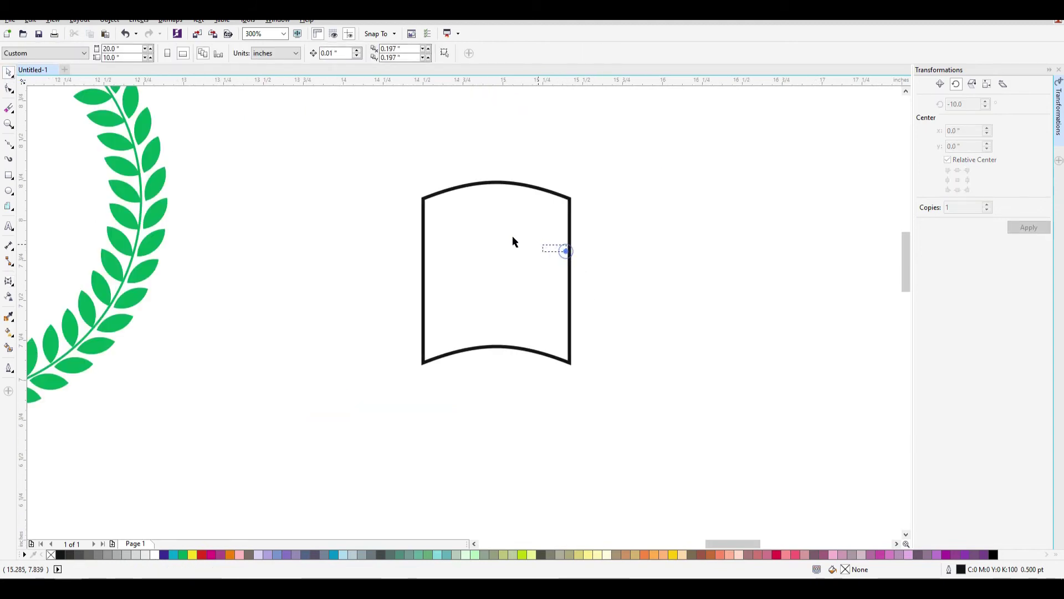
Duplicate the page shape scaled to about 109.4% from its upper-left corner, and convert the copy's outline to an object
left_click(571, 260)
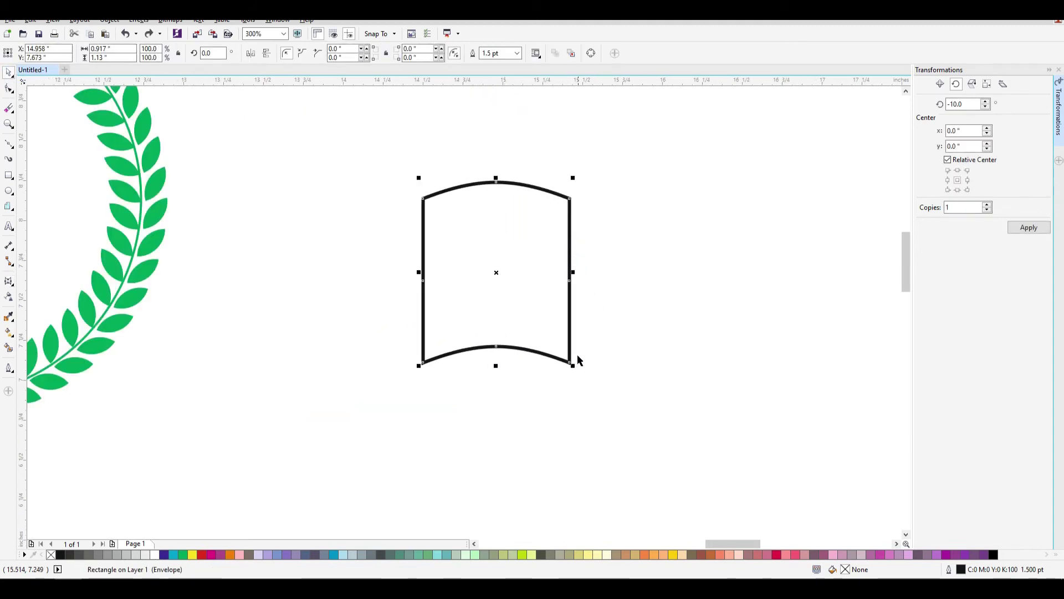
left_click_drag(575, 364, 573, 366)
left_click_drag(599, 388, 597, 383)
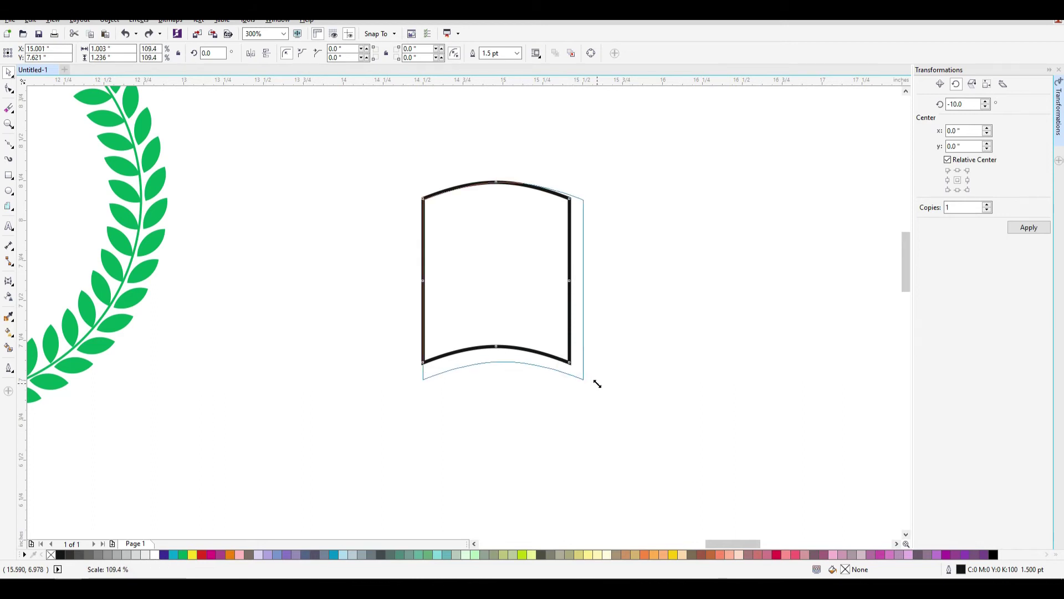
left_click(676, 297)
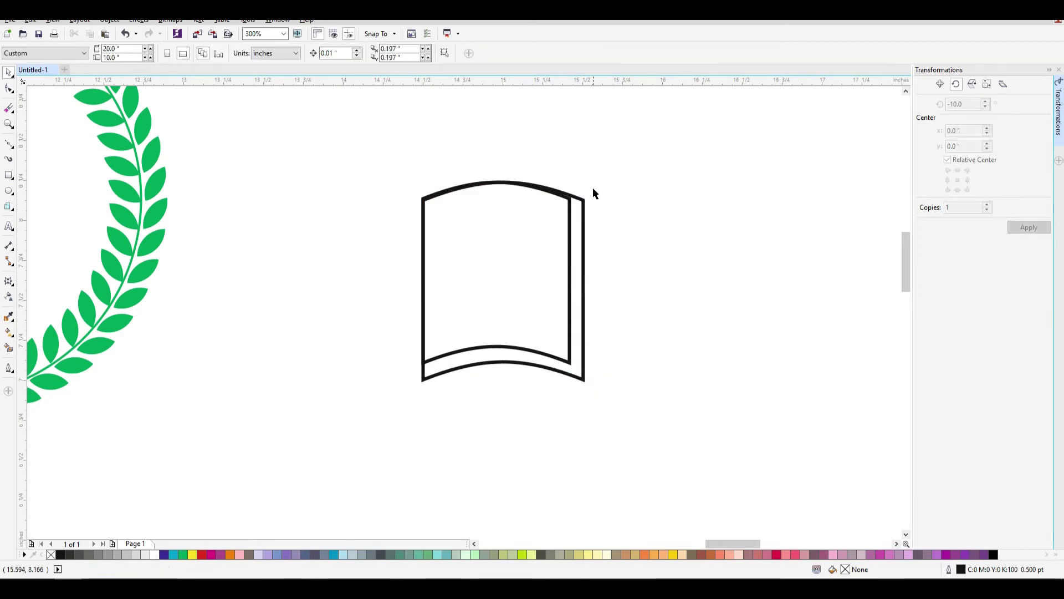
scroll(593, 188, "up", 1)
left_click_drag(576, 211, 630, 261)
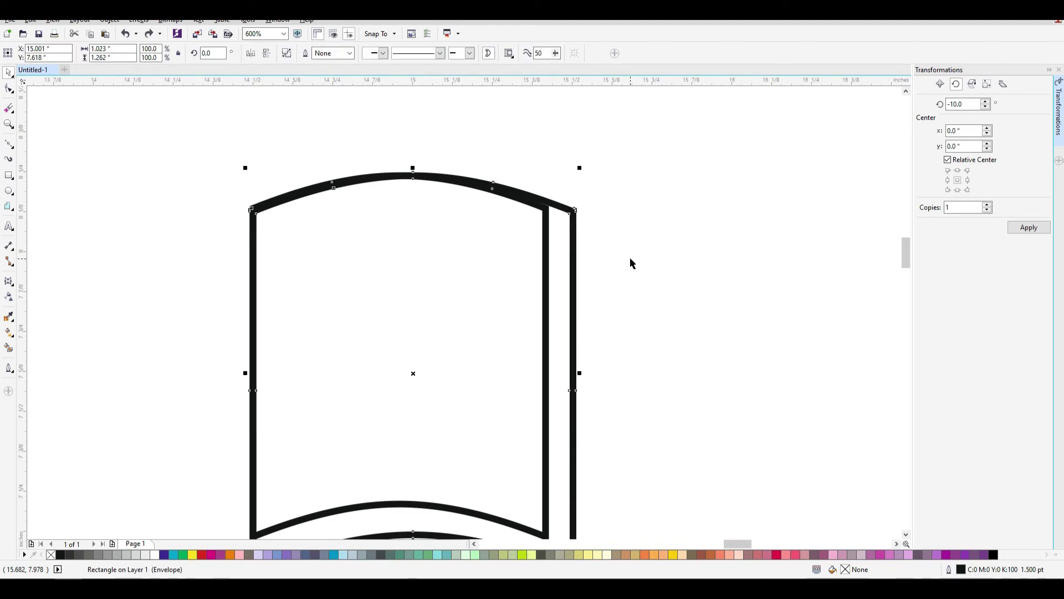
left_click(668, 236)
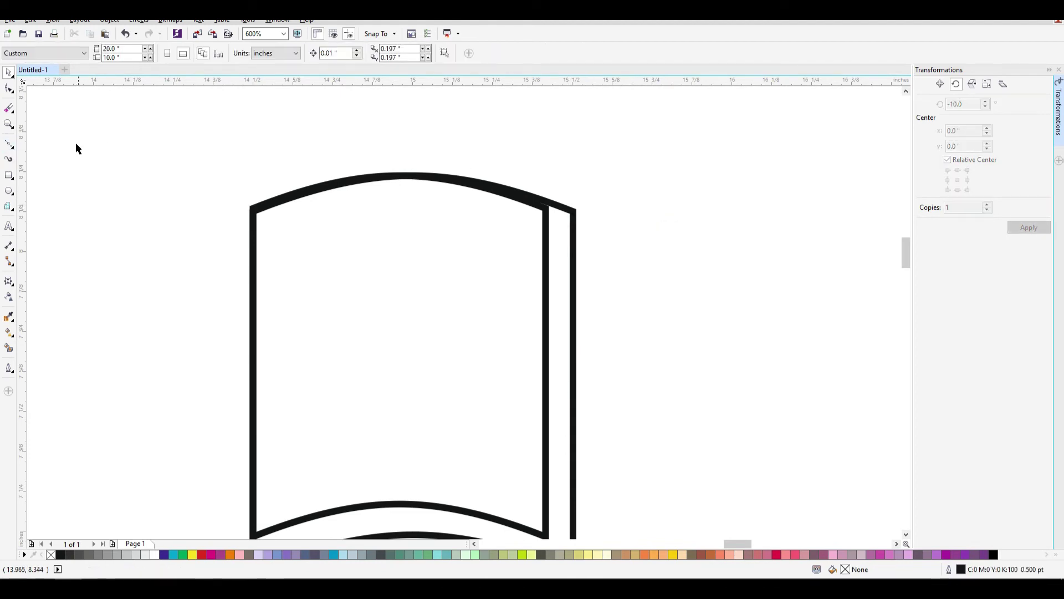
Draw a rectangle about 1.266 by 0.248 inches covering the arched top edges of both pages
left_click(9, 175)
left_click_drag(192, 141, 597, 221)
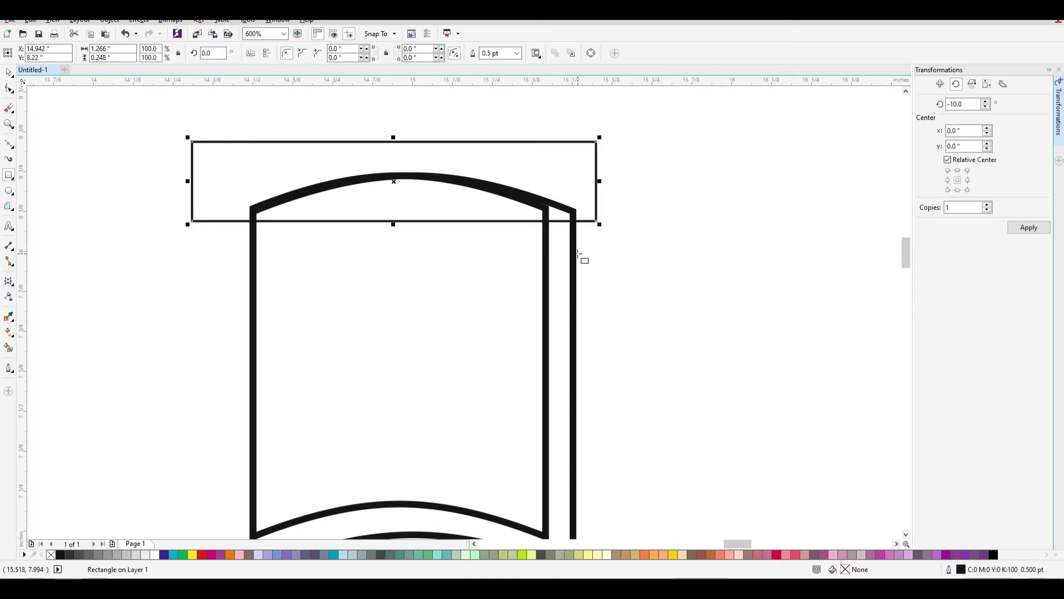
key("space")
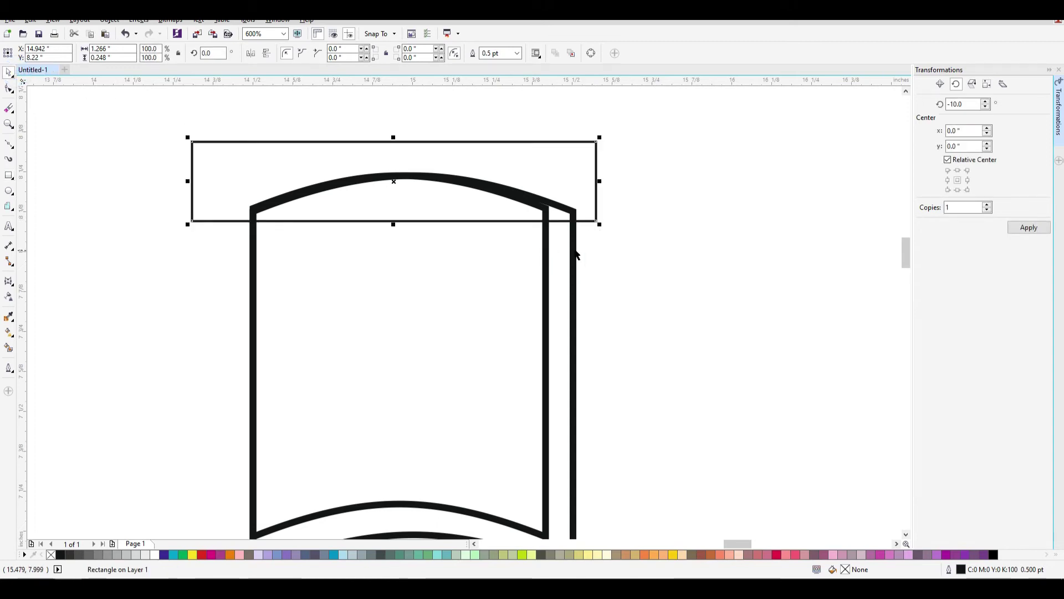
Trim the arched top off the larger page outline by subtracting the covering rectangle with Back minus front
left_click(577, 245, "shift")
mouse_move(577, 245)
left_mouse_down()
mouse_move(653, 304)
mouse_move(577, 244)
left_mouse_up()
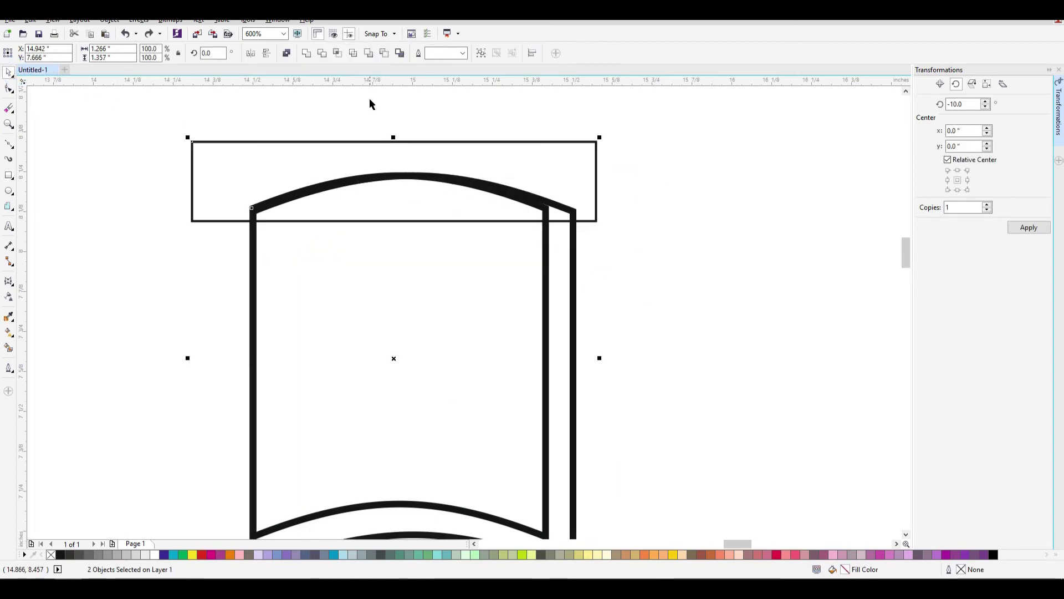
left_click(368, 53)
key("ctrl+z")
left_click(386, 53)
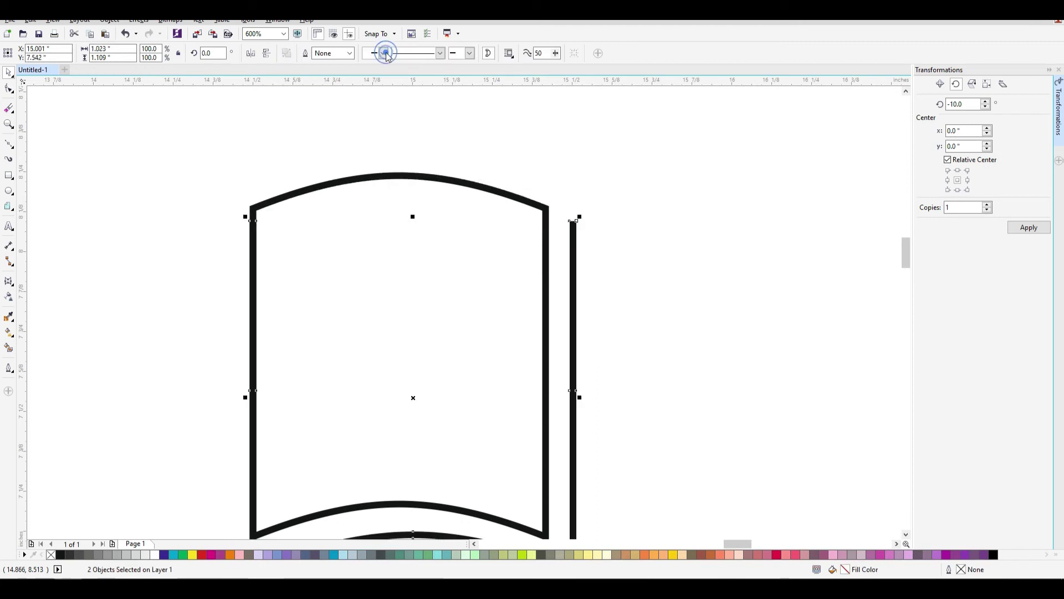
key("ctrl+z")
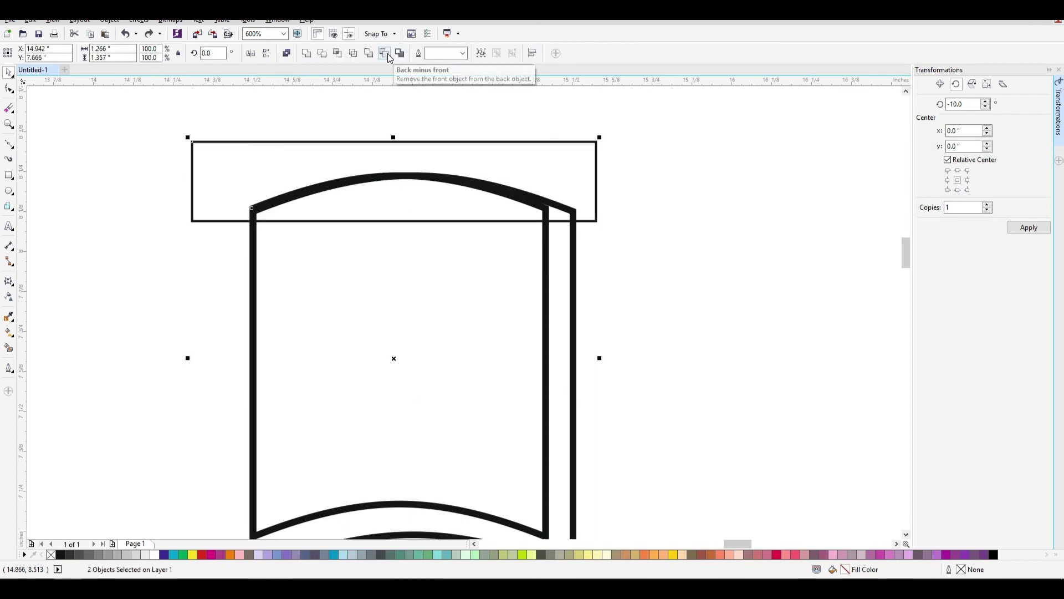
left_click(388, 53)
left_click(659, 276)
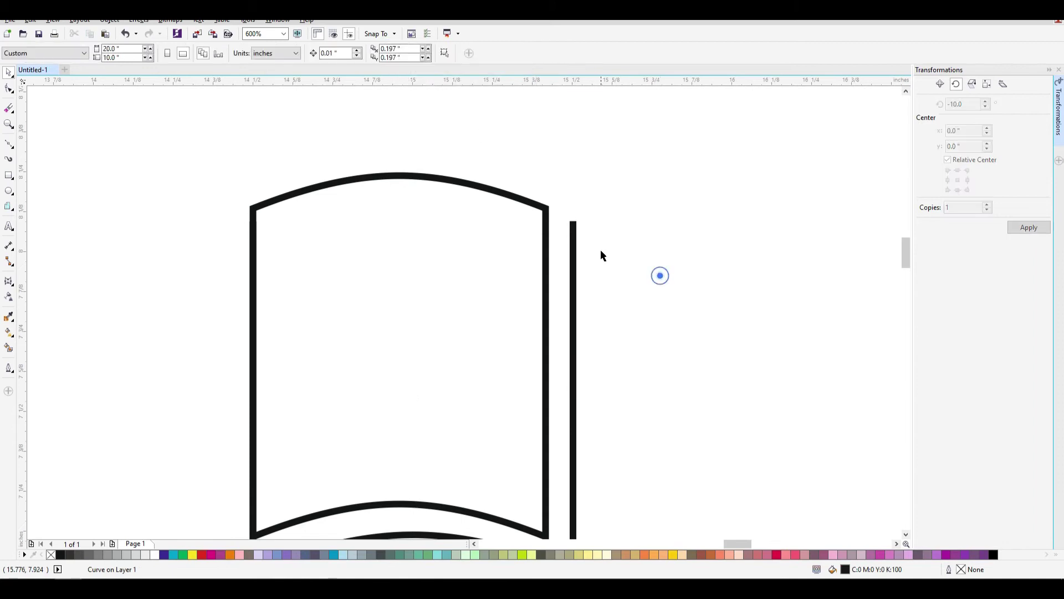
Duplicate the trimmed page outline at a slightly larger scale from its upper-left corner to form a third page edge
left_click(574, 239)
scroll(632, 322, "down", 2)
scroll(604, 443, "up", 2)
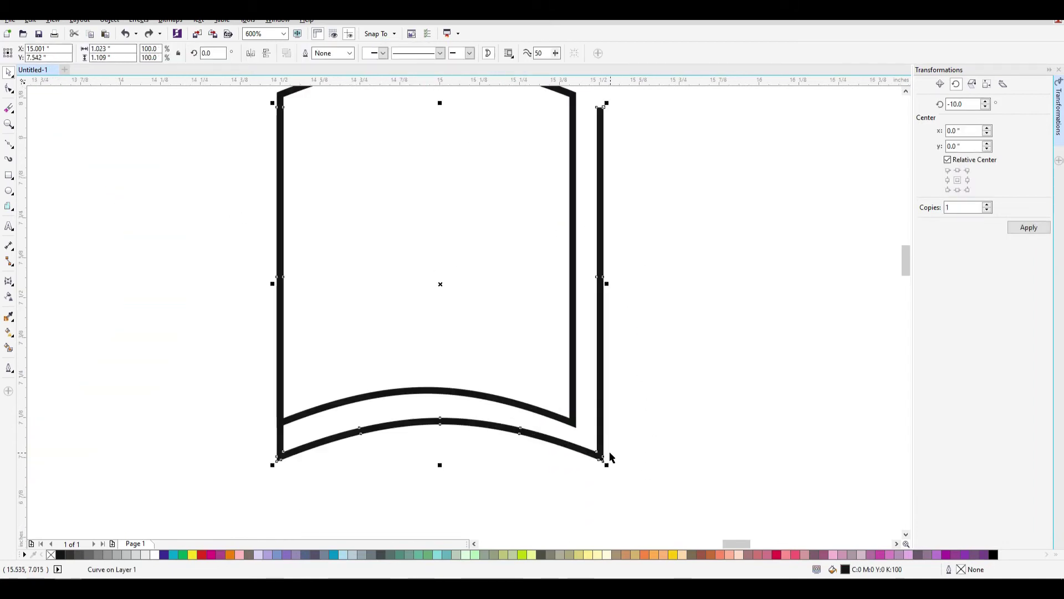
left_click_drag(607, 464, 650, 493)
left_click(705, 268)
scroll(670, 207, "down", 4)
scroll(670, 207, "up", 4)
scroll(763, 484, "down", 4)
scroll(734, 425, "up", 4)
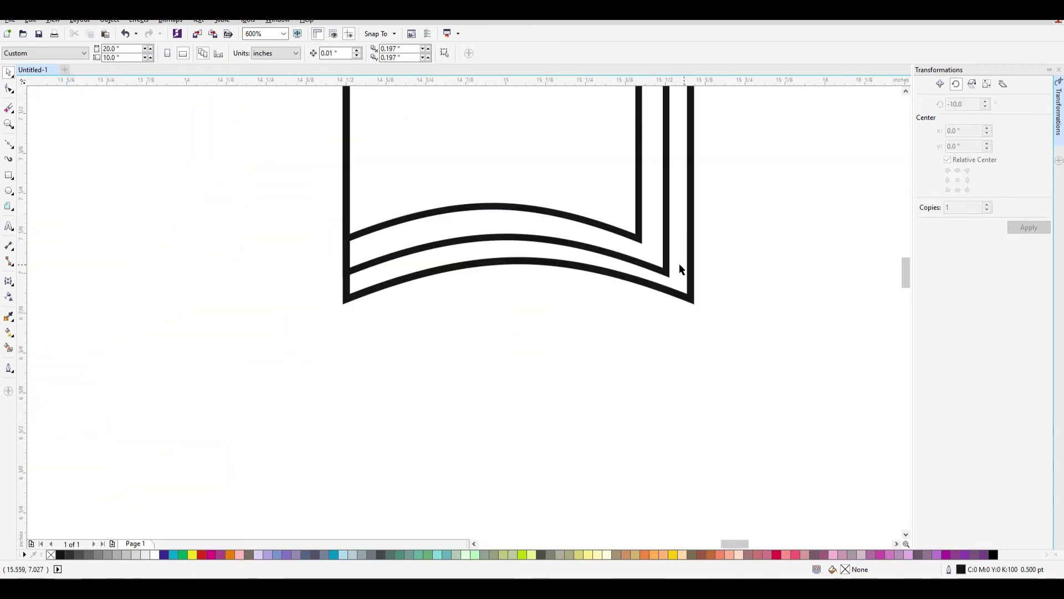
scroll(673, 216, "down", 4)
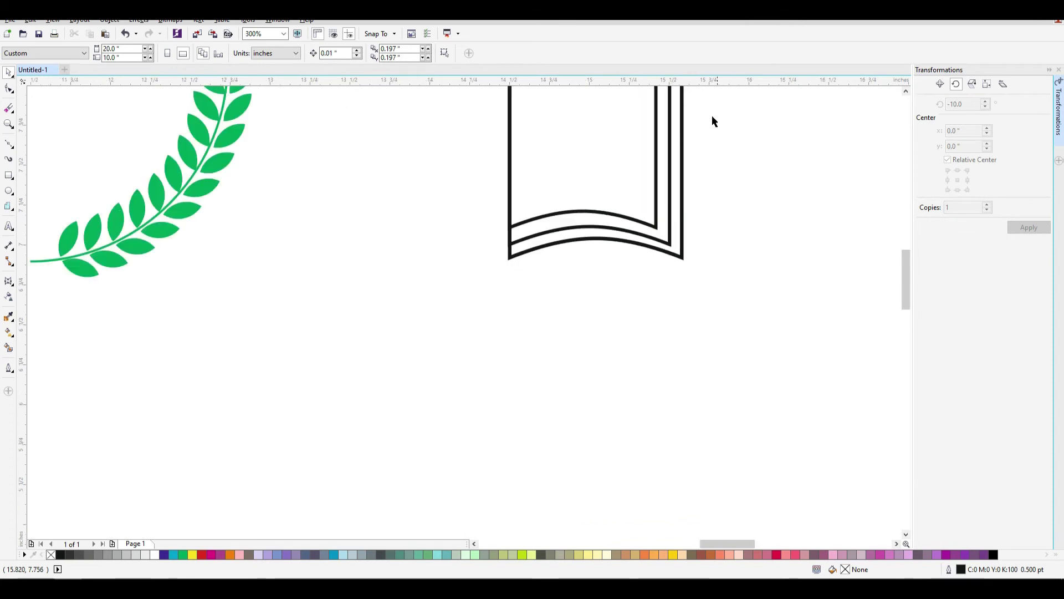
Extend the right edge of the middle page outline upward by raising the two nodes at its top end
scroll(705, 215, "up", 4)
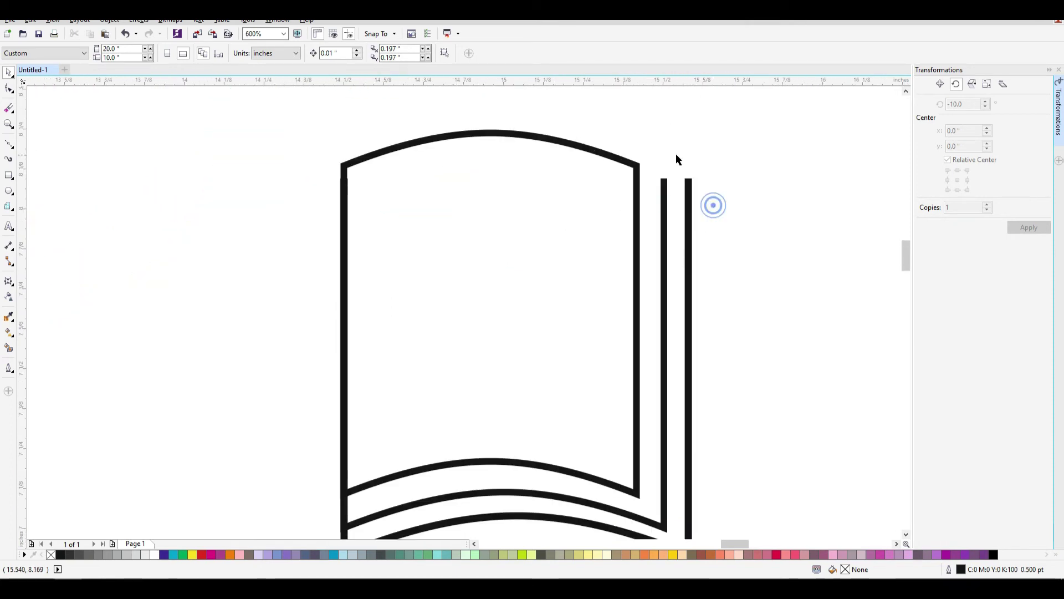
left_click(664, 183)
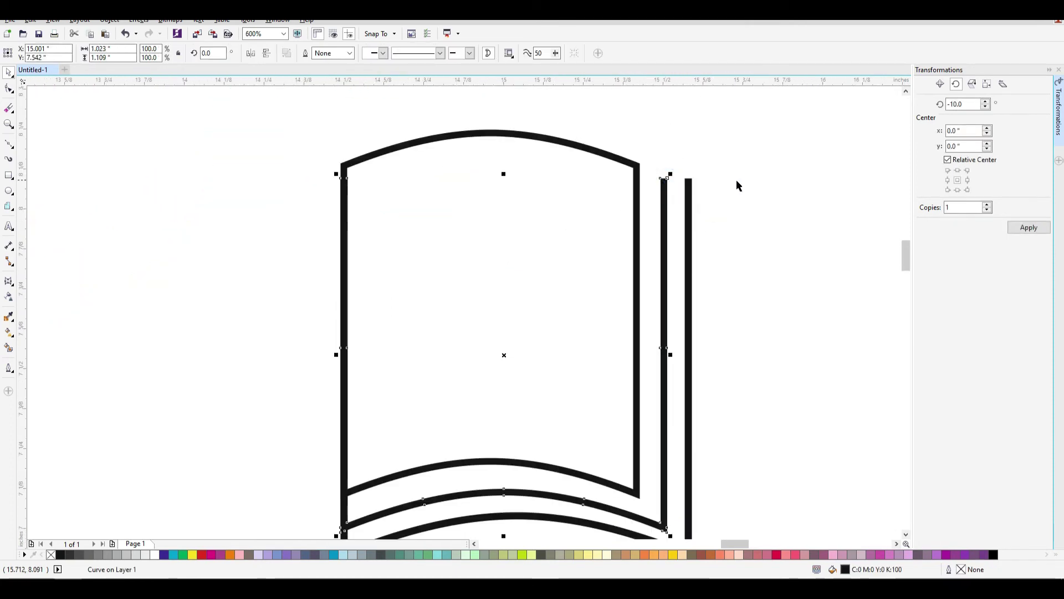
scroll(736, 185, "up", 4)
left_click(583, 201)
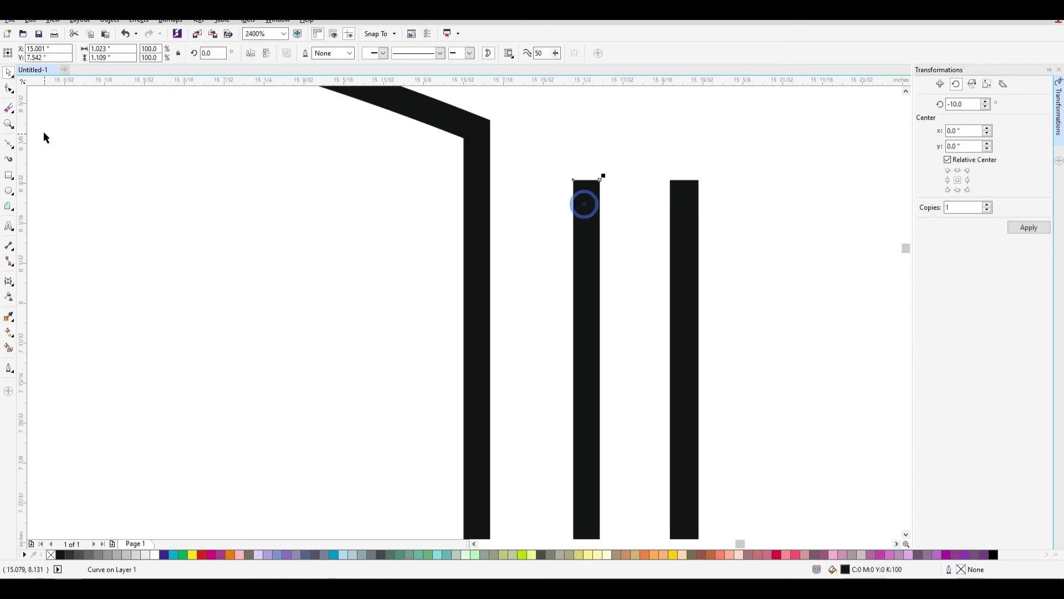
left_click(10, 90)
left_click_drag(536, 133, 631, 217)
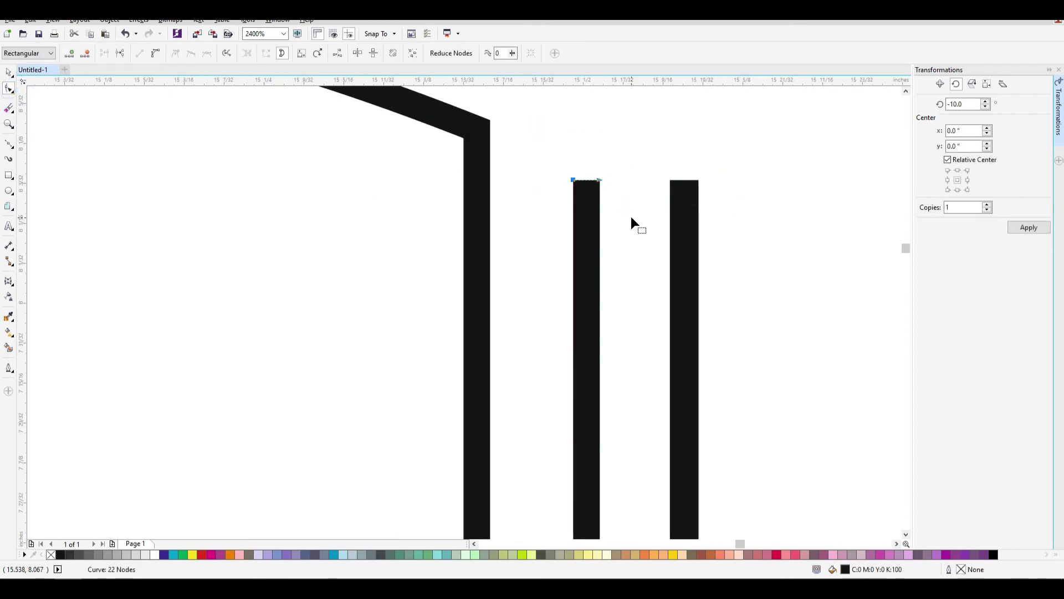
key("Up")
key("Down")
key("Down")
key("Down")
key("Up")
key("Up")
key("Up")
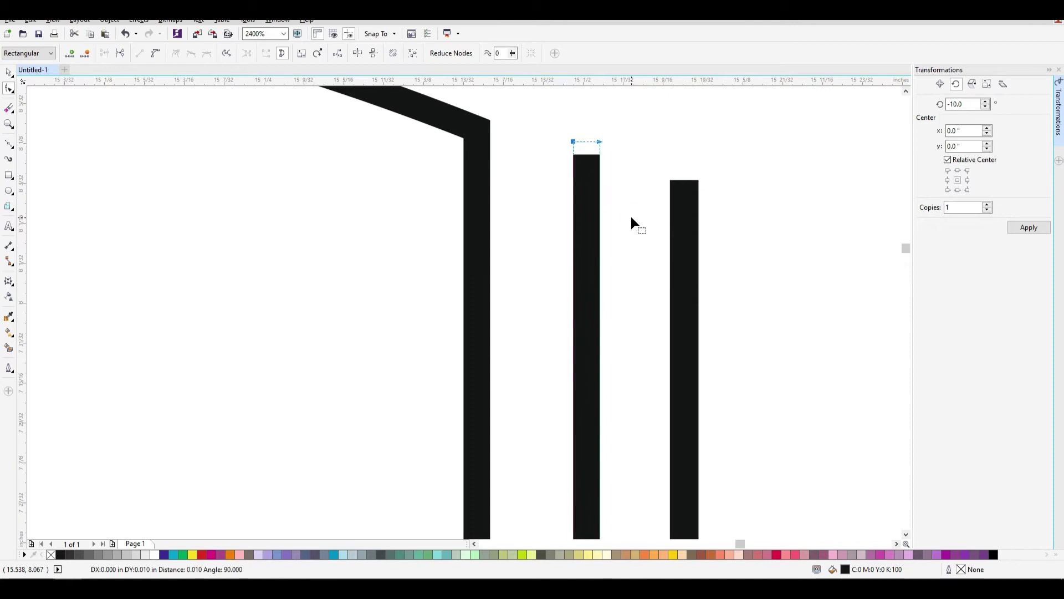
Slant the top end of the middle page outline's right edge by lowering its outer node
left_click_drag(593, 112, 616, 148)
key("Down")
key("Down")
key("Up")
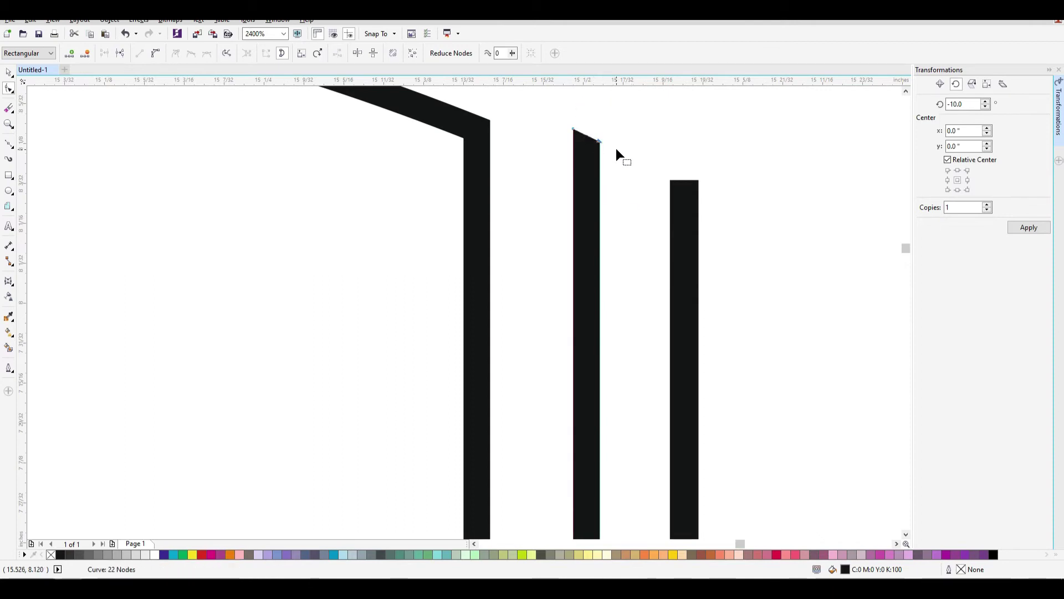
Slant the top end of the outermost page outline's right edge by raising its inner node
left_click(688, 189)
left_click_drag(653, 159, 673, 192)
key("Up")
key("Up")
key("Down")
key("Down")
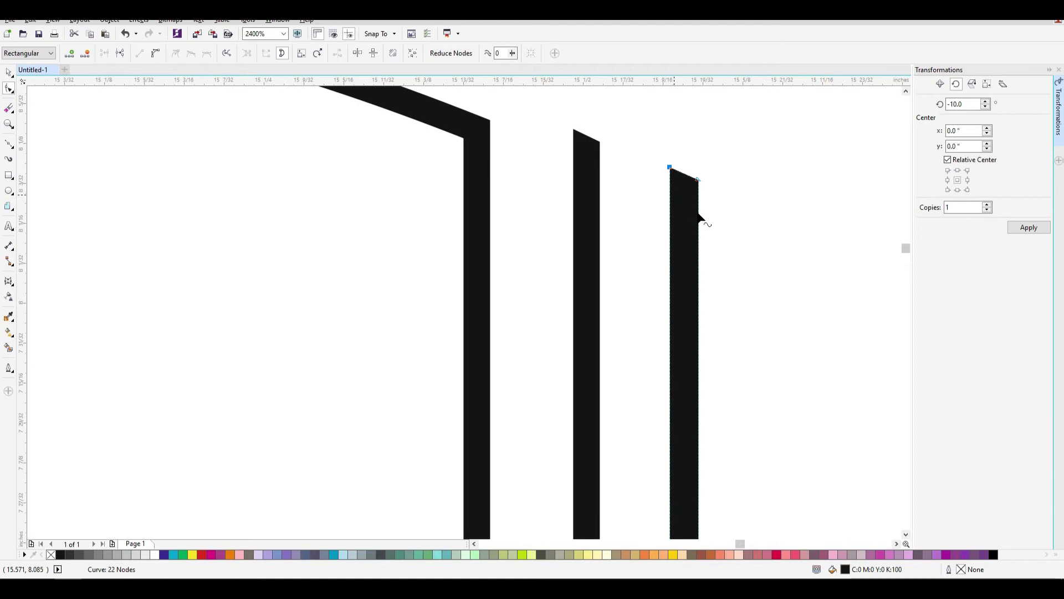
left_click(742, 209)
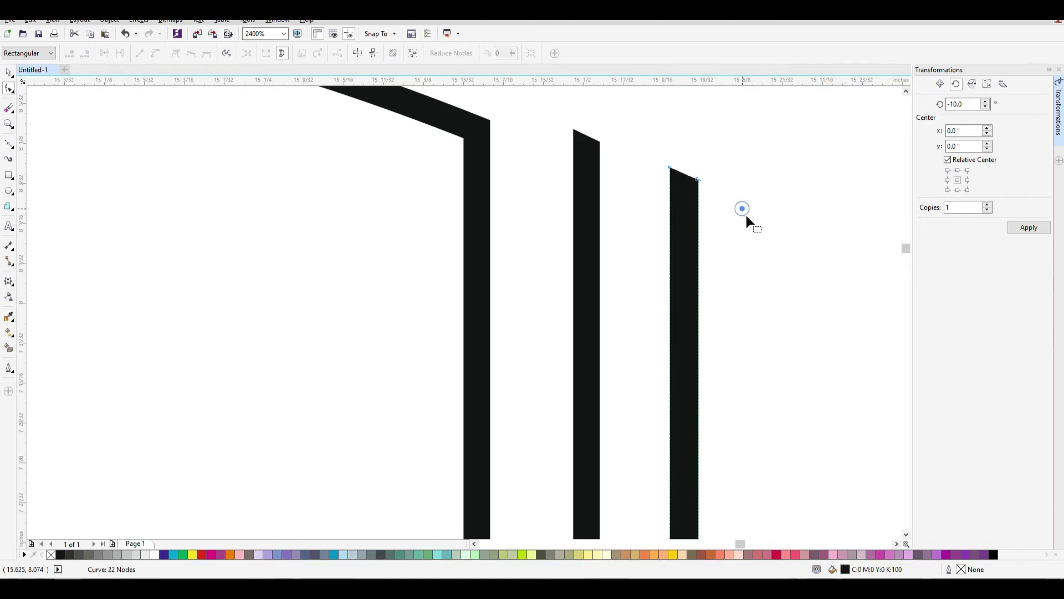
left_click(9, 72)
left_click(689, 184)
scroll(694, 351, "down", 5)
left_click_drag(738, 451, 490, 164)
left_click(742, 391)
left_click(688, 395)
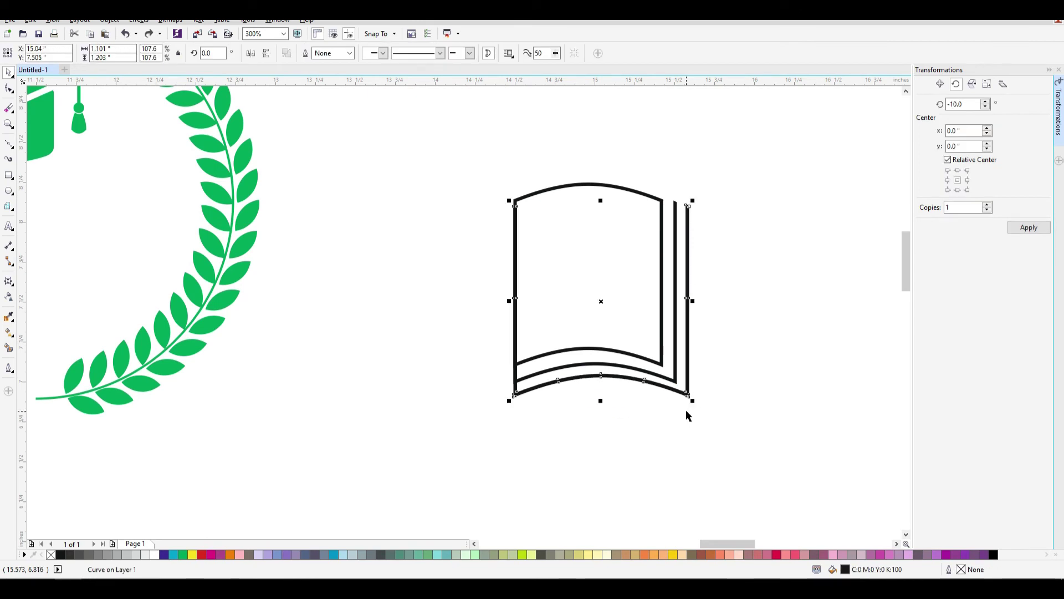
Delete the extra nodes along the bottom arc of the middle page outline
scroll(687, 416, "up", 2)
left_click(389, 331)
left_click(12, 92)
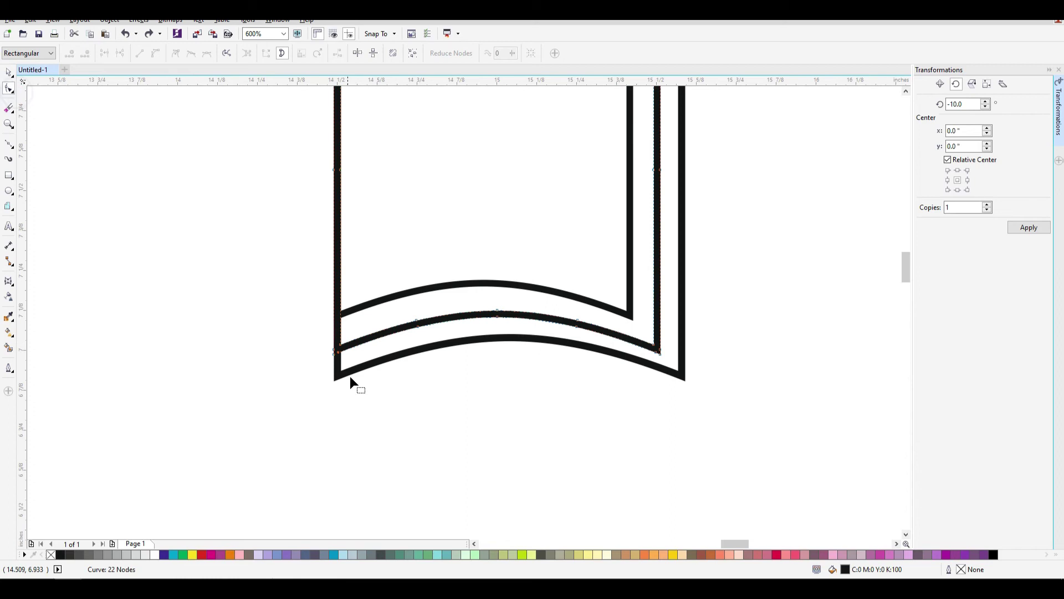
left_click_drag(608, 435, 381, 290)
key("Delete")
Thicken the middle page outline's bottom arc by raising the inner nodes at its left and right corners
mouse_move(342, 346)
left_mouse_down()
mouse_move(341, 336)
mouse_move(338, 349)
left_mouse_up()
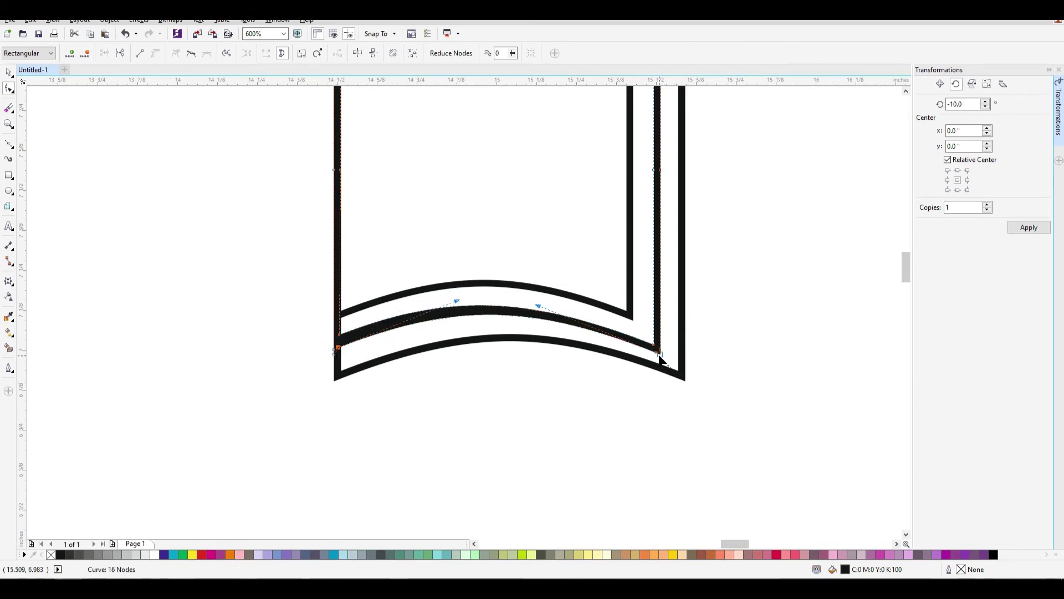
left_click_drag(339, 350, 339, 346)
left_click_drag(656, 348, 654, 341)
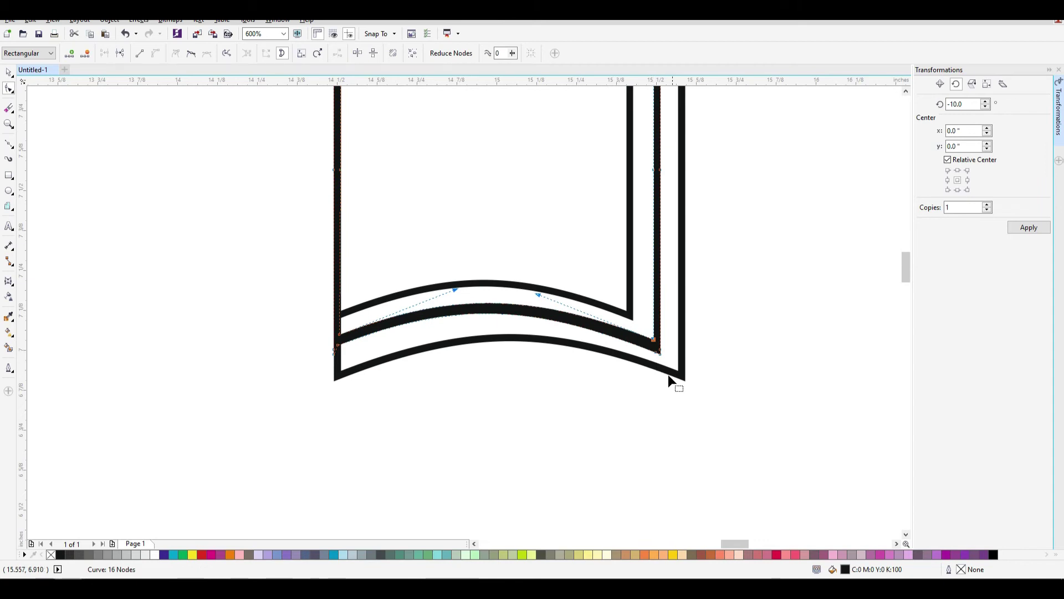
left_click(338, 379)
left_click_drag(340, 379, 342, 368)
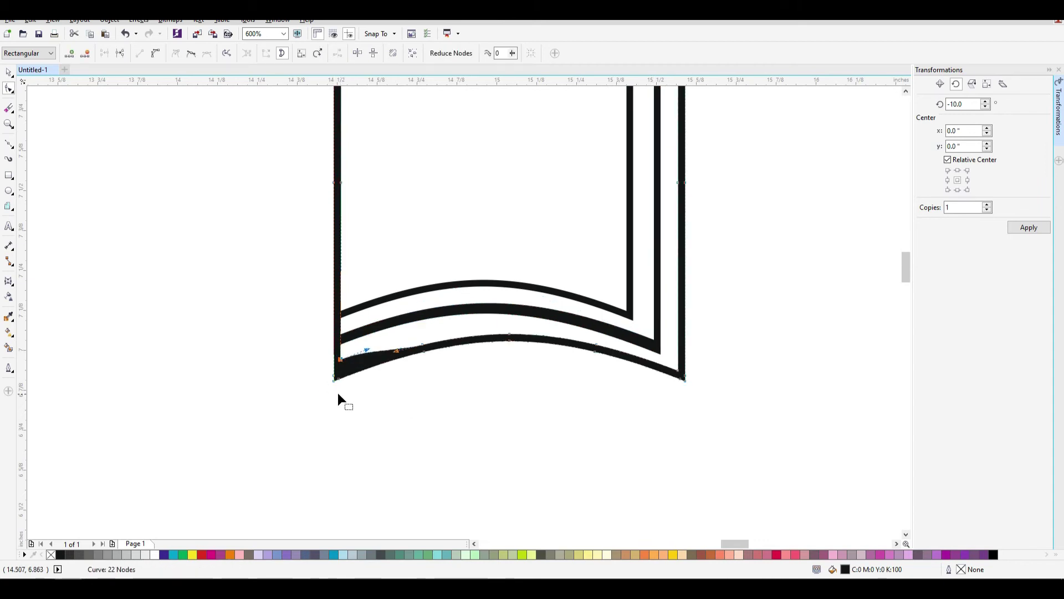
key("ctrl+z")
Delete the extra nodes along the outermost page outline's bottom arc and at its lower-left corner
left_click_drag(677, 491, 357, 341)
key("Delete")
scroll(413, 378, "up", 2)
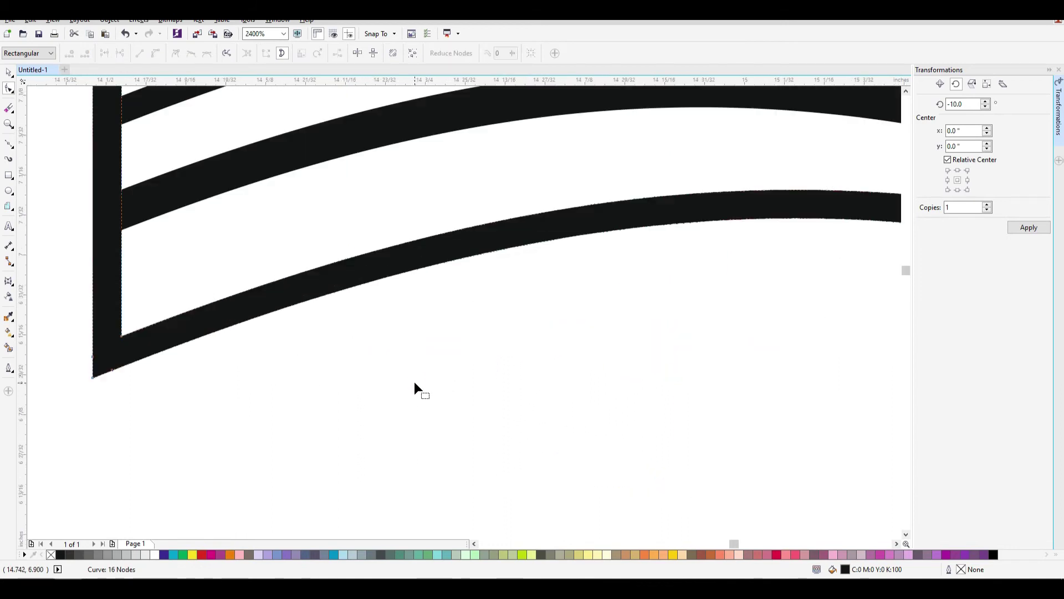
left_click_drag(66, 334, 98, 361)
key("Delete")
mouse_move(146, 394)
left_mouse_down()
mouse_move(108, 362)
mouse_move(147, 394)
left_mouse_up()
key("Delete")
Move the inner and outer nodes of the outermost page outline's lower-left corner upward
left_click(121, 336)
left_click_drag(122, 336, 121, 300)
left_click_drag(93, 378, 93, 345)
scroll(734, 366, "down", 3)
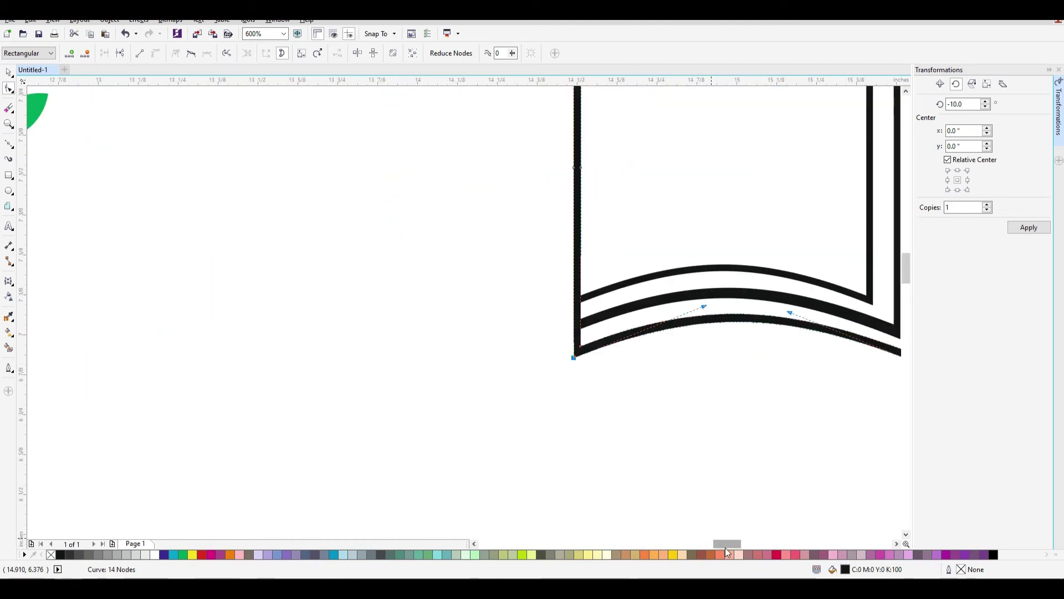
Delete the extra nodes at the outermost page outline's lower-right corner
left_click_drag(725, 545, 739, 543)
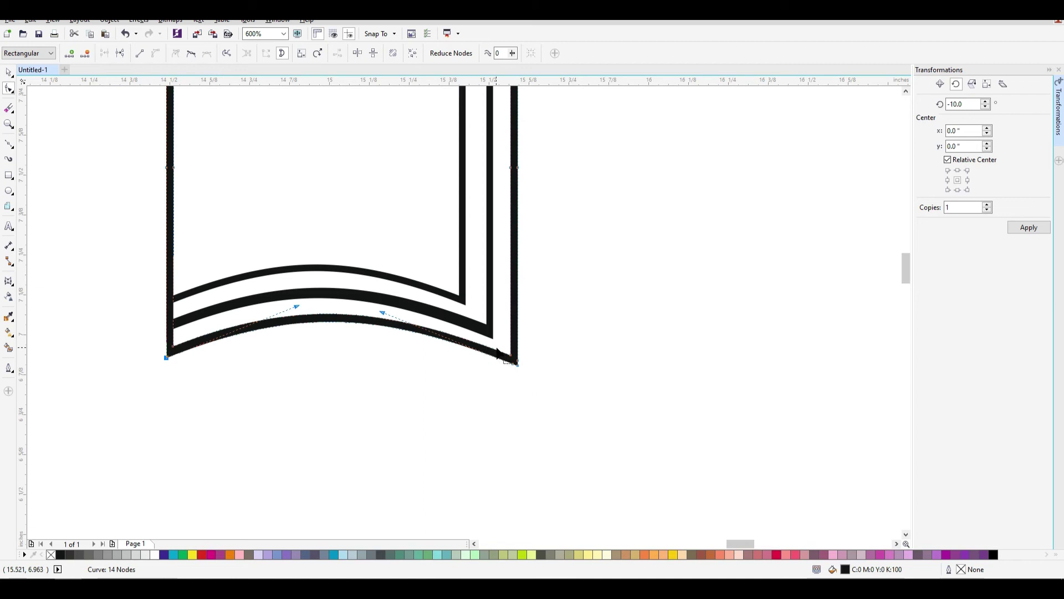
left_click(516, 363)
key("ctrl+z")
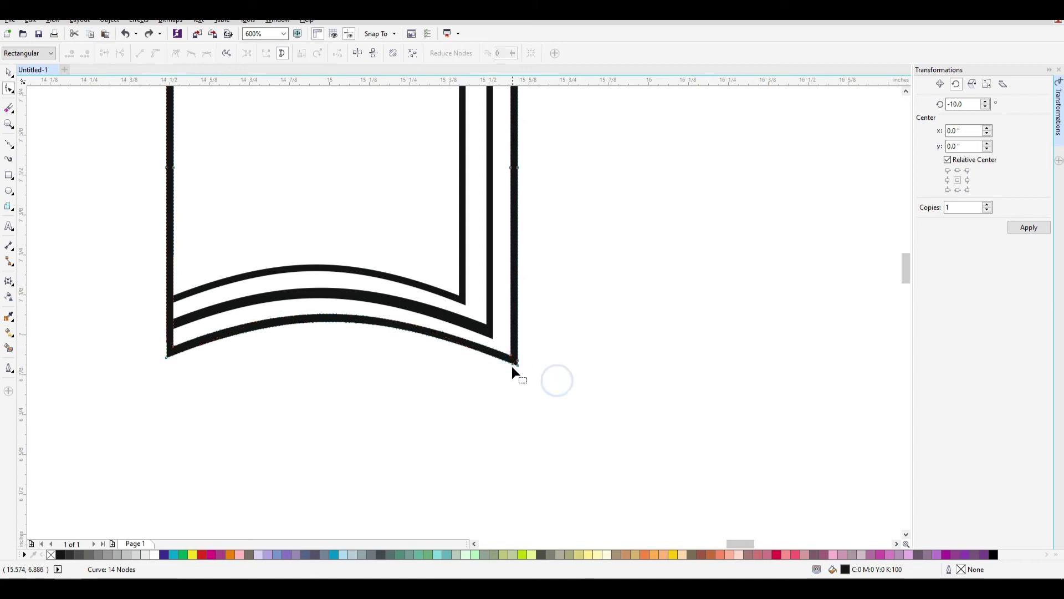
scroll(552, 355, "up", 2)
left_click_drag(554, 357, 485, 345)
key("Delete")
scroll(548, 376, "down", 2)
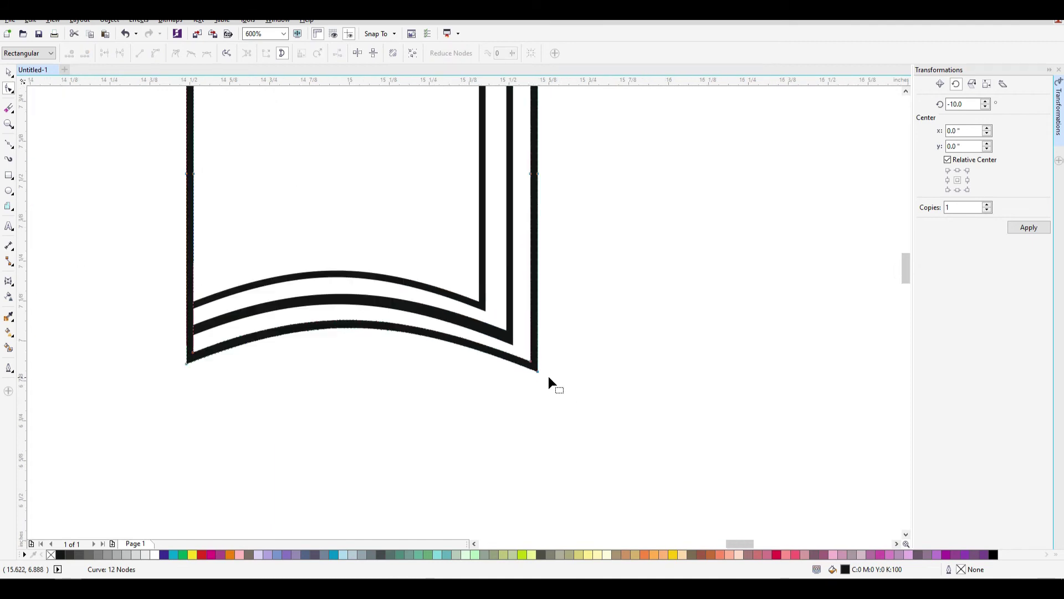
Thicken the outermost page outline's bottom arc by lowering its outer right corner node and reshaping the arc
left_click_drag(537, 371, 536, 380)
left_click(398, 330)
left_click_drag(407, 317, 397, 315)
left_click_drag(318, 304, 305, 295)
left_click(9, 72)
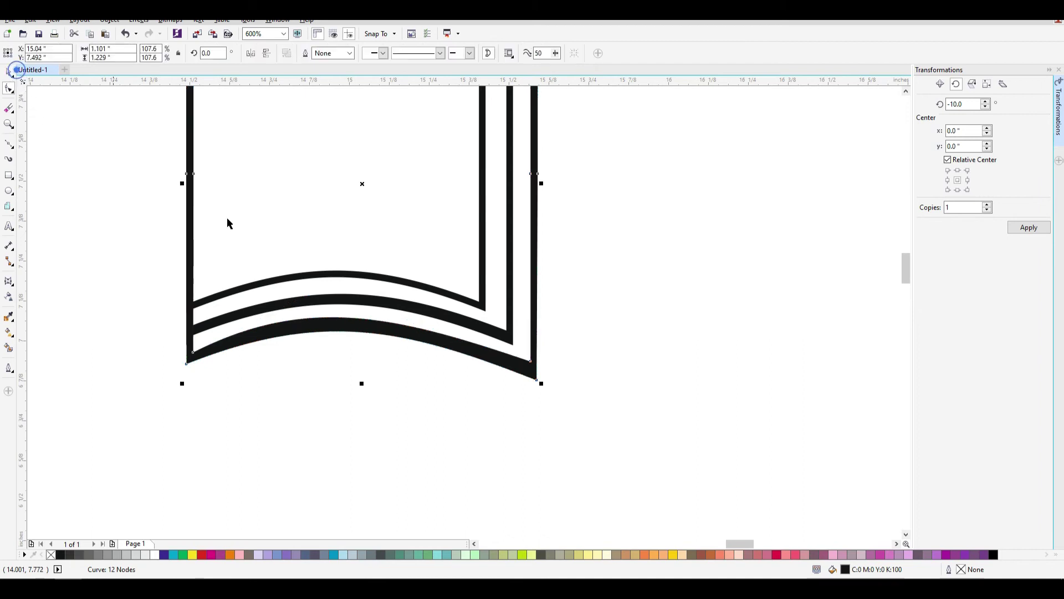
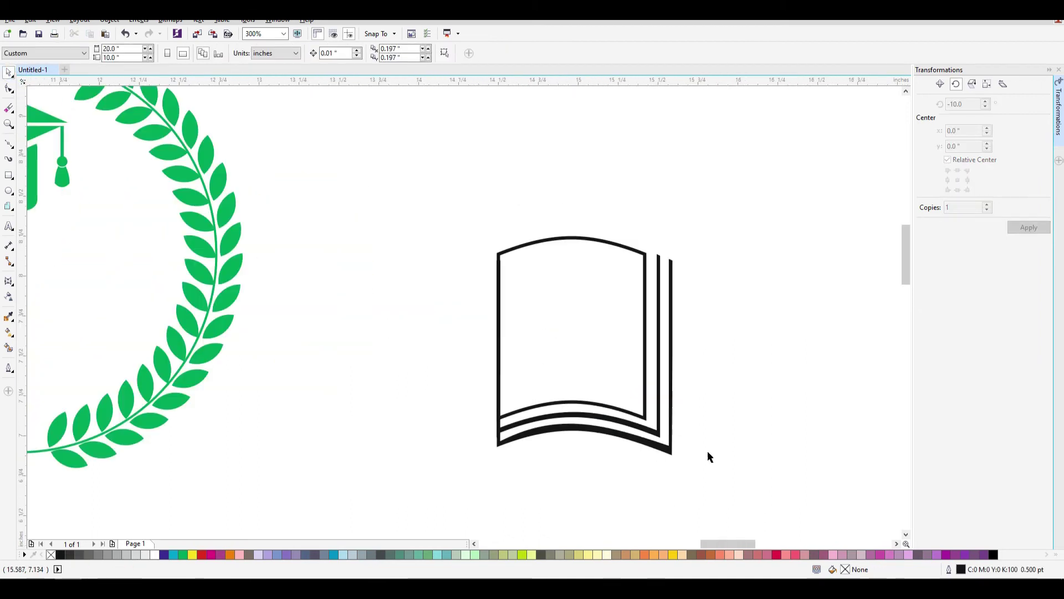
Draw a straight horizontal line about 0.73 in long across the upper part of the innermost book page
left_click_drag(763, 502, 425, 194)
left_click(518, 289)
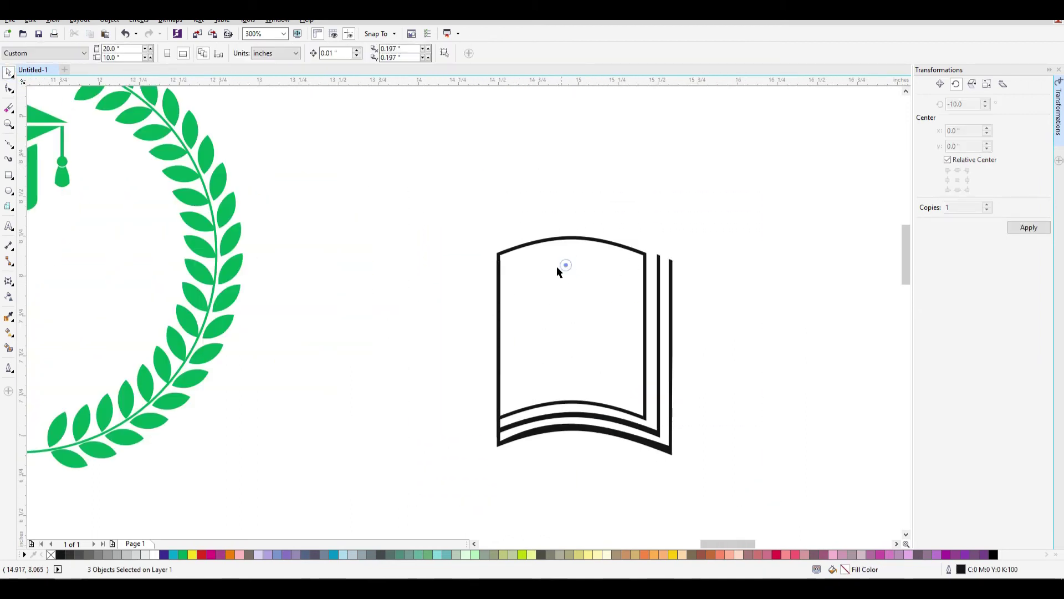
scroll(672, 280, "down", 1)
scroll(663, 317, "up", 1)
scroll(583, 279, "up", 1)
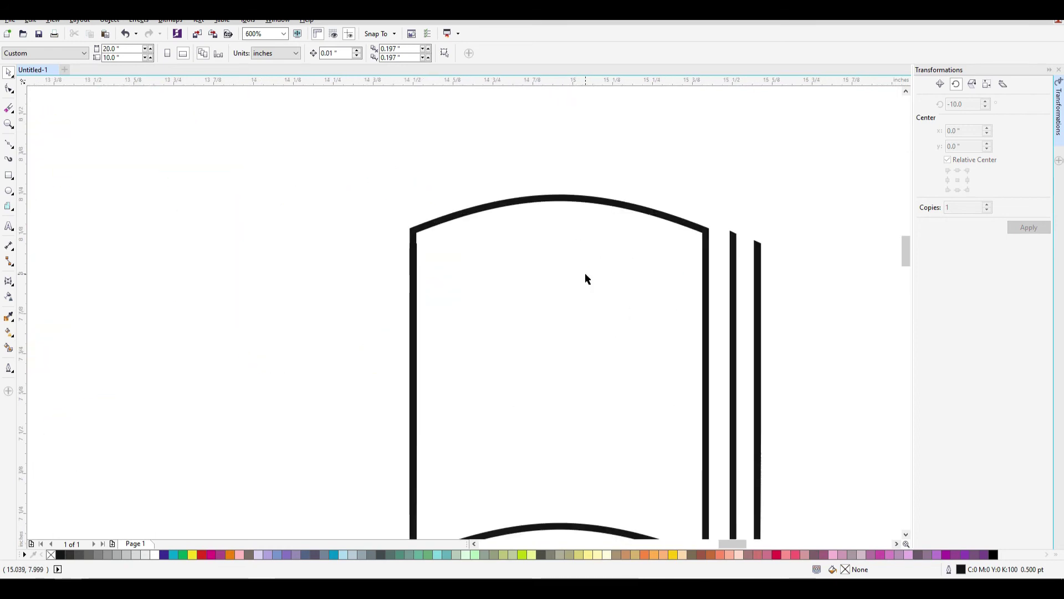
left_click(15, 150)
left_click(65, 155)
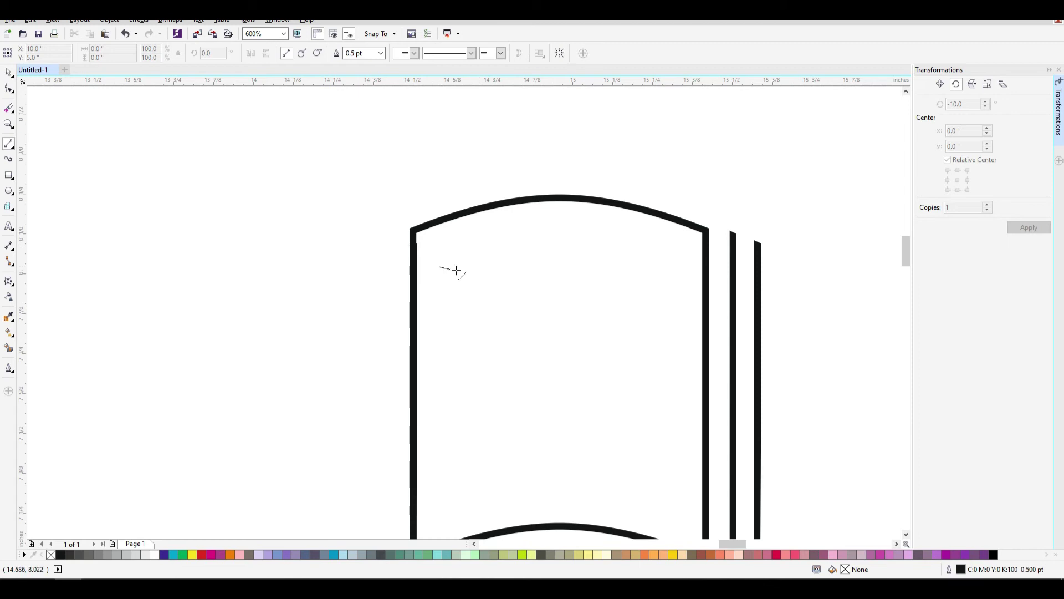
left_click_drag(456, 271, 673, 270)
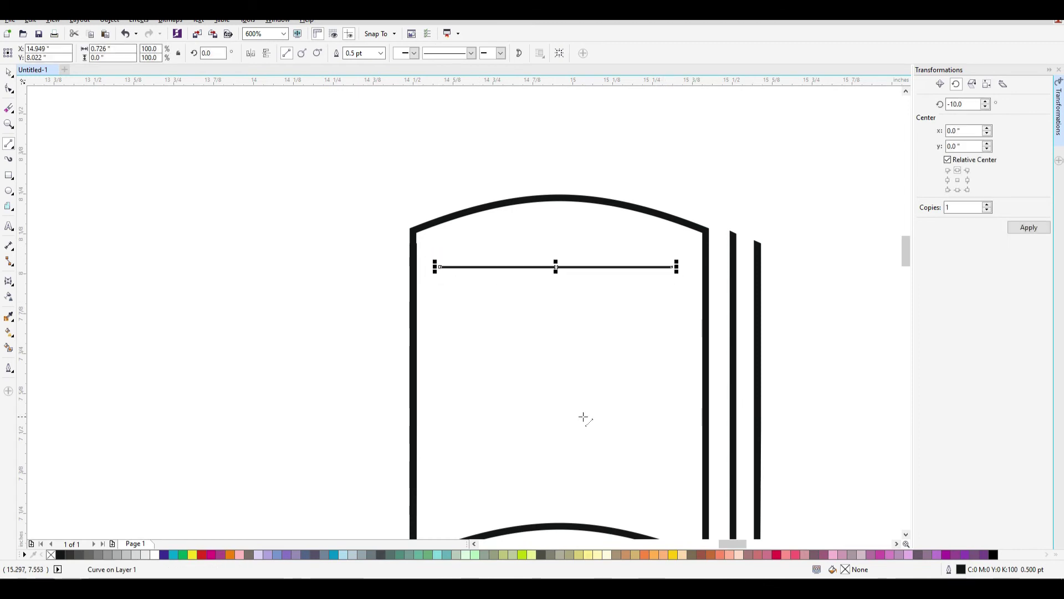
Give the horizontal line a dashed outline style with a width of 1 pt
left_click(9, 73)
left_click(9, 368)
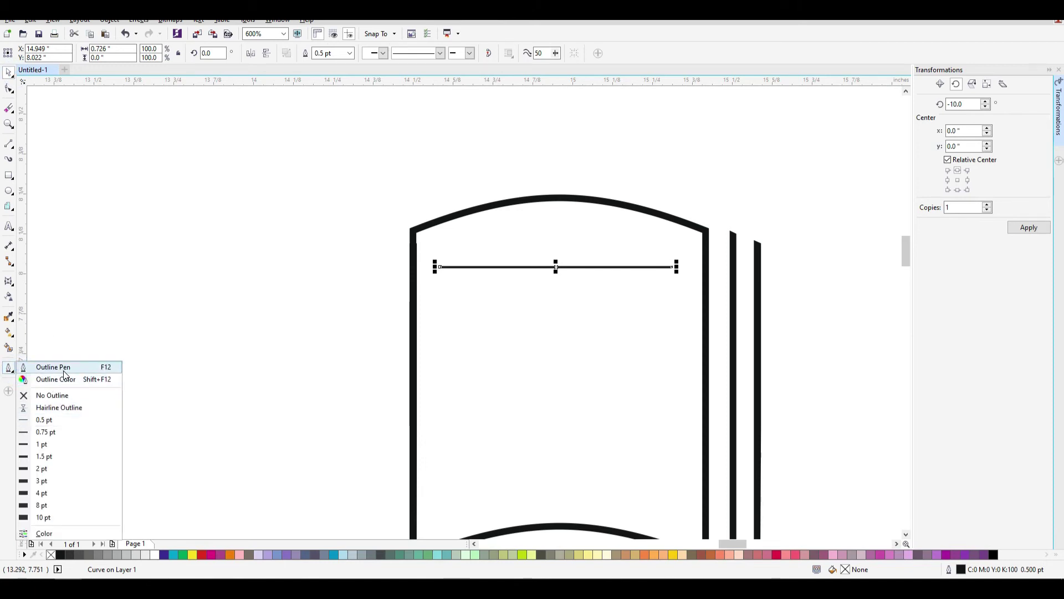
left_click(55, 367)
left_click(509, 259)
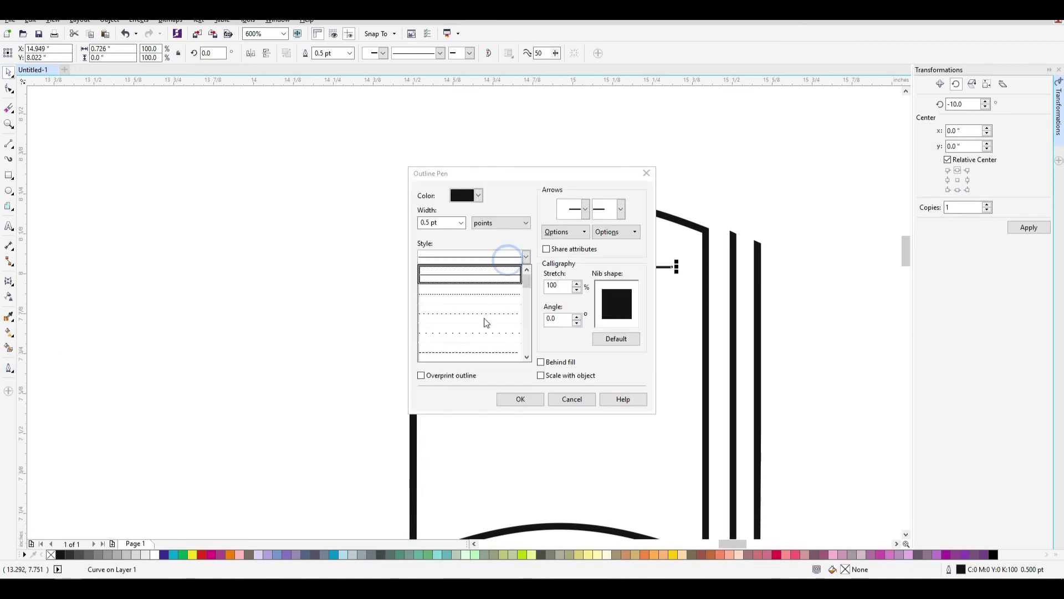
left_click(478, 349)
left_click_drag(440, 222, 209, 214)
type("1")
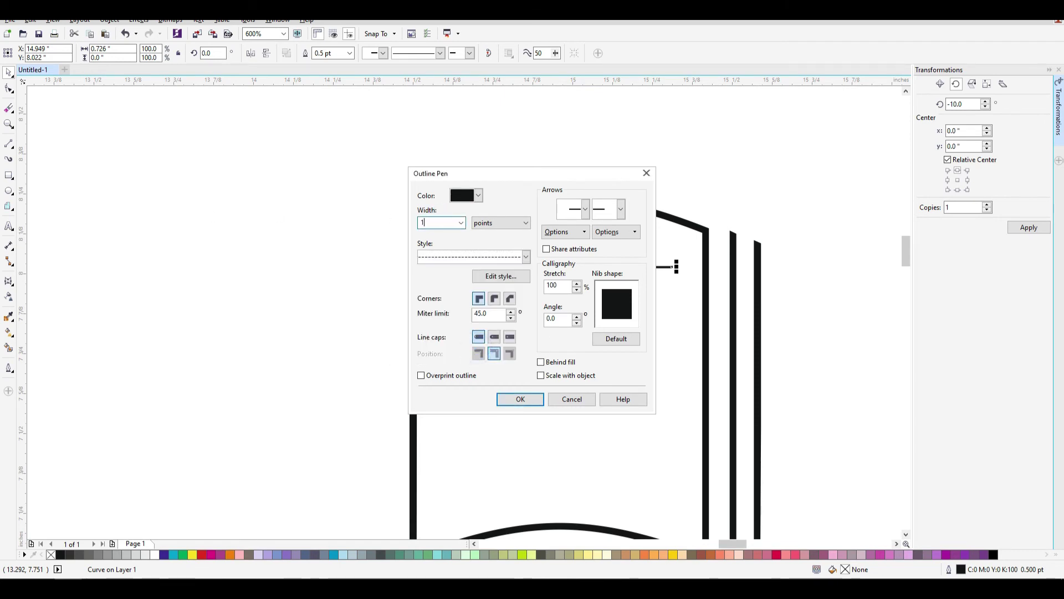
key("Return")
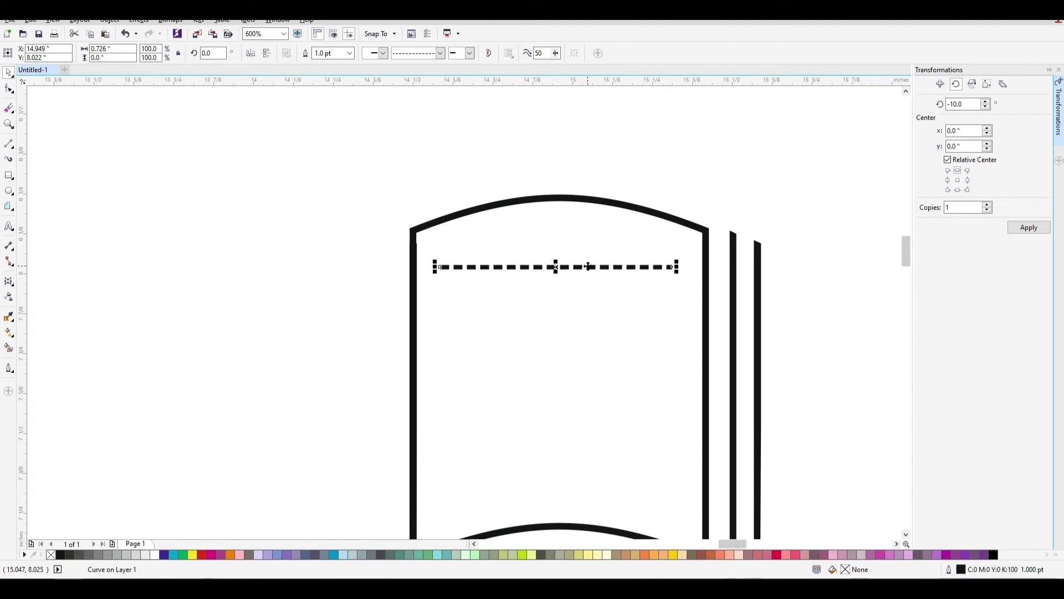
left_click(9, 367)
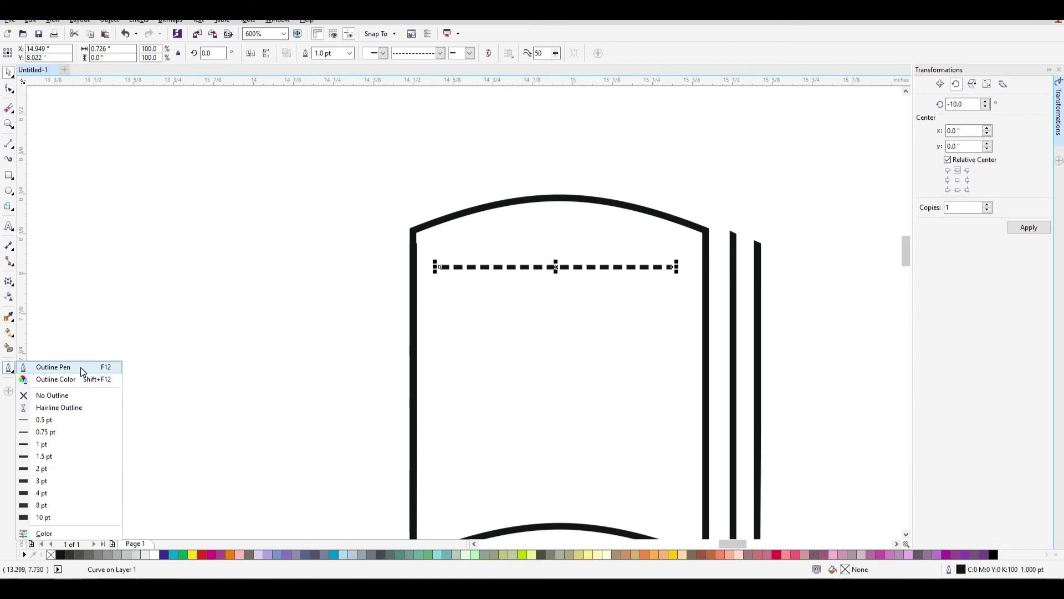
left_click(354, 300)
left_click(354, 304)
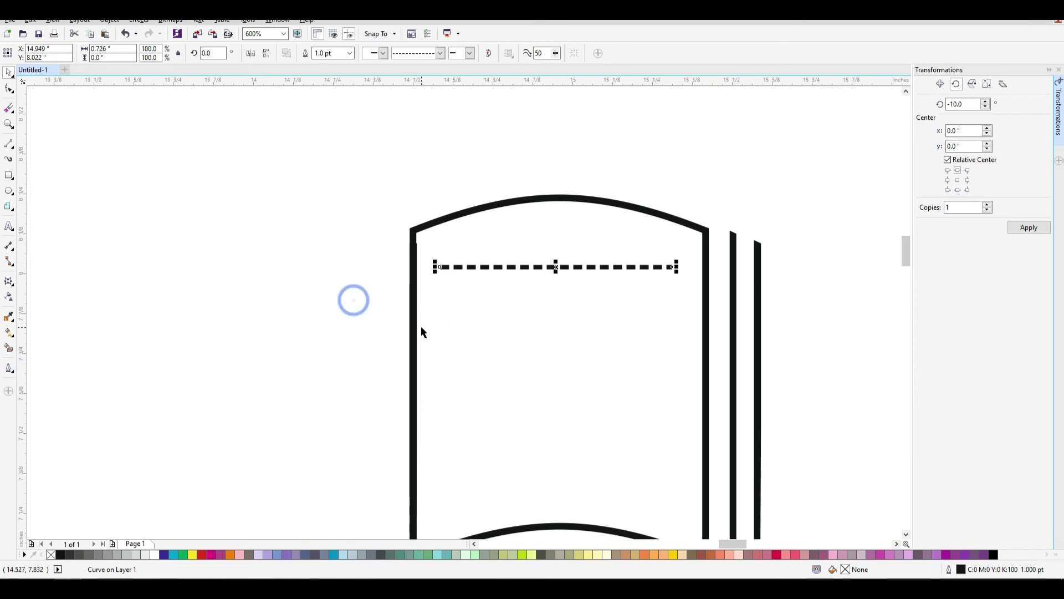
left_click(612, 268)
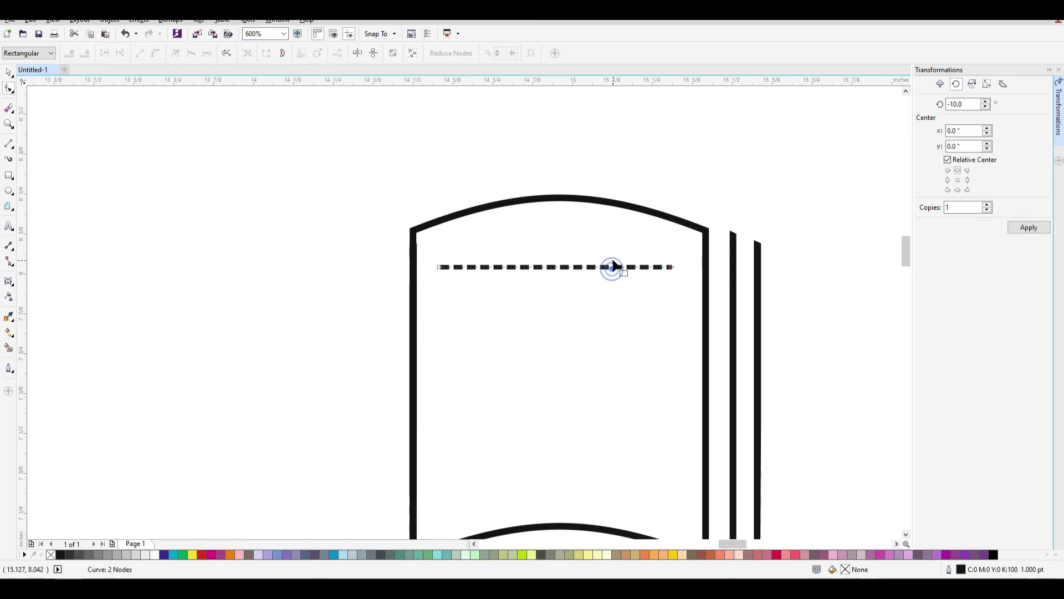
left_click(16, 70)
Move the dashed line closer to the page's top arc, copy it directly below, and repeat the evenly spaced copies down the page
mouse_move(576, 267)
left_mouse_down()
mouse_move(577, 250)
mouse_move(576, 266)
left_mouse_up()
right_click(576, 266)
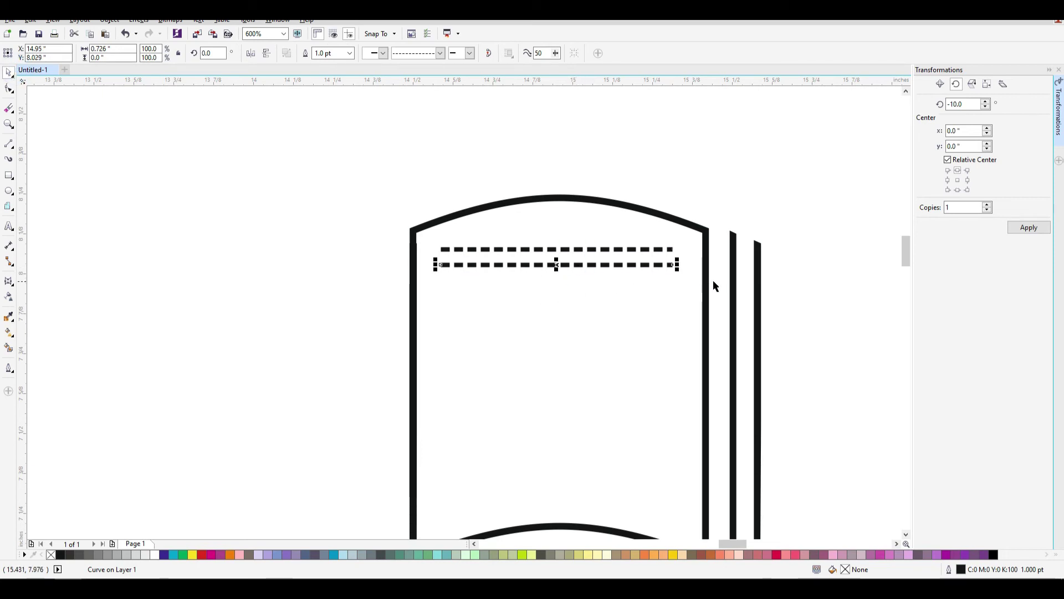
key("ctrl+r")
key("ctrl+r")
key("ctrl+r")
key("ctrl+r")
key("ctrl+r")
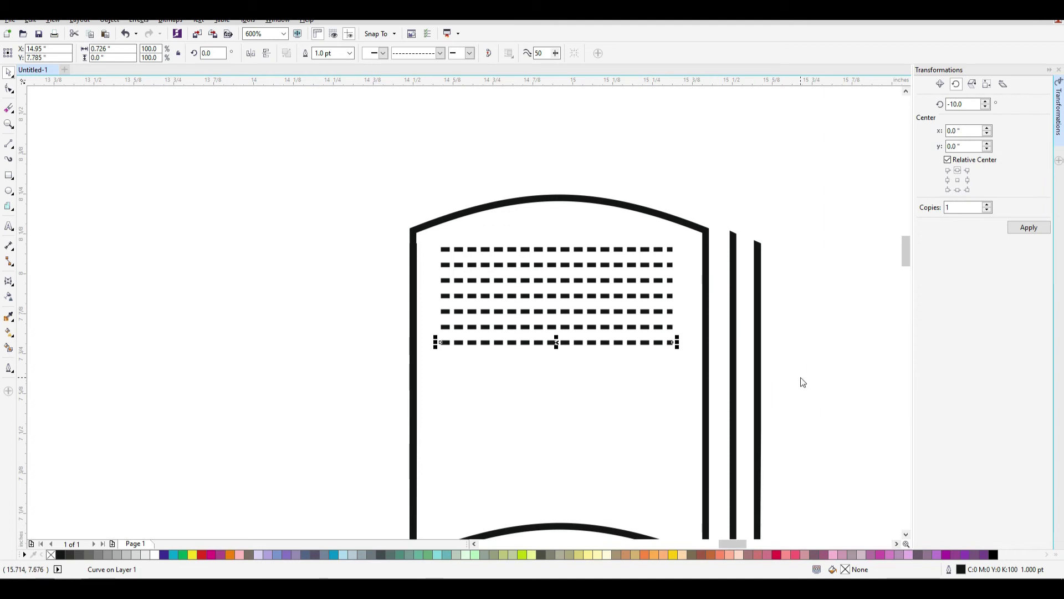
key("ctrl+r")
key("ctrl+r")
key("ctrl+r")
key("ctrl+r")
key("ctrl+r")
key("ctrl+r")
key("ctrl+r")
key("ctrl+r")
key("ctrl+r")
key("ctrl+r")
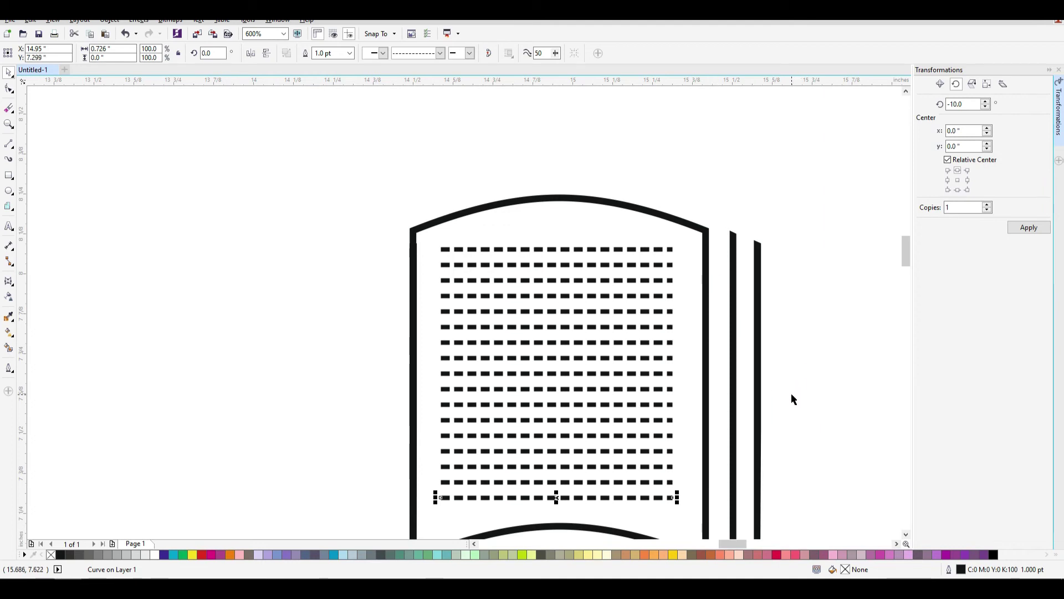
key("ctrl+r")
scroll(802, 470, "down", 2)
key("ctrl+r")
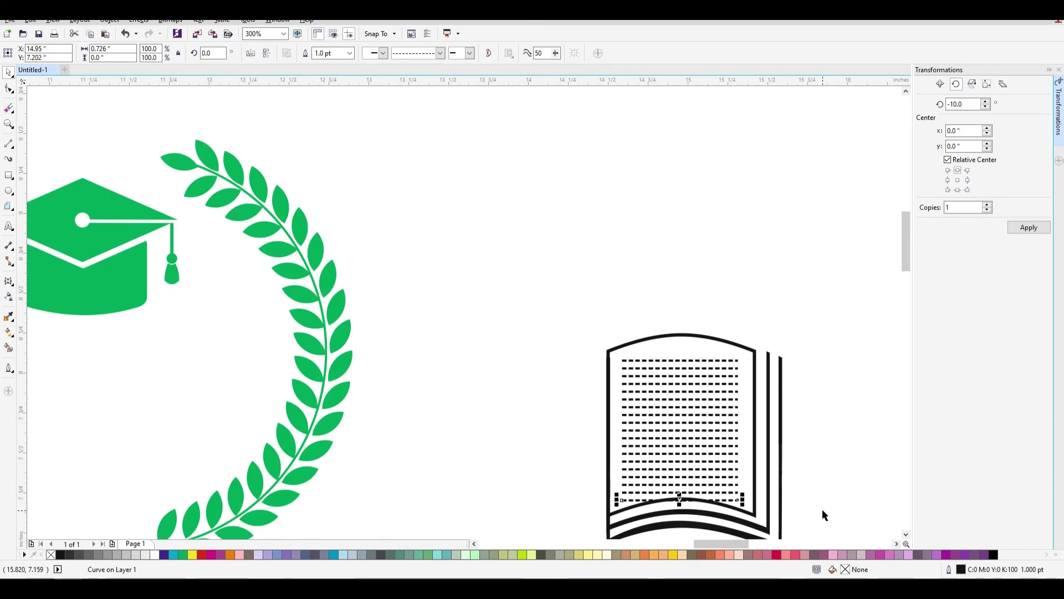
Group the 19 dashed text lines and nudge them slightly upward within the page
left_click_drag(823, 518, 560, 348)
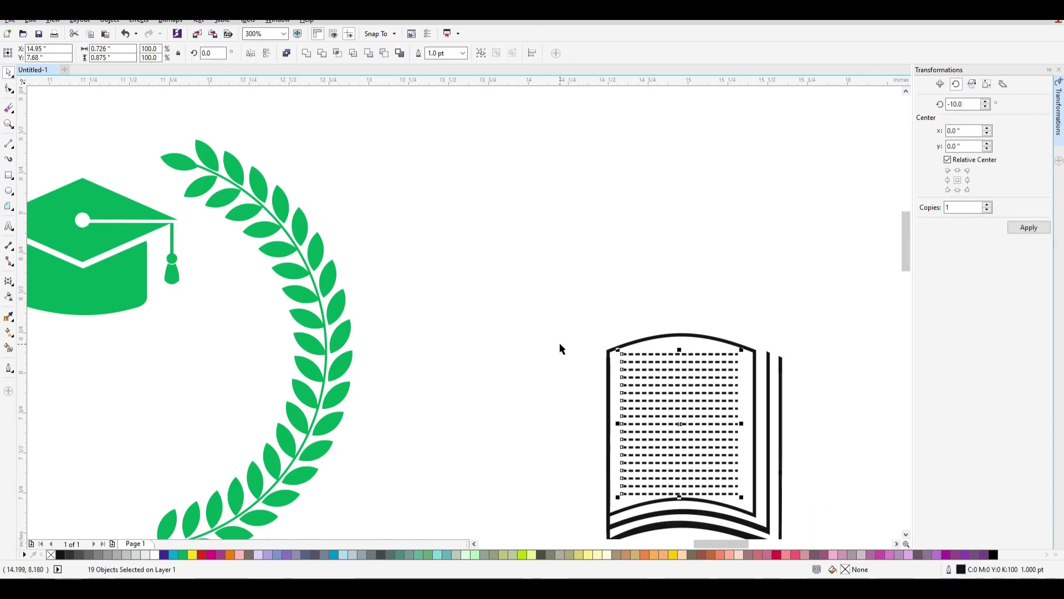
key("ctrl+g")
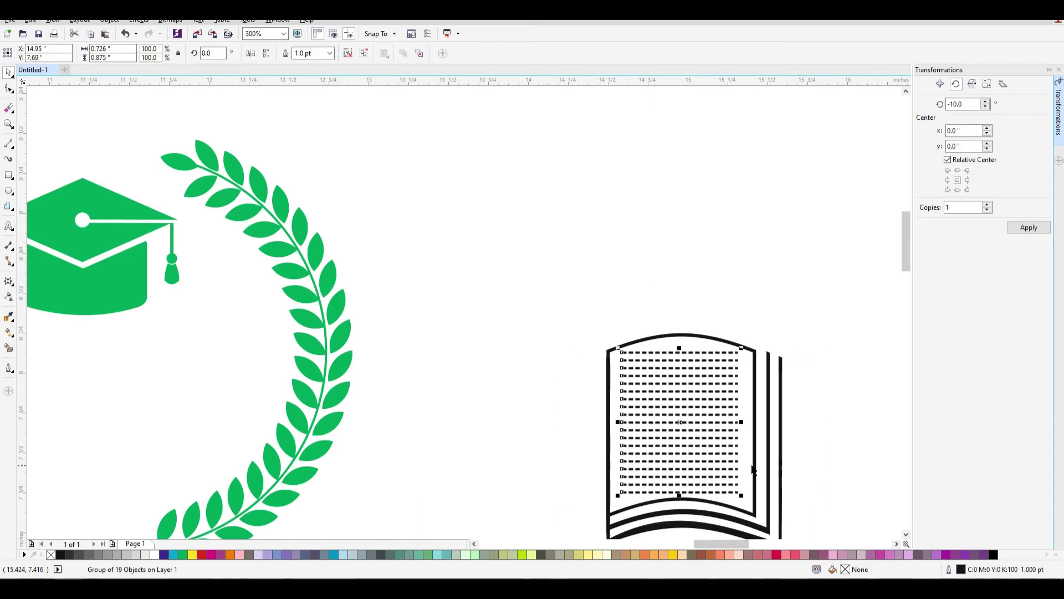
scroll(726, 456, "up", 2)
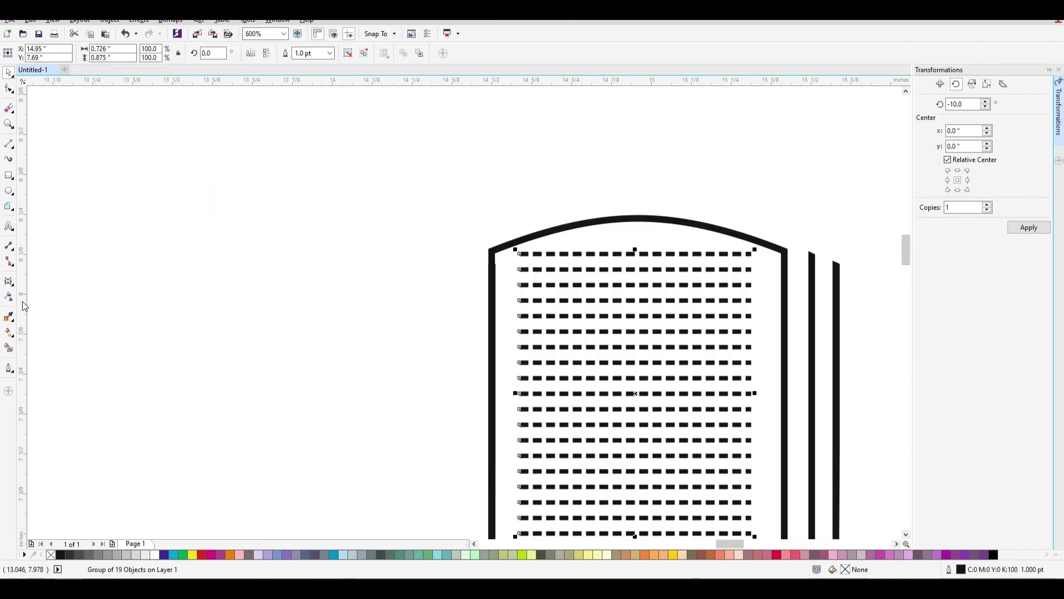
scroll(681, 413, "down", 2)
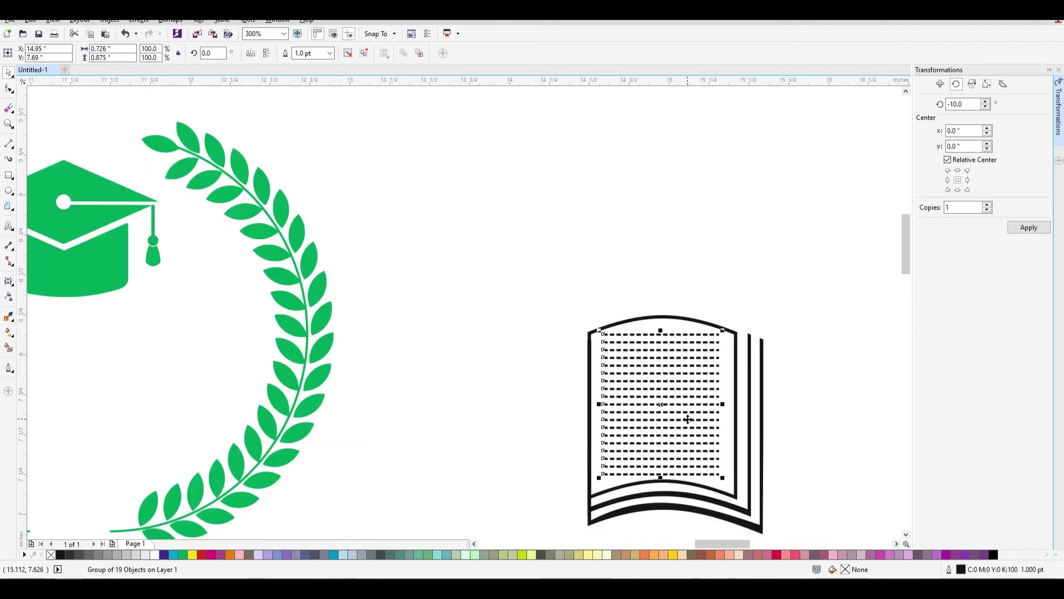
Try to arch the bottom dashed line with an unconstrained envelope, and undo the bend
left_click(10, 282)
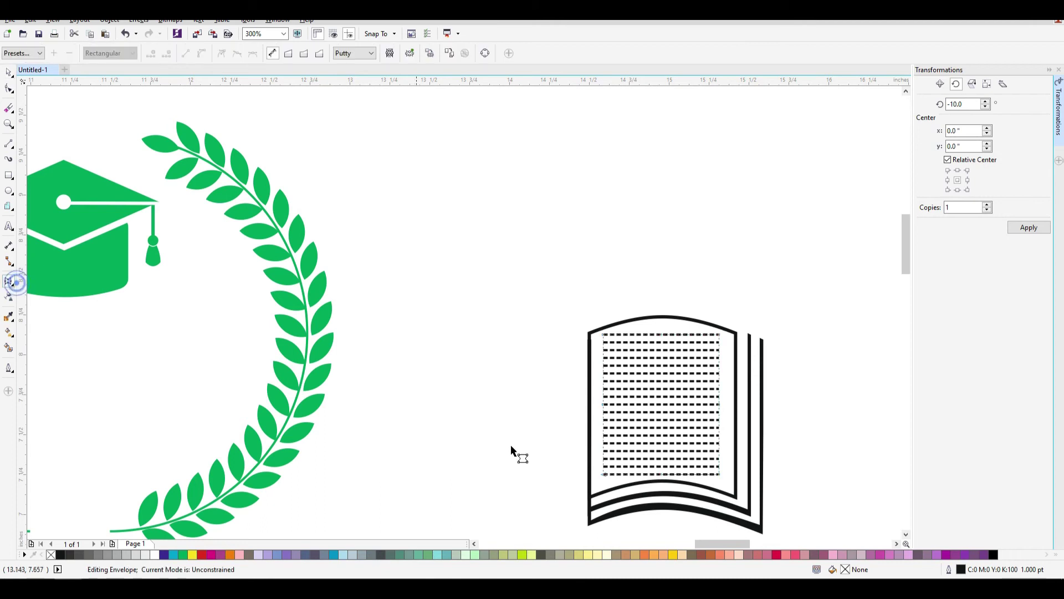
left_click(302, 55)
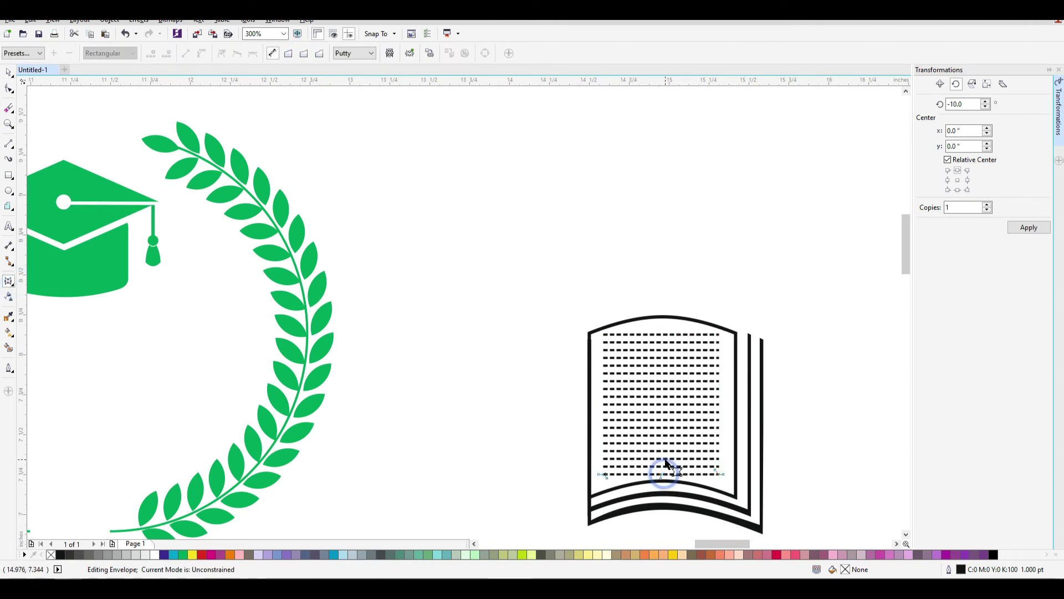
left_click_drag(665, 476, 663, 466)
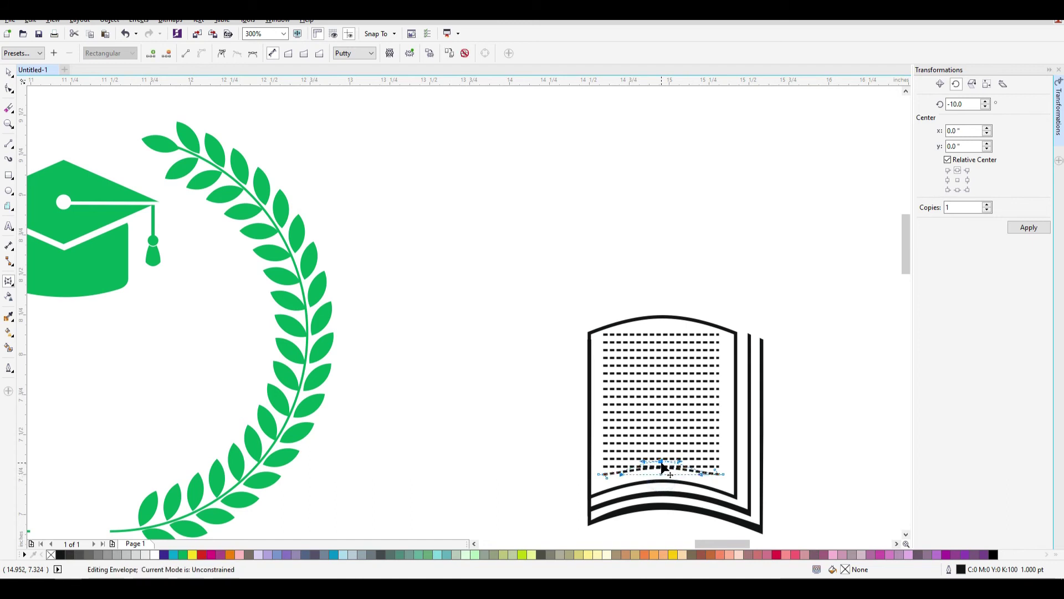
key("ctrl+z")
left_click_drag(540, 289, 784, 510)
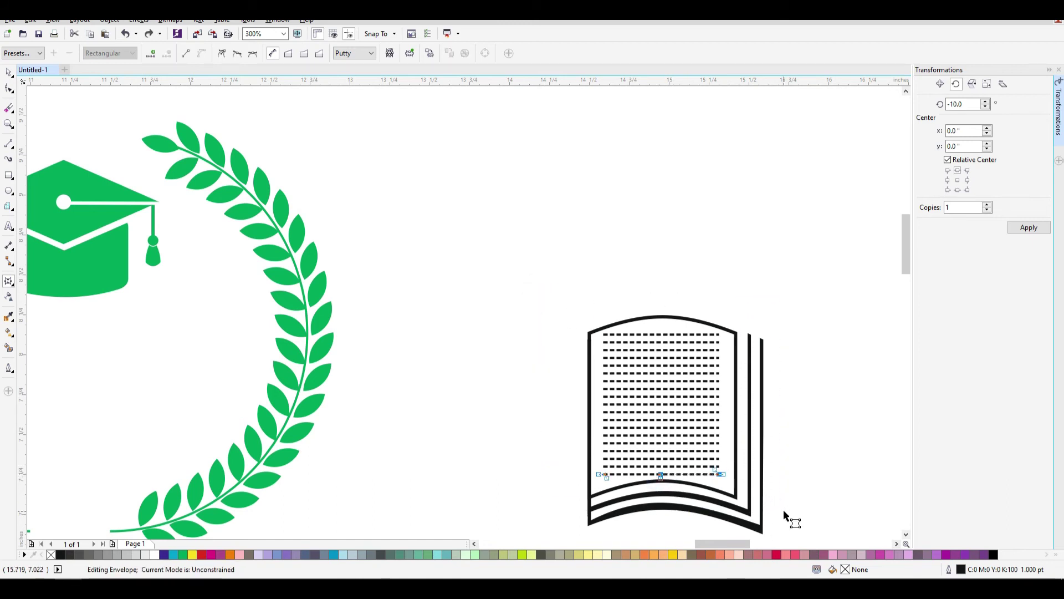
left_click(9, 73)
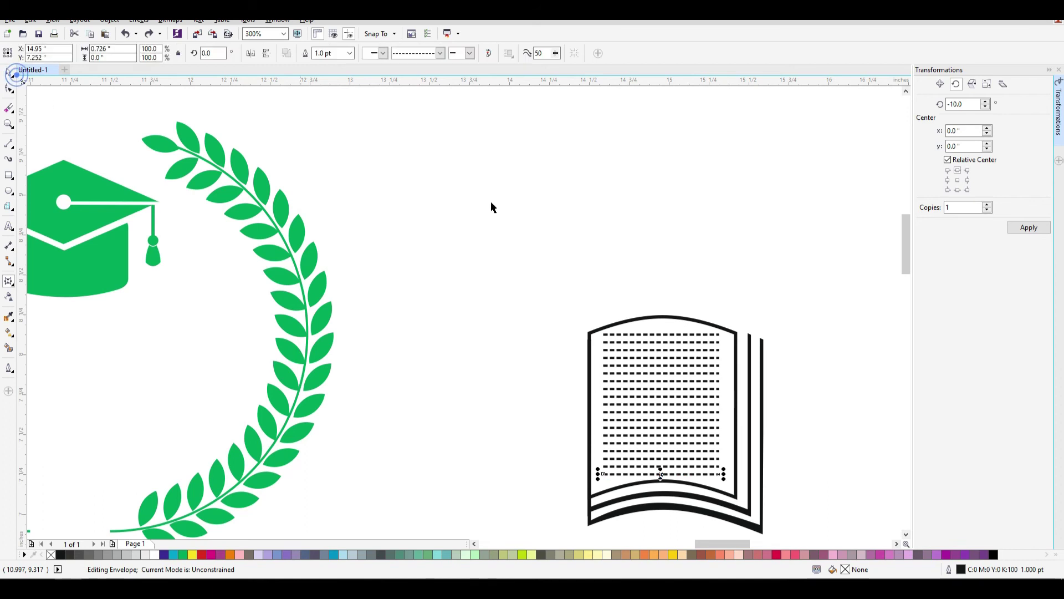
left_click_drag(497, 267, 779, 524)
left_click(765, 388)
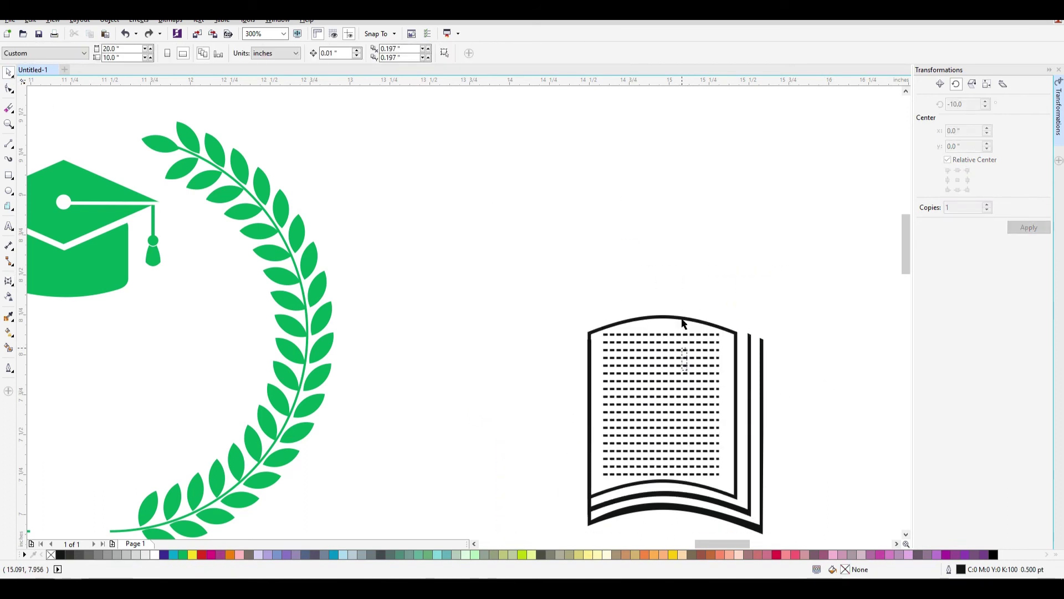
Move the dashed-line group off the page into empty space and arch its lines upward with a Single Arc envelope
left_click_drag(693, 349, 515, 225)
key("ctrl+z")
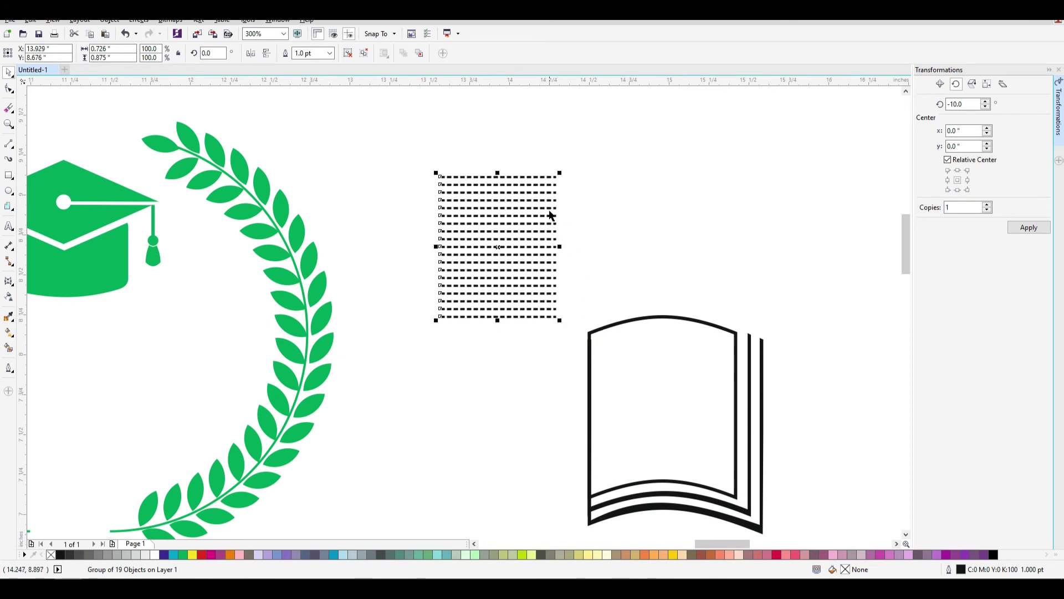
left_click(9, 281)
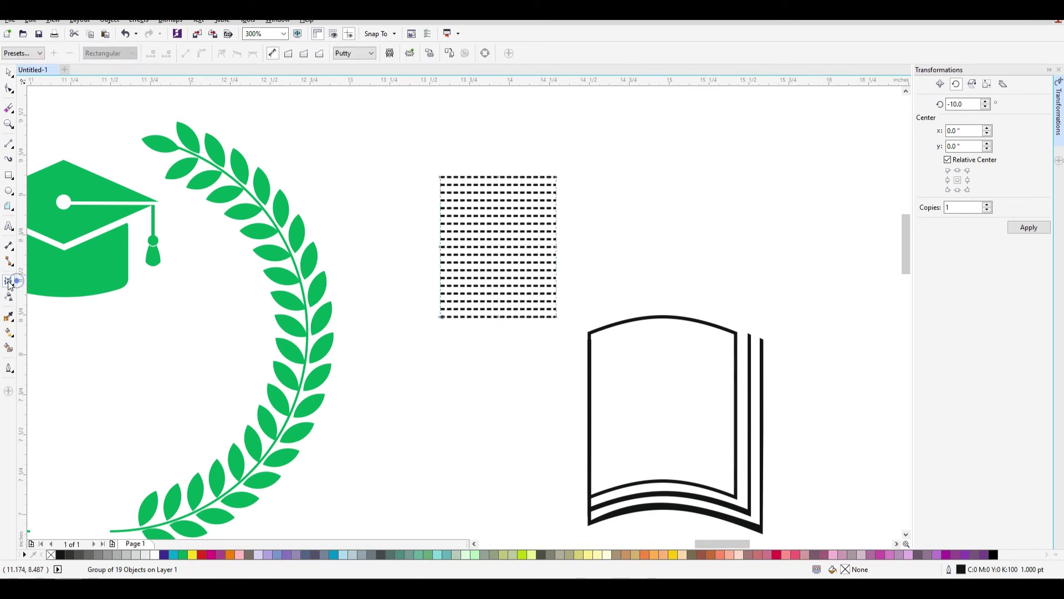
left_click(303, 54)
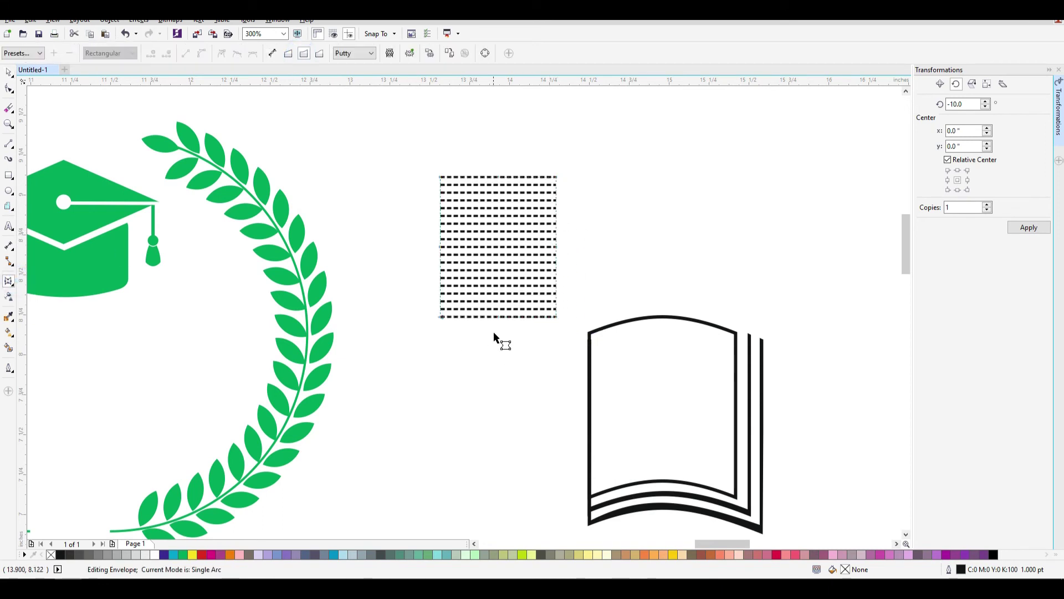
left_click_drag(500, 316, 499, 305)
left_click(9, 72)
left_click(600, 223)
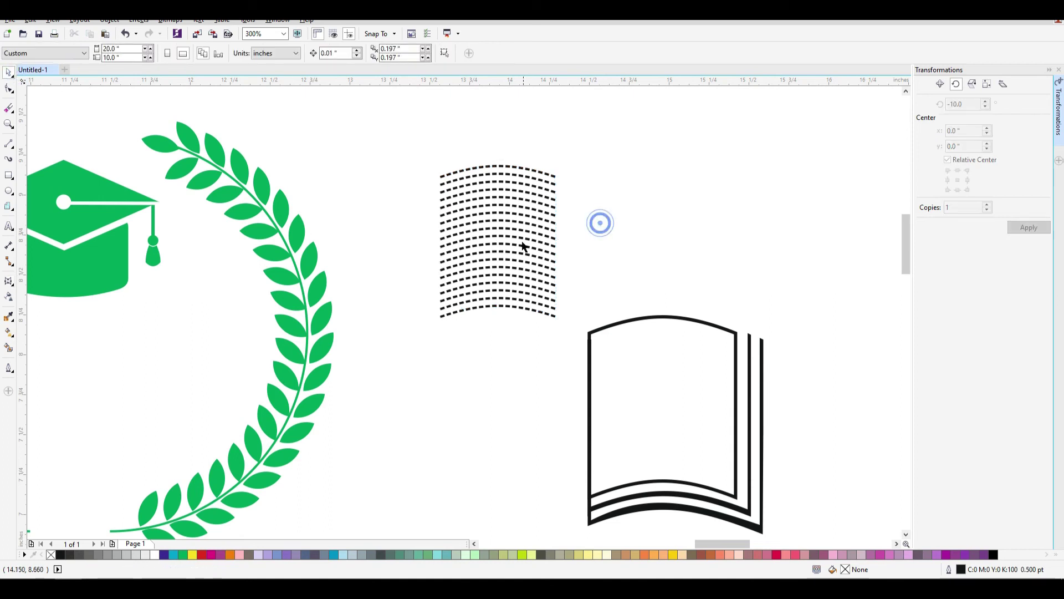
Move the arched dashed-line group back inside the innermost page outline
left_click_drag(522, 242, 698, 444)
left_click(509, 242)
left_click(574, 345)
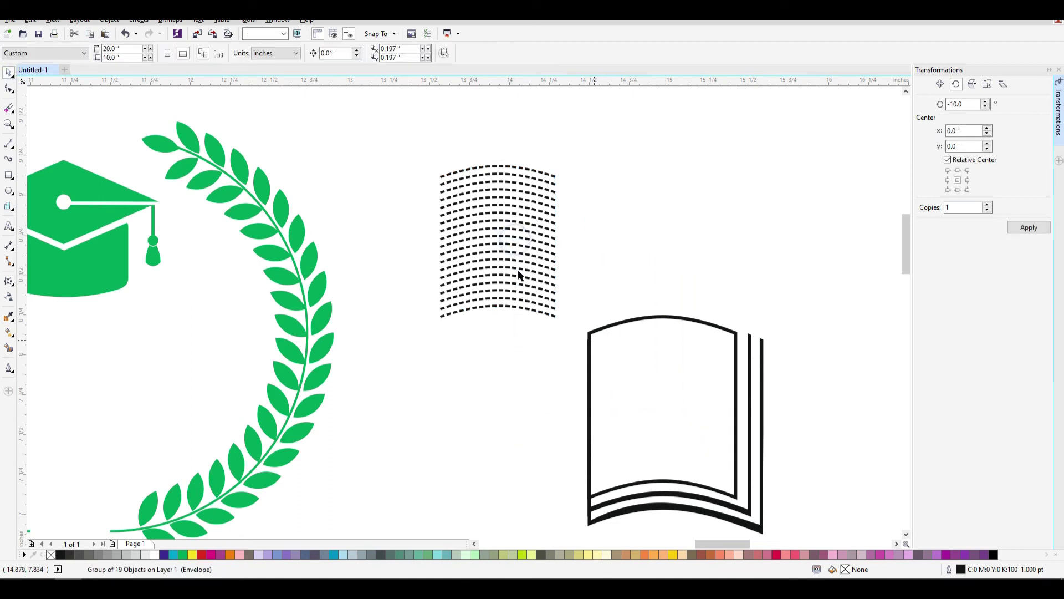
left_click(506, 244)
left_click_drag(498, 241, 661, 403)
left_click(840, 491)
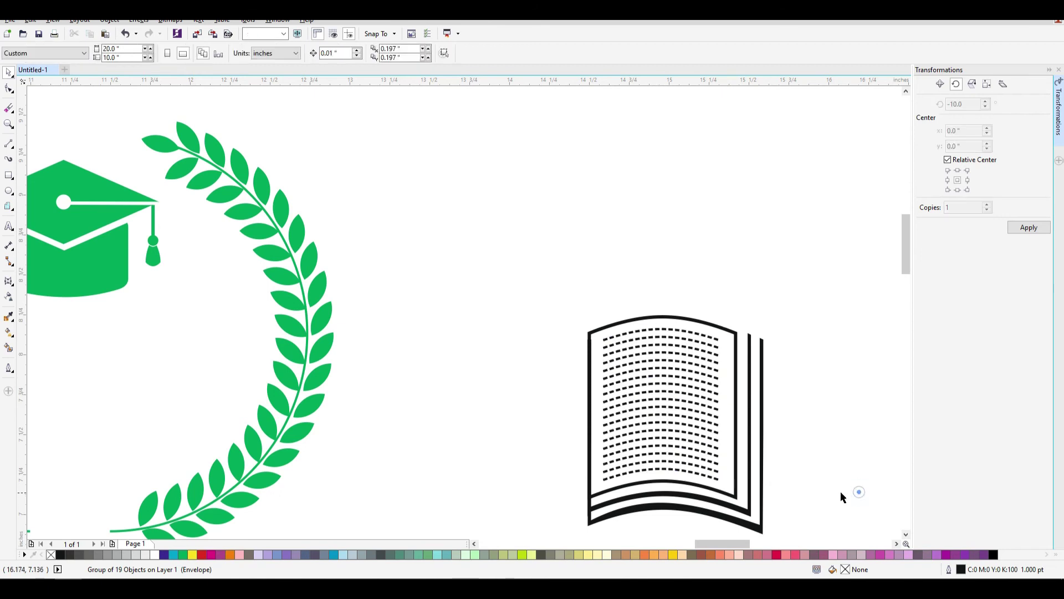
Select the page outlines with their dashed text lines and move them into the blank area above the drawing page
scroll(812, 520, "down", 4)
left_click_drag(826, 532, 743, 463)
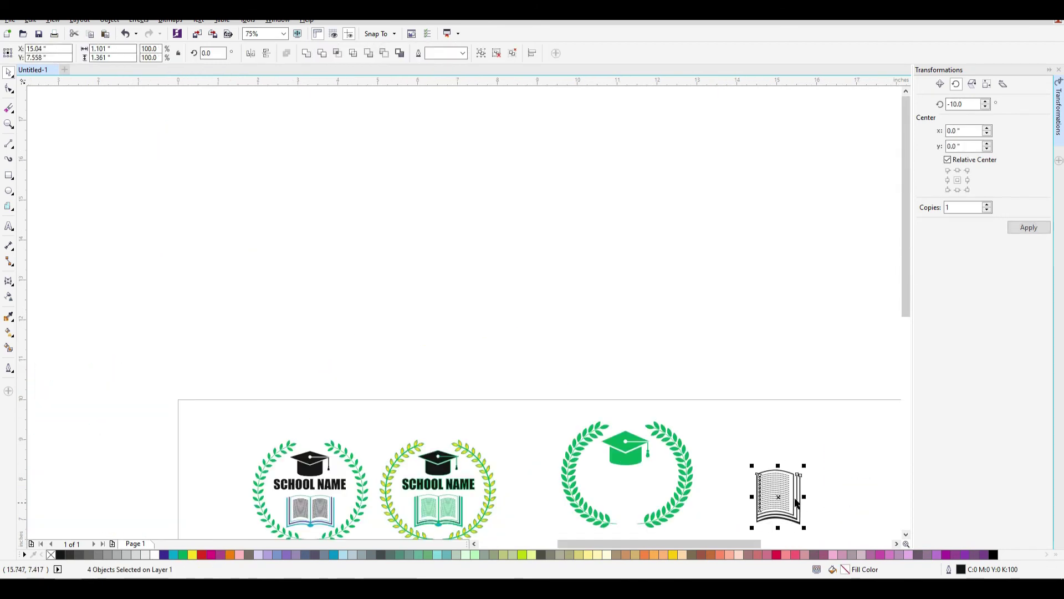
left_click_drag(803, 505, 614, 229)
scroll(614, 228, "up", 4)
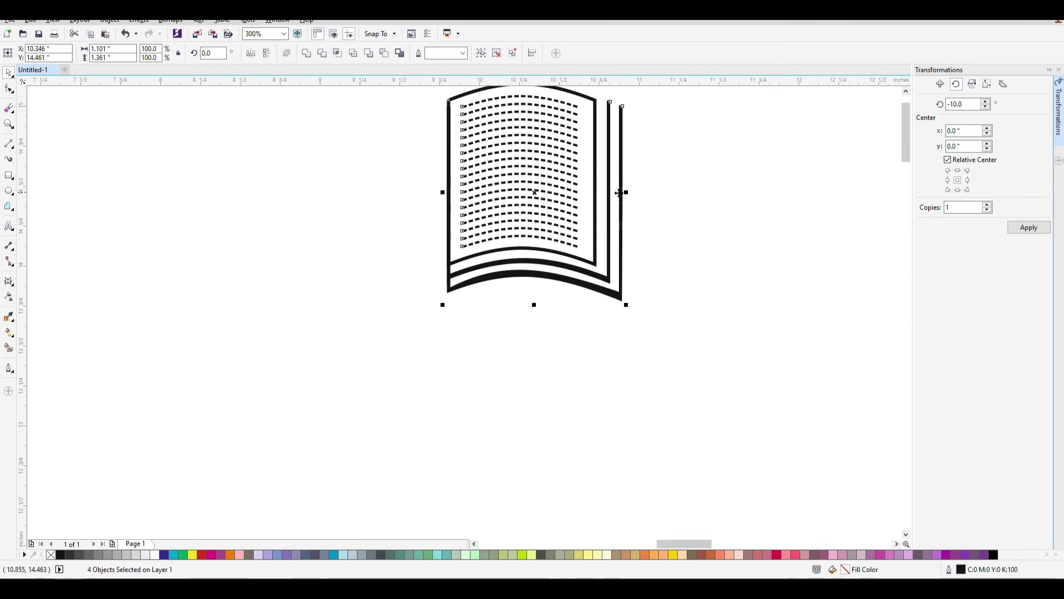
scroll(562, 157, "down", 2)
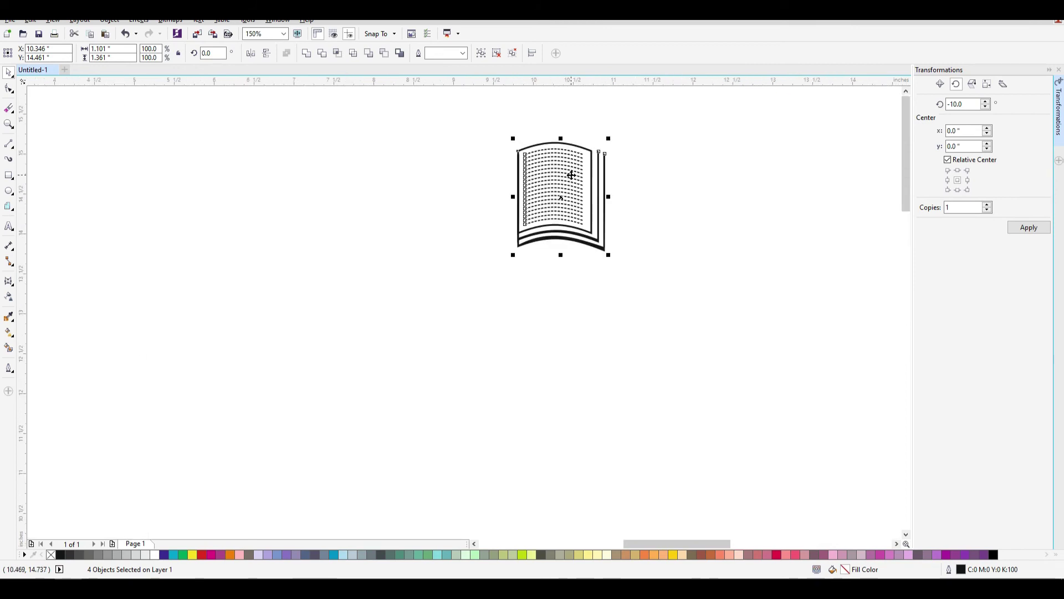
Create a horizontally mirrored copy of the page on its left side, joined at the spine to form an open book
scroll(571, 176, "up", 2)
left_click_drag(639, 218, 413, 211)
right_click(413, 210)
left_click(775, 284)
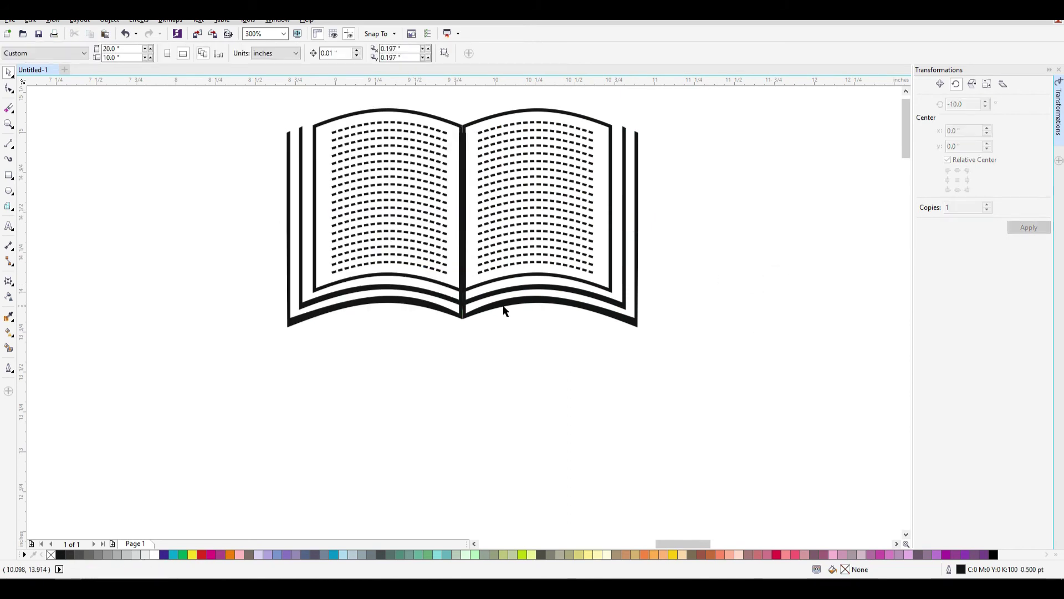
Draw a small ellipse about 0.236 by 0.108 inches at the spine's lower end, with black fill and no outline
left_click(9, 191)
left_click_drag(442, 306, 480, 322)
right_click(50, 554)
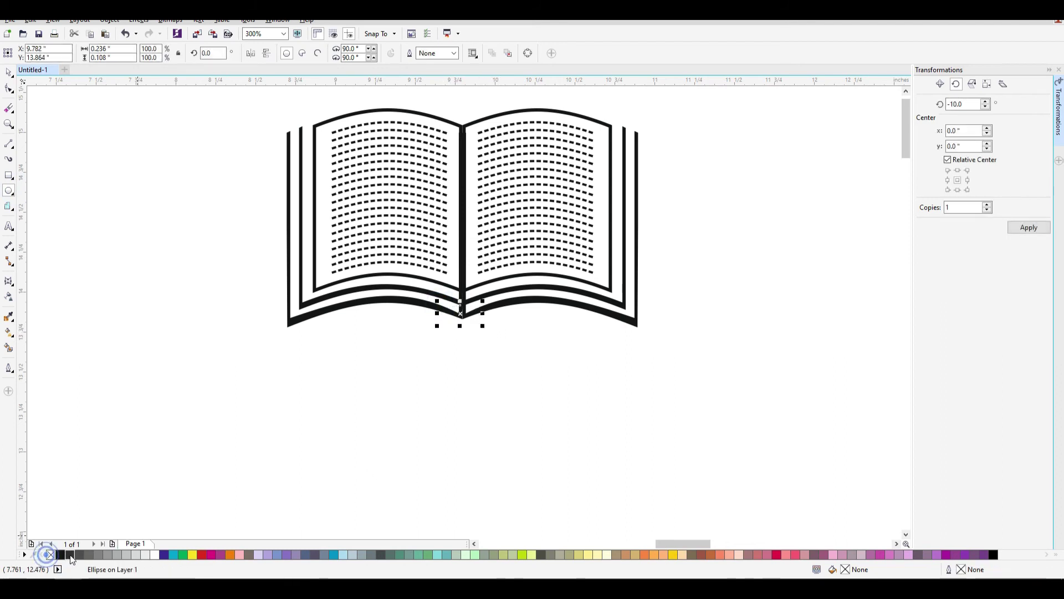
left_click(60, 554)
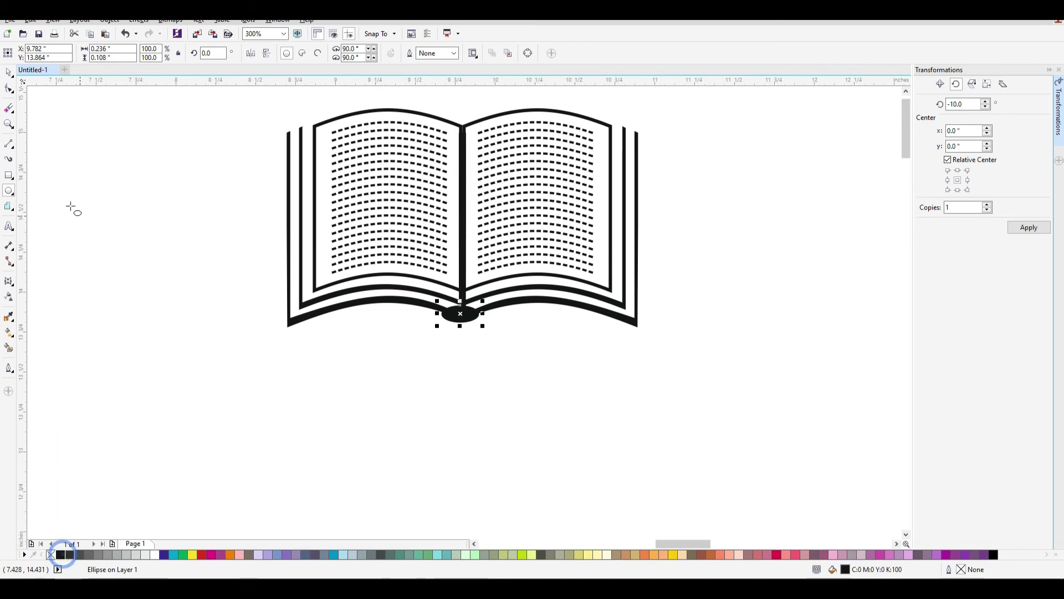
left_click(10, 73)
left_click(499, 400)
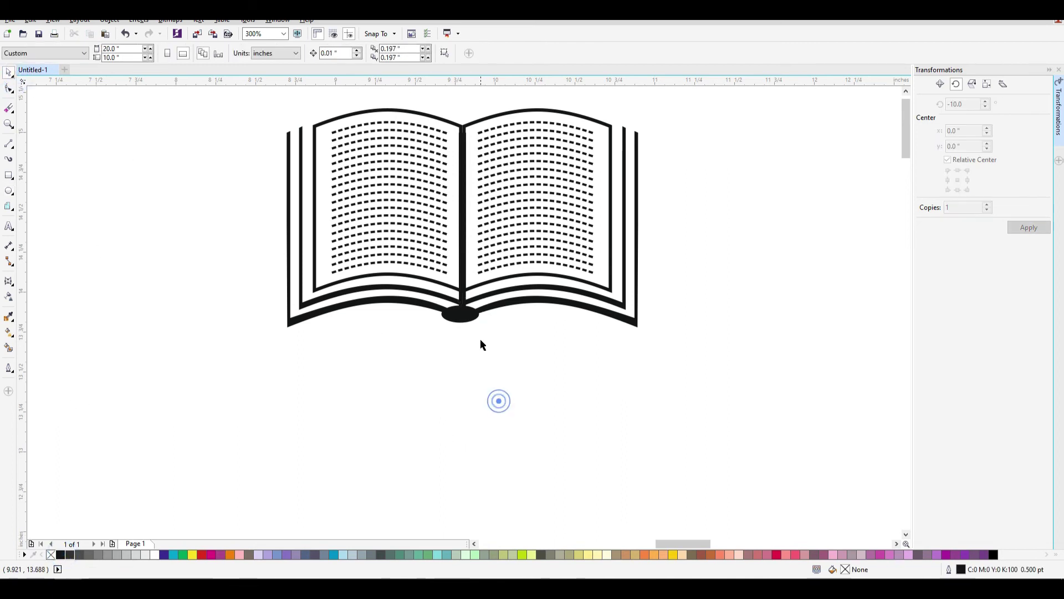
Scale the black spine ellipse down to about 77%, roughly 0.183 by 0.083 inches
left_click_drag(466, 312, 495, 338)
scroll(466, 311, "up", 2)
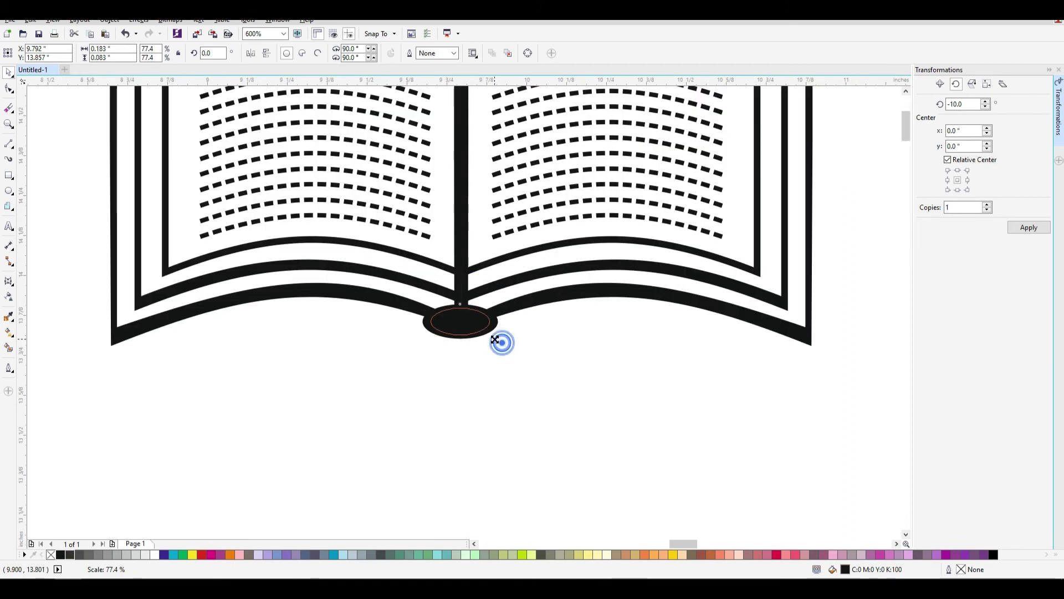
left_click(475, 324)
scroll(536, 374, "down", 4)
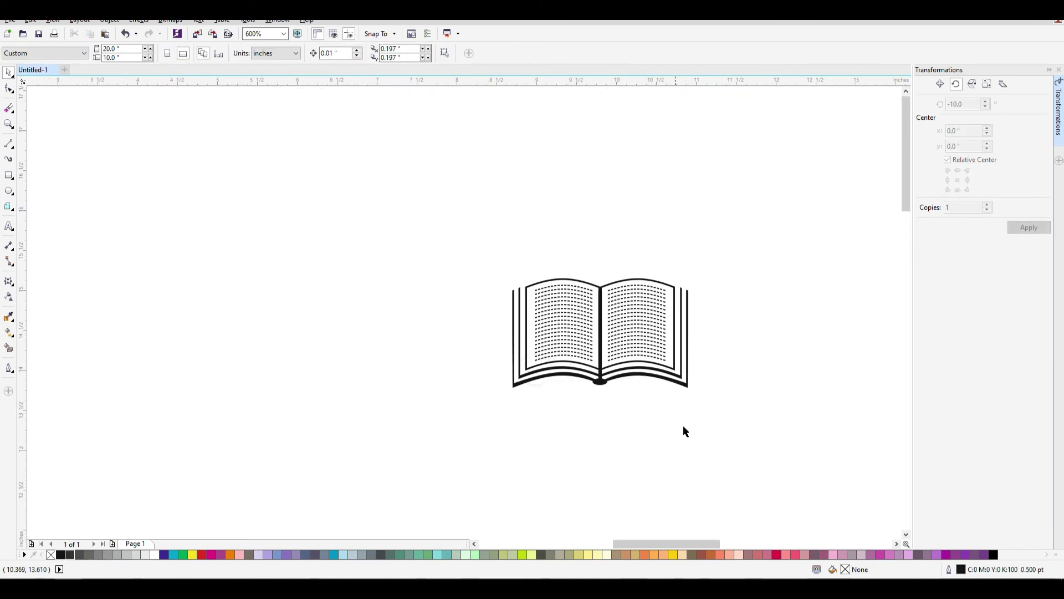
Group all parts of the open book and move the group onto the page, inside the green laurel wreath
left_click_drag(767, 432, 439, 244)
key("ctrl+g")
left_click_drag(643, 311, 550, 264)
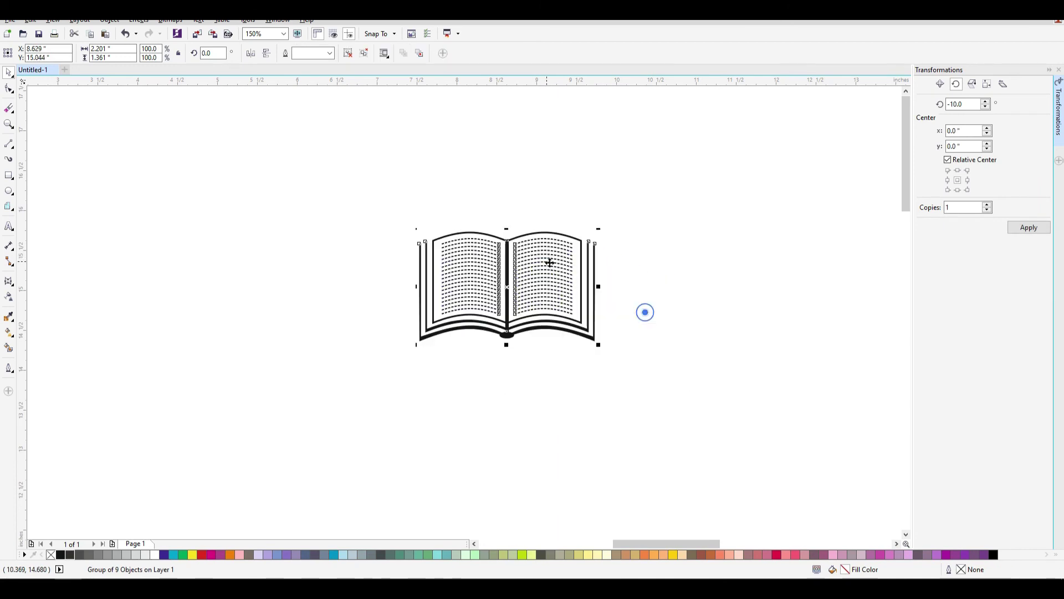
key("ctrl+z")
scroll(750, 421, "down", 4)
left_click_drag(907, 388, 908, 408)
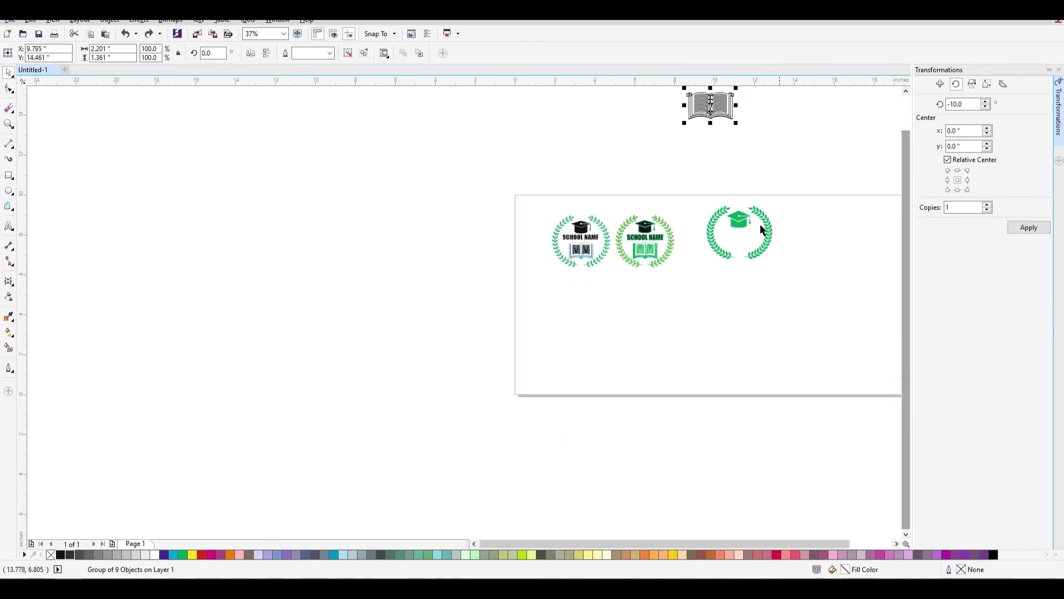
left_click_drag(709, 105, 750, 233)
Position the book below the graduation cap and scale it down to about 53.8%, roughly 1.185 by 0.733 inches
scroll(749, 233, "up", 4)
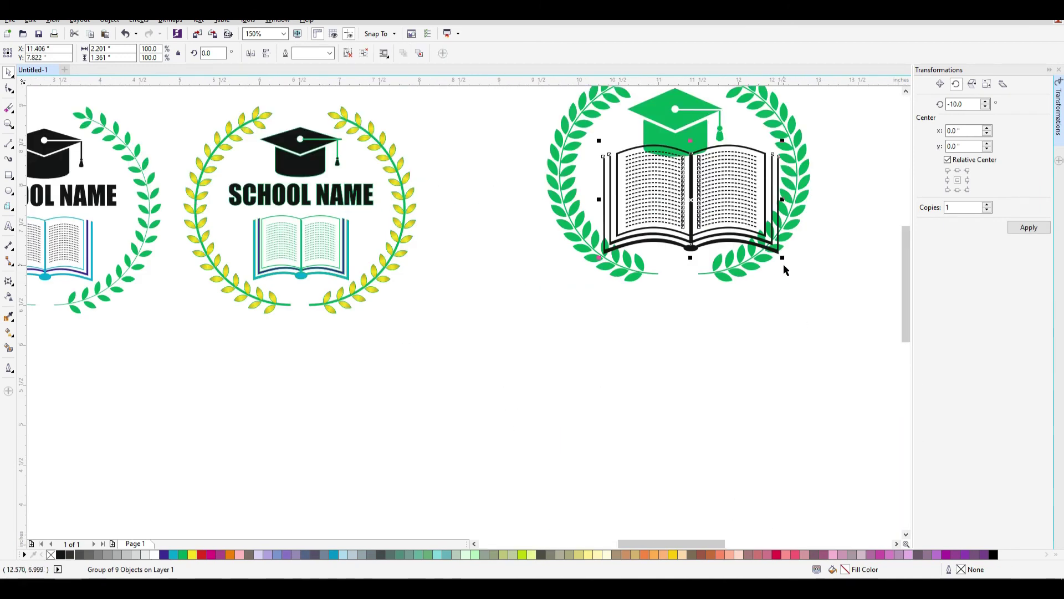
left_click_drag(674, 172, 685, 200)
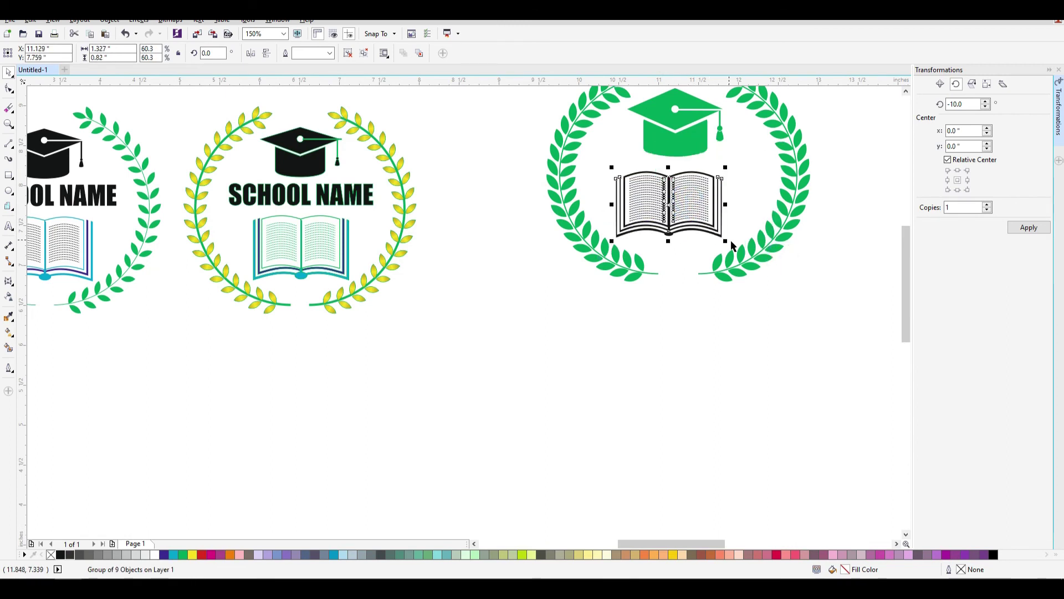
left_click_drag(726, 242, 714, 234)
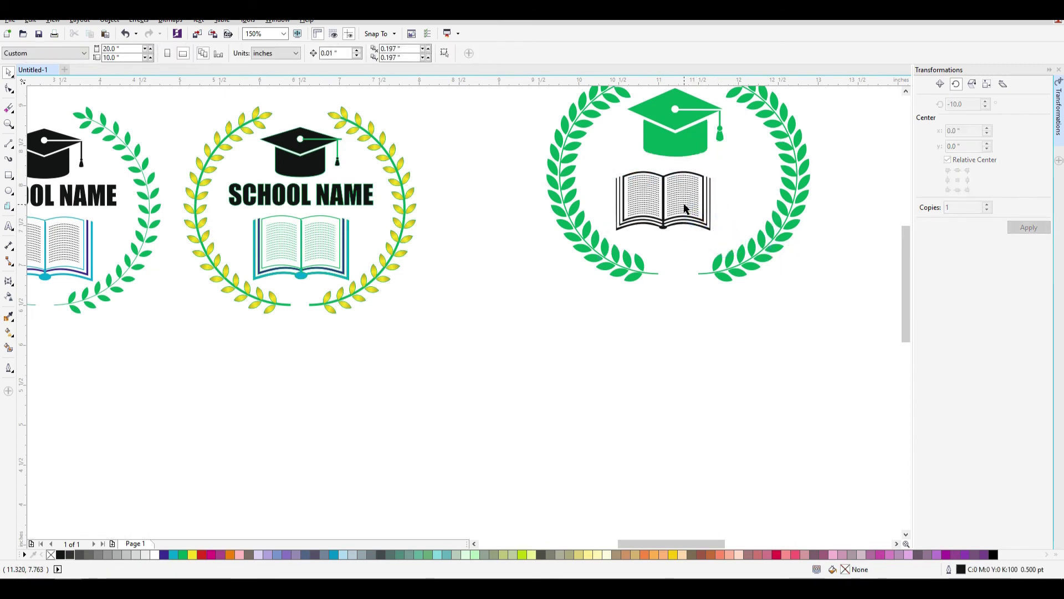
left_click(726, 267, "shift")
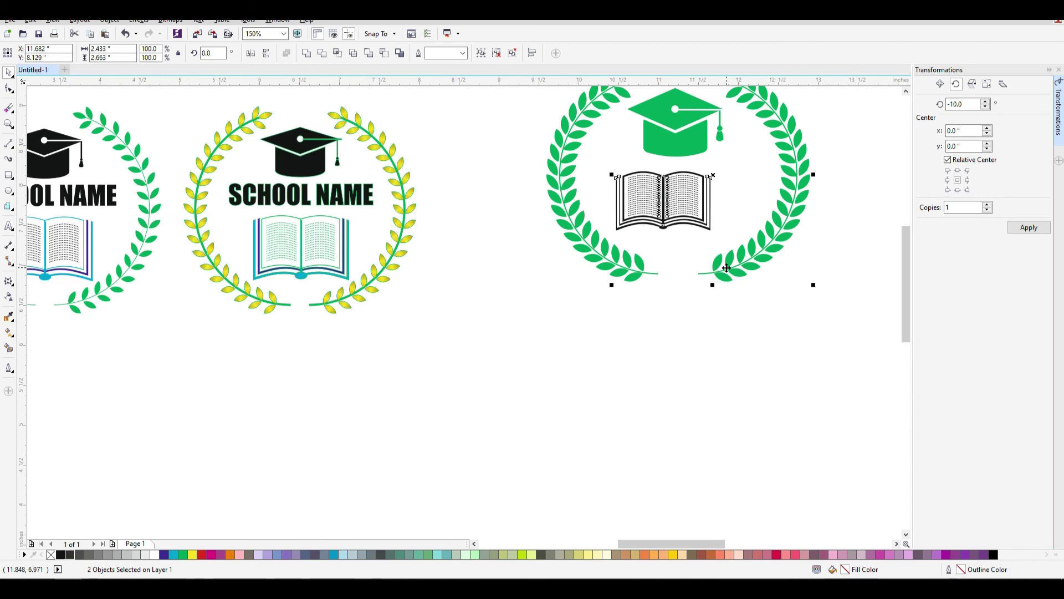
key("c")
key("ctrl+z")
left_click(794, 361)
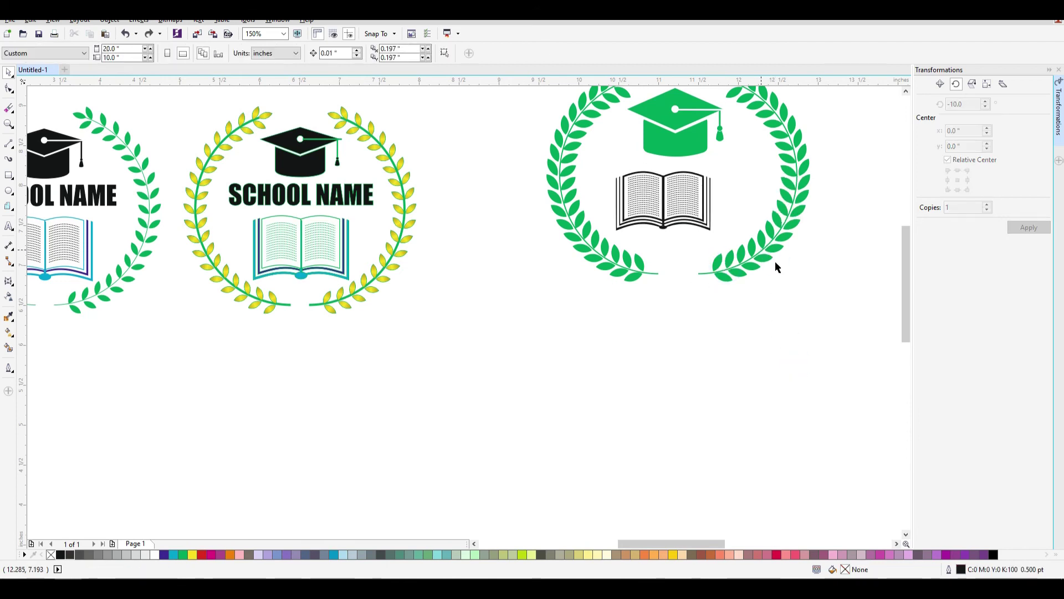
Select both green laurel branches around the cap and group them into one wreath
left_click(775, 261)
left_click(622, 271, "shift")
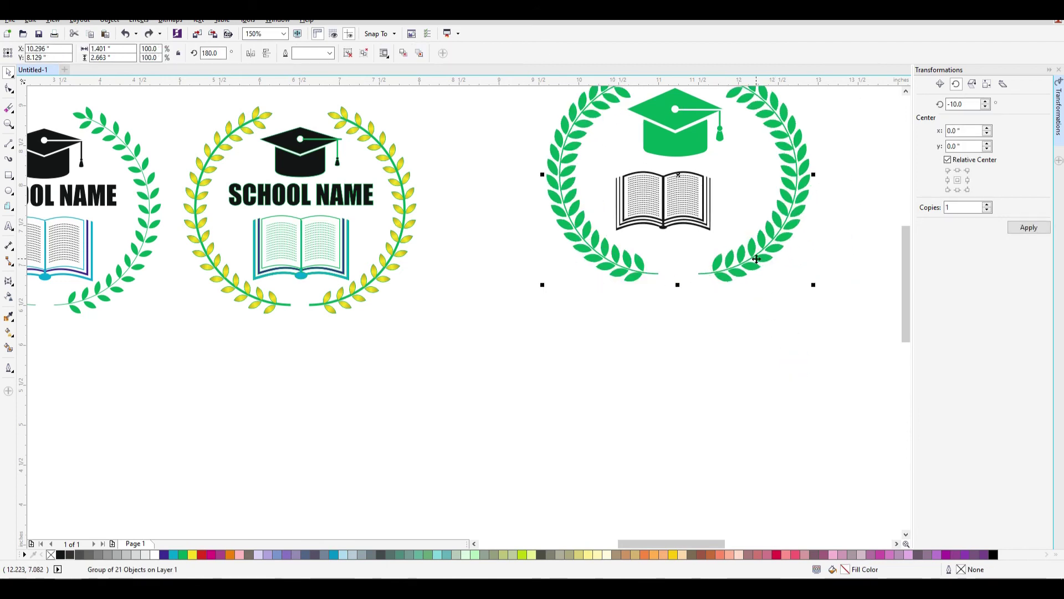
key("ctrl+g")
Align the grouped green wreath with the book so their centers match horizontally and vertically
left_click(689, 204, "shift")
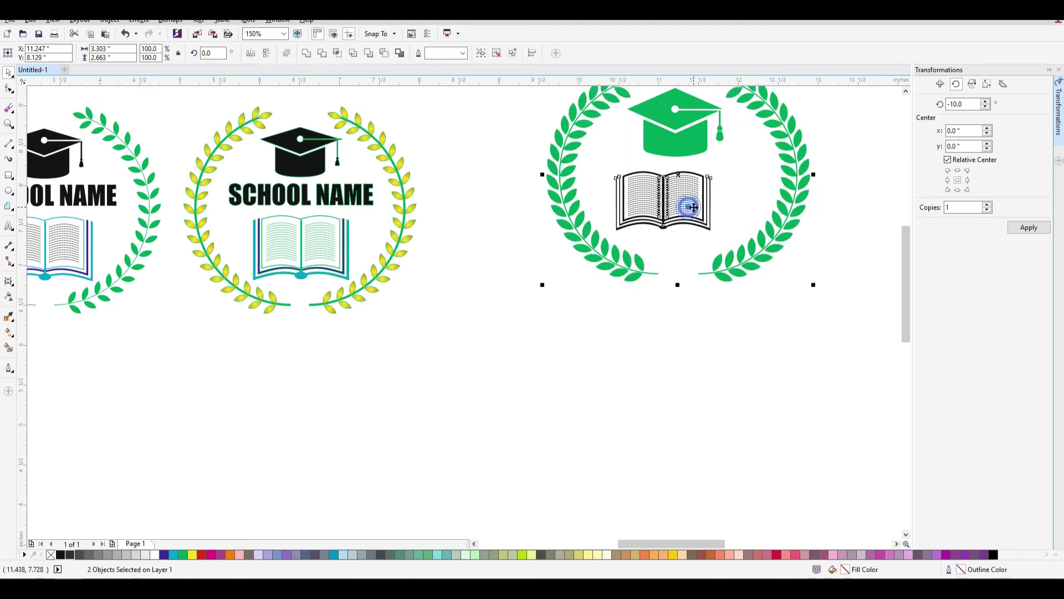
key("e")
key("ctrl+z")
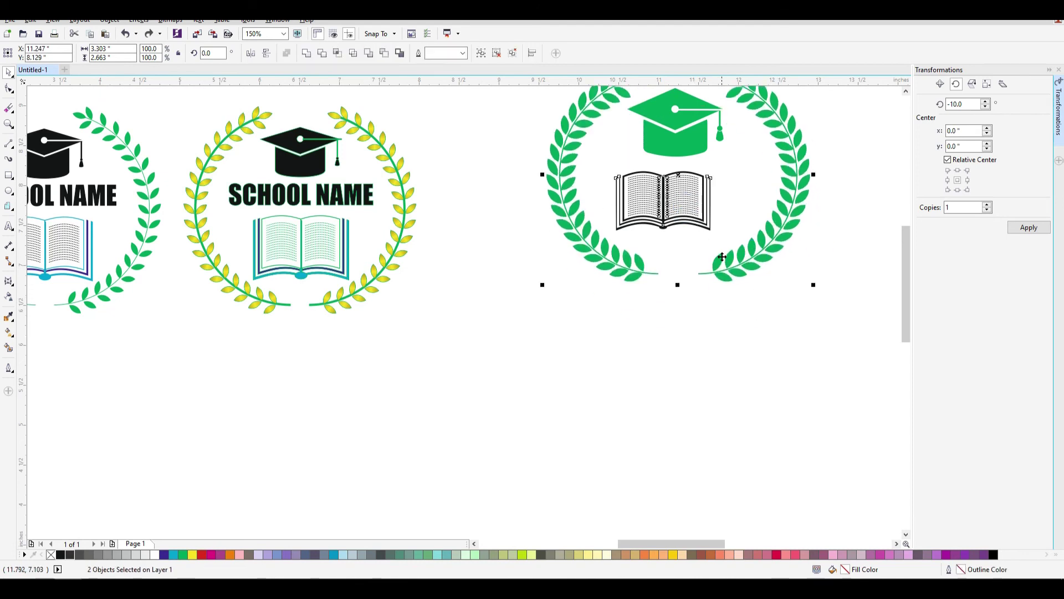
key("b")
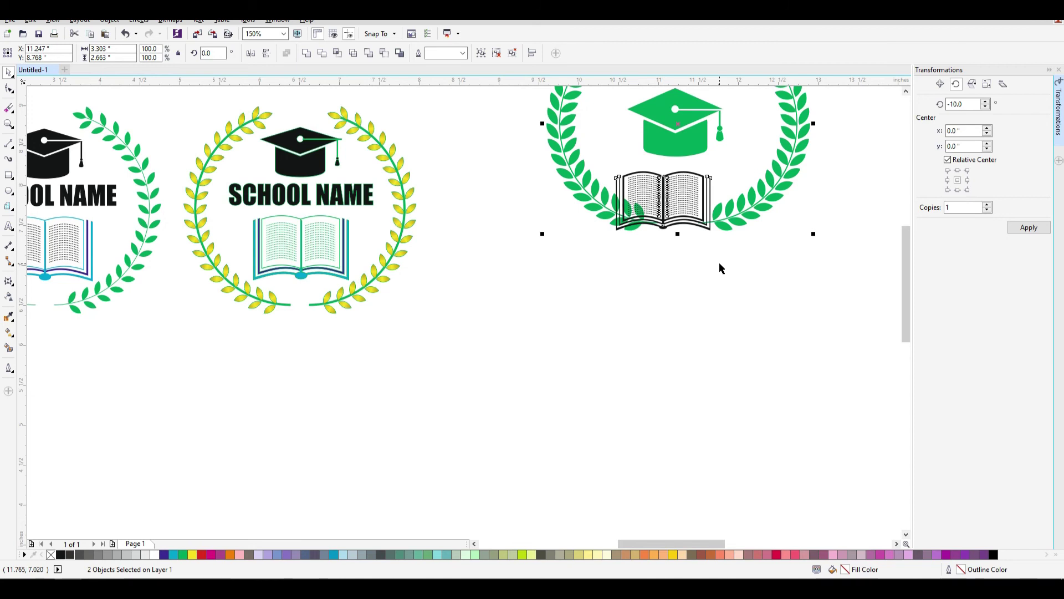
key("e")
key("c")
left_click(792, 321)
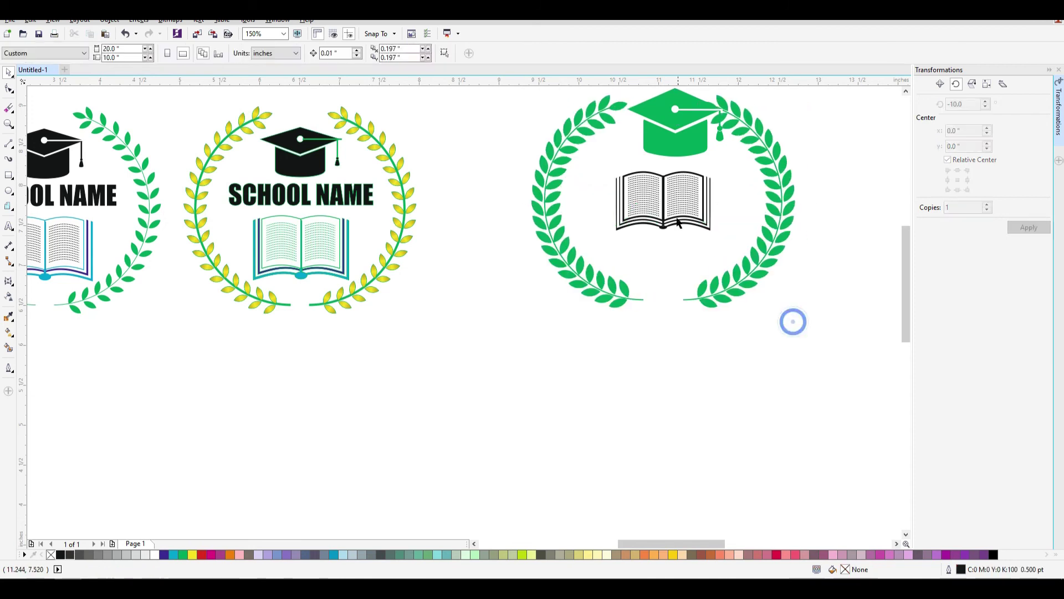
Nudge the book group down 0.5 inches and right 0.02 inches inside the wreath
left_click(675, 209)
left_click_drag(743, 382, 600, 156)
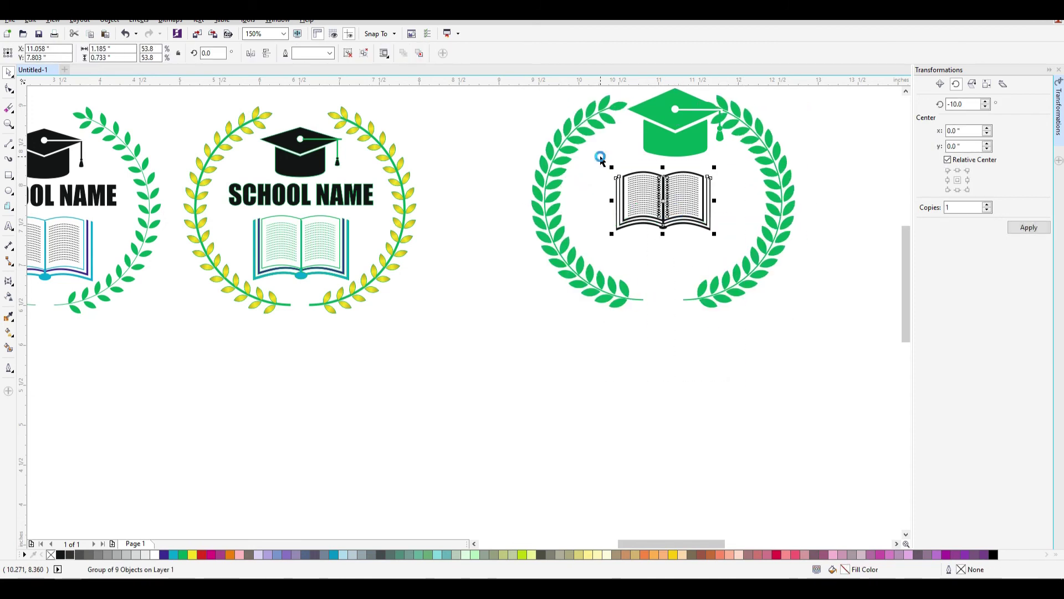
key("Right")
key("Down")
key("Down")
key("Down")
key("Down")
key("Down")
key("Down")
key("Down")
key("Down")
key("Down")
key("Down")
key("Down")
key("Down")
key("Down")
key("Down")
key("Down")
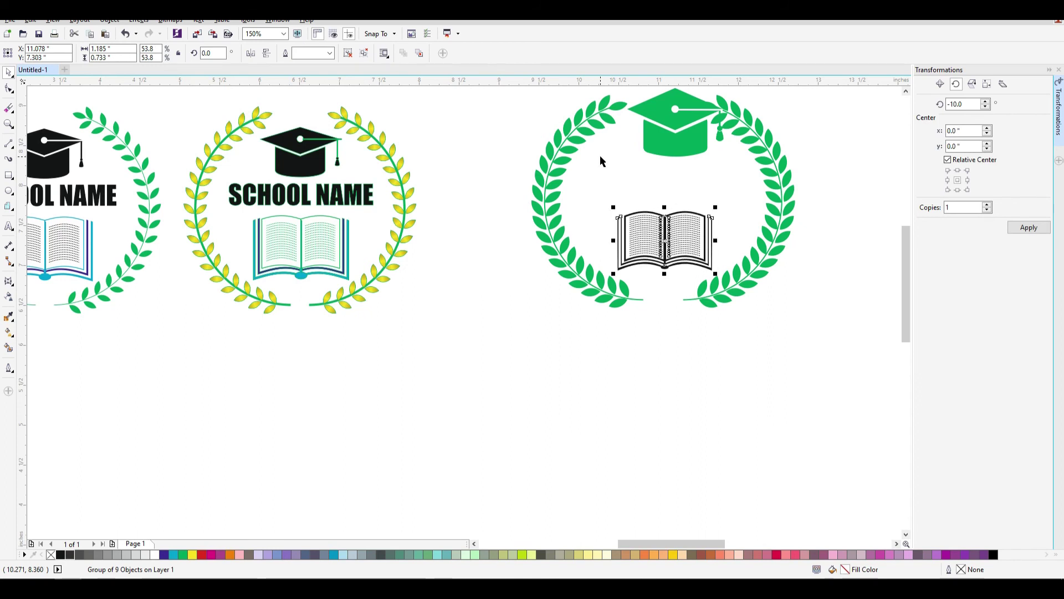
Stretch the green wreath upward to about 2.965 inches tall, keeping its width and lower edge
left_click(743, 155)
left_click_drag(742, 151, 590, 92)
left_click(786, 197)
left_click(780, 224)
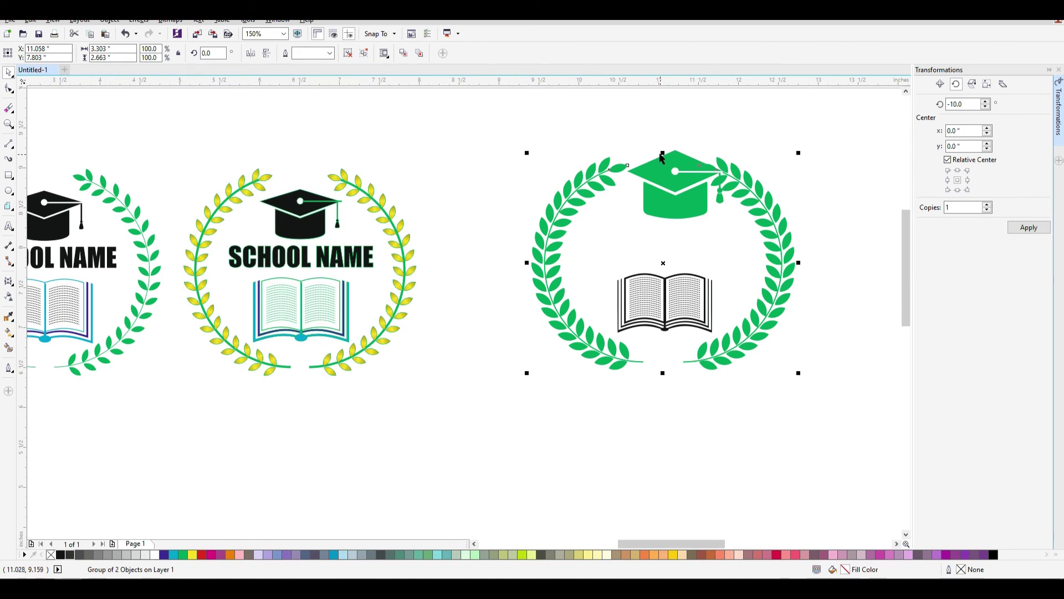
left_click_drag(664, 153, 662, 129)
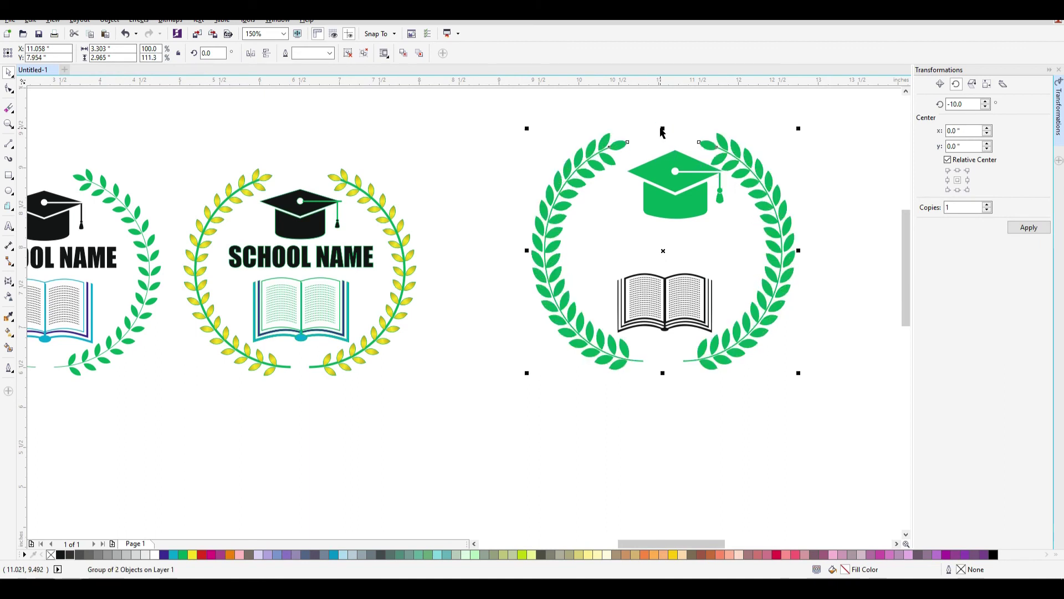
Center the graduation cap horizontally on the green wreath
left_click_drag(837, 236, 530, 130)
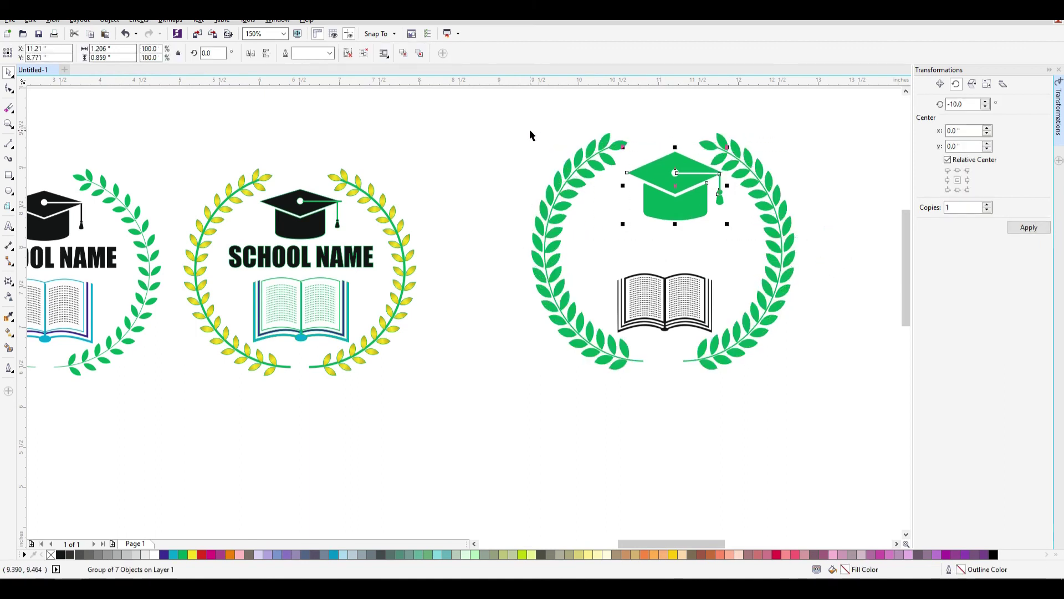
left_click(740, 160, "shift")
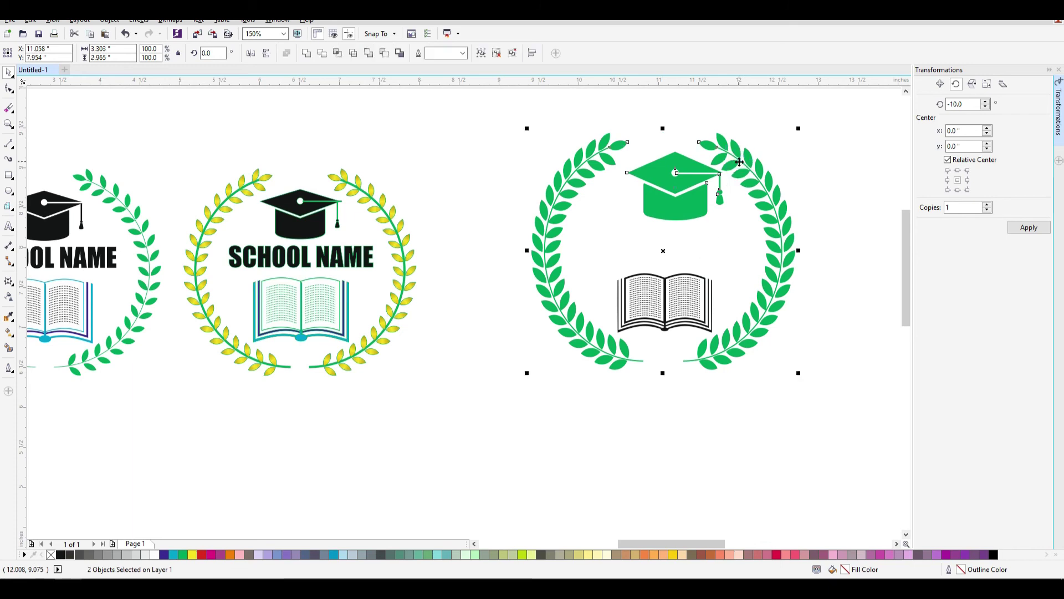
key("c")
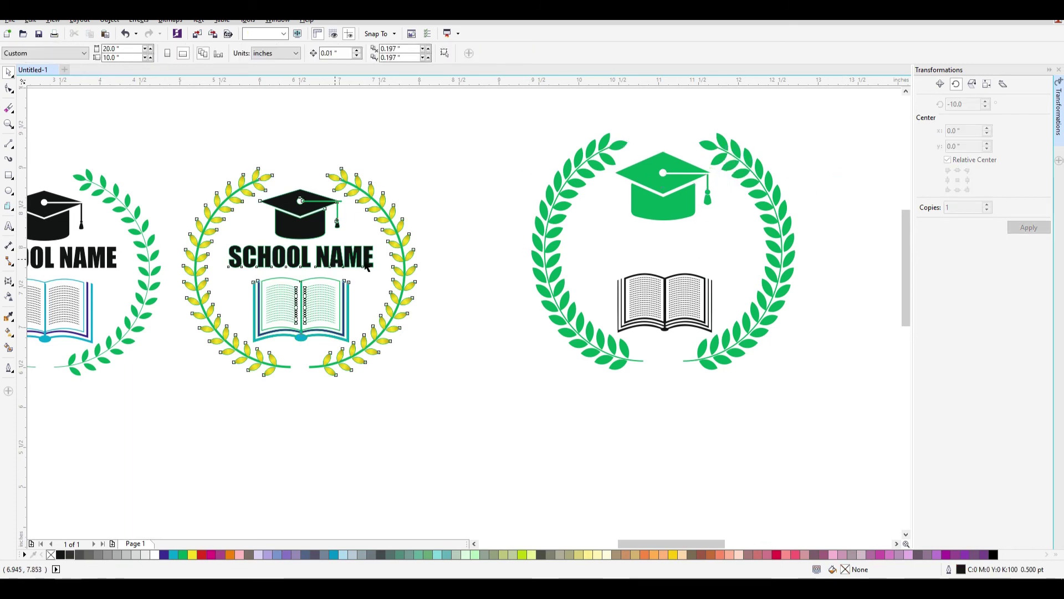
Ungroup the reference logo with the yellow-leaf wreath and remove the outline from its SCHOOL NAME text
left_click_drag(287, 279, 342, 281)
key("Escape")
right_click(334, 266)
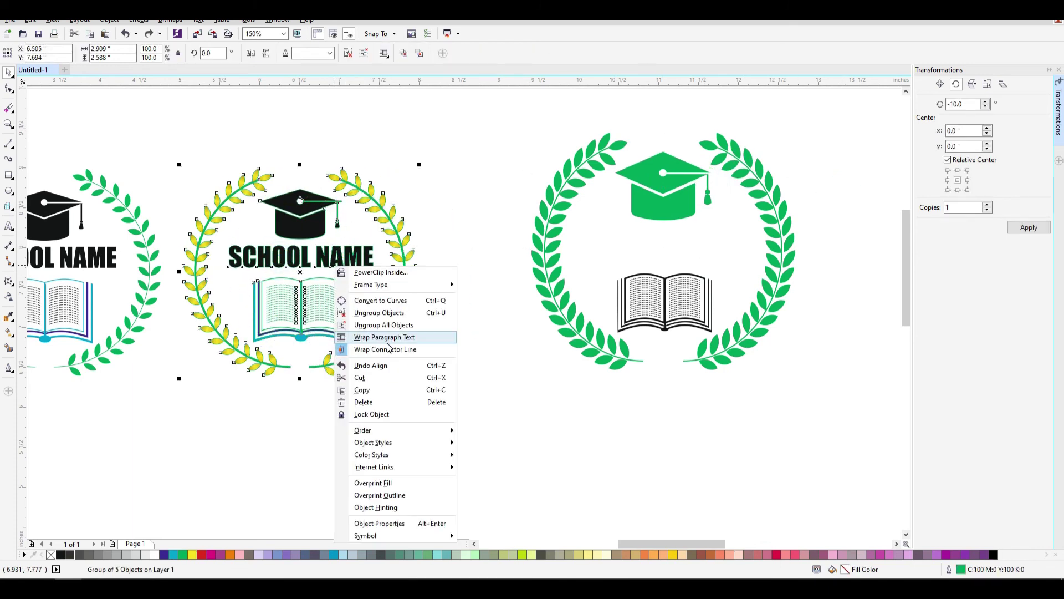
left_click(388, 312)
left_click(349, 254)
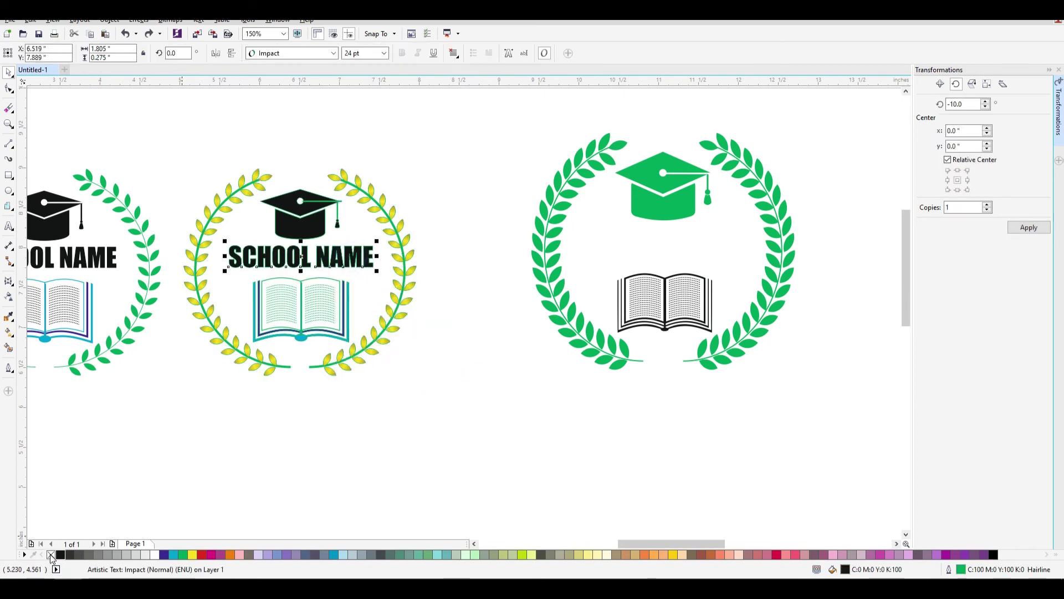
right_click(51, 554)
Place a copy of the SCHOOL NAME text between the green cap and the book, centered horizontally on the wreath
left_click_drag(408, 254, 721, 274)
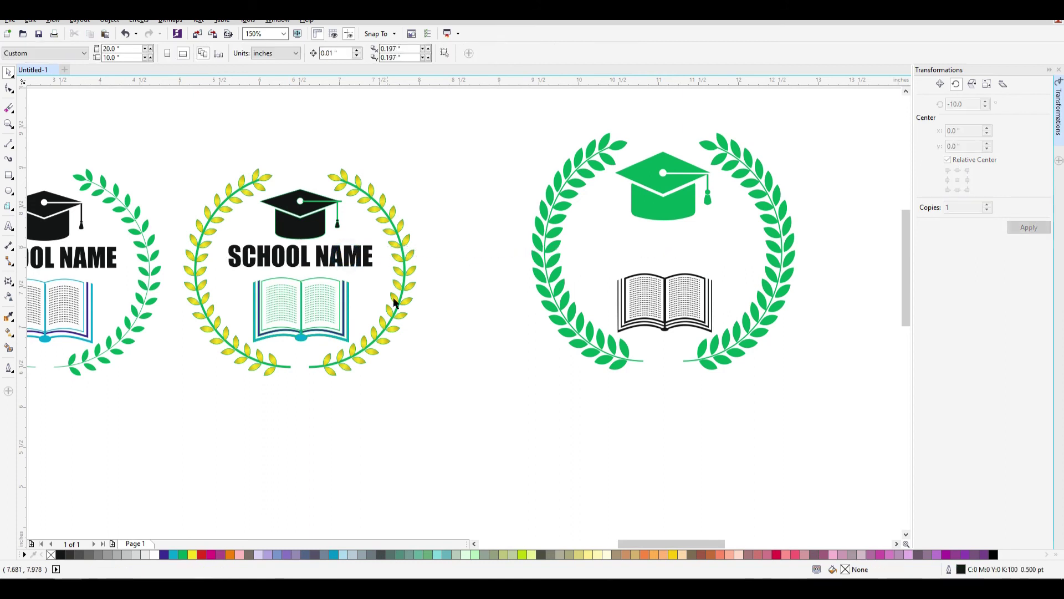
left_click_drag(347, 254, 710, 246)
left_click(769, 198)
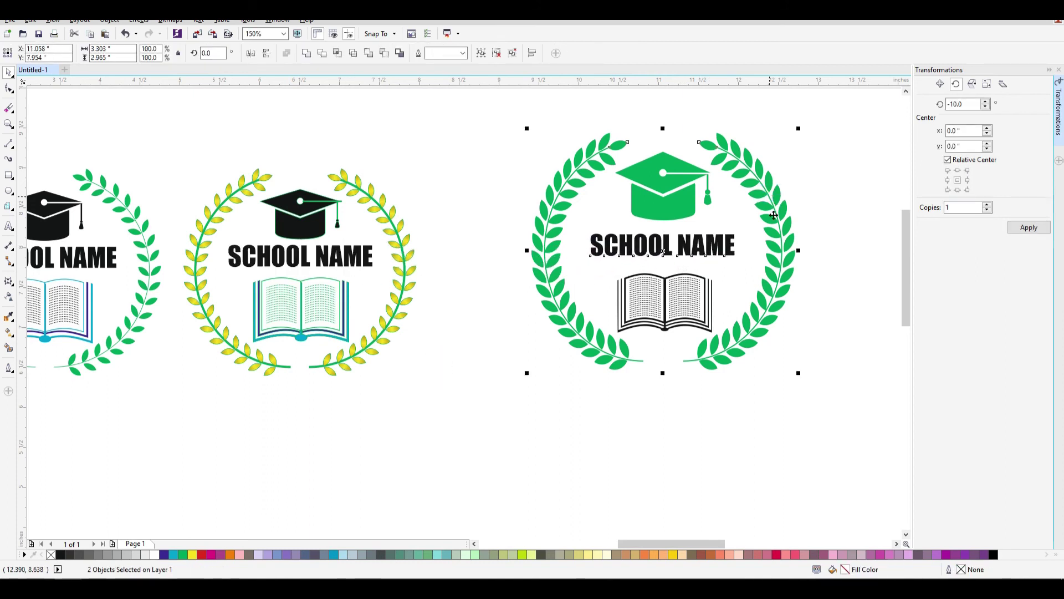
left_click(839, 397)
Examine the leaf fill and outline styling on the reference logo's yellow wreath up close
left_click_drag(820, 476, 462, 110)
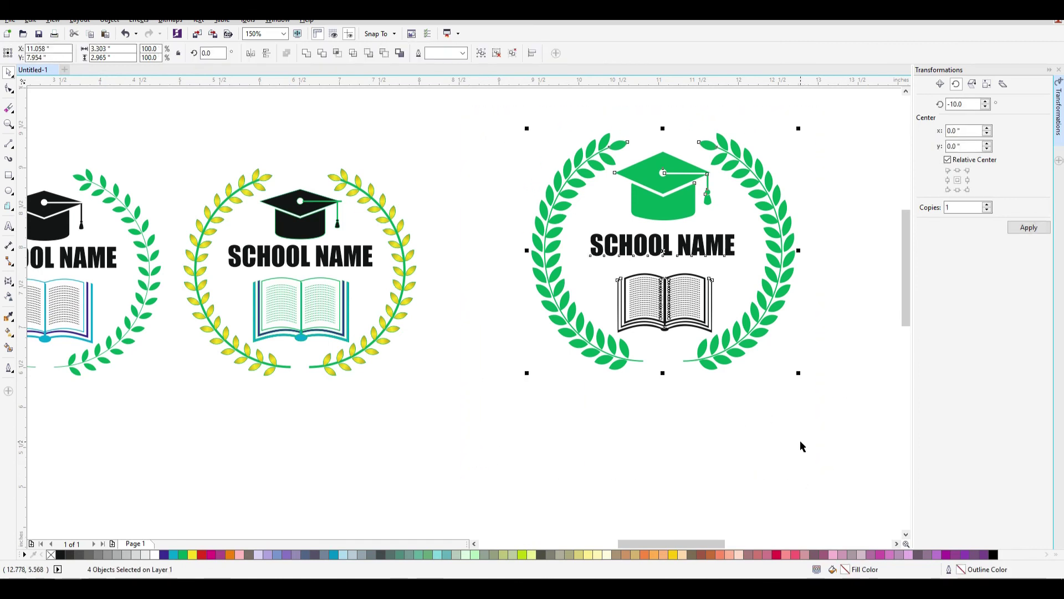
left_click_drag(839, 471, 487, 100)
scroll(646, 540, "down", 2)
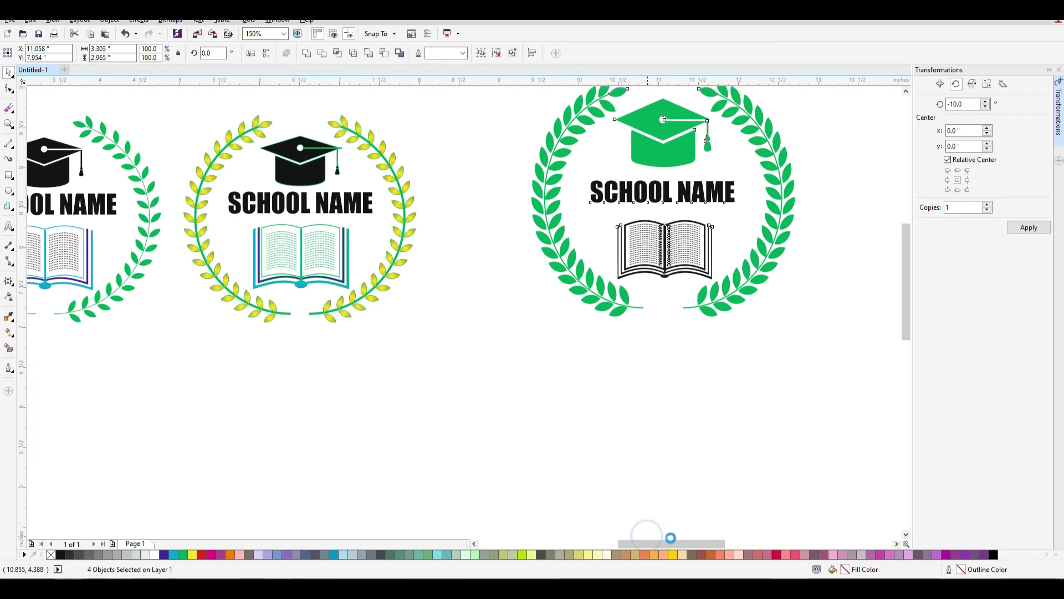
key("Escape")
left_click_drag(674, 548, 687, 542)
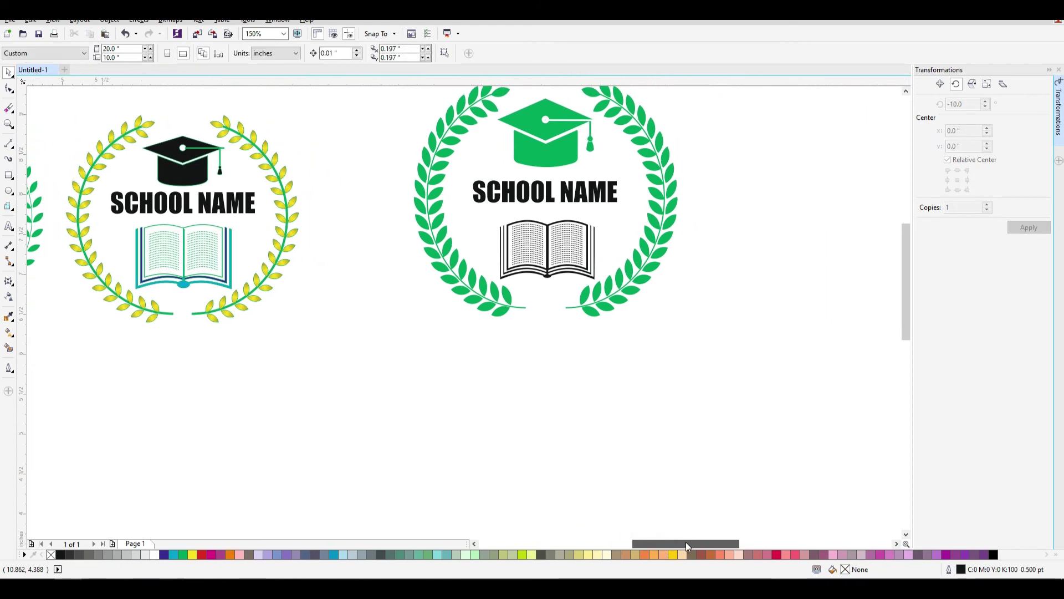
scroll(291, 238, "up", 3)
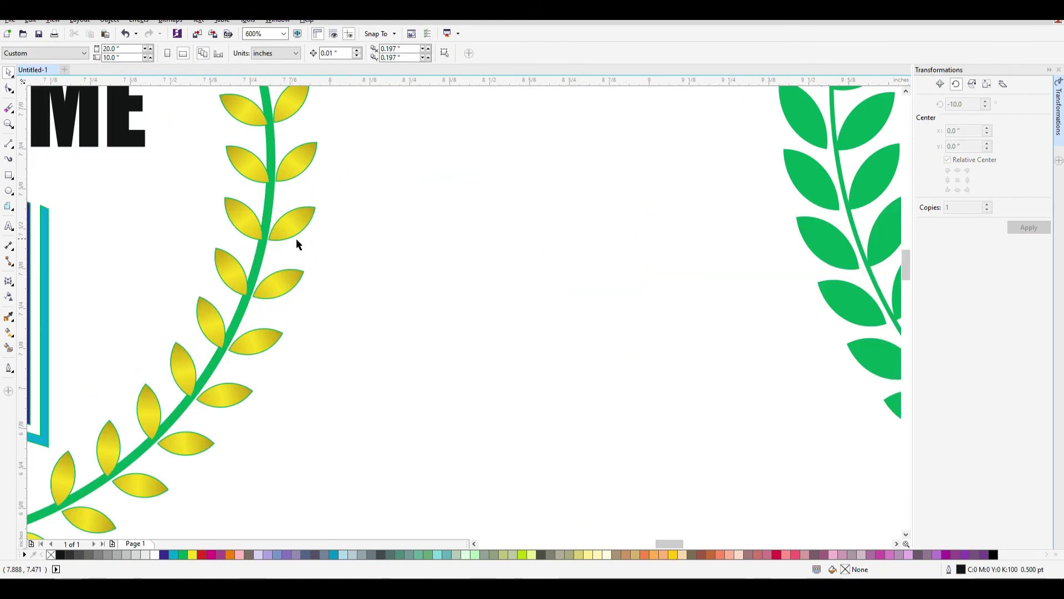
scroll(294, 244, "down", 3)
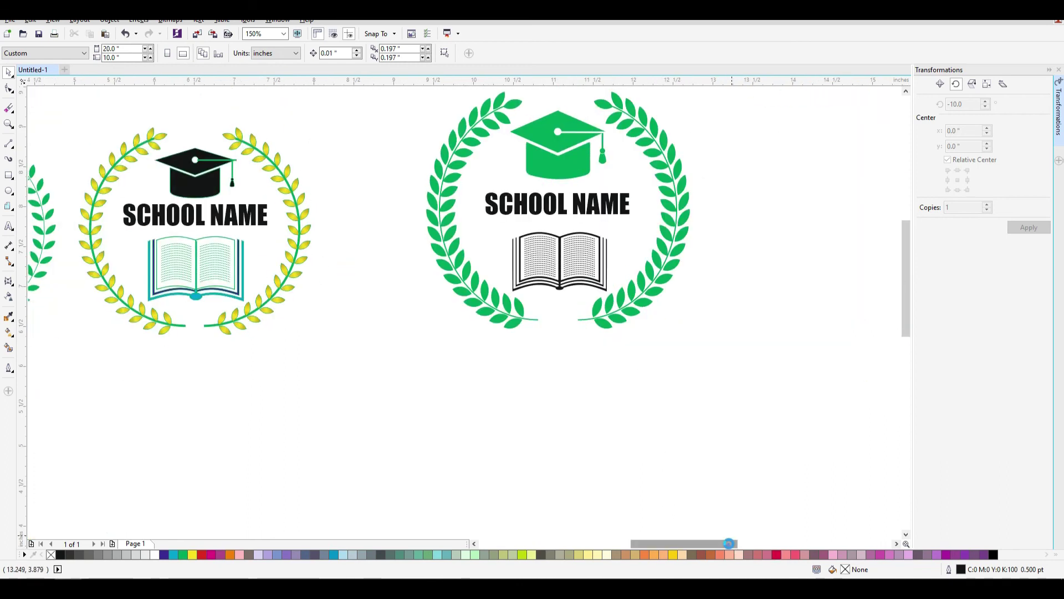
left_click_drag(725, 544, 737, 544)
Ungroup the green wreath into its two laurel branches and select the right branch
left_click_drag(556, 168, 620, 221)
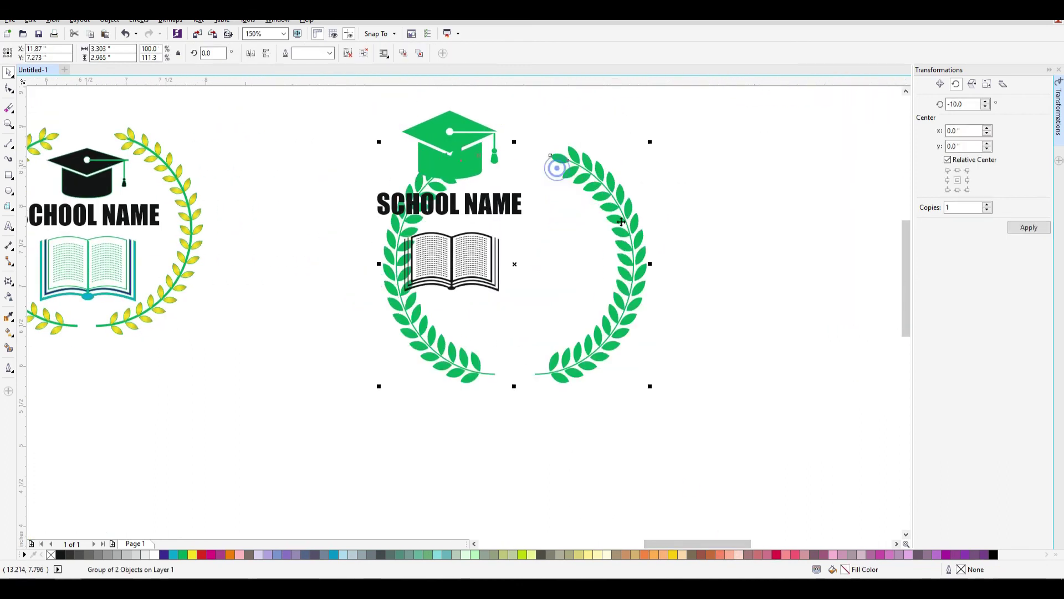
key("ctrl+z")
key("ctrl+u")
left_click(637, 233)
left_click(564, 174)
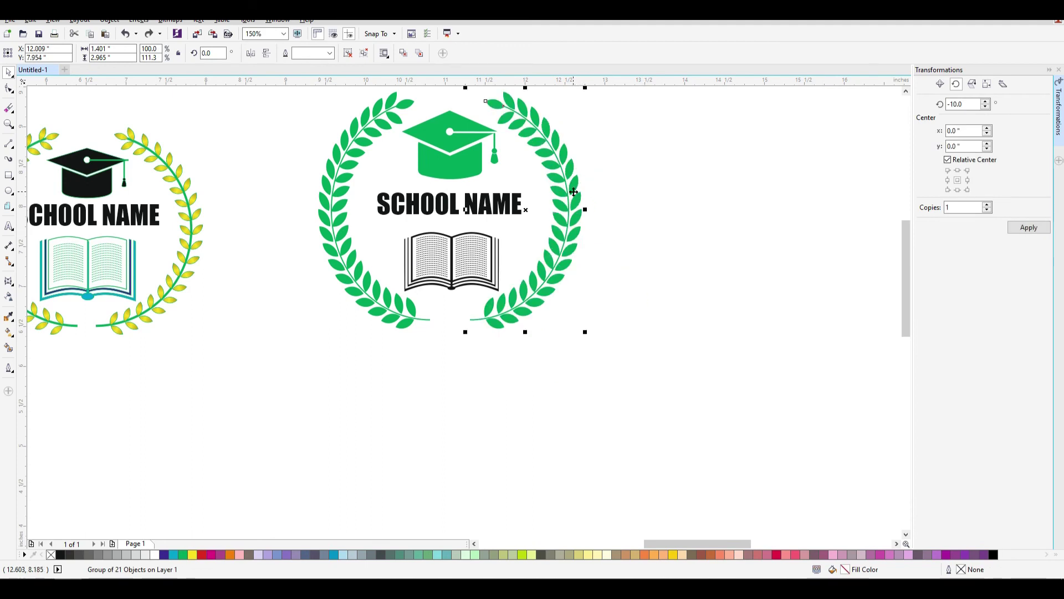
Move the right laurel branch clear of the green logo and ungroup it into individual leaves and stem
left_click_drag(573, 192, 661, 204)
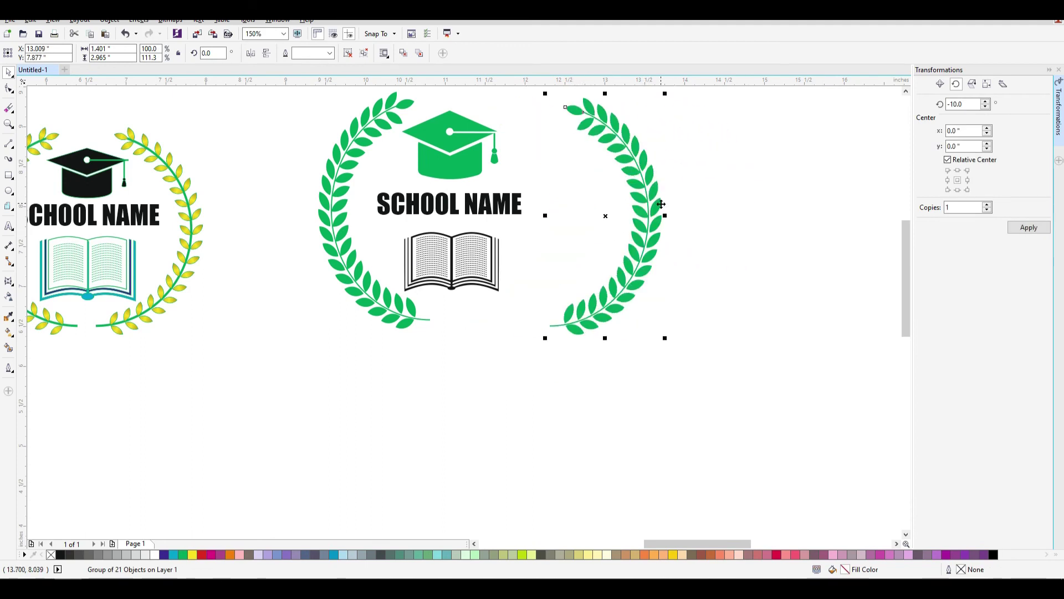
scroll(646, 133, "up", 2)
scroll(660, 152, "down", 2)
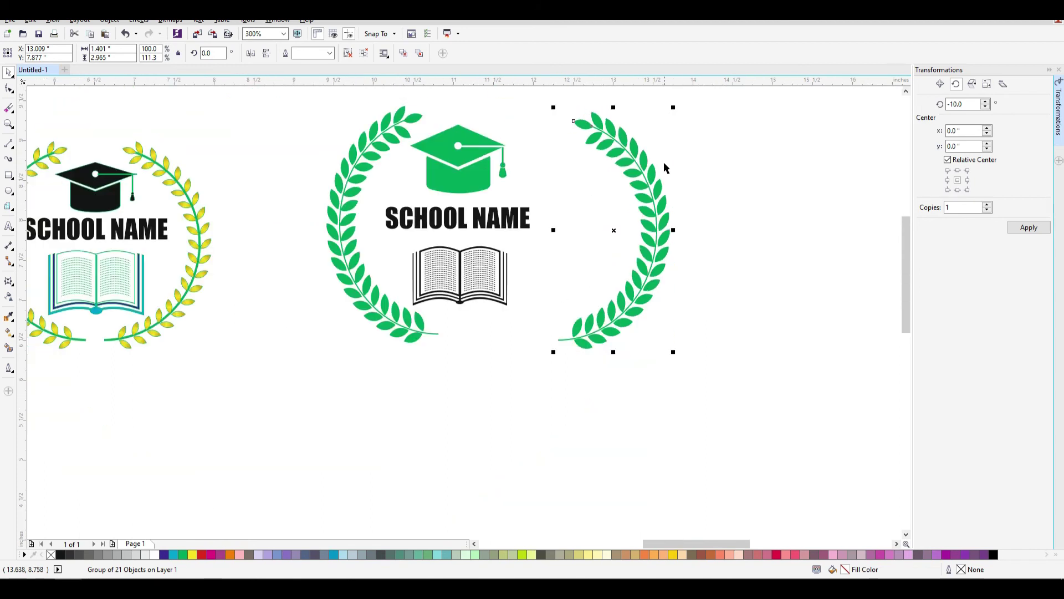
key("ctrl+u")
scroll(707, 122, "up", 2)
left_click(694, 148)
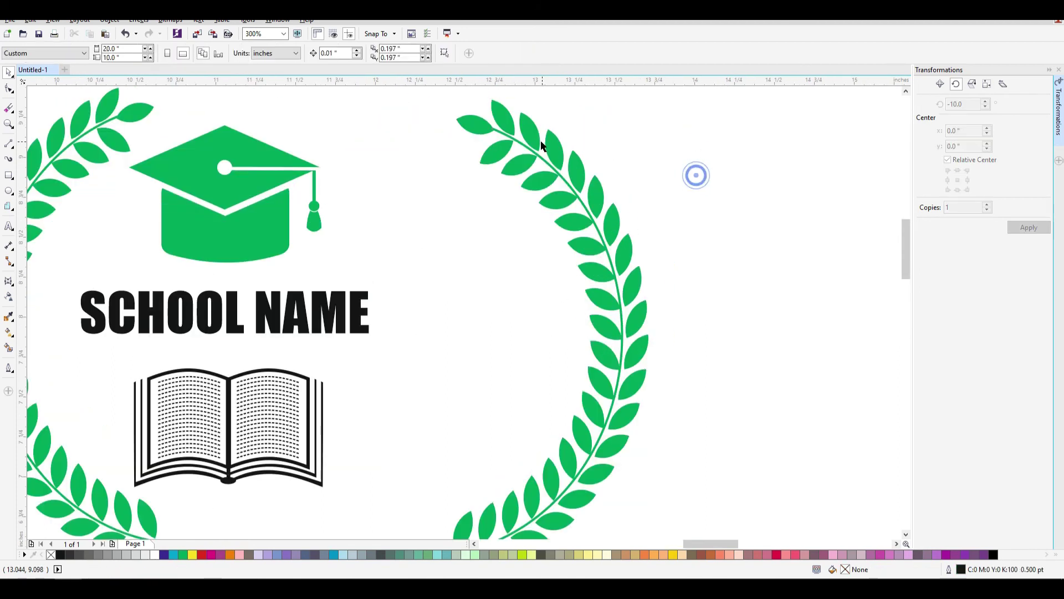
left_click(585, 124)
left_click_drag(710, 213, 417, 150)
left_click(475, 128)
key("ctrl+z")
left_click(697, 208)
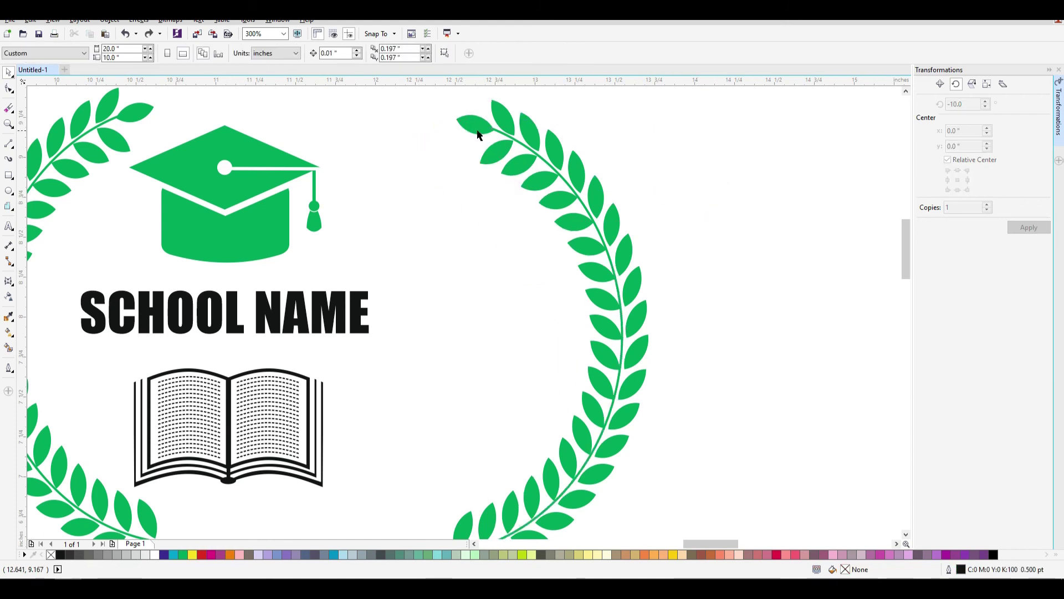
Bring the leaf at the right branch's upper tip out into the empty space and rotate it upright
left_click(474, 132)
left_click_drag(478, 131, 683, 306)
scroll(768, 269, "up", 4)
left_click(669, 235)
left_click_drag(742, 179, 682, 184)
left_click_drag(678, 282, 676, 286)
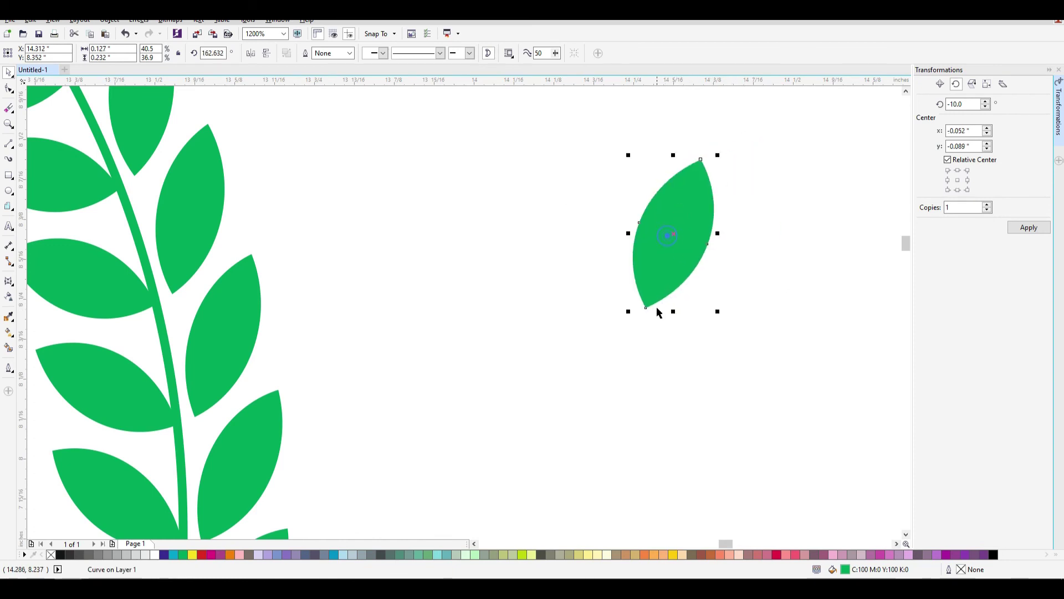
mouse_move(626, 322)
left_mouse_down()
mouse_move(647, 311)
mouse_move(637, 317)
left_mouse_up()
left_click(675, 335)
Apply a linear fountain fill to the upright leaf, fading from its upper part toward its lower end
key("g")
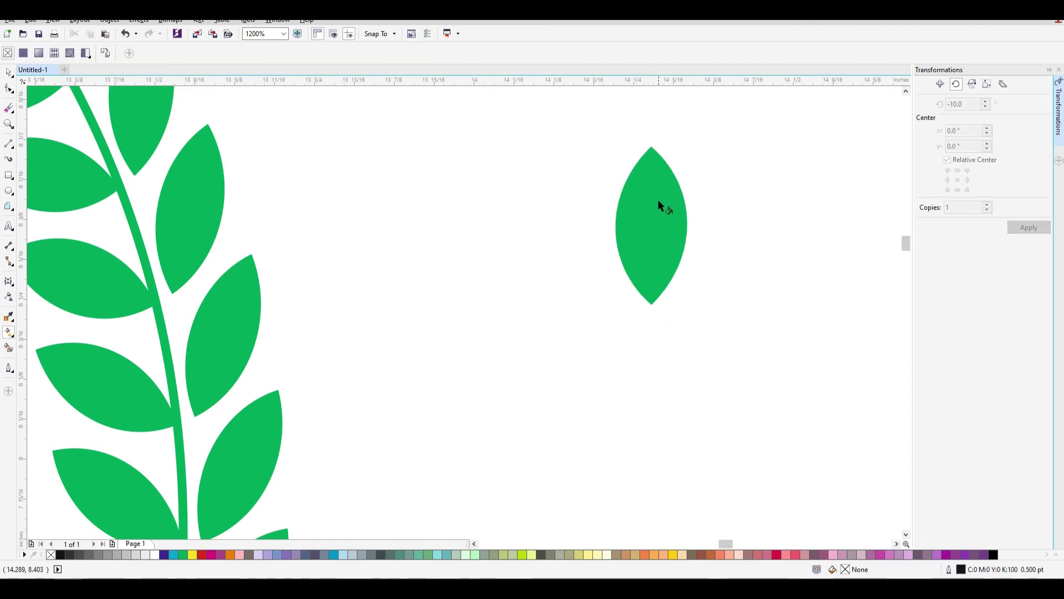
left_click(658, 200)
left_click_drag(678, 282, 677, 275)
Set the start colour of the leaf's gradient to C 30, M 30, Y 100, K 0
left_click(649, 182)
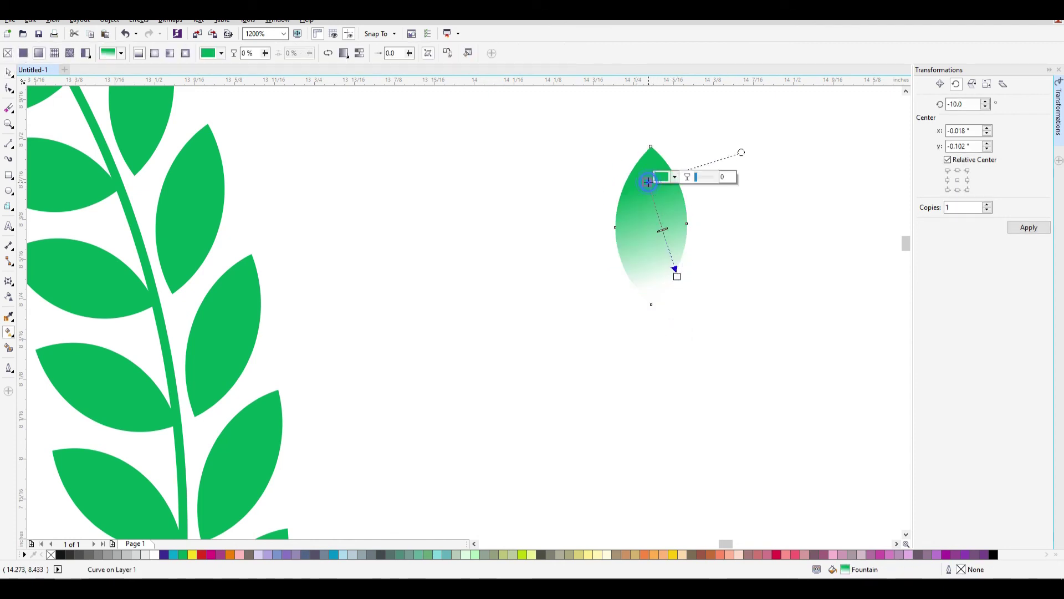
left_click(675, 177)
left_click(769, 233)
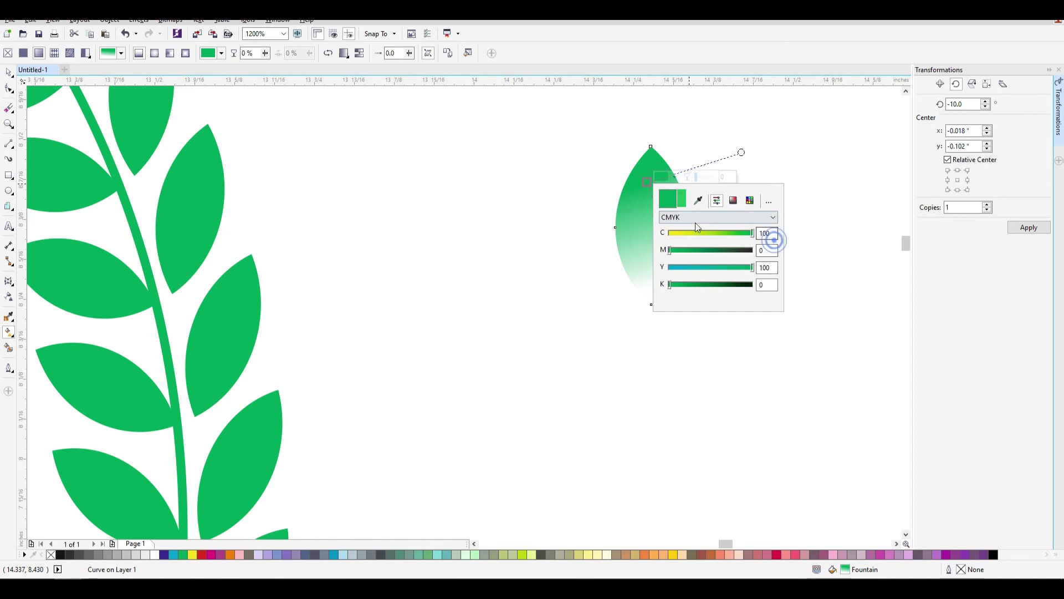
double_click(769, 233)
type("30")
key("Return")
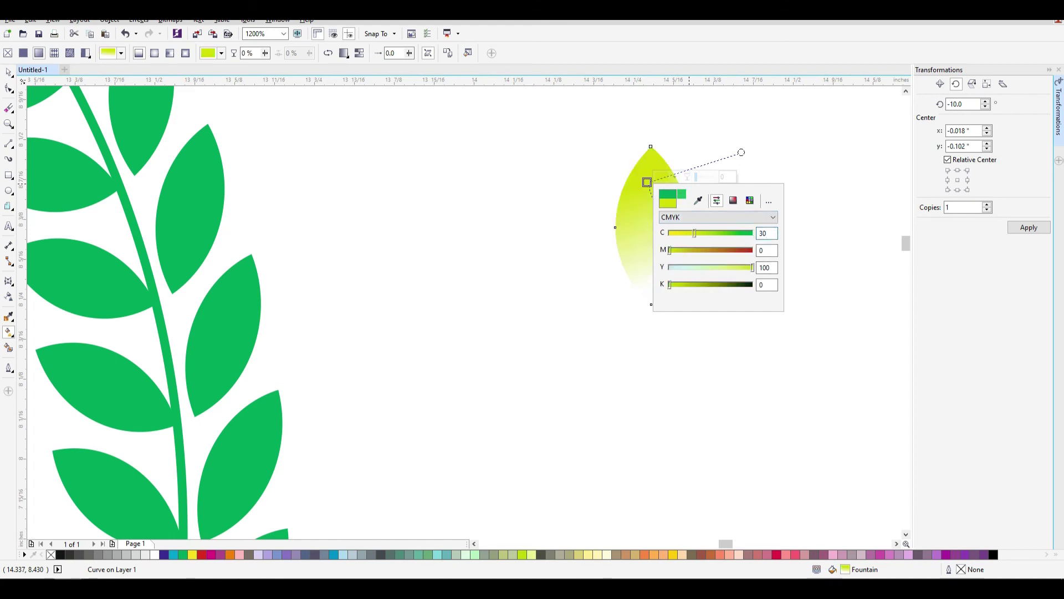
type("30")
key("Return")
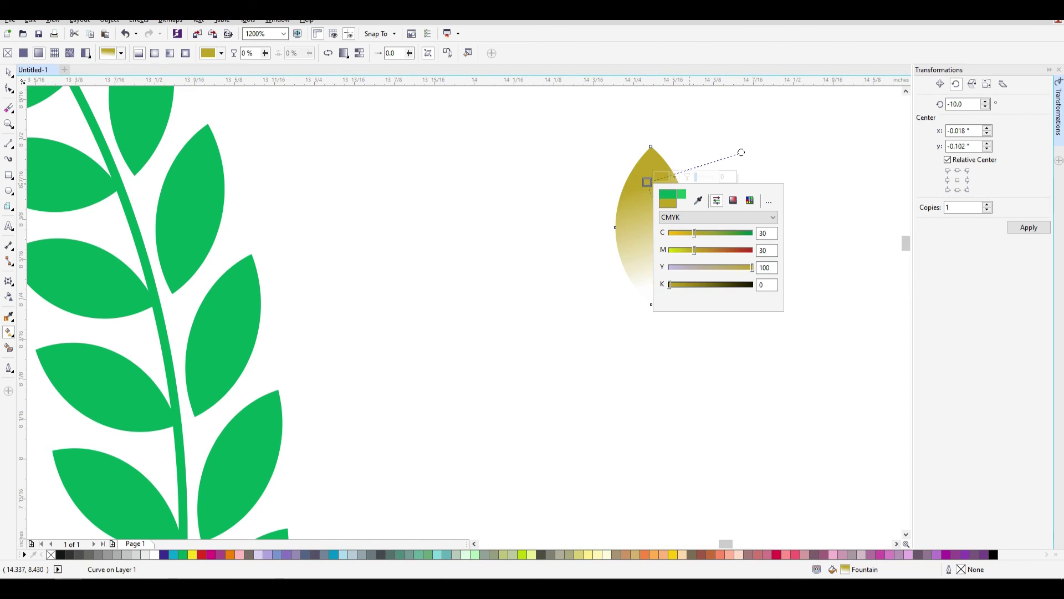
left_click(456, 428)
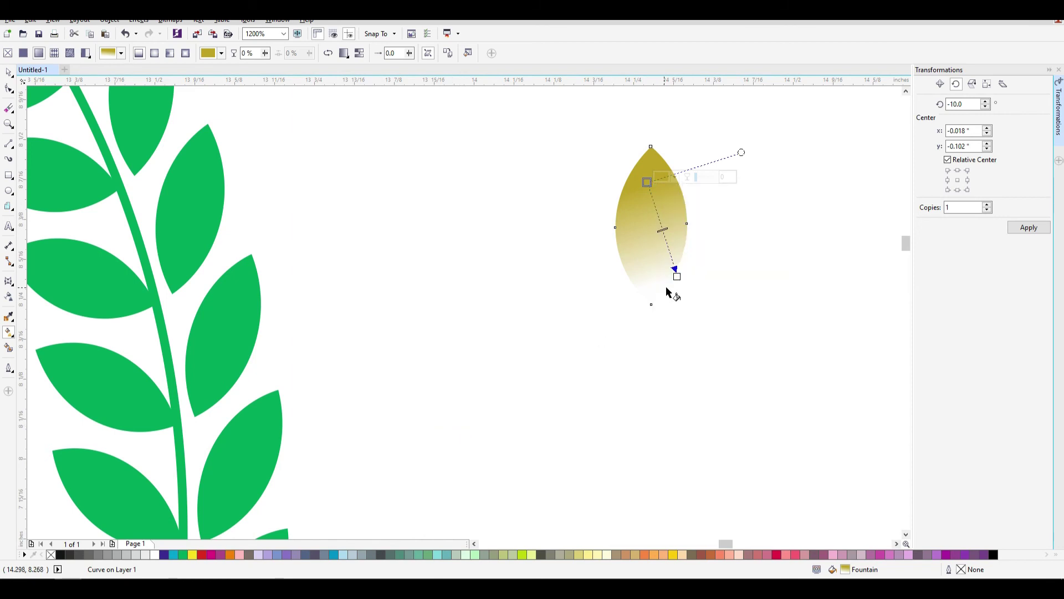
Move the gradient's end node to the leaf's lower tip and set its colour to C 30, M 30, Y 100, K 0
left_click_drag(676, 277, 650, 303)
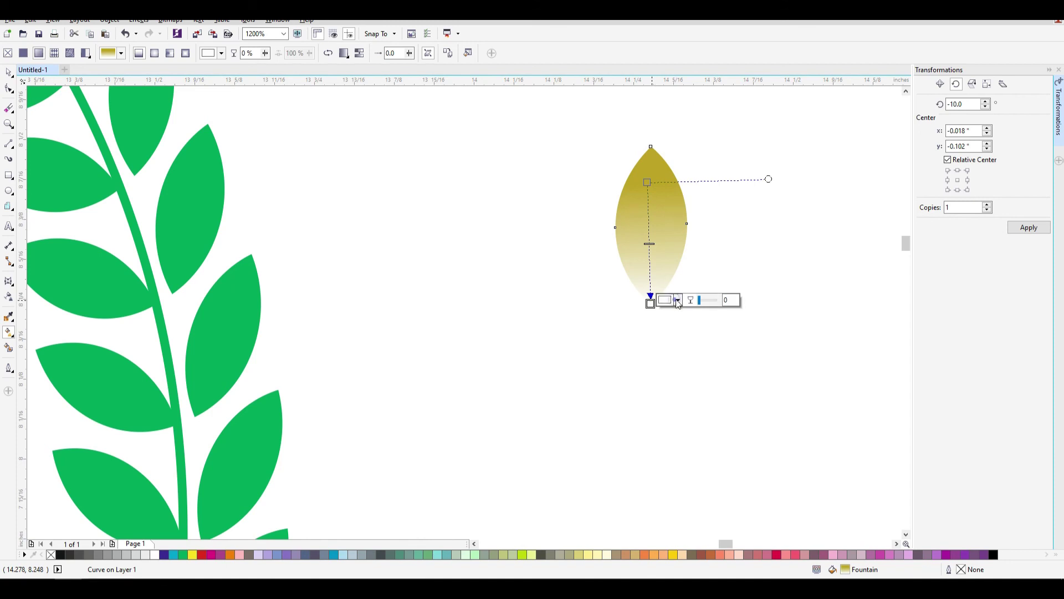
left_click(678, 302)
type("30")
key("Return")
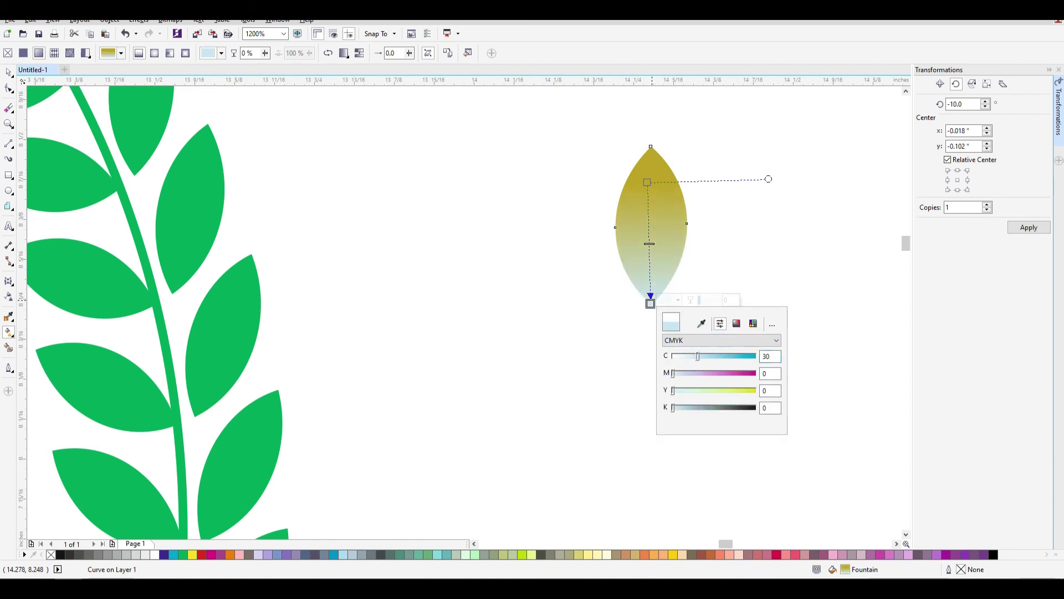
type("30")
key("Return")
type("100")
key("Return")
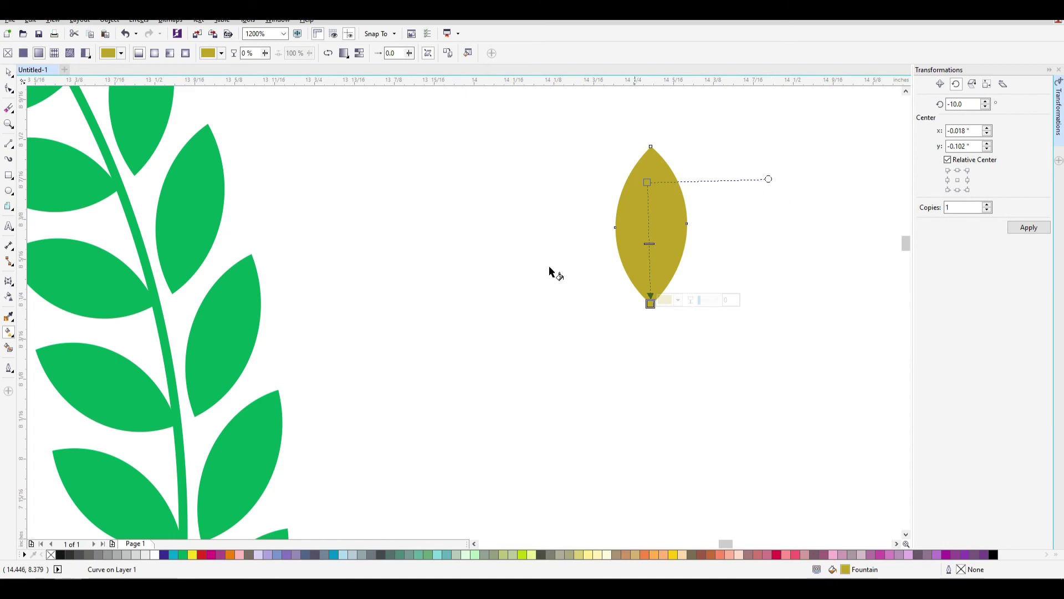
Add a colour node at 37% of the leaf's gradient and make it bright yellow with maximum yellow and no black in CMYK
left_click(651, 227)
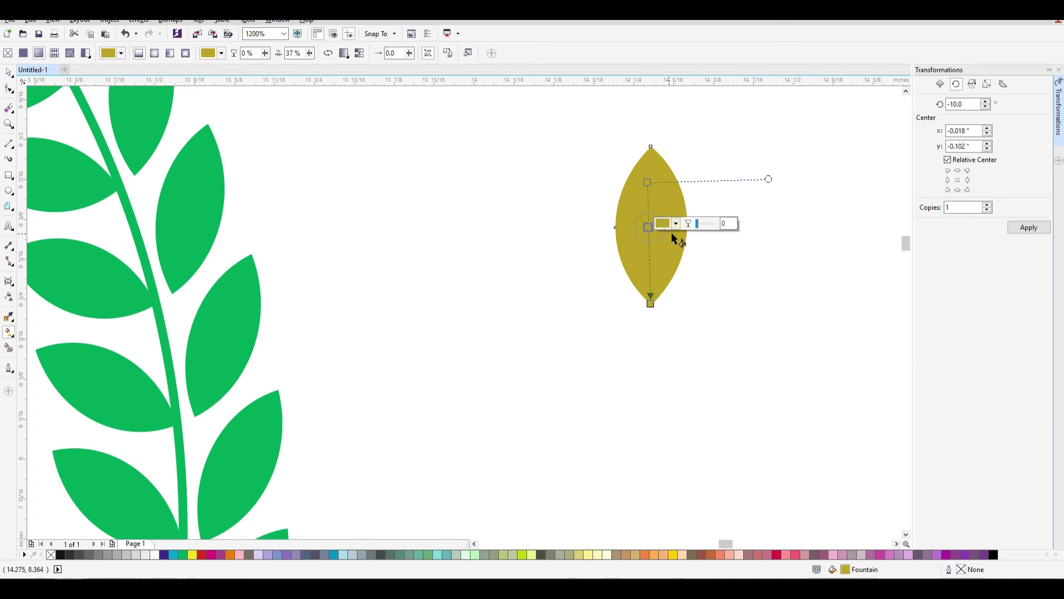
left_click(675, 225)
left_click(721, 266)
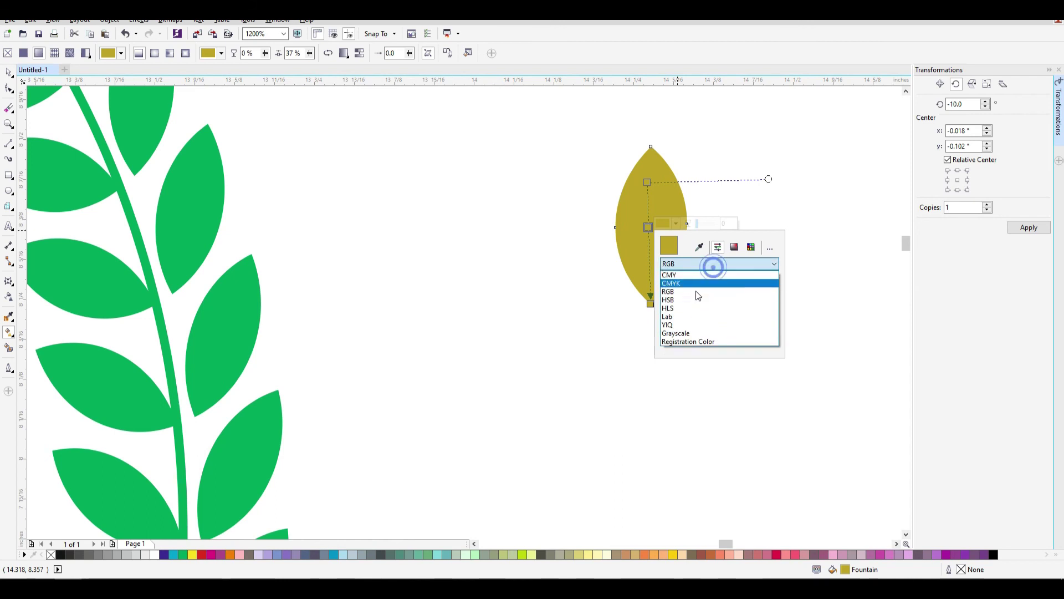
left_click(732, 282)
left_click_drag(676, 298, 665, 299)
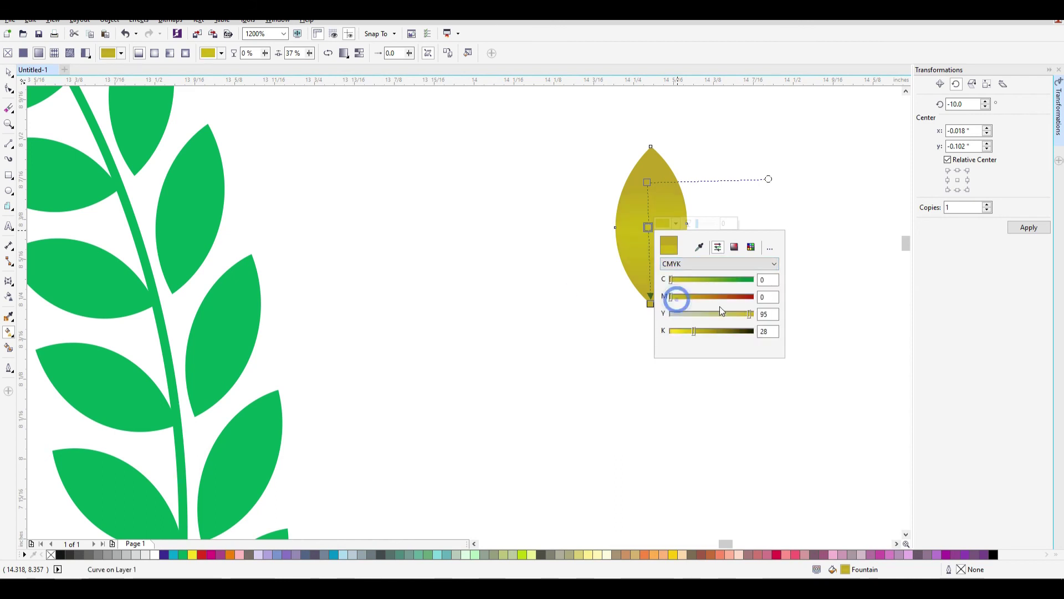
left_click_drag(727, 314, 803, 318)
left_click_drag(700, 330, 593, 330)
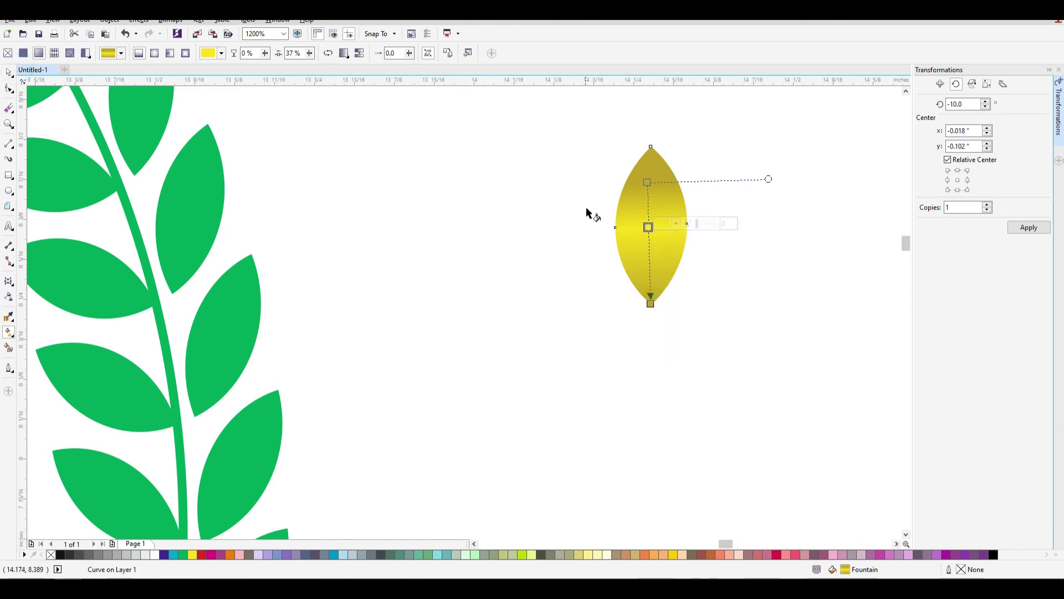
left_click(621, 159)
left_click(574, 172)
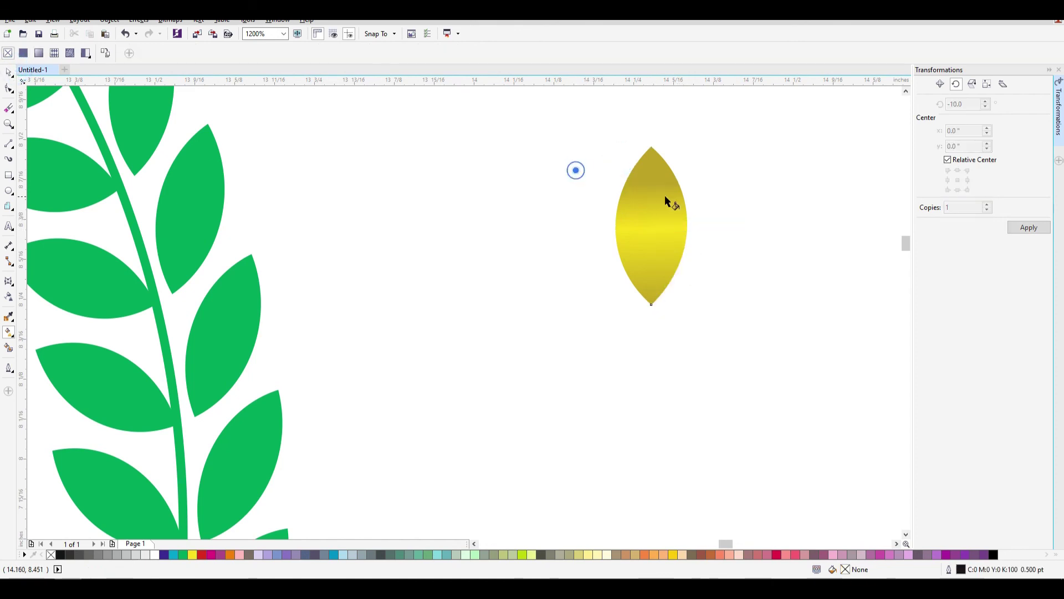
left_click(628, 159)
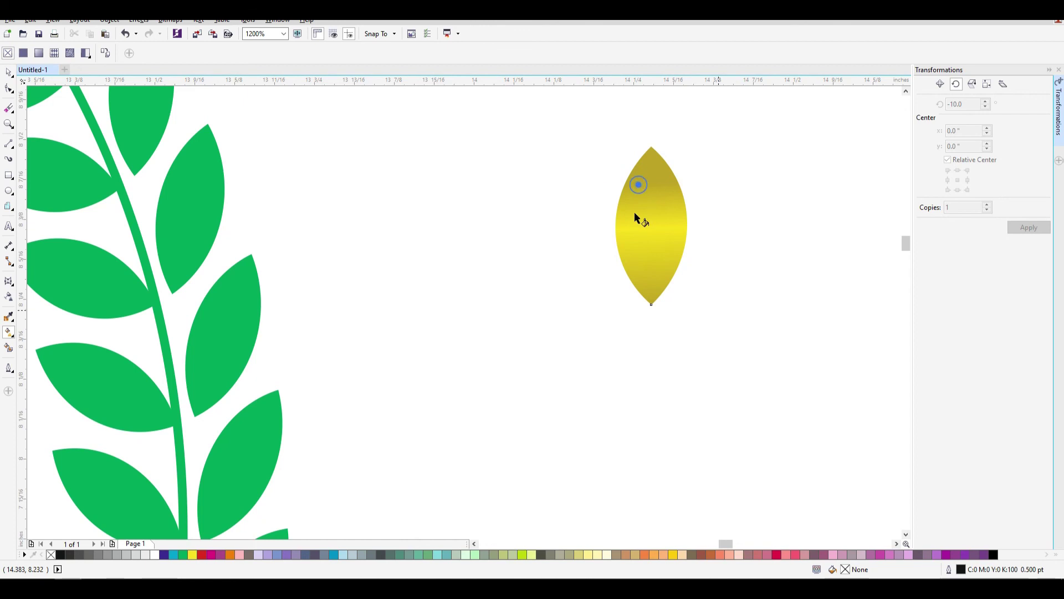
left_click(646, 194)
left_click(9, 74)
left_click(9, 71)
left_click(645, 195)
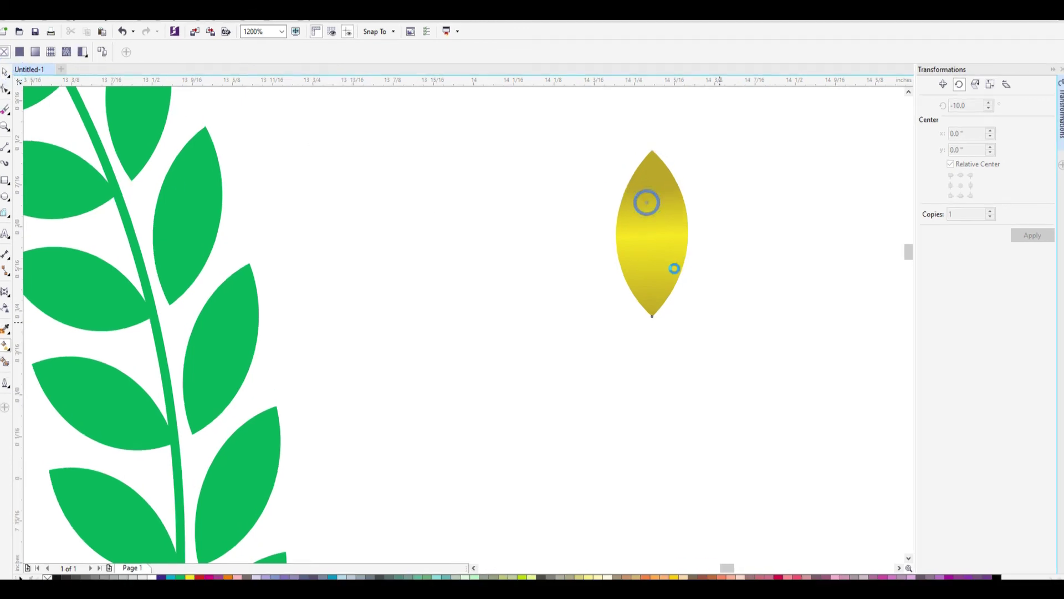
left_click(677, 256)
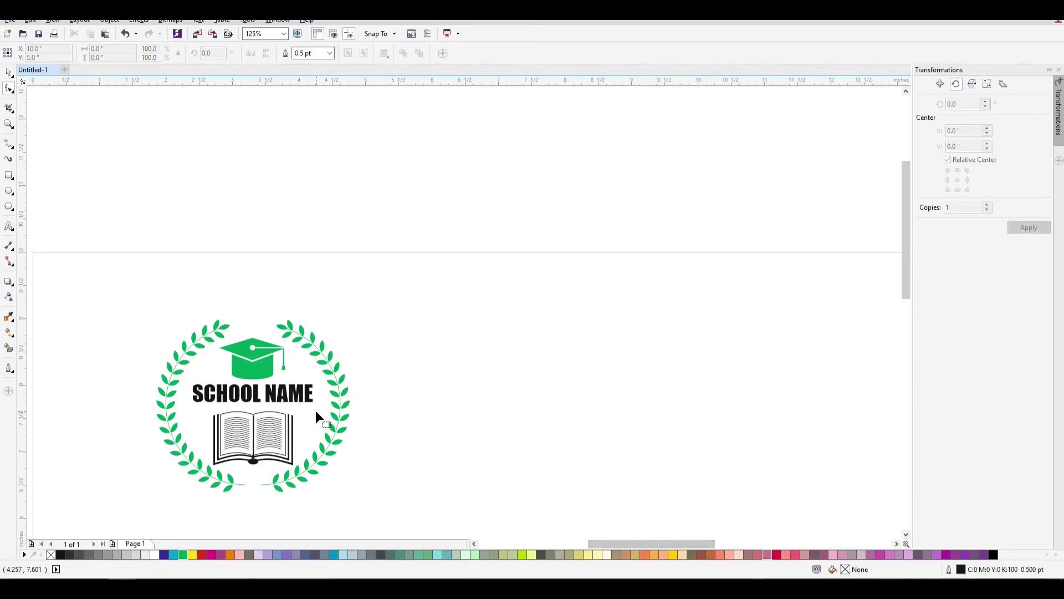
left_click(9, 72)
left_click_drag(461, 266, 133, 537)
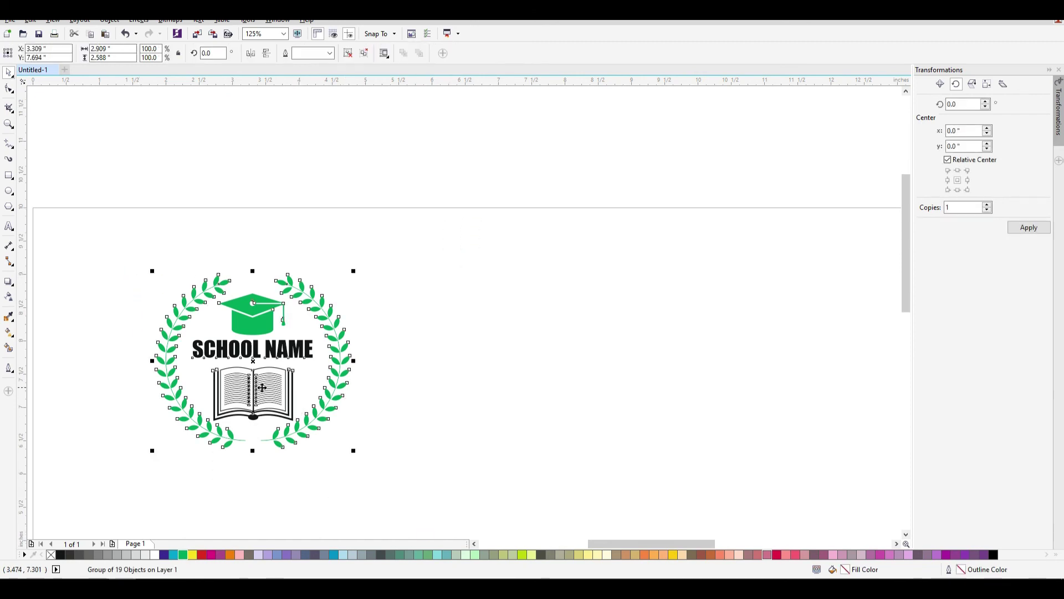
left_click_drag(261, 387, 371, 394)
key("ctrl+z")
left_click(458, 368)
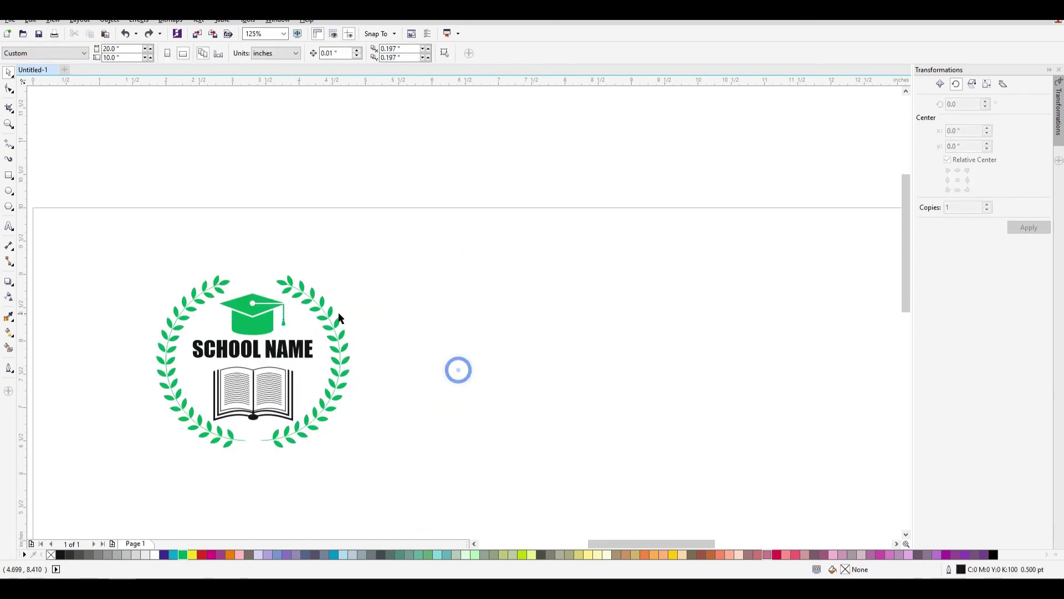
Place a copy of the whole green wreath logo beside the original at the same height
left_click(264, 392)
left_click_drag(264, 392, 478, 392)
right_click(477, 392)
left_click_drag(739, 465, 366, 262)
left_click(576, 339)
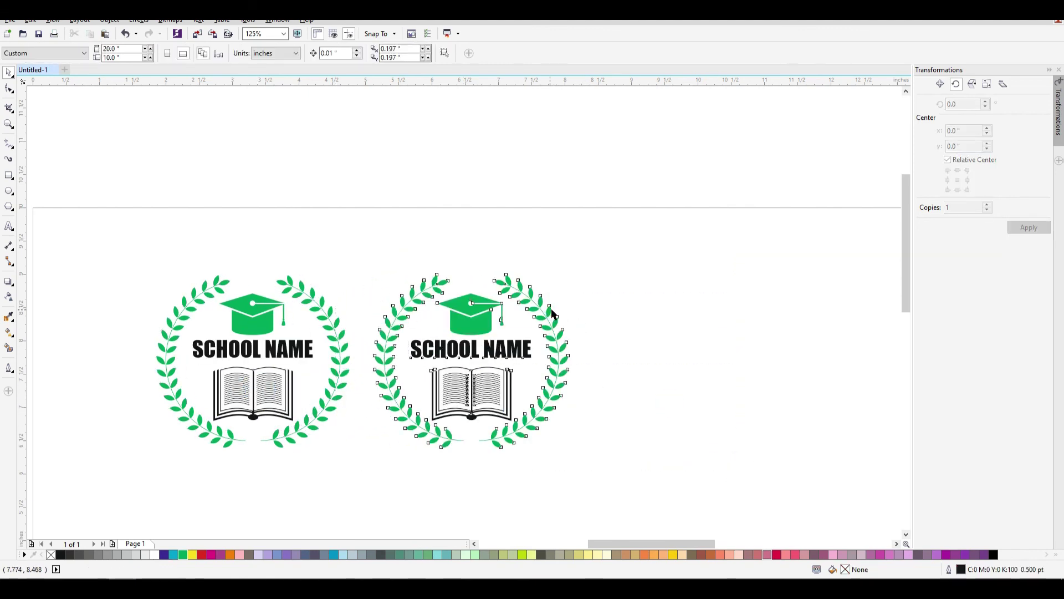
Move the copied logo's right laurel branch out into the empty space, well away from its cap, text and book
left_click(667, 392)
left_click_drag(399, 234, 538, 438)
left_click(619, 486)
left_click_drag(553, 350, 765, 372)
left_click(408, 301)
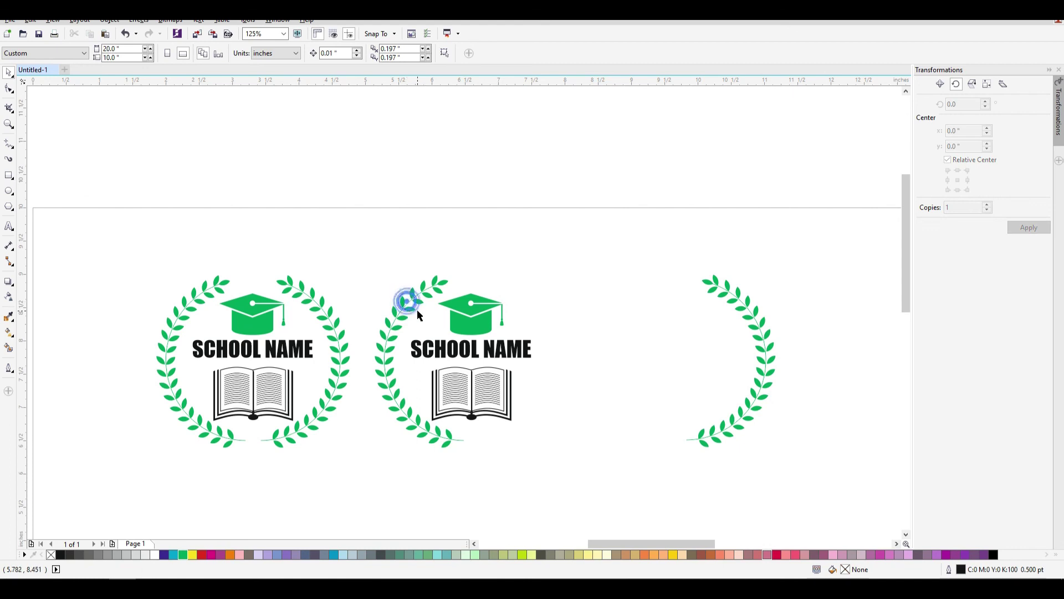
left_click_drag(351, 253, 484, 493)
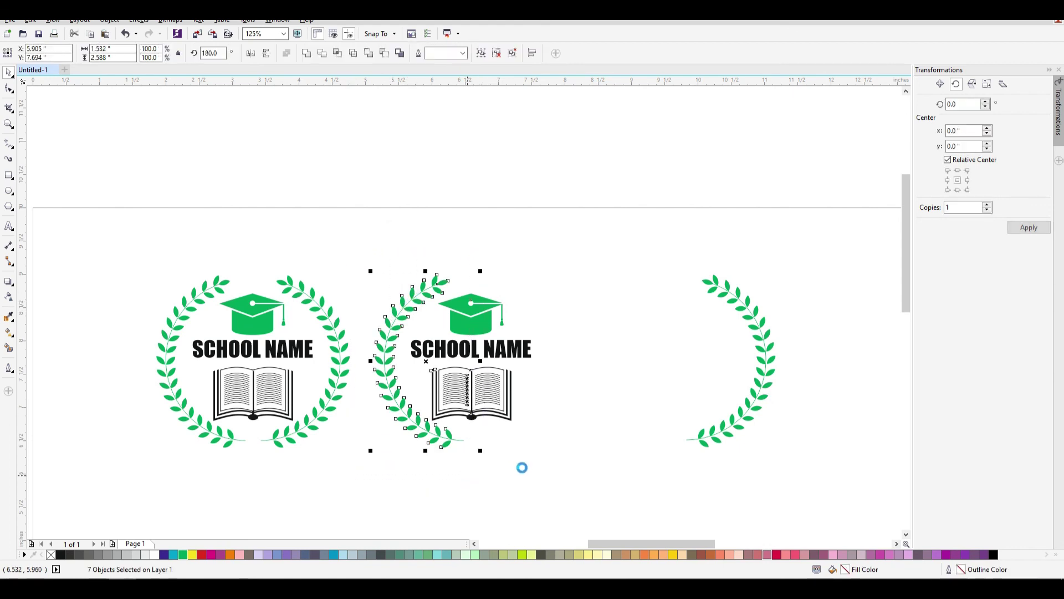
key("Delete")
key("ctrl+z")
left_click(575, 499)
Delete the copied logo's left laurel branch and move the separated right branch closer to the cap, text and book
left_click(442, 438)
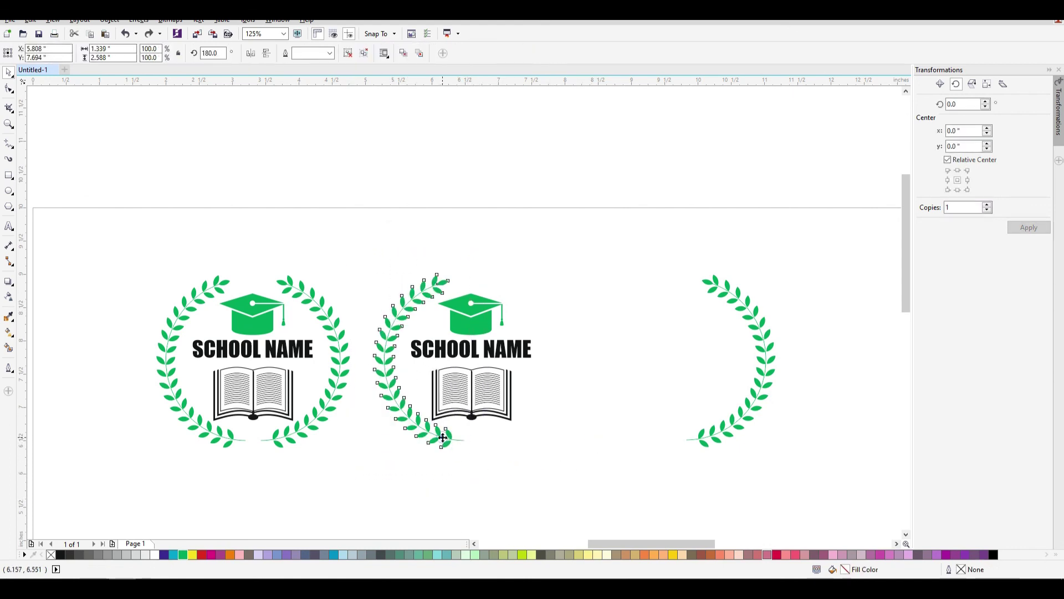
key("Delete")
scroll(747, 380, "up", 2)
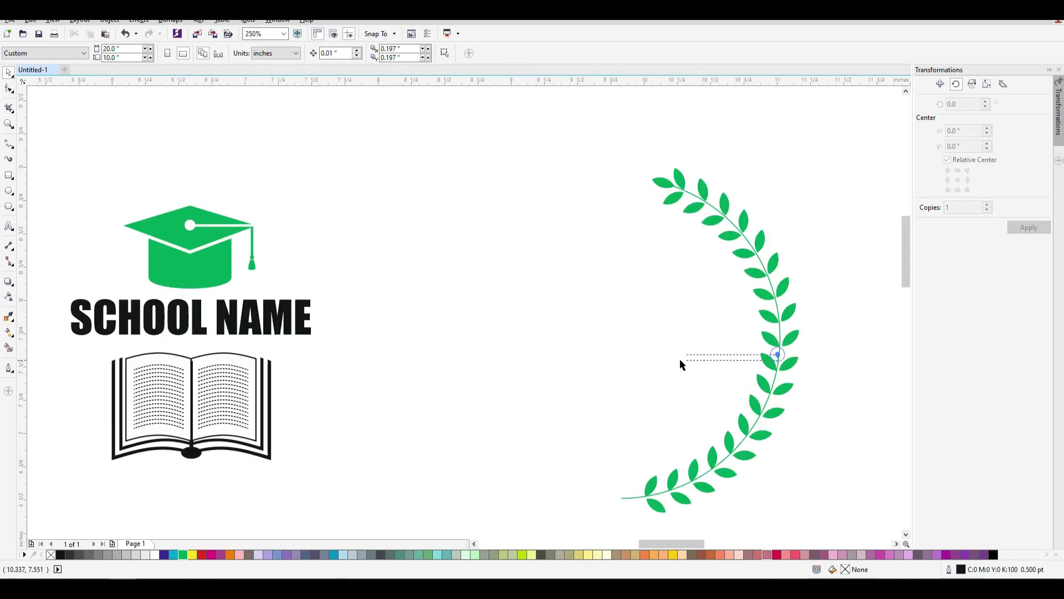
left_click_drag(739, 339, 676, 324)
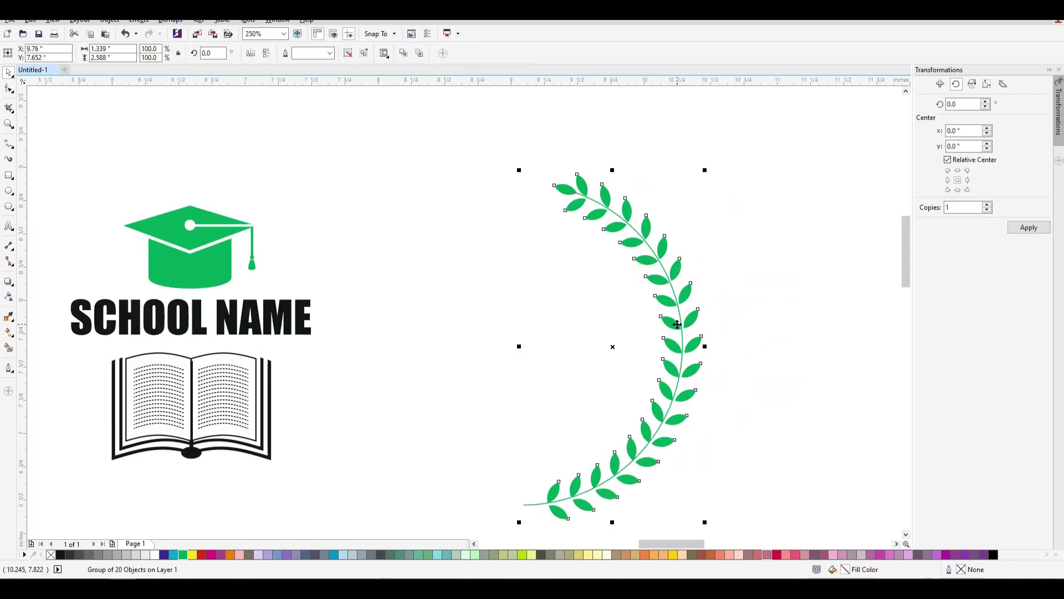
left_click(762, 312)
Place a copy of the leaf at the branch's upper tip in the empty space between the cap and the branch
left_click_drag(567, 190, 448, 231)
key("ctrl+z")
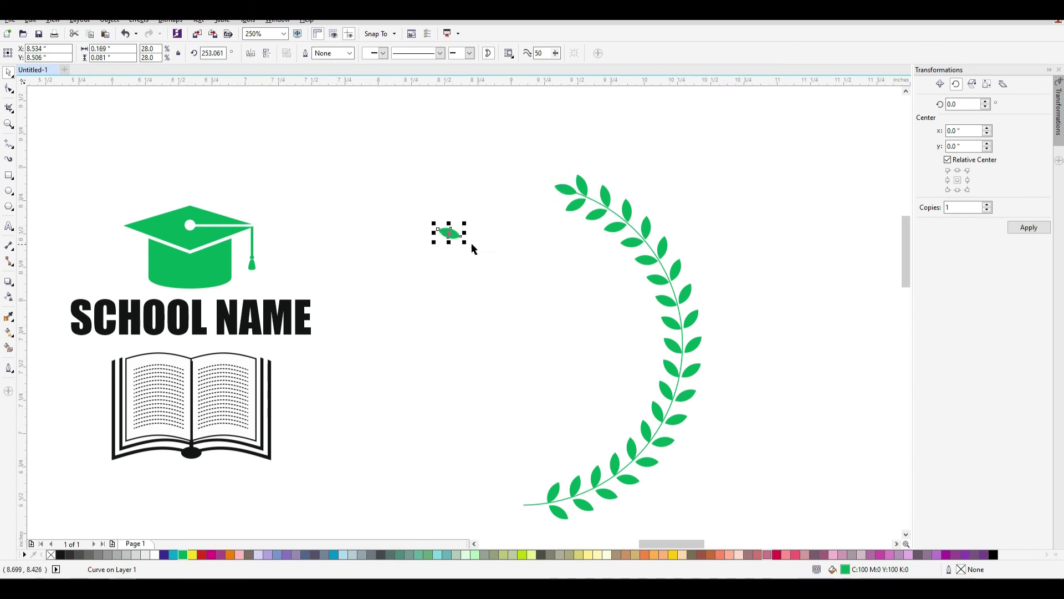
scroll(444, 231, "up", 4)
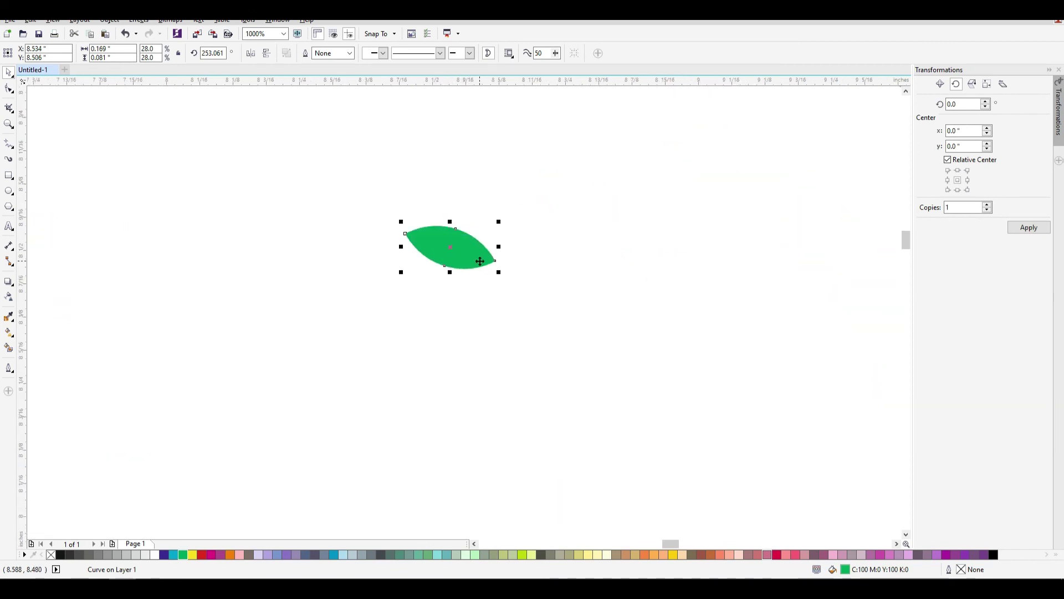
Apply a linear fountain fill along the separate leaf's length and set its start colour to C30 M30 Y100 K0
key("g")
left_click_drag(406, 231, 501, 274)
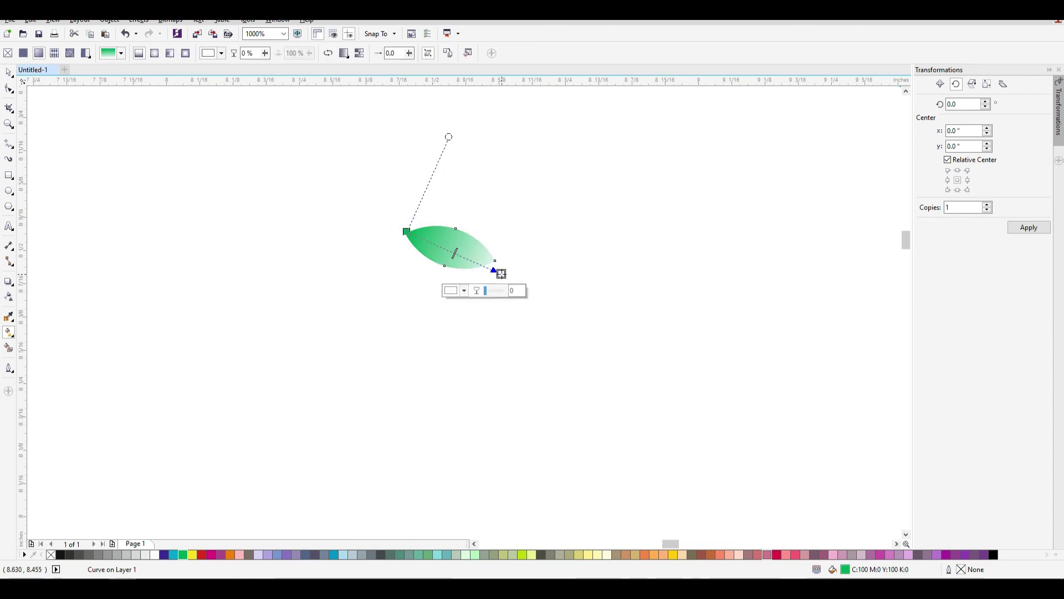
left_click(407, 232)
left_click(367, 247)
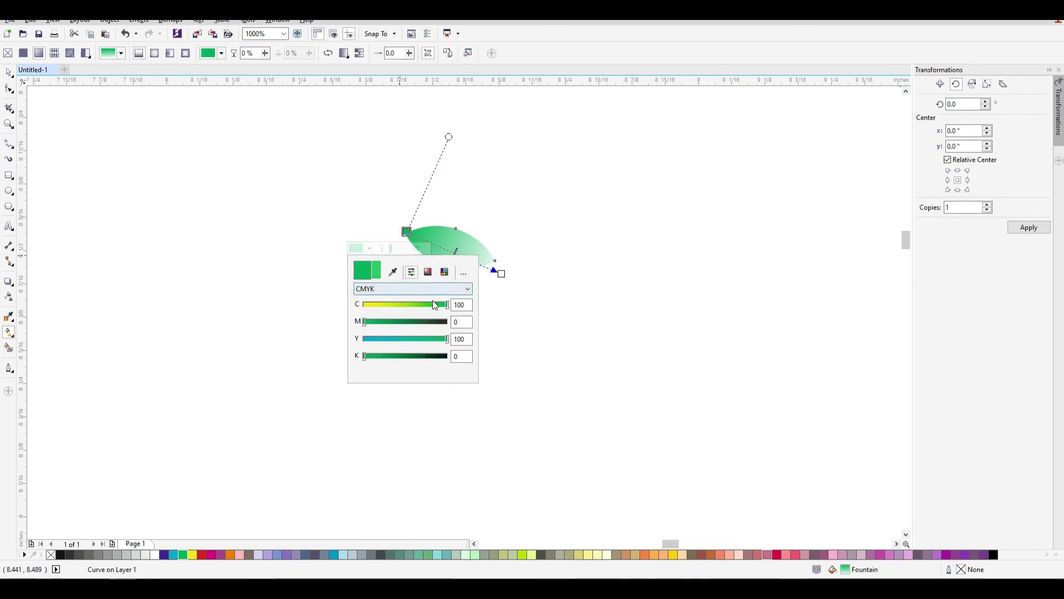
double_click(460, 304)
type("30")
key("Tab")
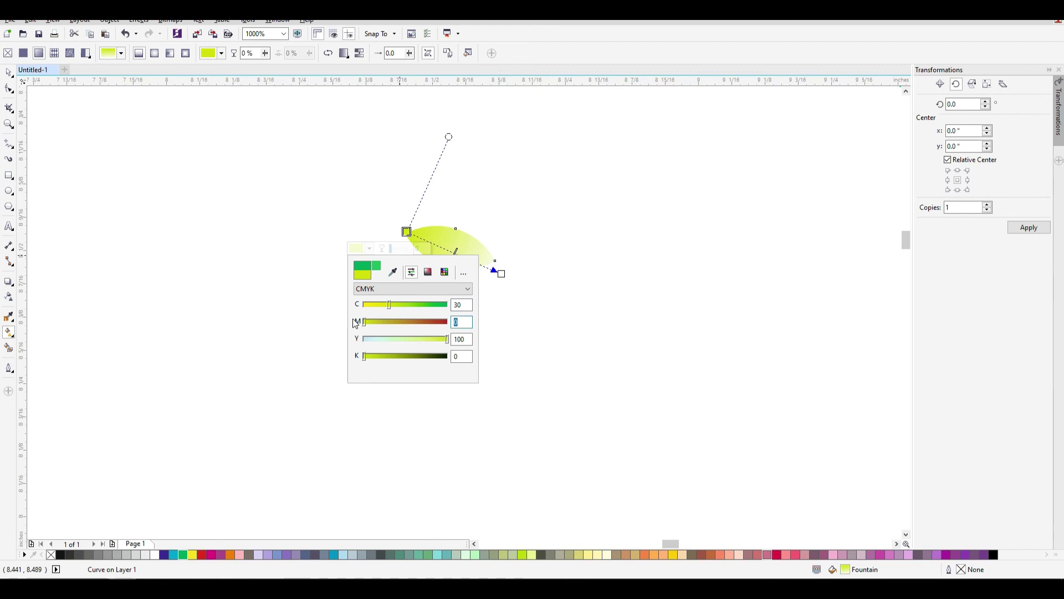
type("30")
key("Tab")
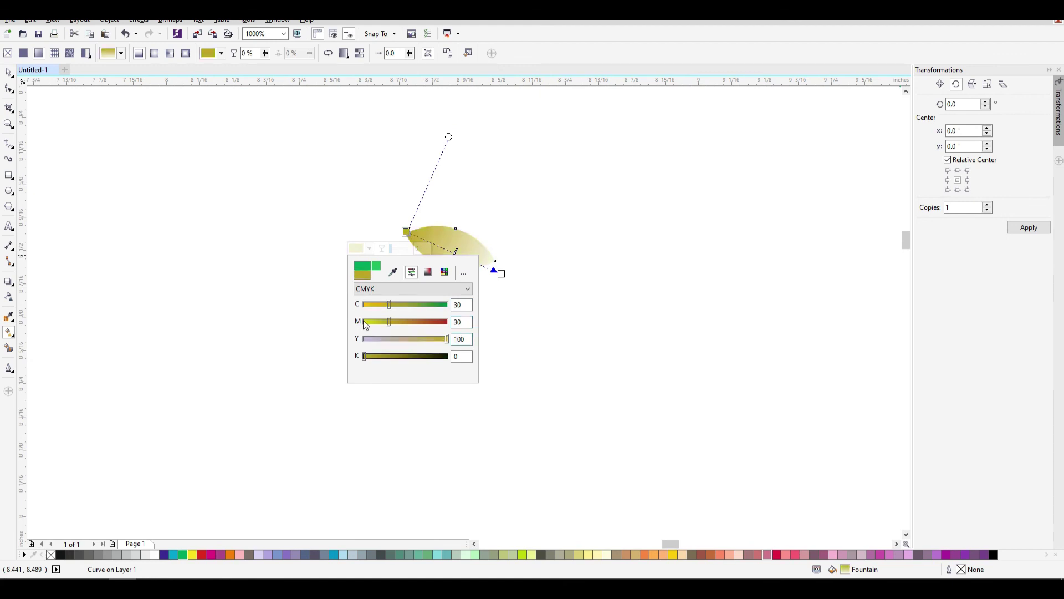
Set the end colour of the leaf's gradient to C30 M30 Y100 K0
left_click(501, 274)
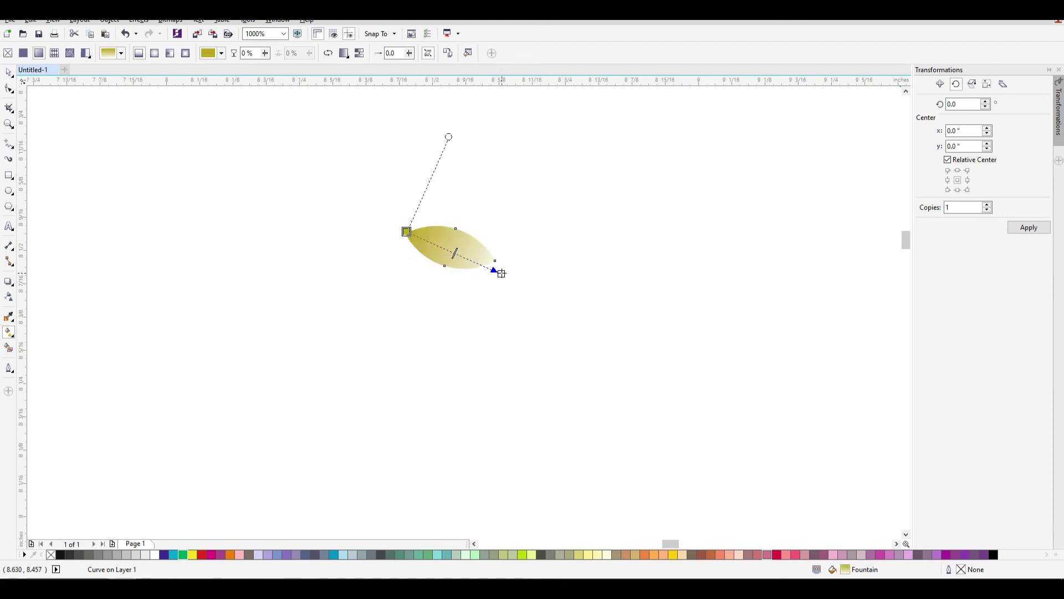
left_click(465, 290)
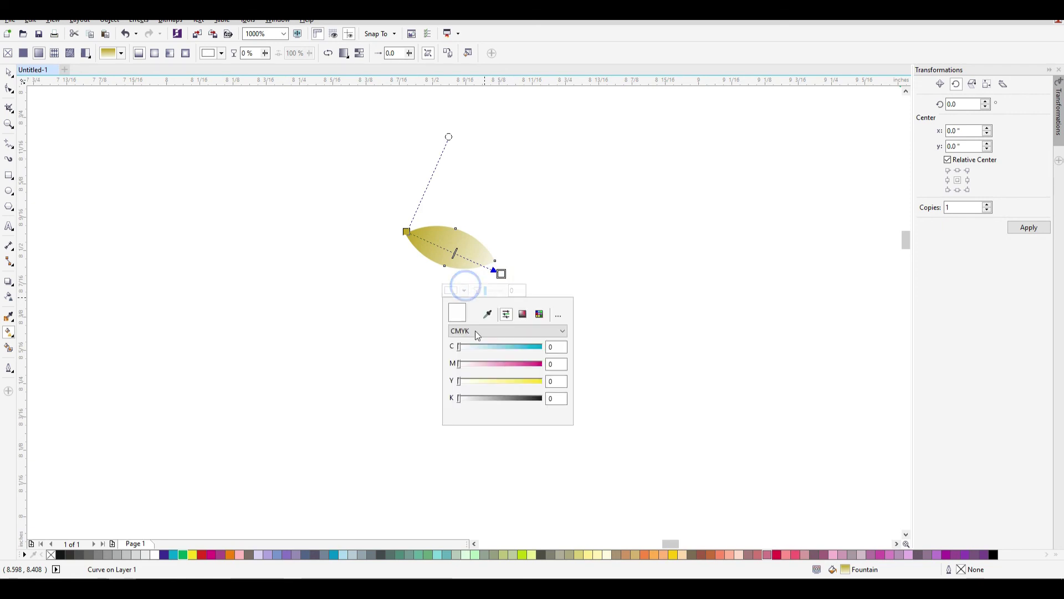
type("30")
key("Return")
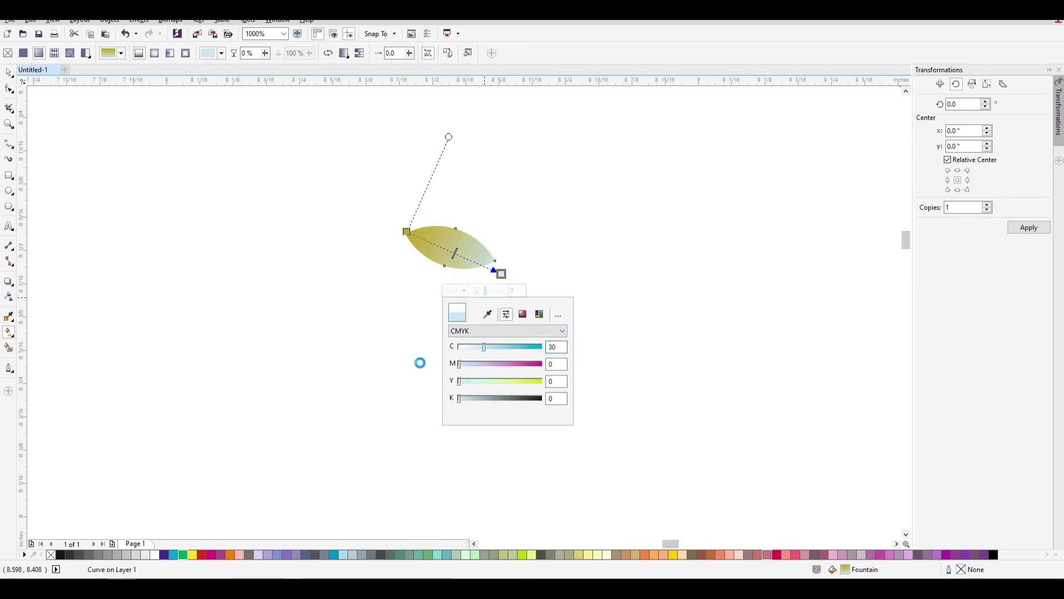
key("Return")
key("Return")
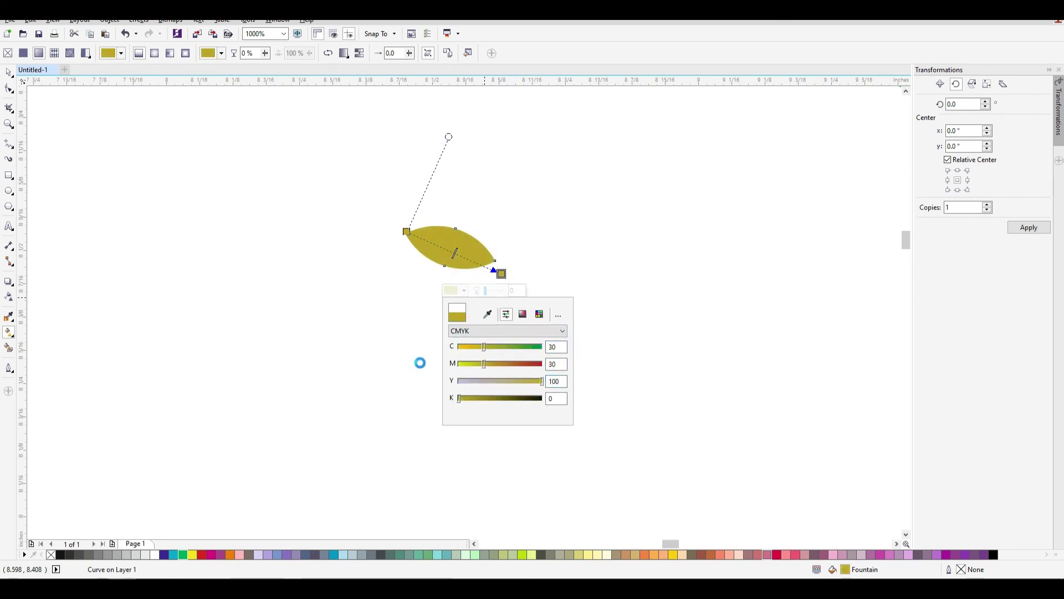
left_click(490, 224)
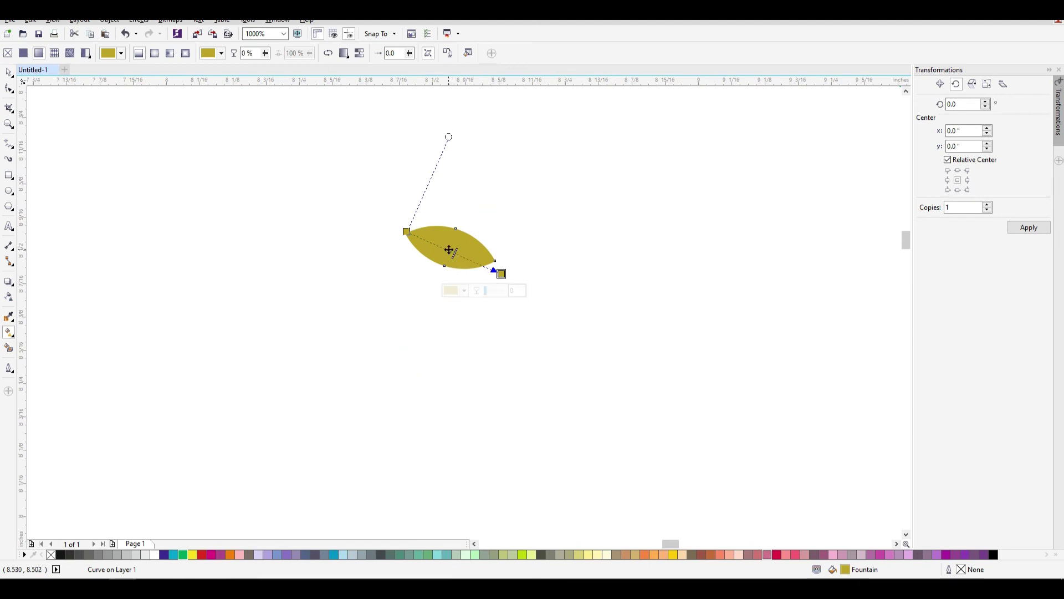
Add a middle colour node at 43% in the leaf's gradient and set it to C0 M0 Y100 K1
left_click(449, 250)
left_click(410, 266)
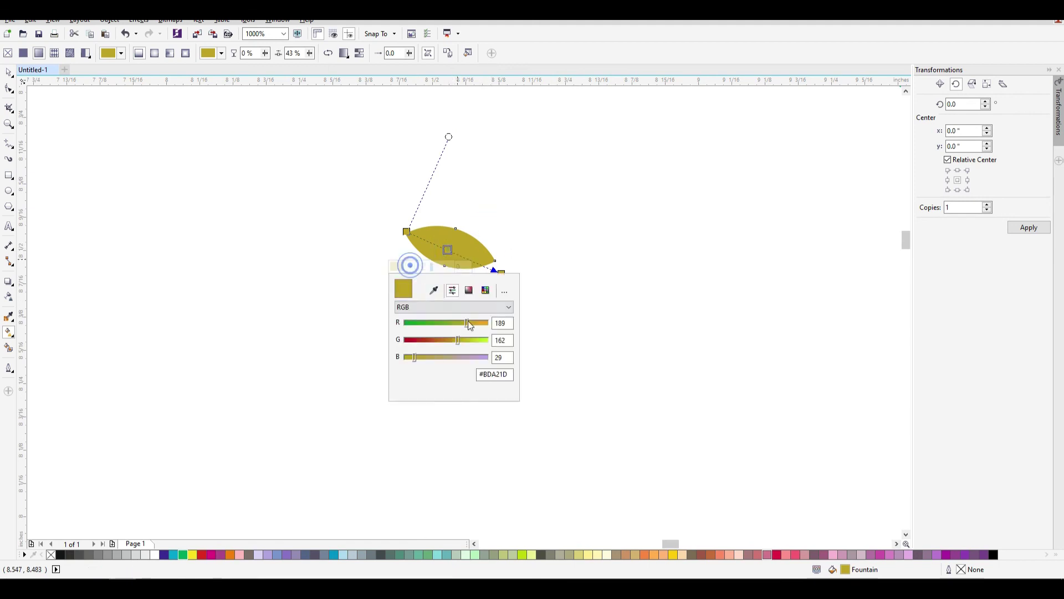
left_click_drag(471, 326, 388, 329)
left_click(431, 304)
left_click(415, 336)
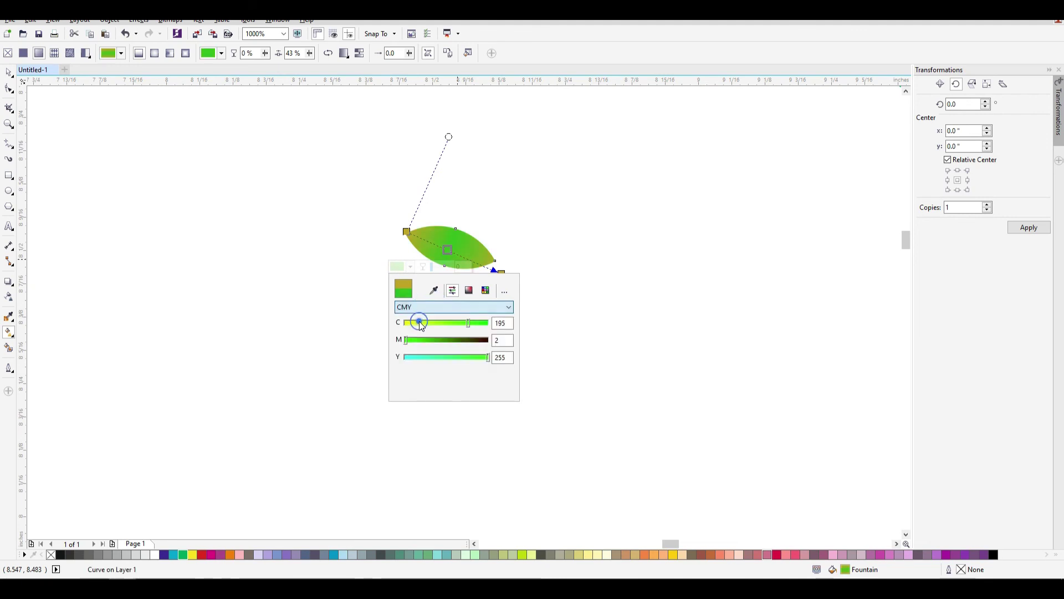
left_click(421, 308)
left_click(413, 326)
left_click_drag(462, 323, 403, 343)
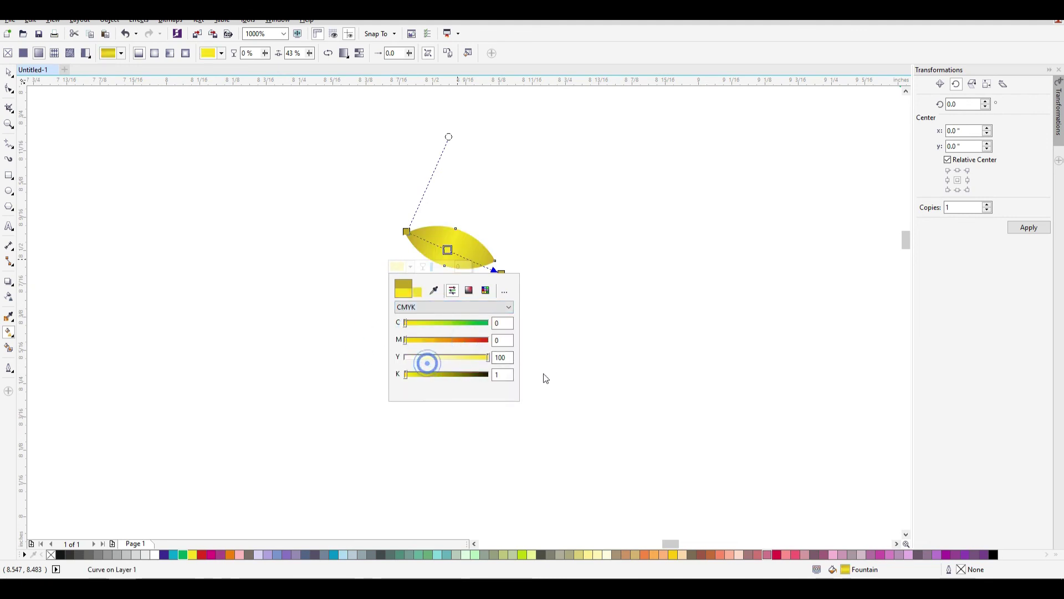
left_click(523, 204)
left_click(16, 75)
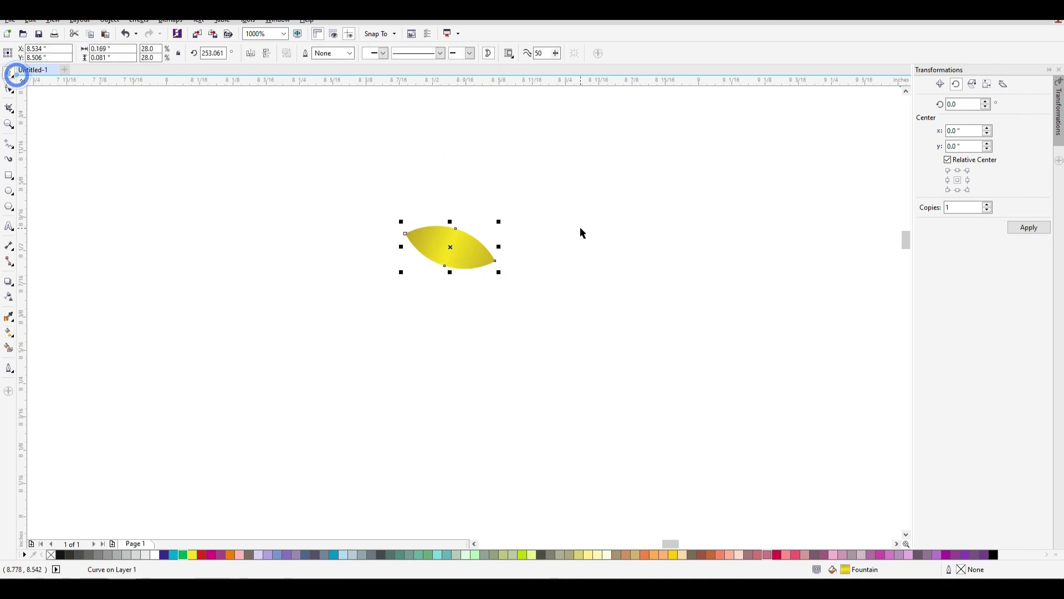
left_click(580, 227)
left_click_drag(457, 240, 454, 307)
key("ctrl+z")
scroll(531, 256, "down", 1)
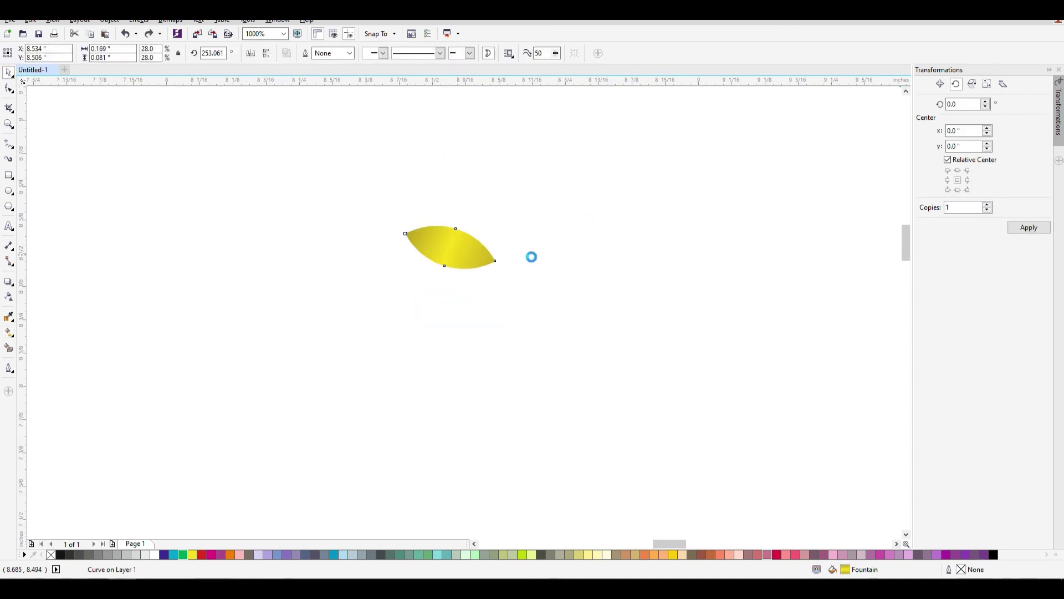
scroll(531, 257, "down", 2)
scroll(520, 256, "up", 2)
scroll(546, 262, "down", 2)
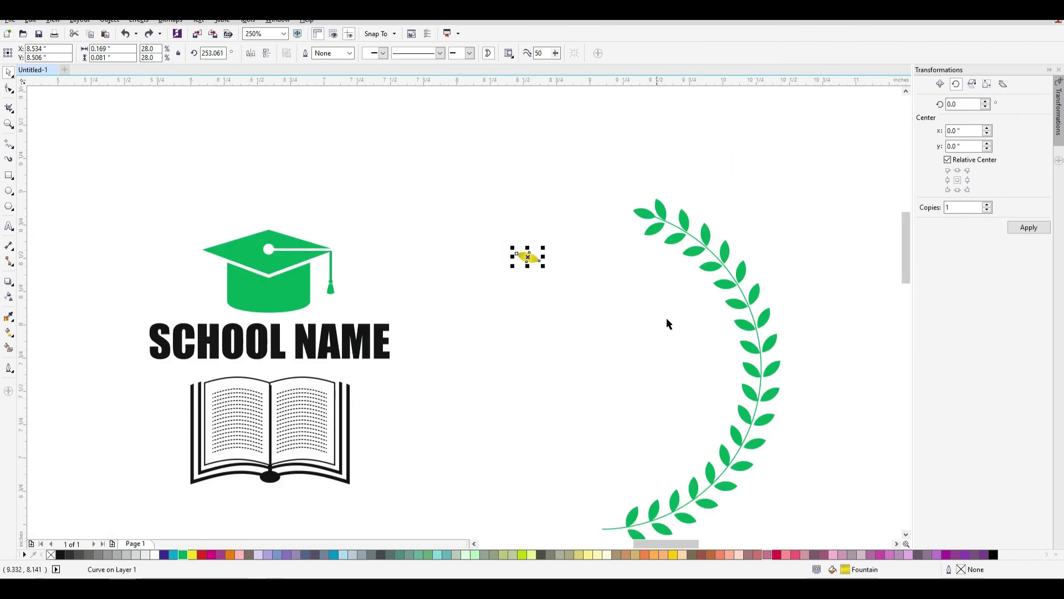
left_click(665, 327)
left_click_drag(587, 152, 805, 527)
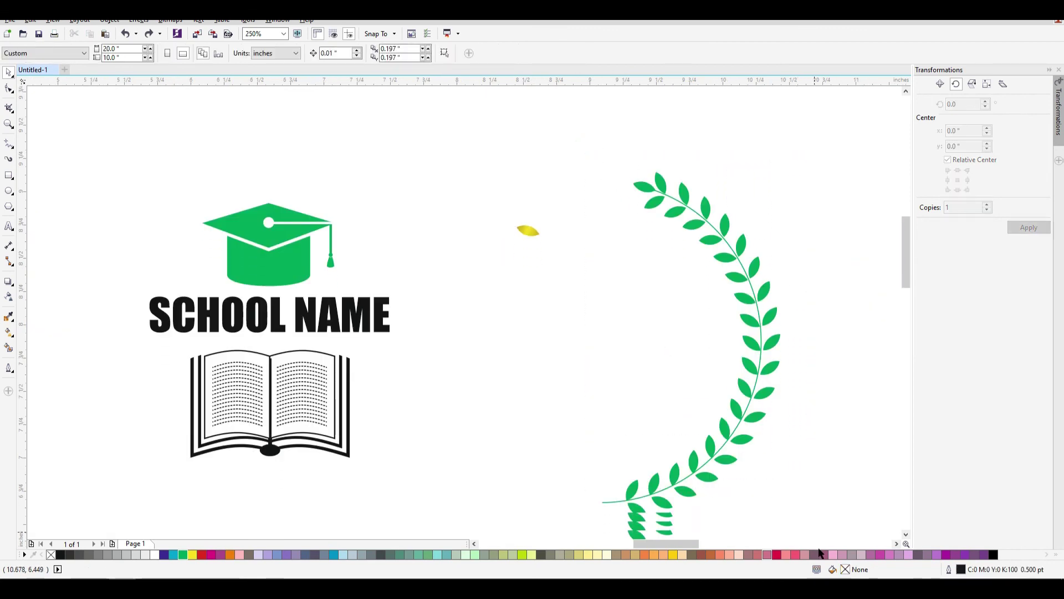
left_click_drag(640, 489, 735, 519)
key("ctrl+z")
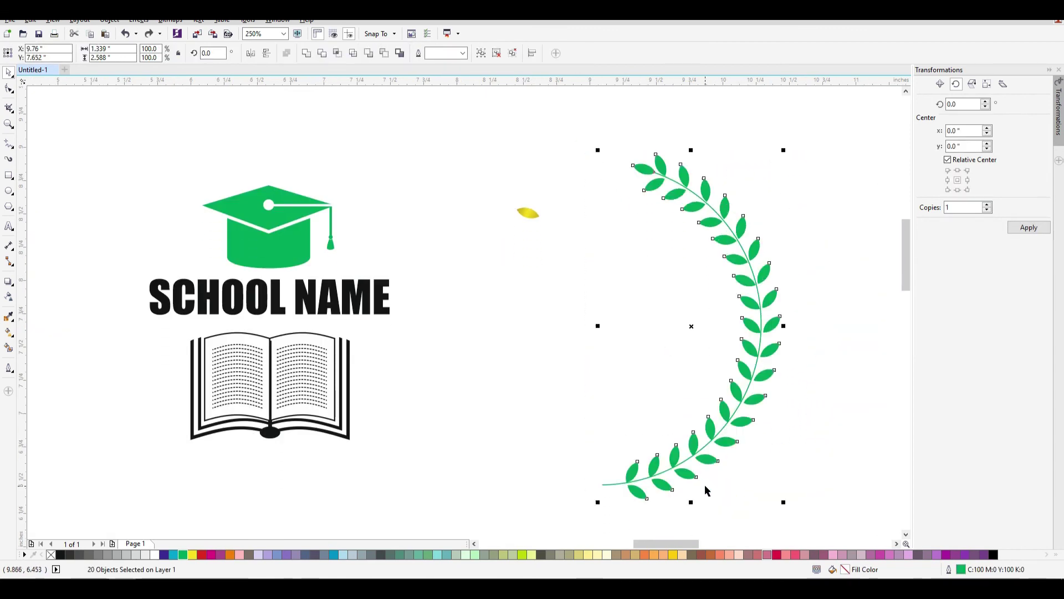
left_click(786, 478)
left_click_drag(806, 519, 689, 430)
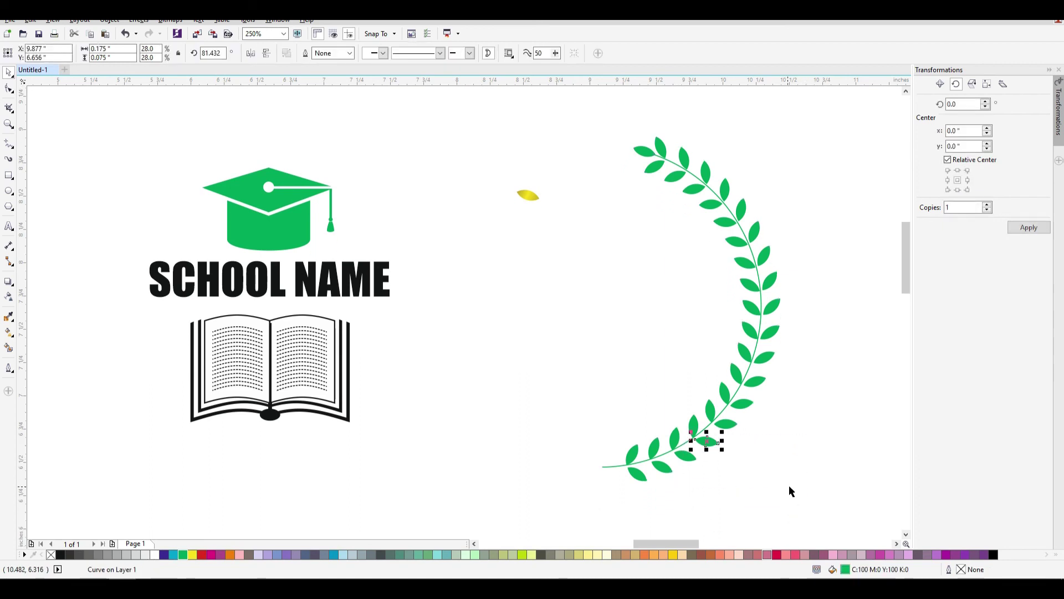
left_click(746, 471)
left_click(815, 542)
Select all the leaves of the separated branch without its stem, checking the selection with trial moves and undoing them
scroll(738, 297, "up", 4)
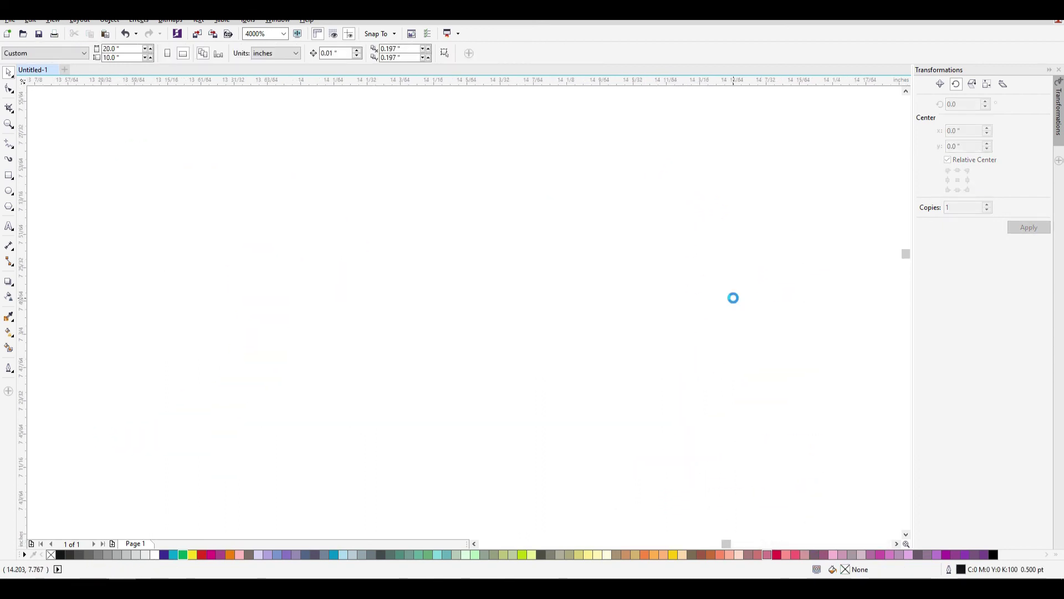
scroll(613, 321, "down", 6)
left_click_drag(582, 405, 443, 291)
scroll(440, 288, "up", 1)
left_click_drag(475, 423, 581, 421)
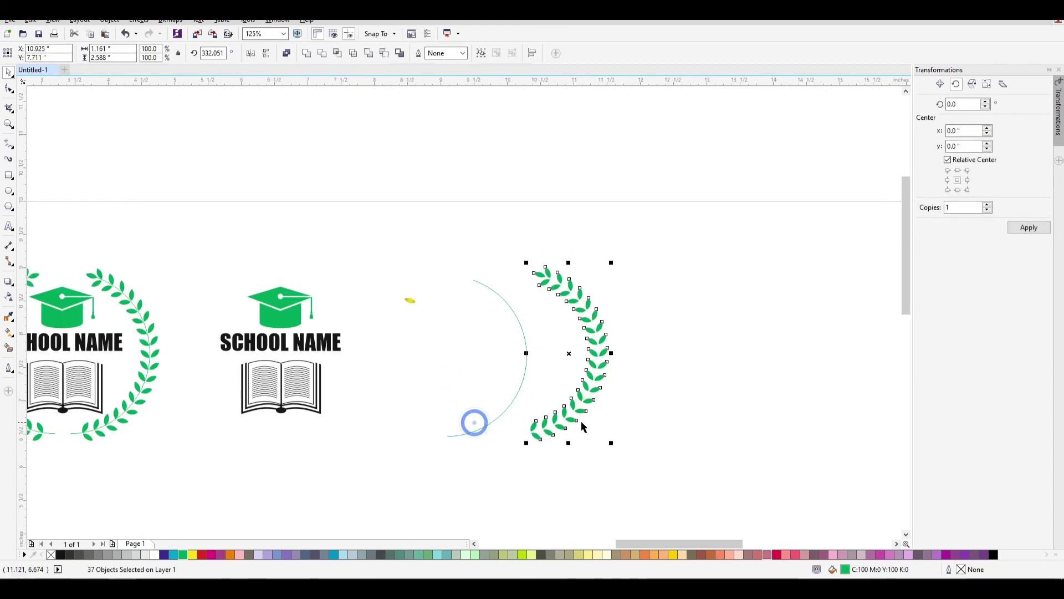
key("ctrl+z")
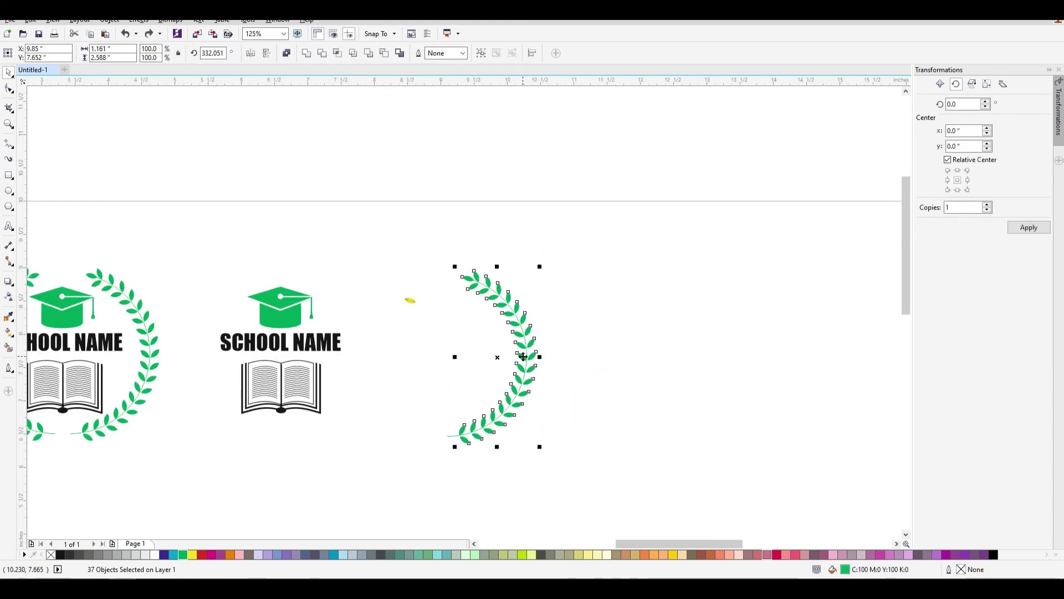
left_click_drag(523, 356, 606, 377)
key("ctrl+z")
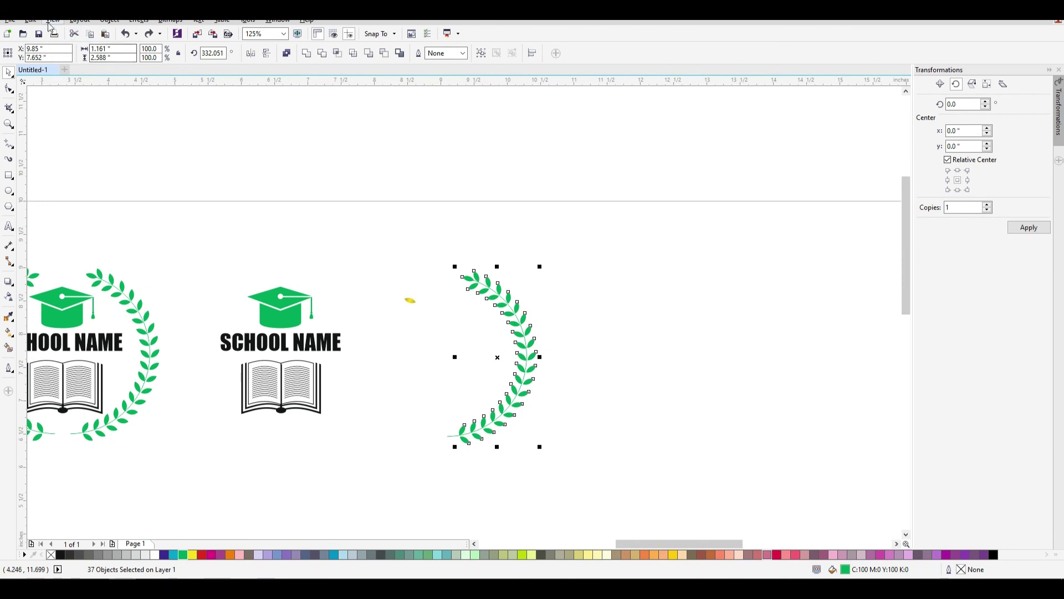
Copy only the Fill property from the golden gradient leaf to all the selected branch leaves
left_click(29, 20)
left_click(92, 174)
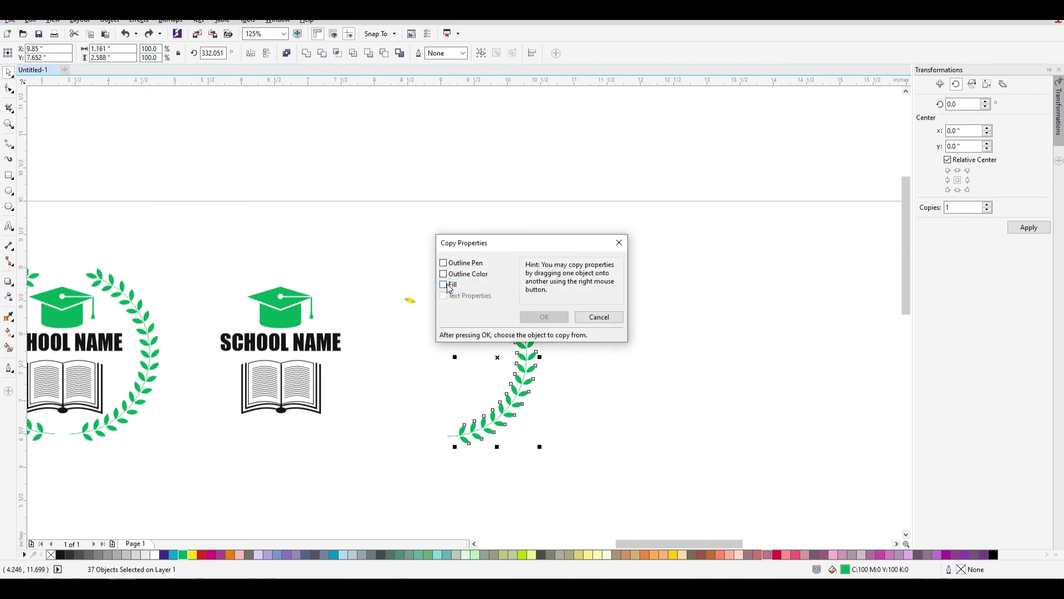
left_click(444, 284)
left_click(544, 317)
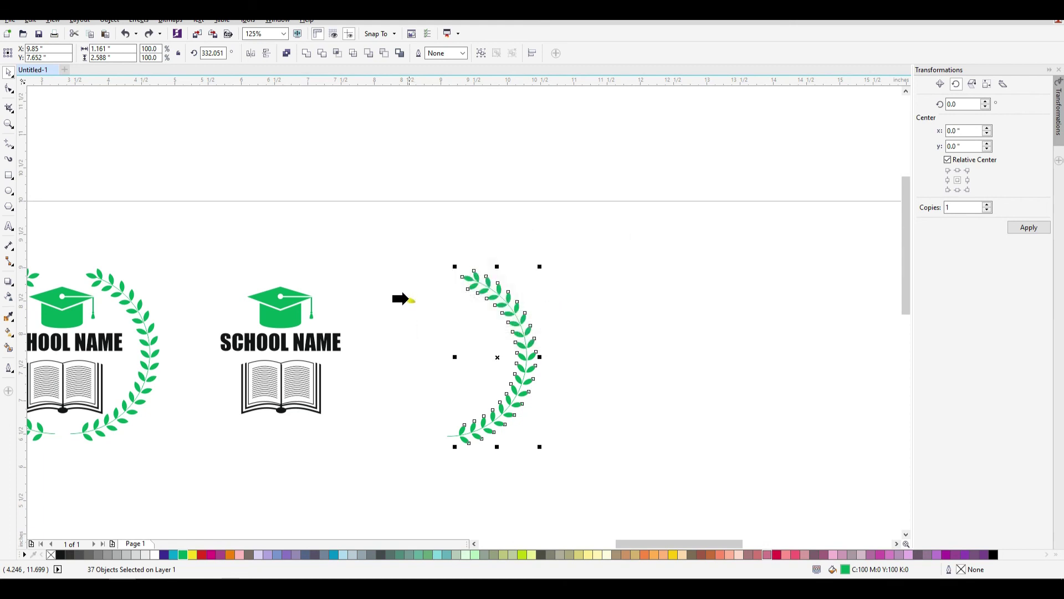
left_click(409, 300)
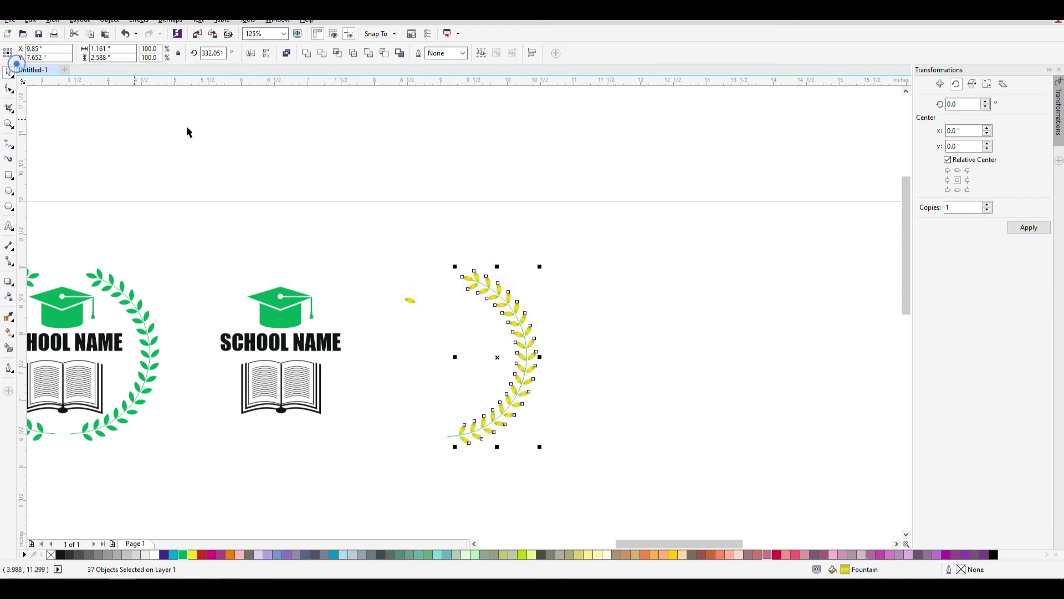
Delete the loose golden sample leaf and group the branch's golden leaves with its stem
left_click_drag(373, 255, 444, 341)
key("Delete")
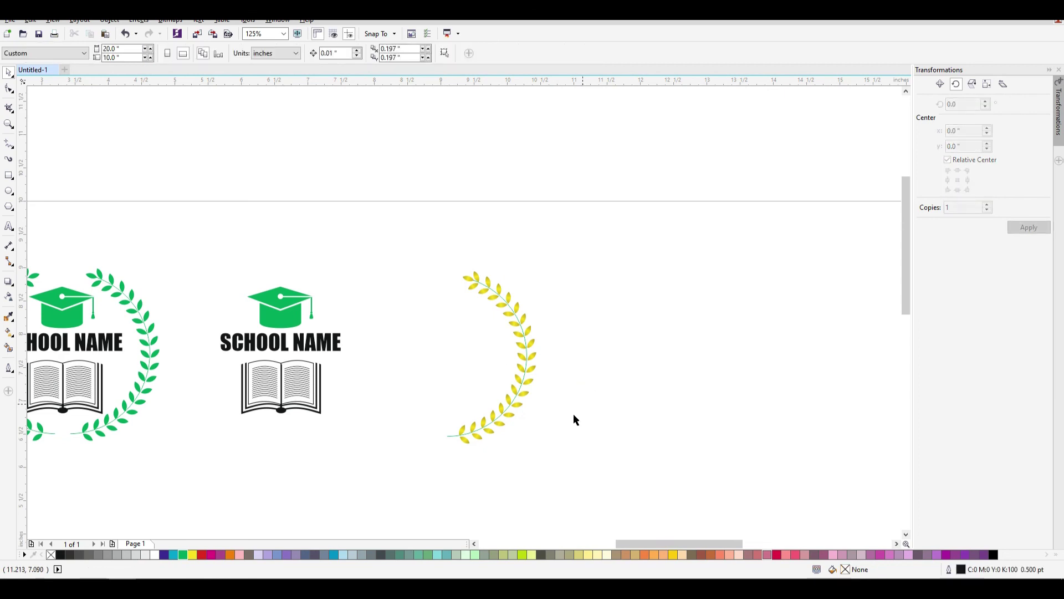
left_click_drag(592, 480, 361, 235)
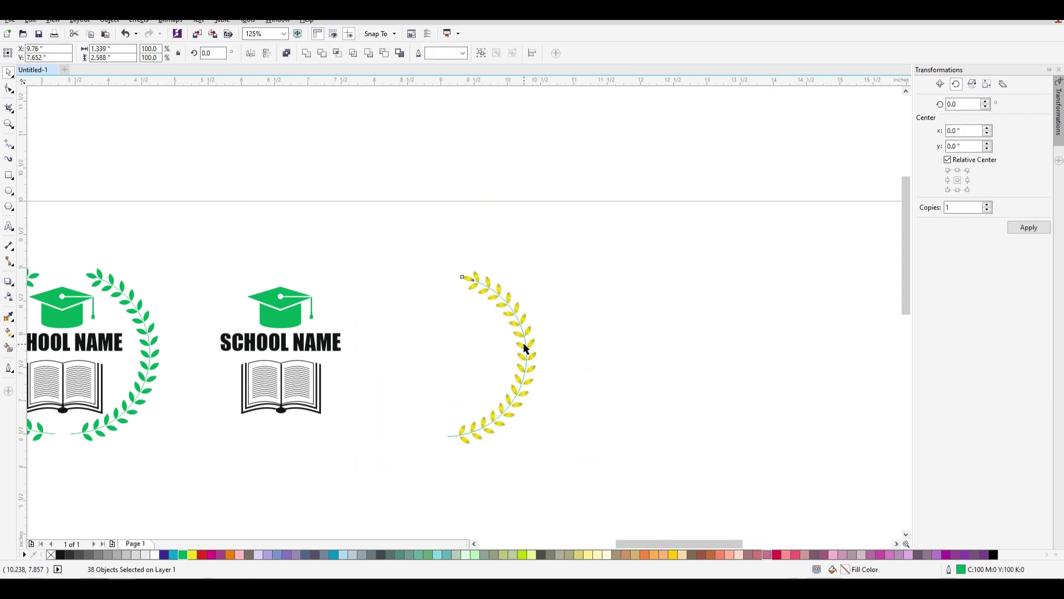
key("ctrl+g")
Group the copied cap, SCHOOL NAME text and book, and move the group inside the curve of the golden branch
left_click_drag(172, 247, 340, 431)
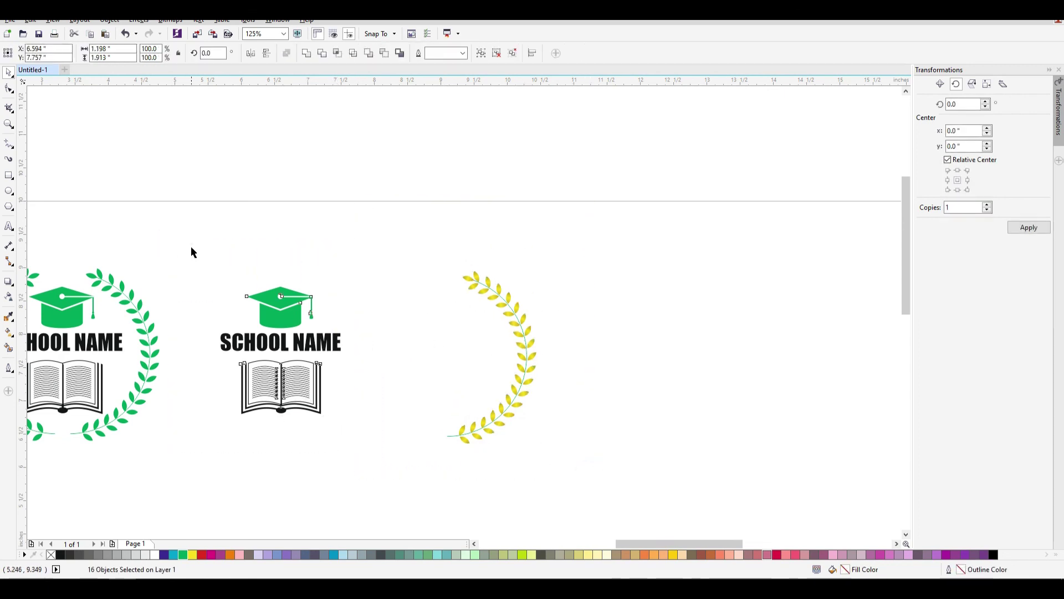
left_click_drag(186, 217, 404, 457)
key("ctrl+g")
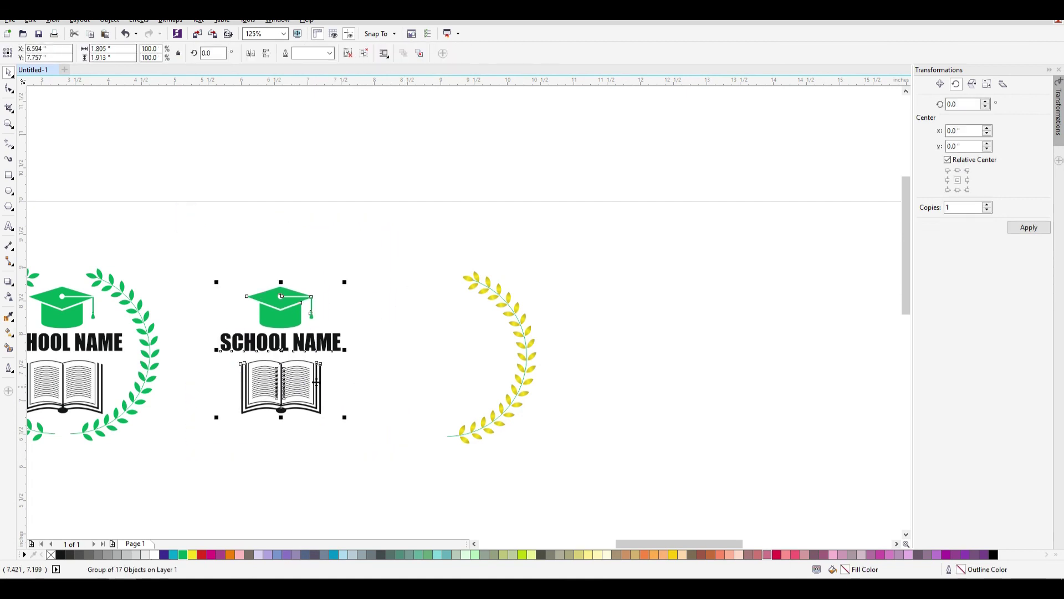
left_click_drag(316, 381, 456, 378)
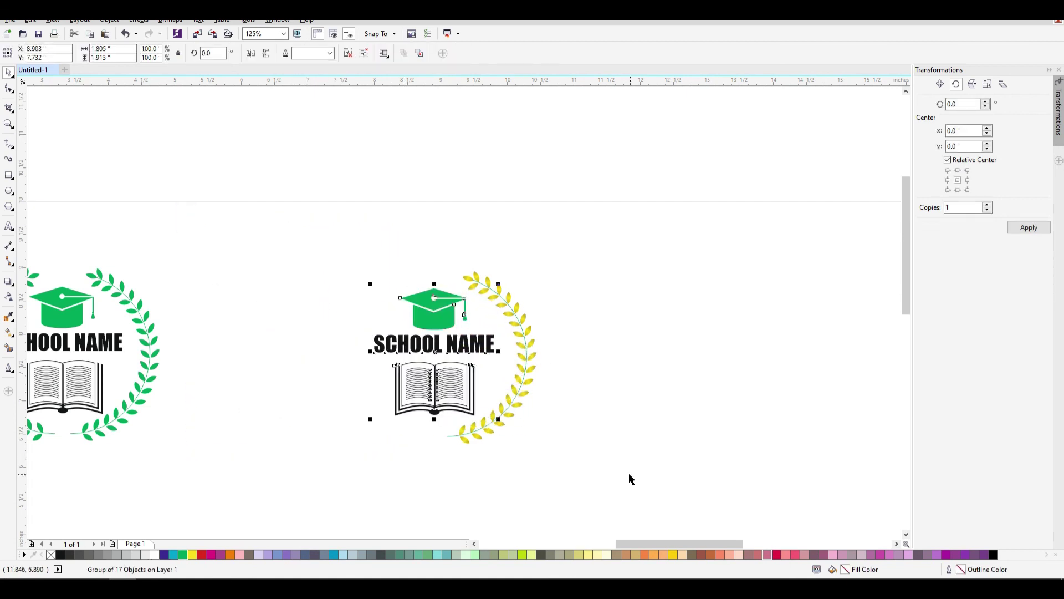
left_click(630, 474)
Create a horizontally mirrored copy of the golden branch and shift it left so it frames the cap, text and book
left_click(528, 319)
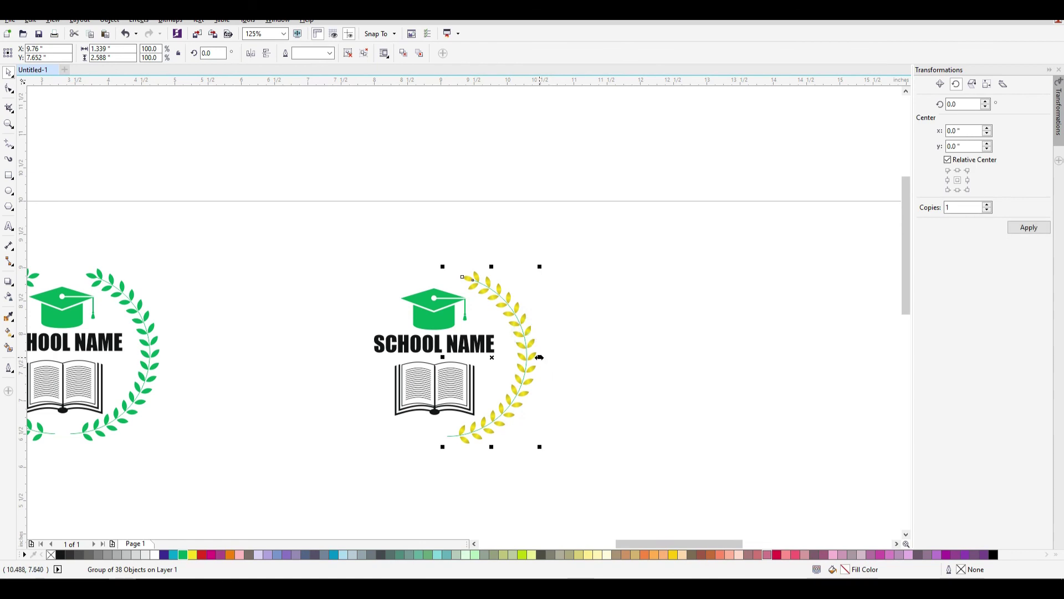
left_click_drag(540, 357, 353, 369)
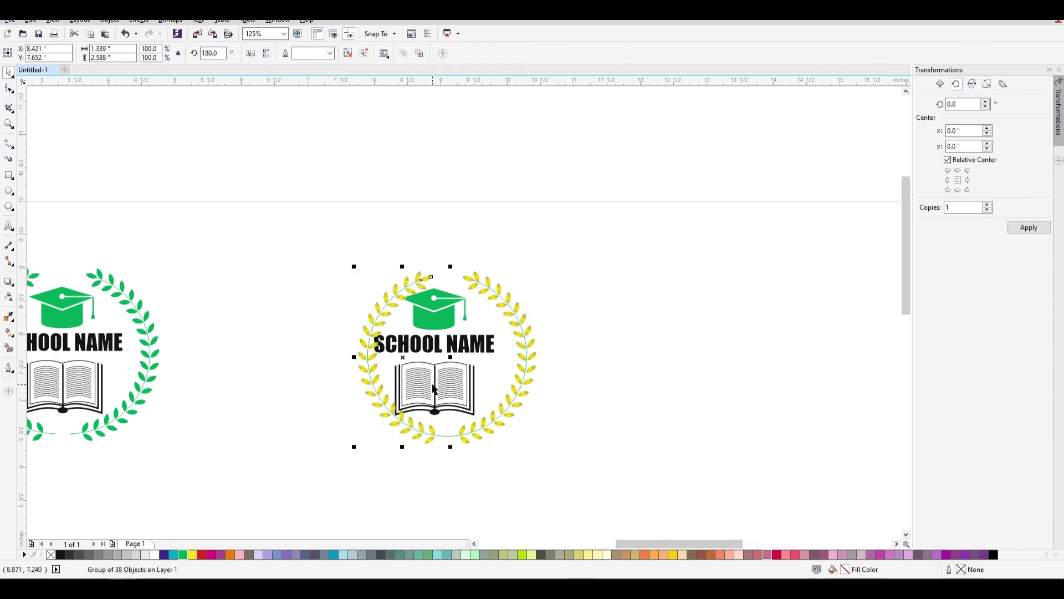
key("Left")
key("Left")
key("Left")
key("Left")
key("Left")
key("Left")
key("Left")
key("Left")
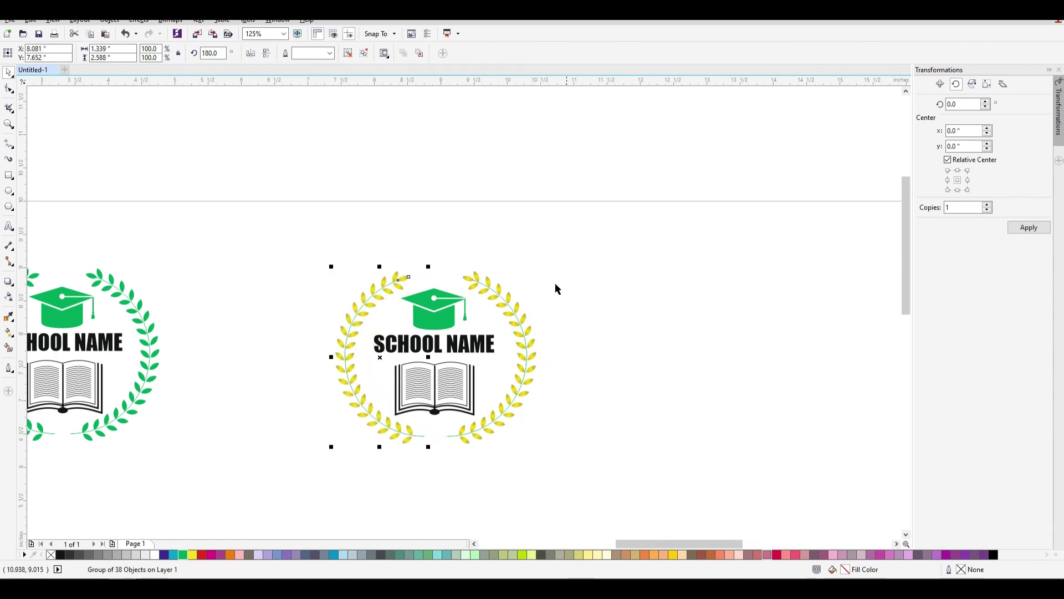
Group the two golden branches as one wreath and centre it horizontally and vertically on the cap, text and book
left_click(505, 303, "shift")
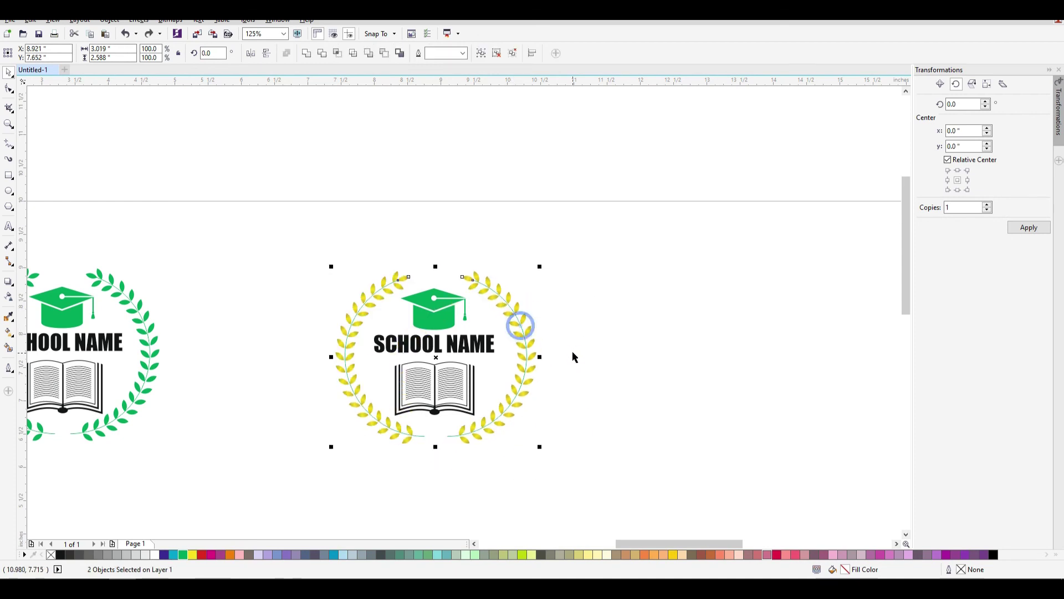
left_click_drag(645, 465, 289, 243)
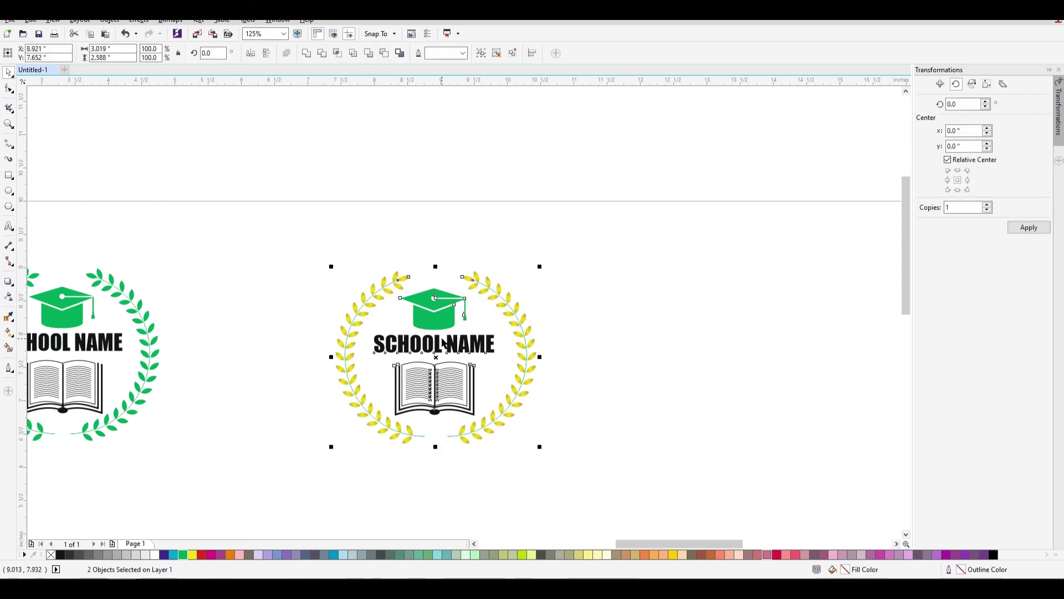
key("c")
key("e")
left_click(629, 412)
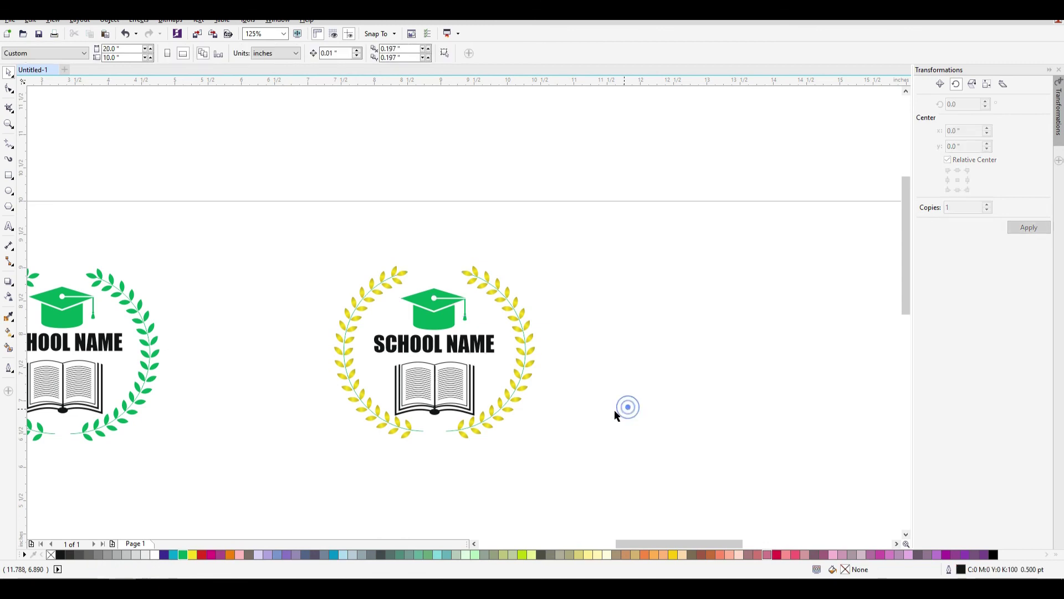
Select the golden wreath together with its cap, text and book
left_click_drag(286, 209, 627, 465)
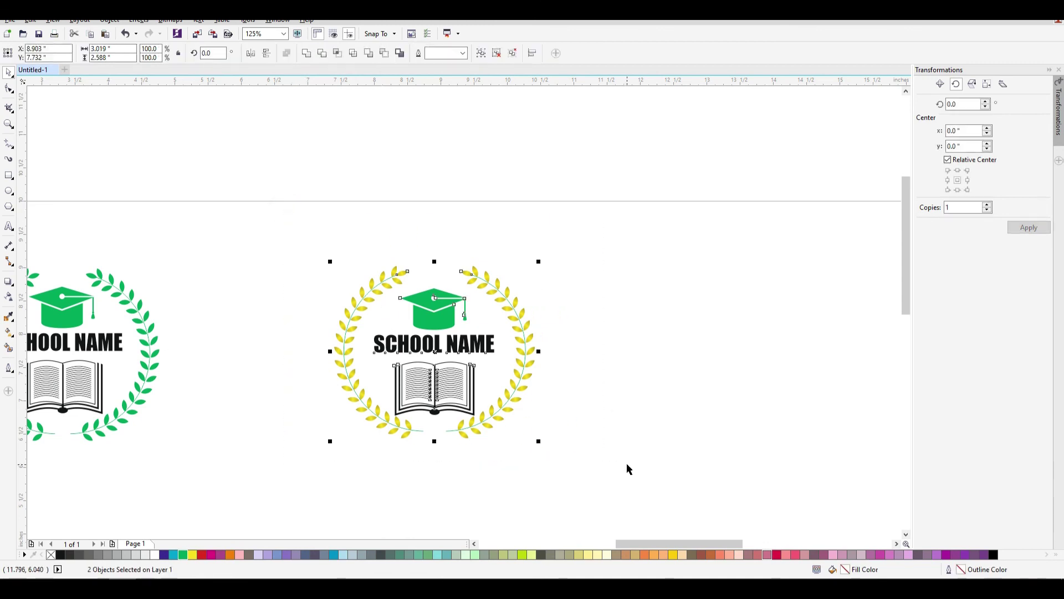
scroll(670, 368, "down", 2)
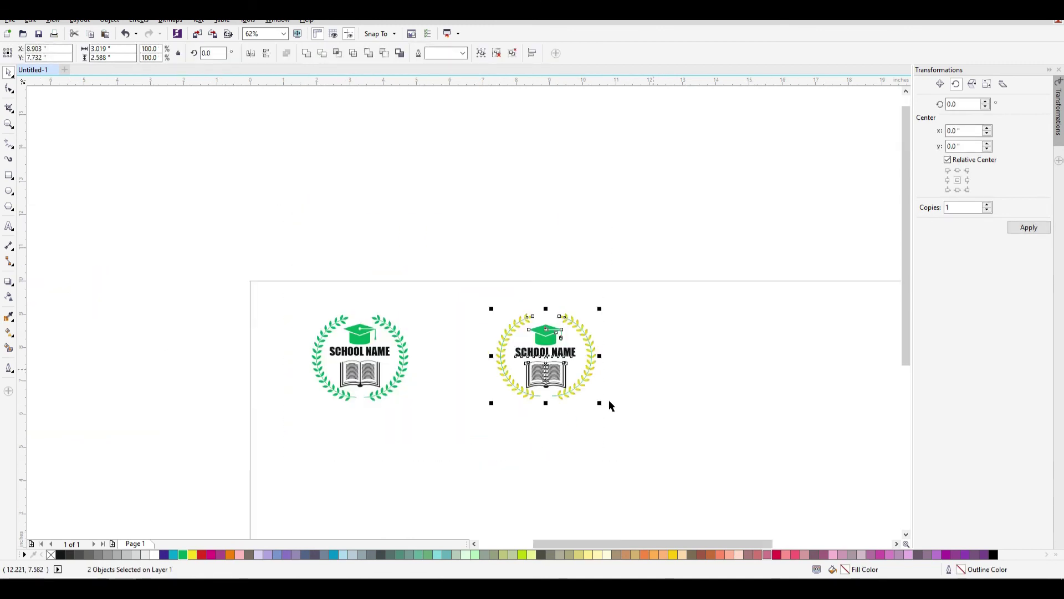
scroll(394, 428, "up", 2)
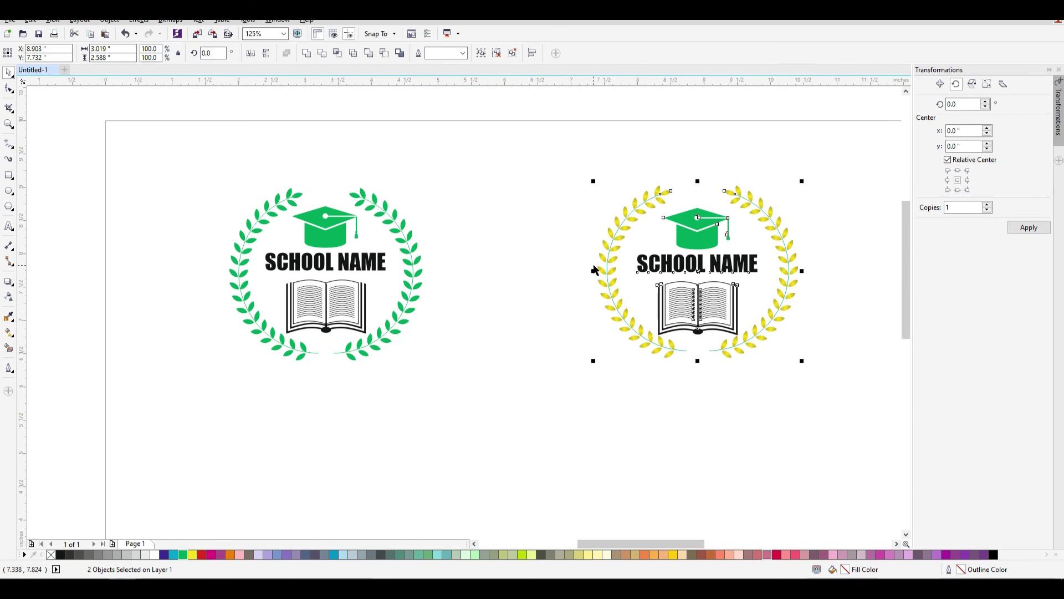